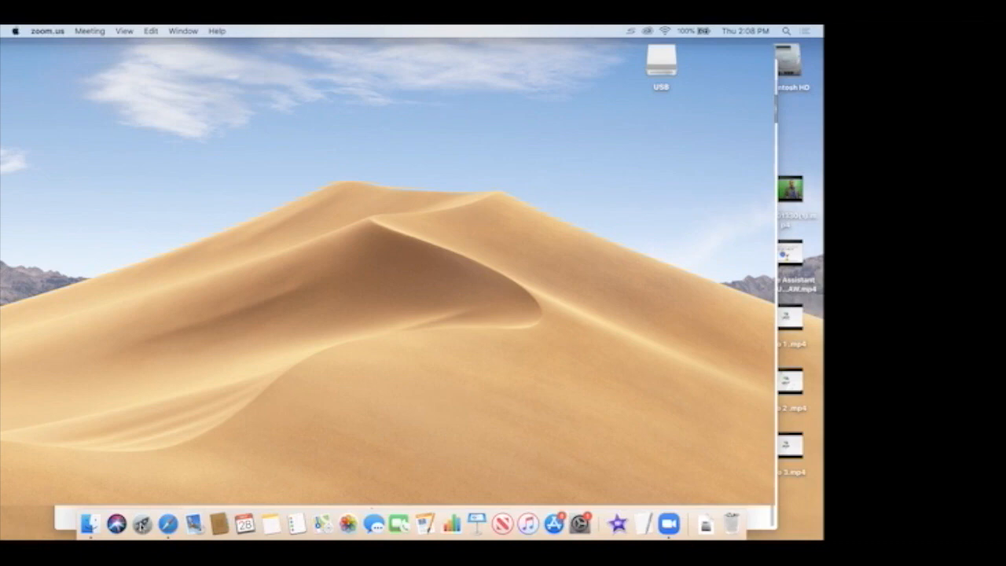
Search the installed applications for "imovie" and open iMovie.
left_click(142, 523)
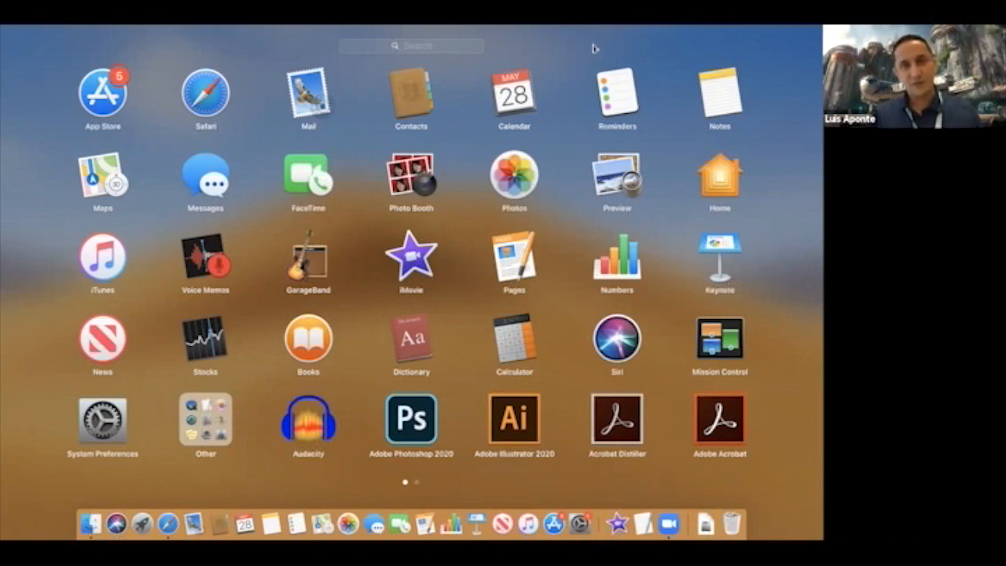
type("imovie")
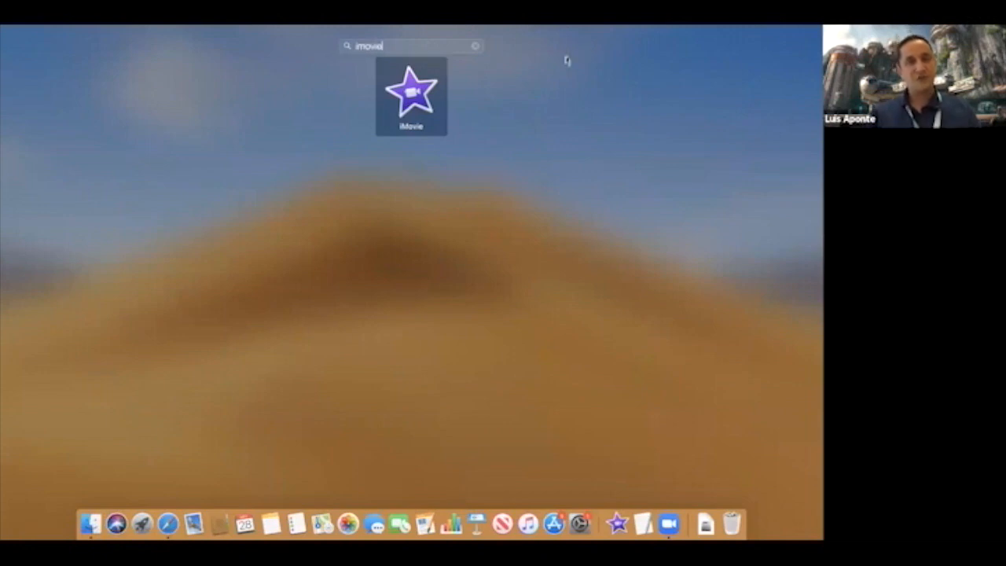
left_click(429, 104)
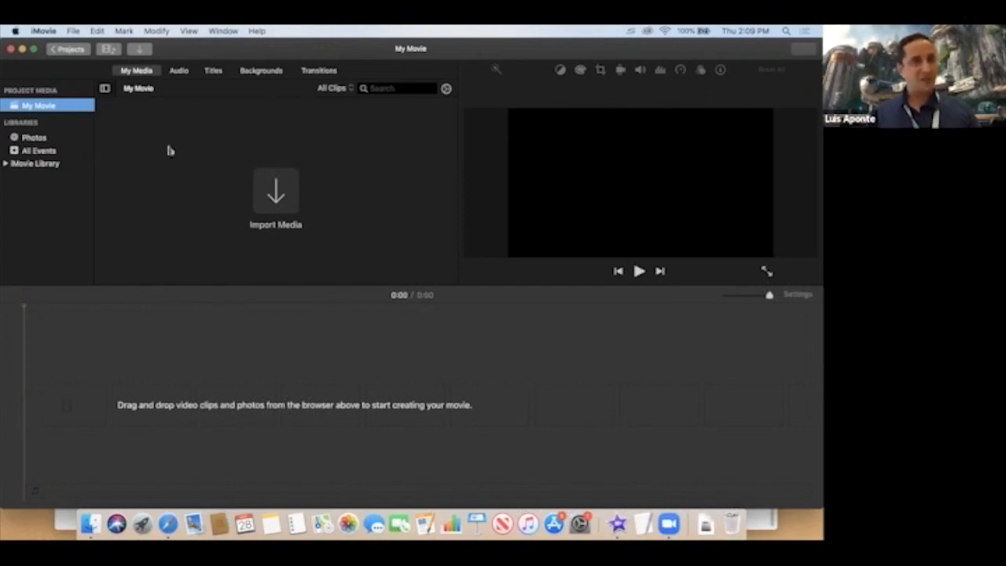
Open the media import window to check which source locations are available, and close it without importing.
left_click(624, 188)
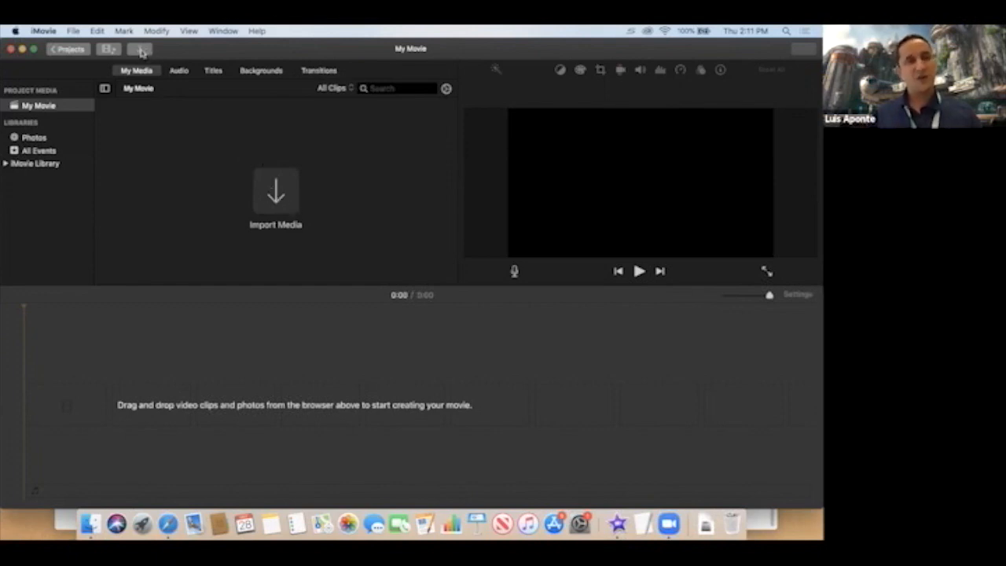
left_click(73, 32)
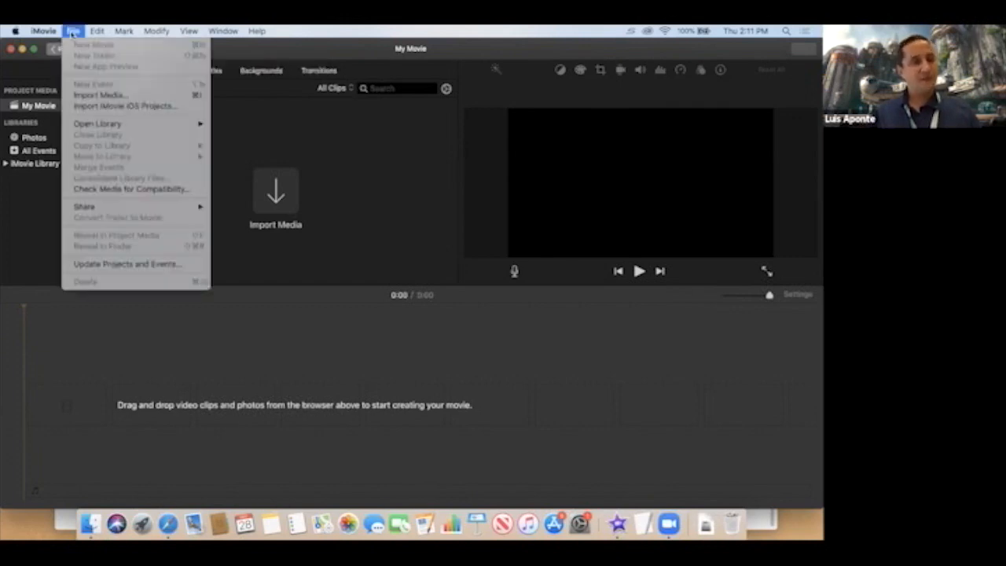
left_click(105, 96)
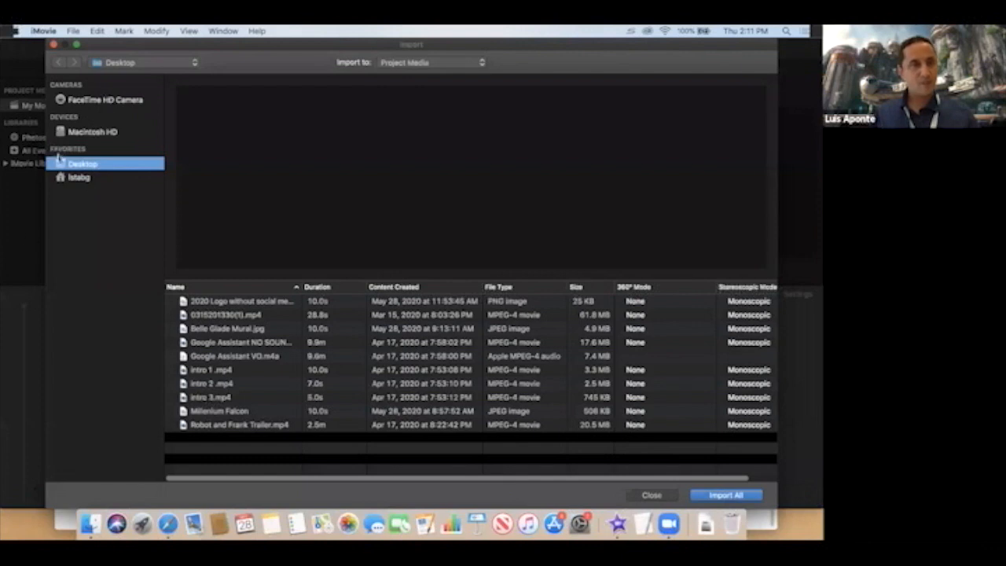
left_click(40, 107)
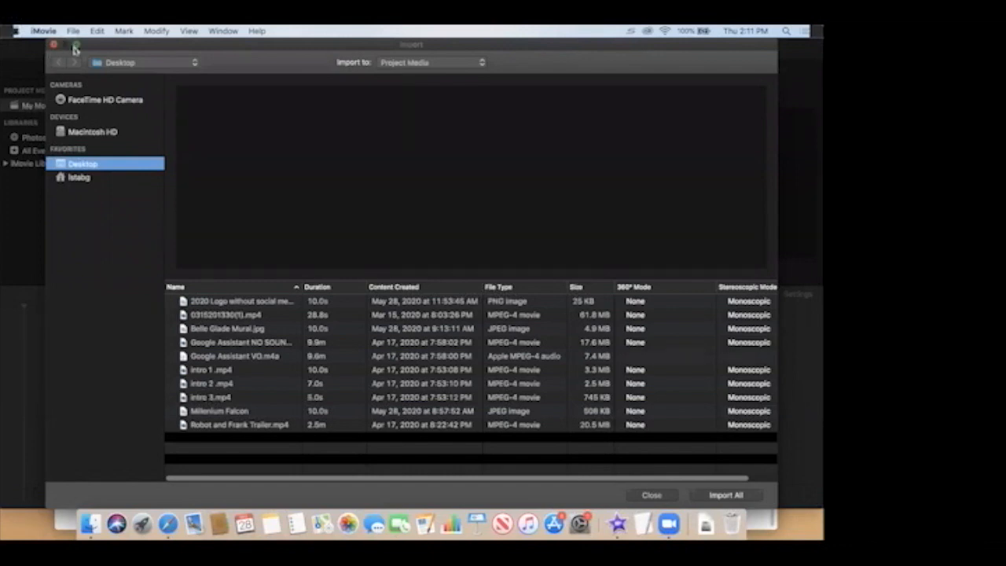
left_click(188, 68)
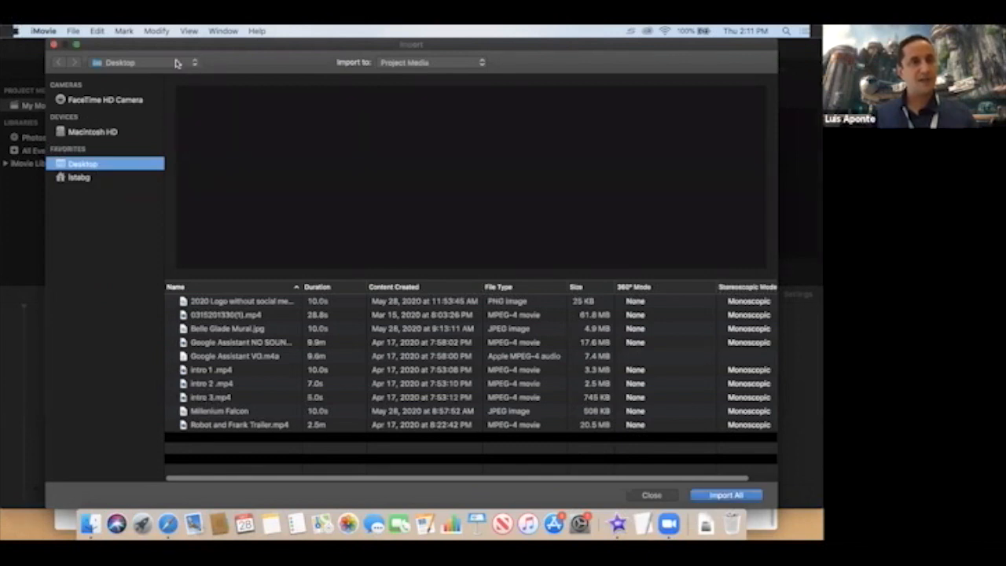
left_click(175, 63)
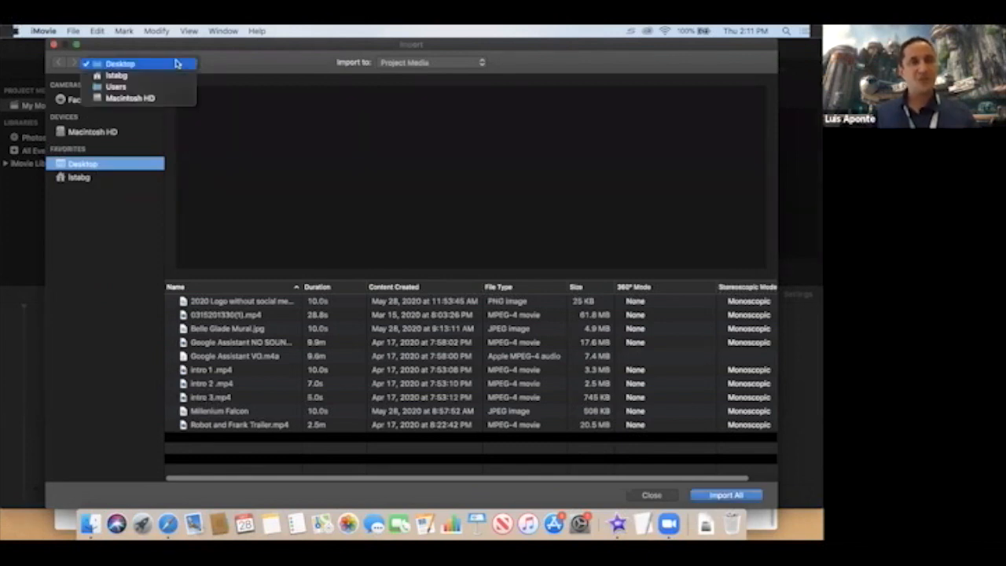
left_click(176, 63)
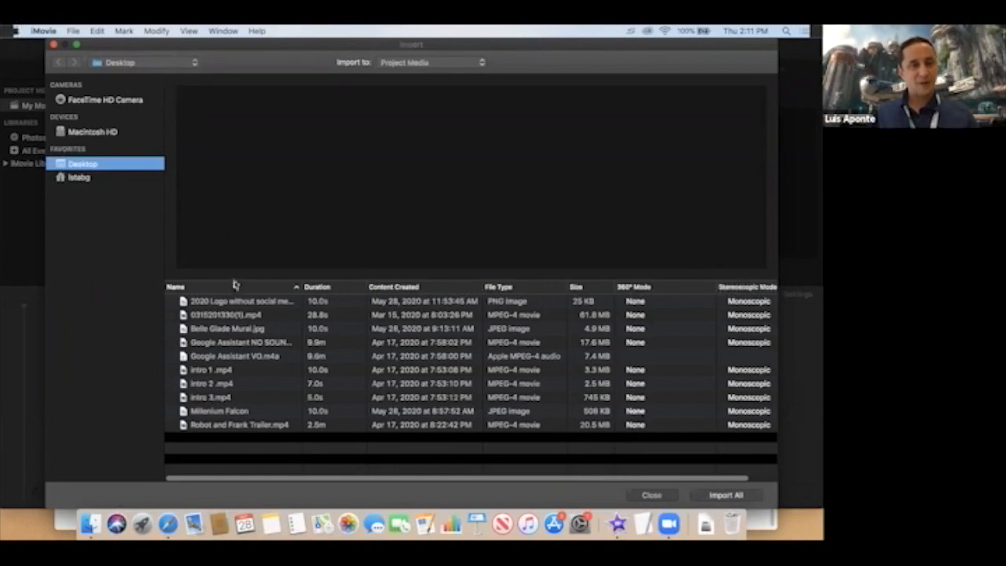
left_click(54, 44)
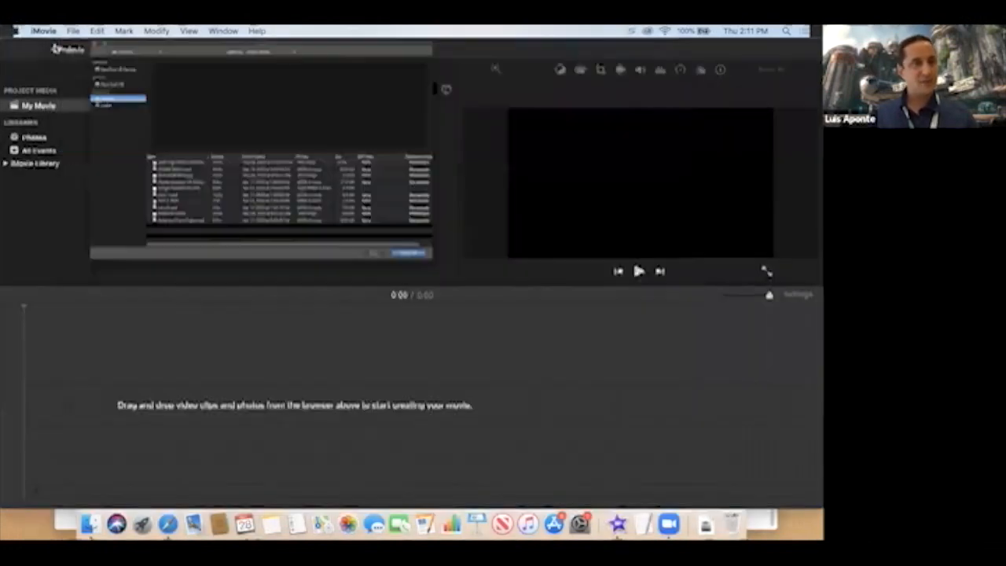
Minimize the iMovie and mail browser windows to view the media files on the desktop, and return to iMovie.
left_click(21, 51)
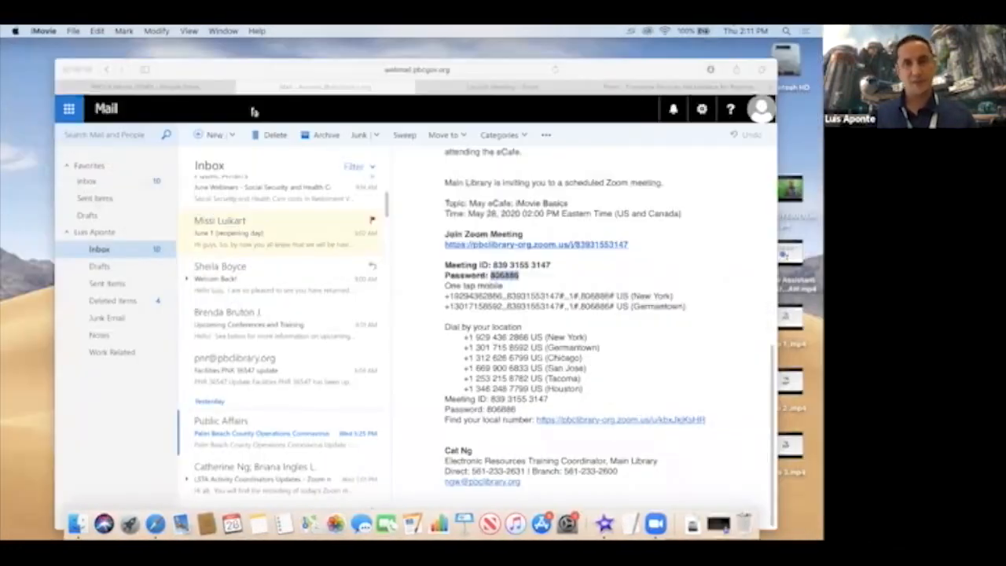
left_click(77, 70)
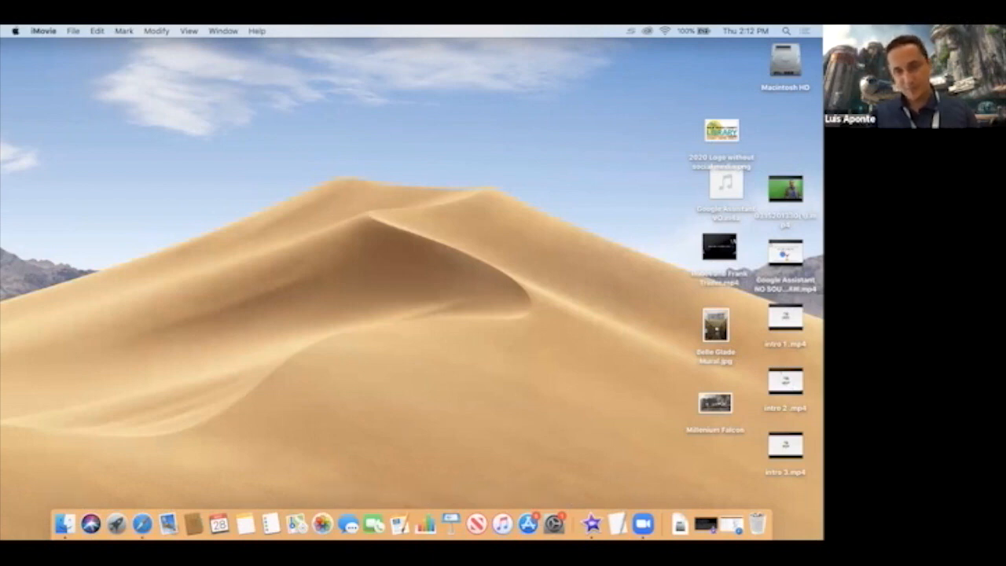
left_click(591, 523)
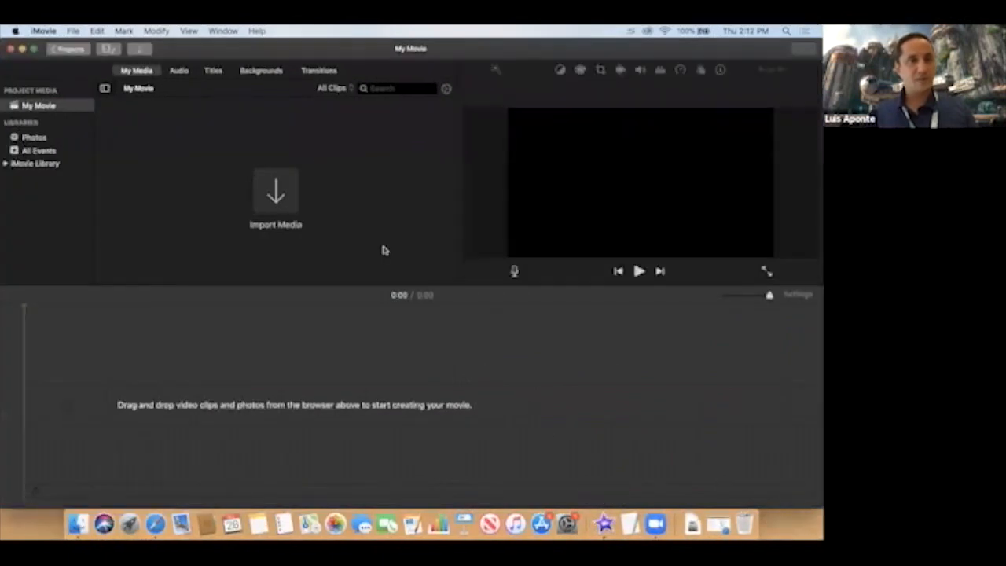
Open the media import window and preview the Desktop files one by one, from the 2020 logo image to the intro 2 video.
left_click(280, 195)
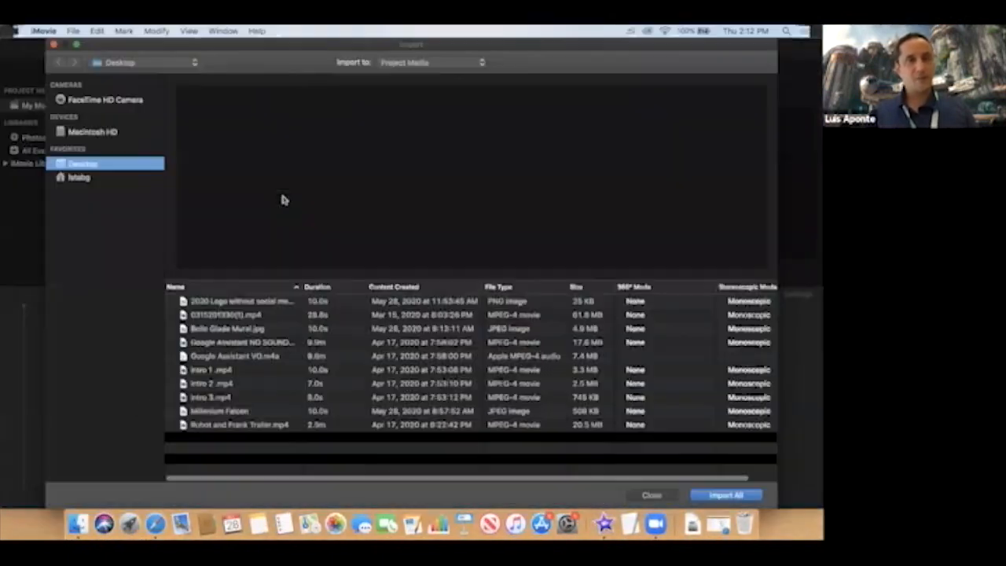
left_click(228, 302)
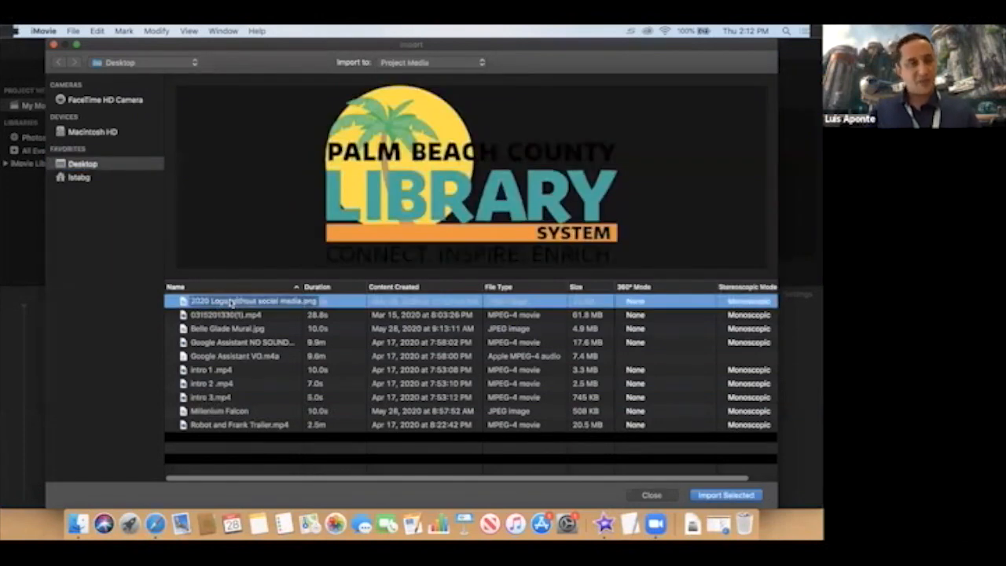
key("Down")
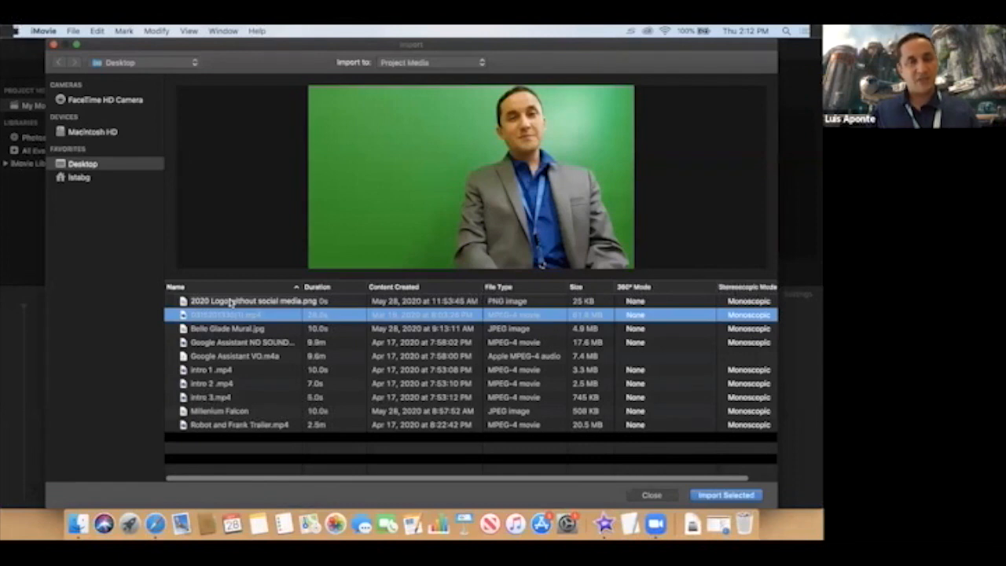
key("Down")
key("Up")
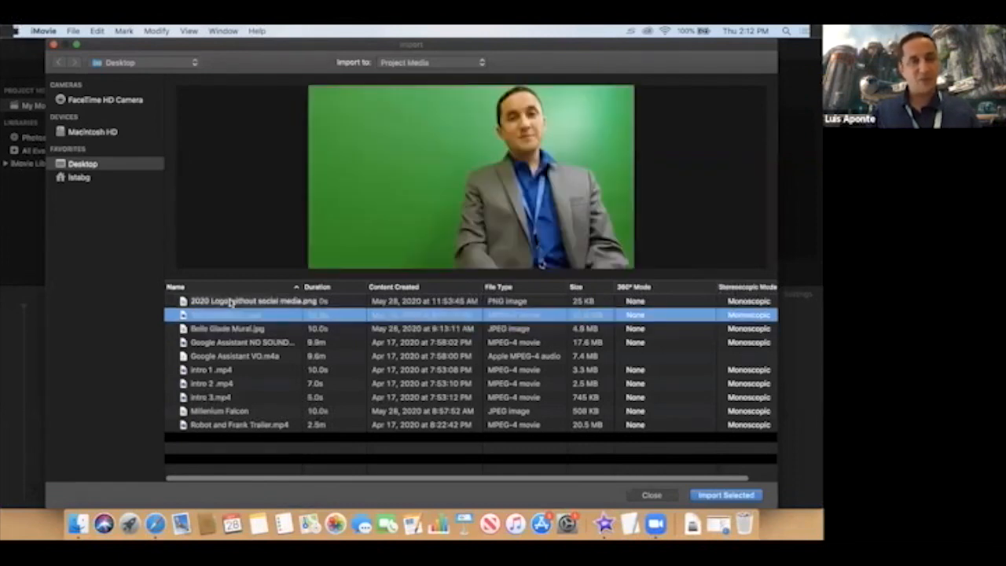
key("Down")
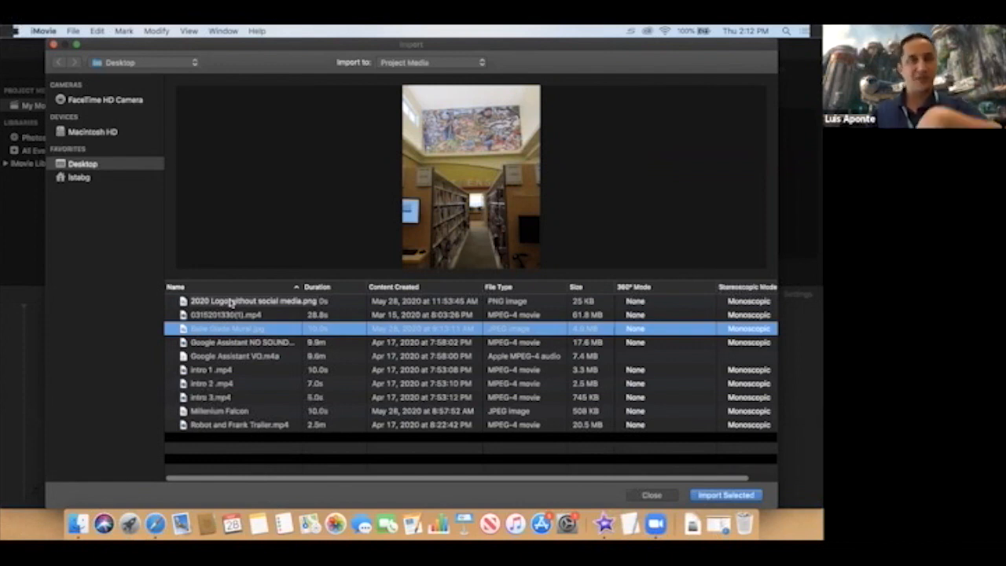
key("Down")
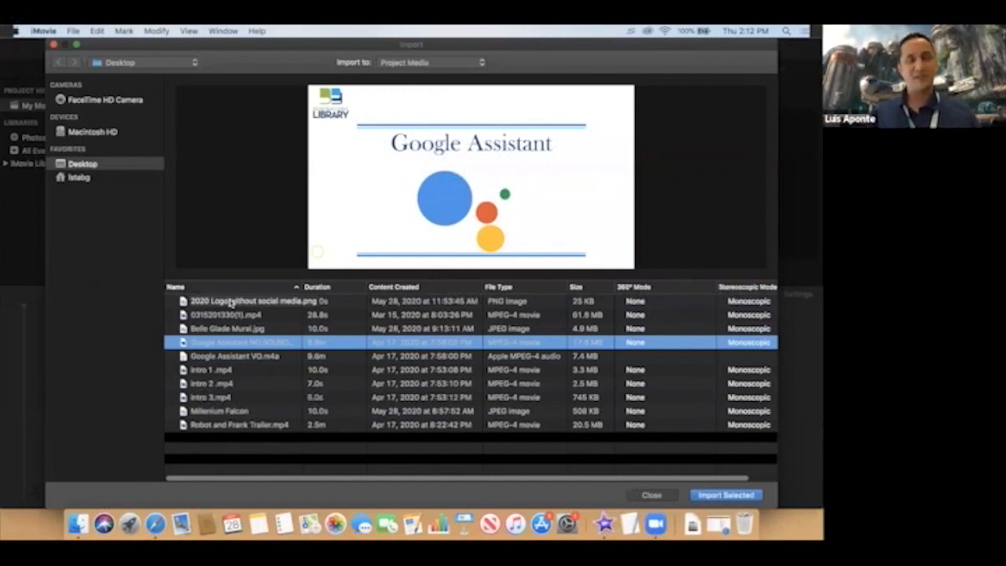
key("Down")
key("Down")
key("Down")
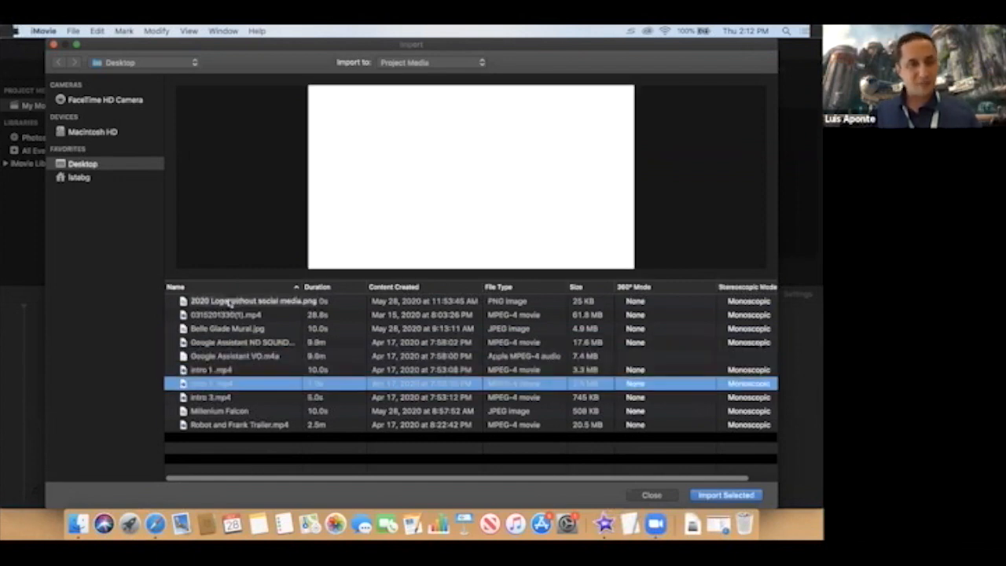
Import all Desktop files, from the 2020 logo image through Robot and Frank Trailer.mp4, into the project media.
left_click(228, 301)
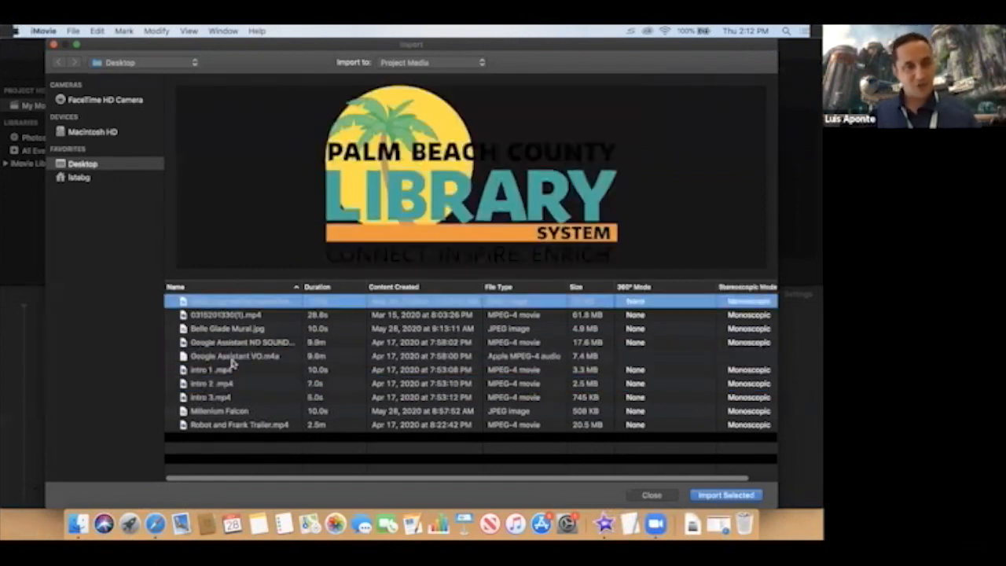
left_click(230, 426, "shift")
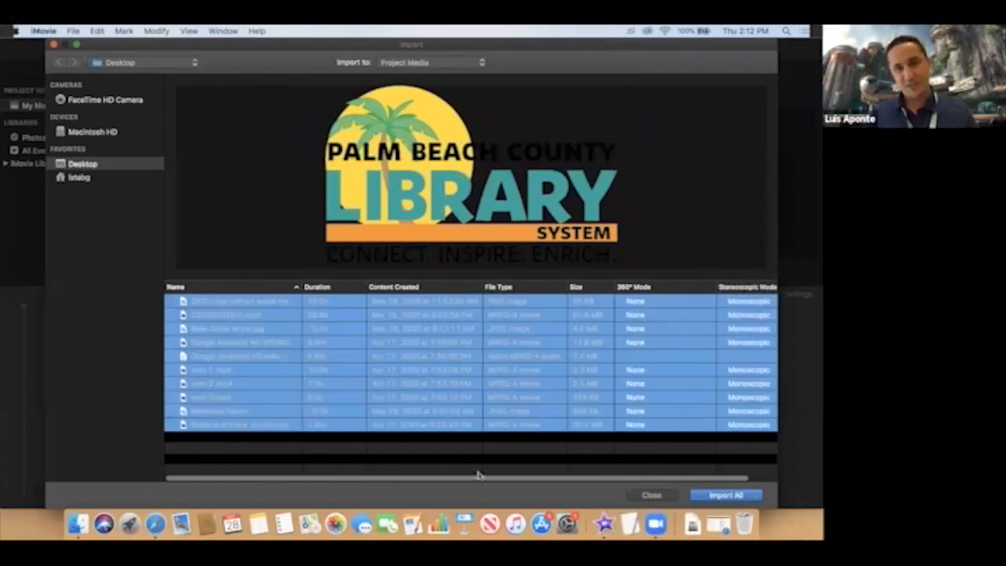
left_click(712, 495)
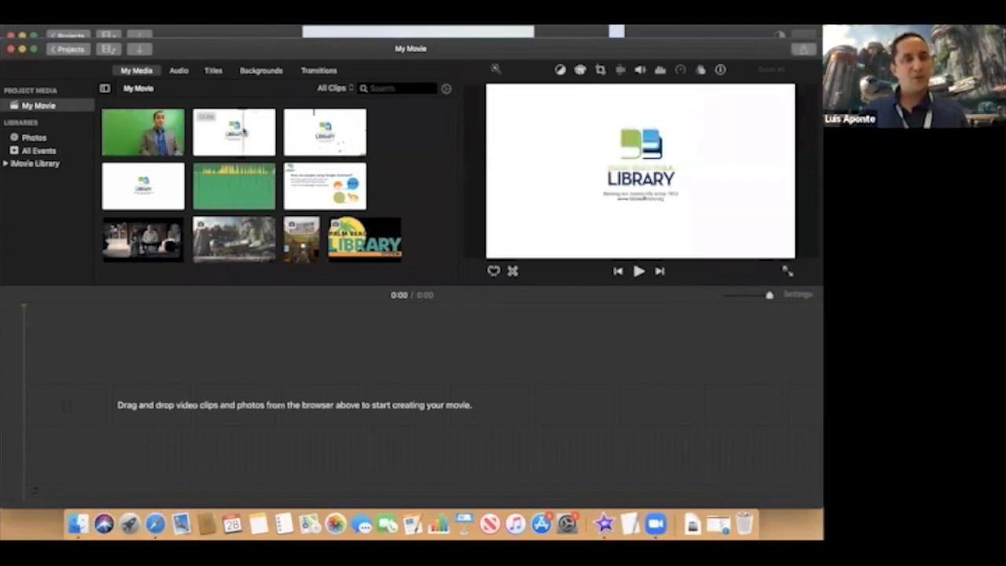
Add the 10-second library intro clip to the timeline and cut it down to about its first 3 seconds.
left_click_drag(245, 132, 214, 387)
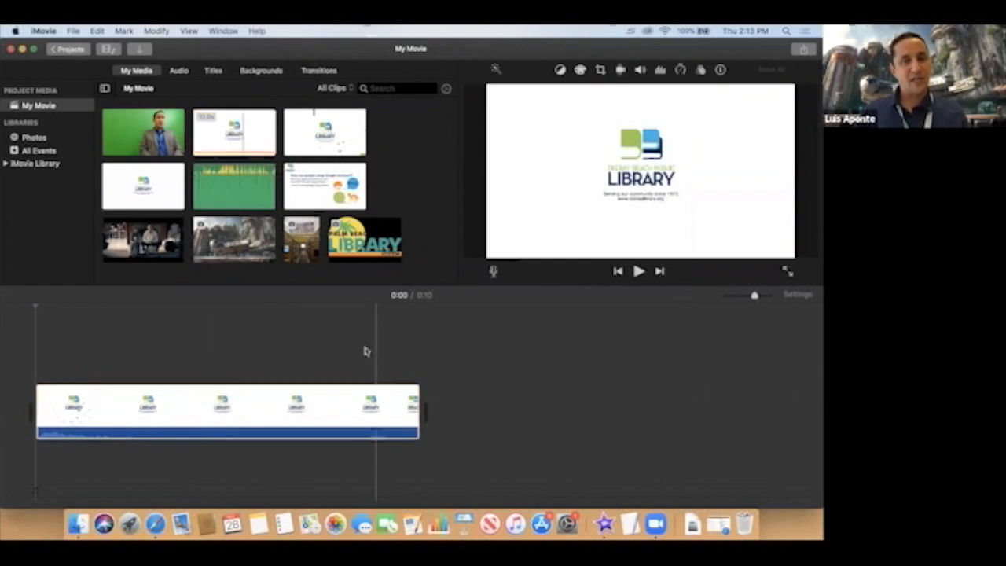
left_click_drag(419, 390, 270, 383)
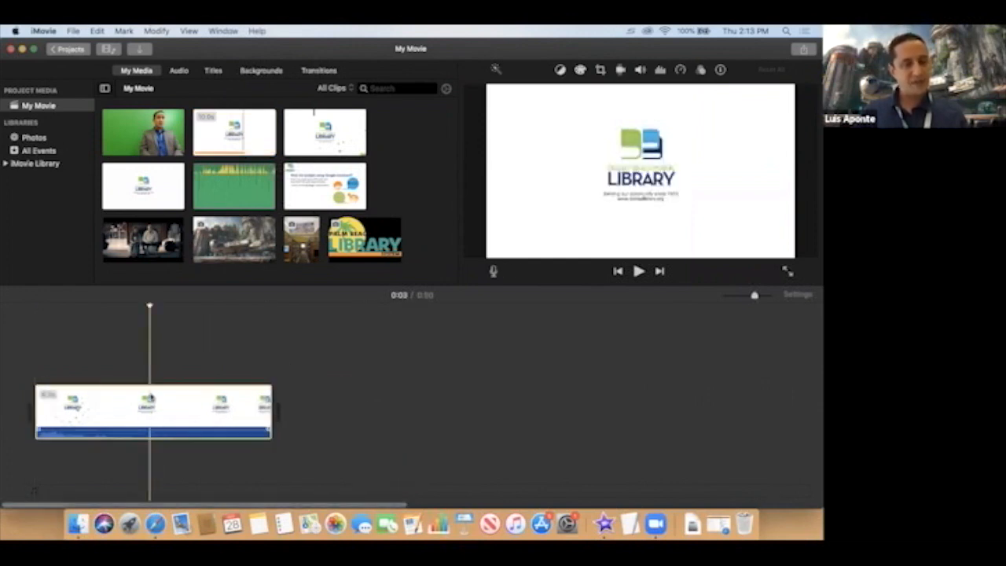
key("super+b")
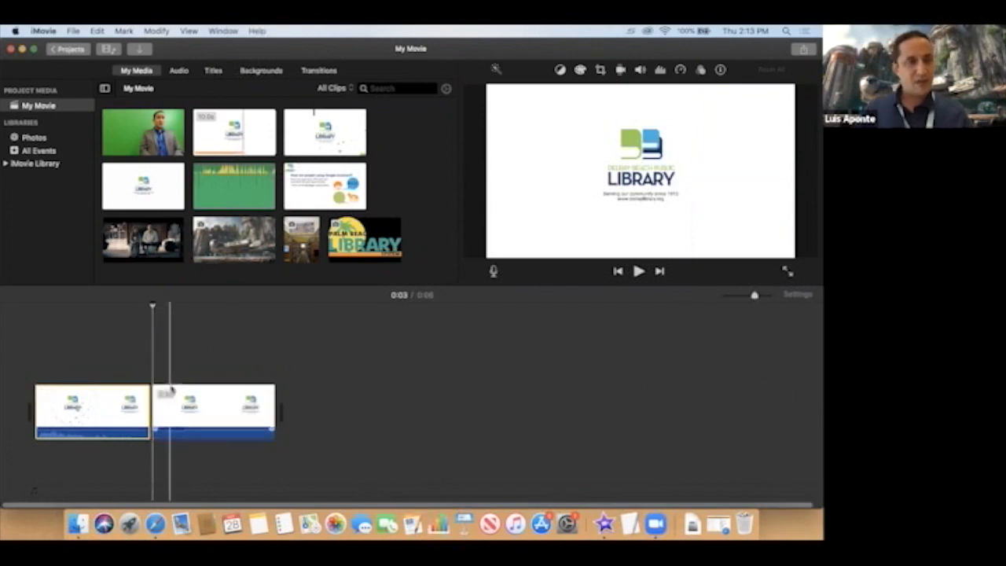
key("Delete")
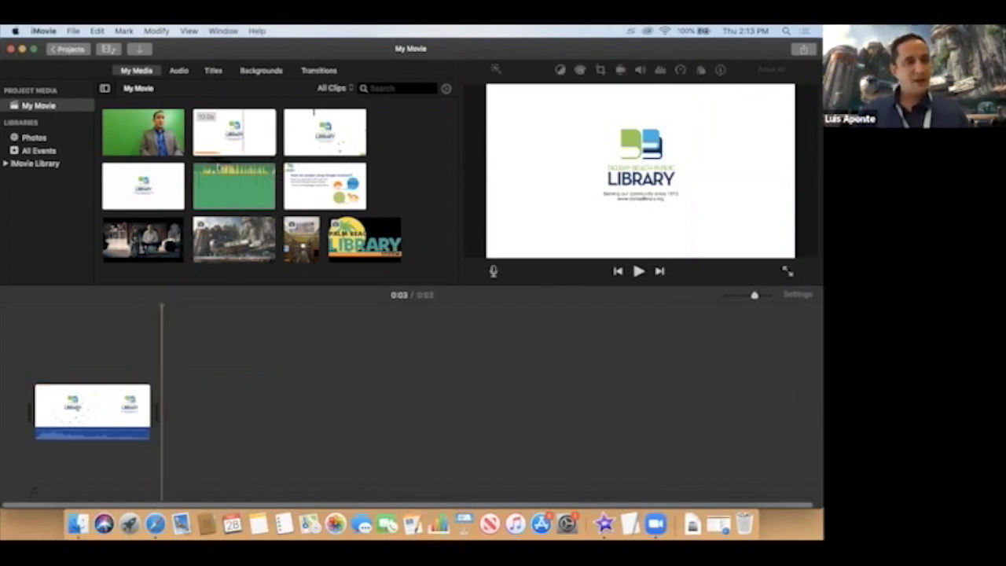
Extend the end of the shortened intro clip slightly and delete the clip from the timeline.
left_click(230, 130)
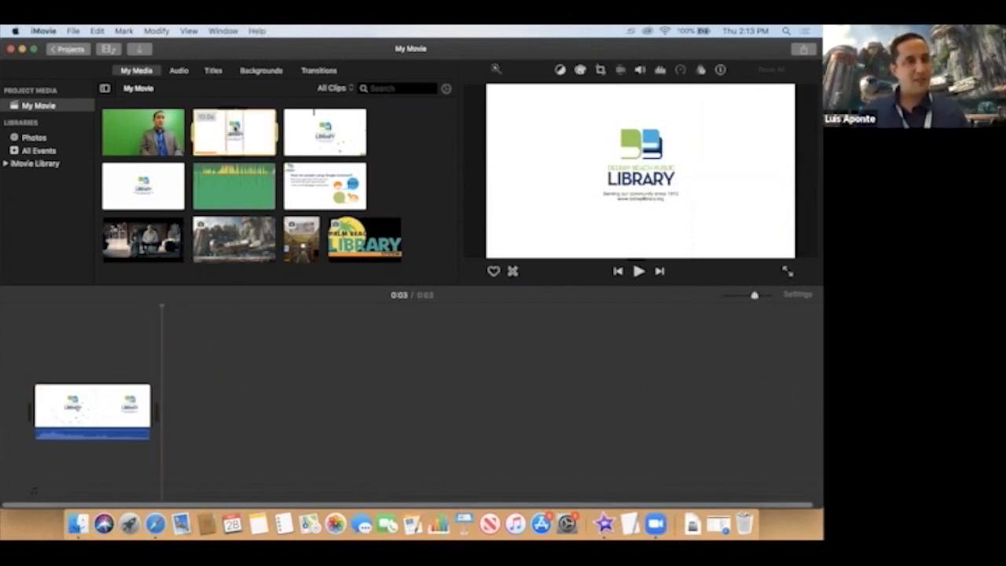
left_click(112, 413)
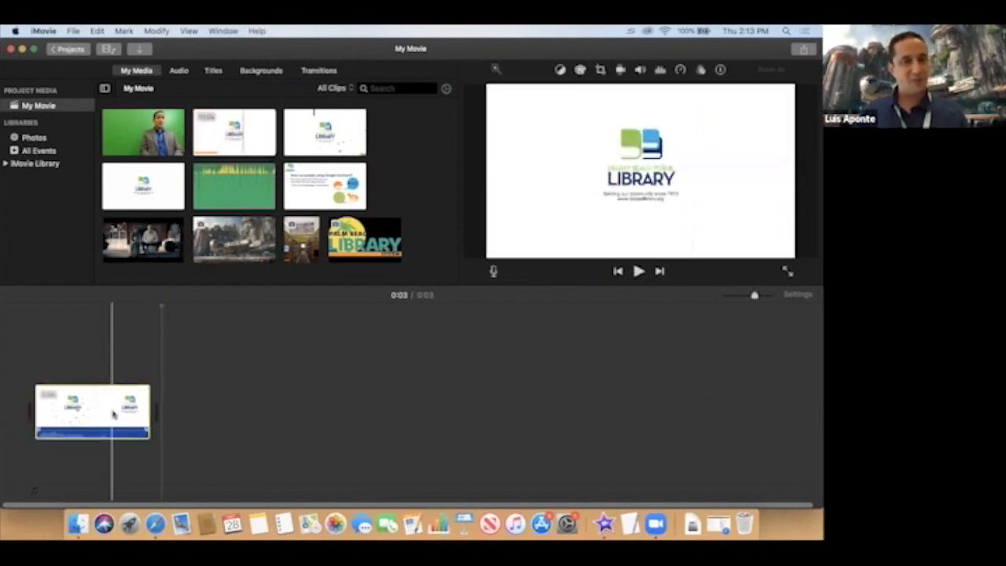
left_click_drag(147, 396, 168, 397)
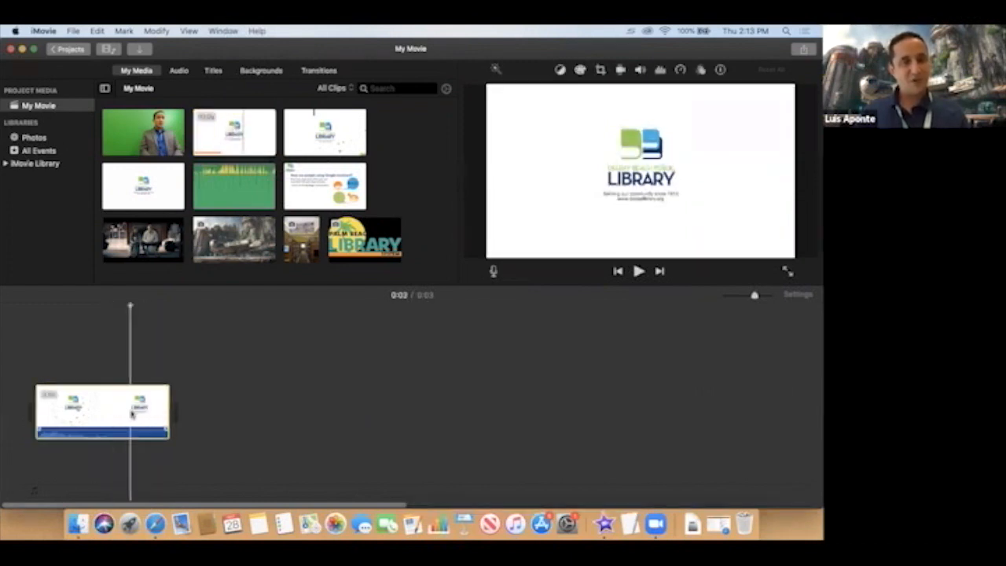
key("Delete")
Add the full 10-second library intro clip to the timeline again and remove it.
left_click_drag(213, 150, 182, 382)
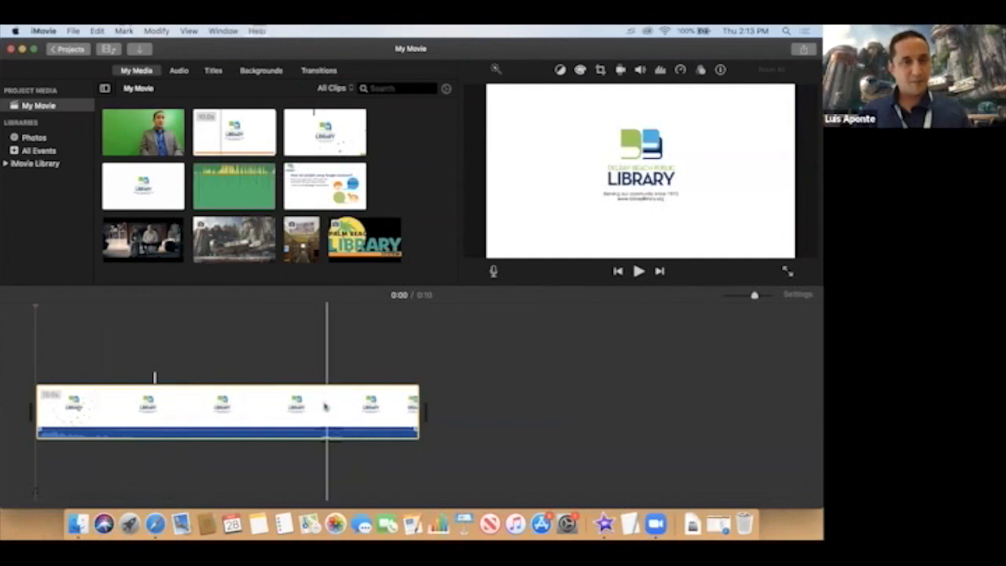
left_click_drag(354, 296, 385, 169)
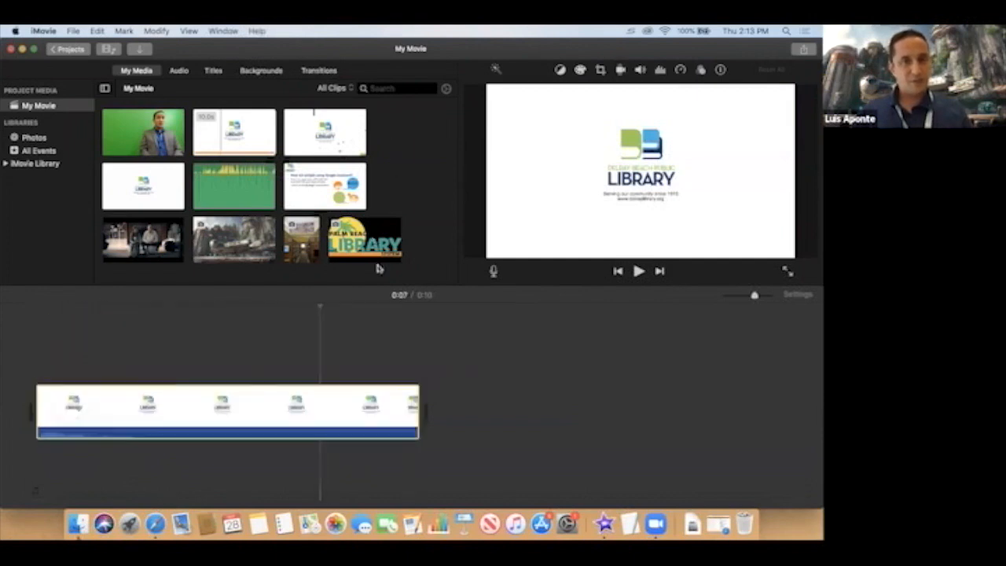
key("Delete")
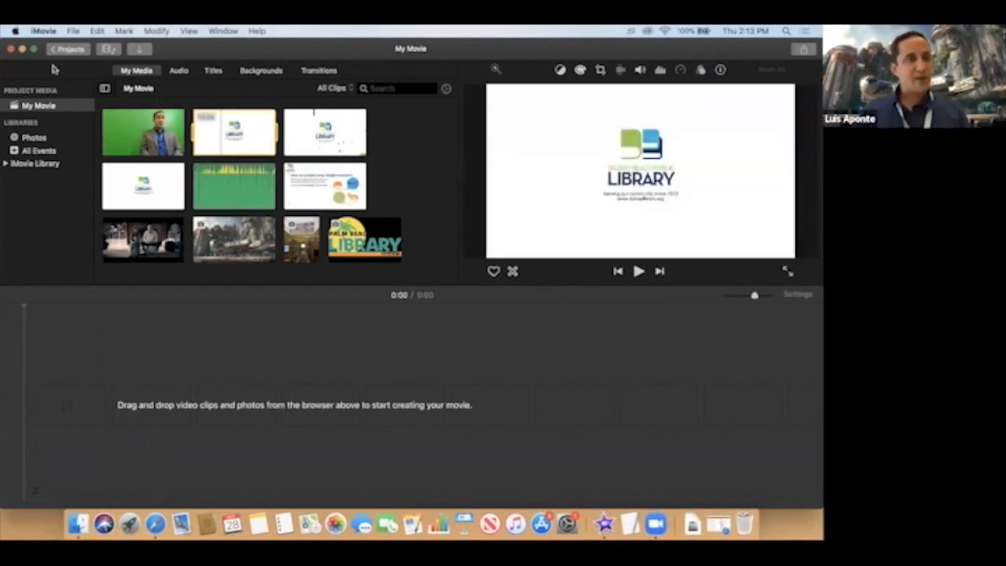
Switch to Safari and search Fiverr for "professional intro video".
left_click(22, 49)
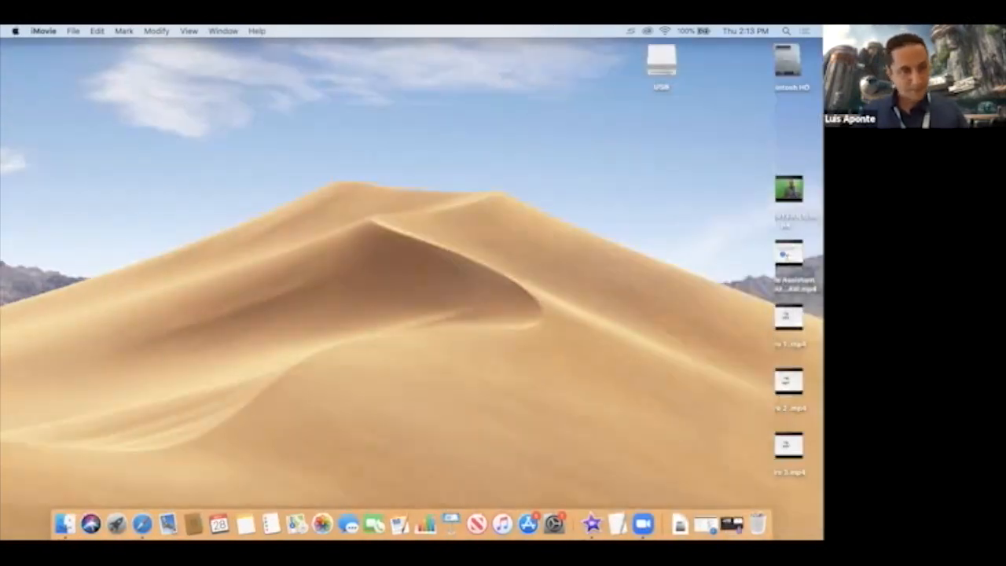
left_click(142, 524)
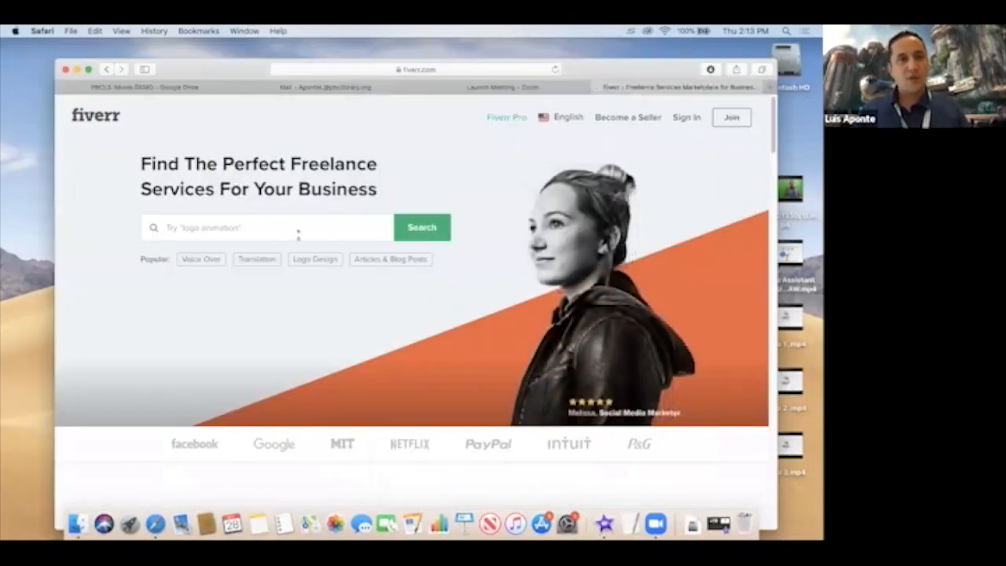
left_click(297, 231)
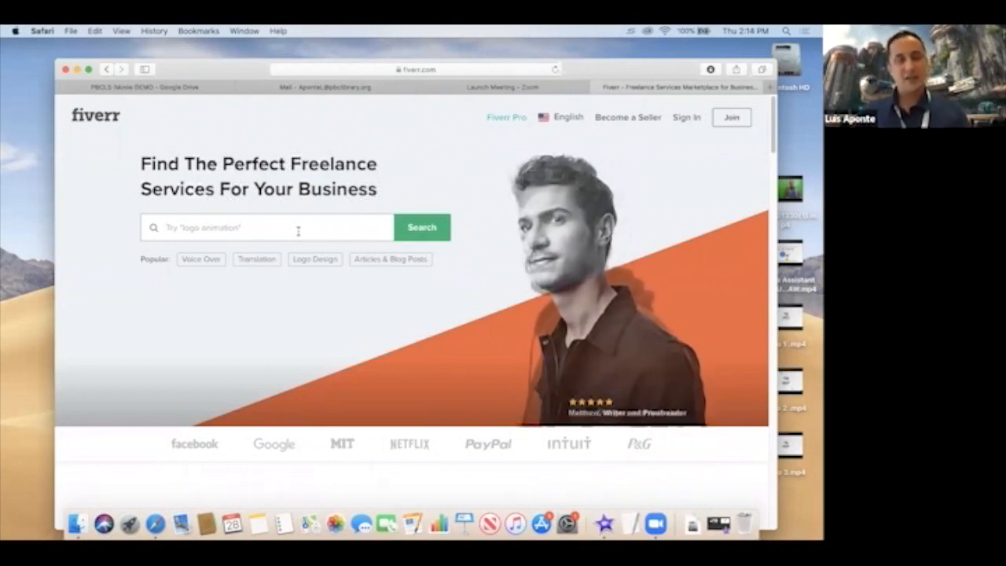
type("arofessional intro ")
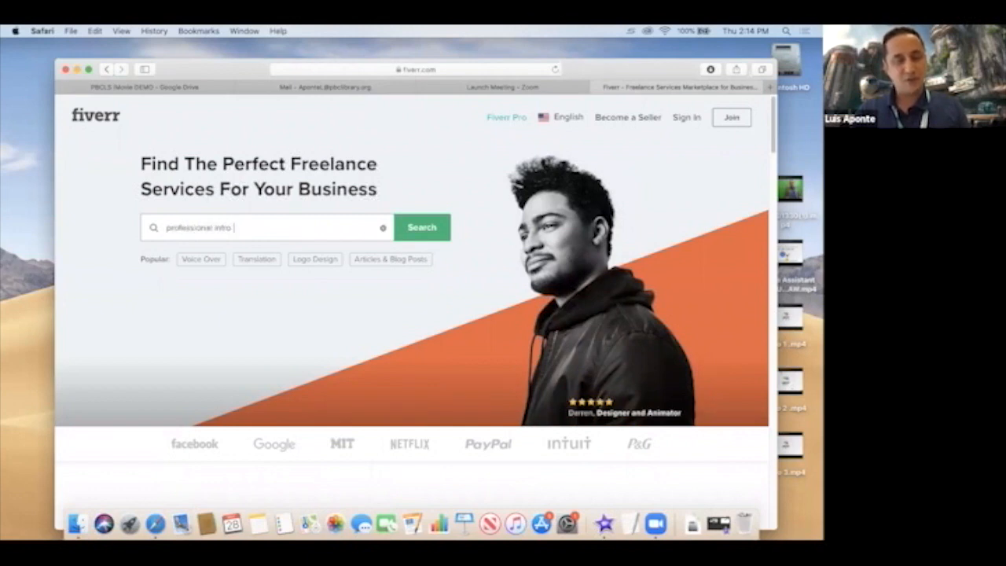
type("video")
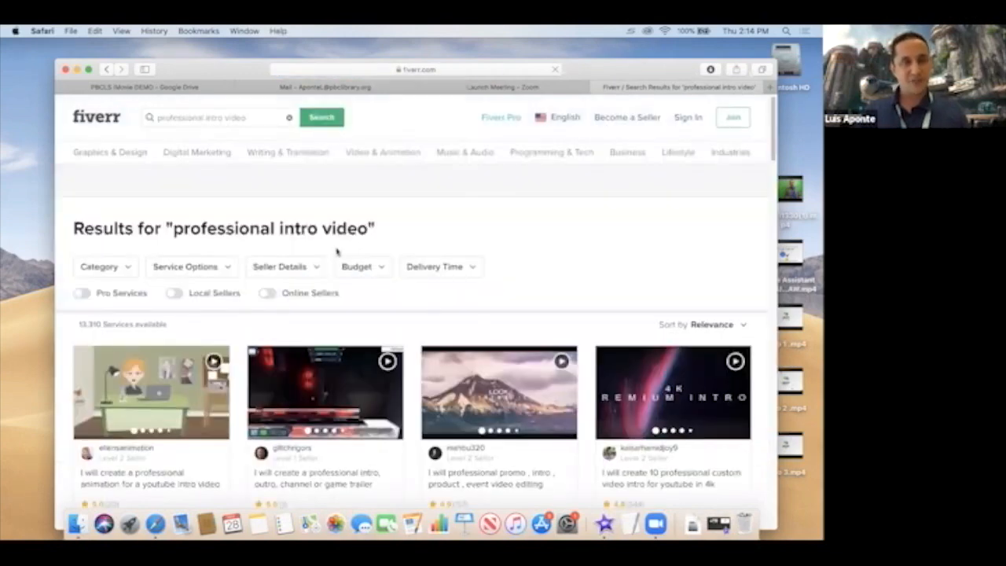
Browse the intro video listings and preview the sample of the professional YouTube intro and outro video service starting at $10.
scroll(356, 276, "down", 5)
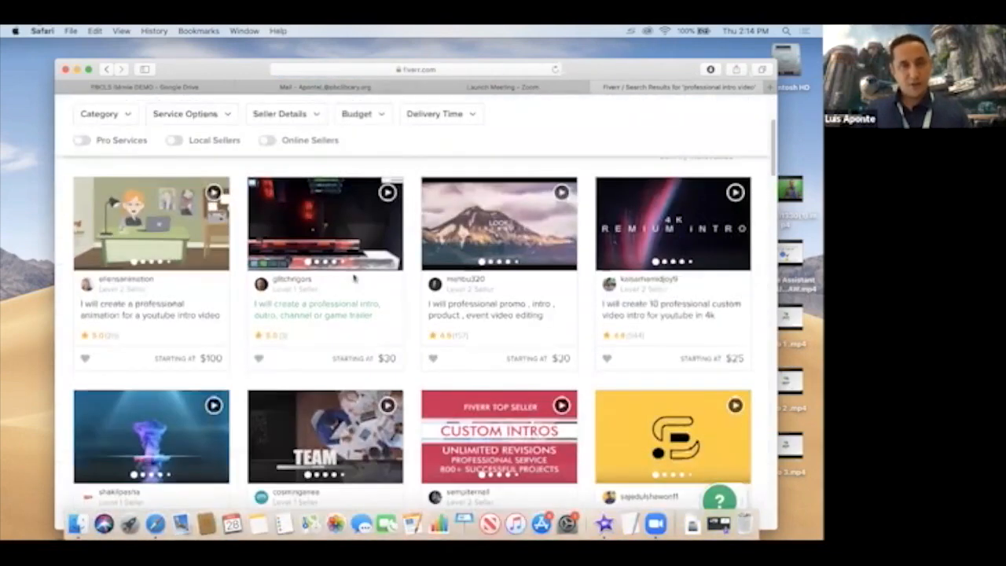
scroll(232, 410, "down", 6)
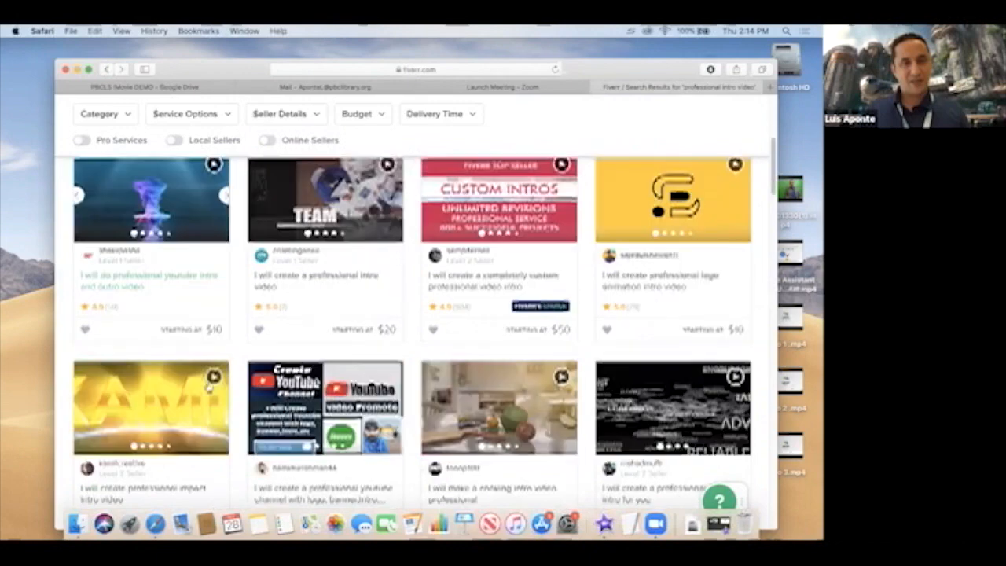
scroll(213, 385, "up", 1)
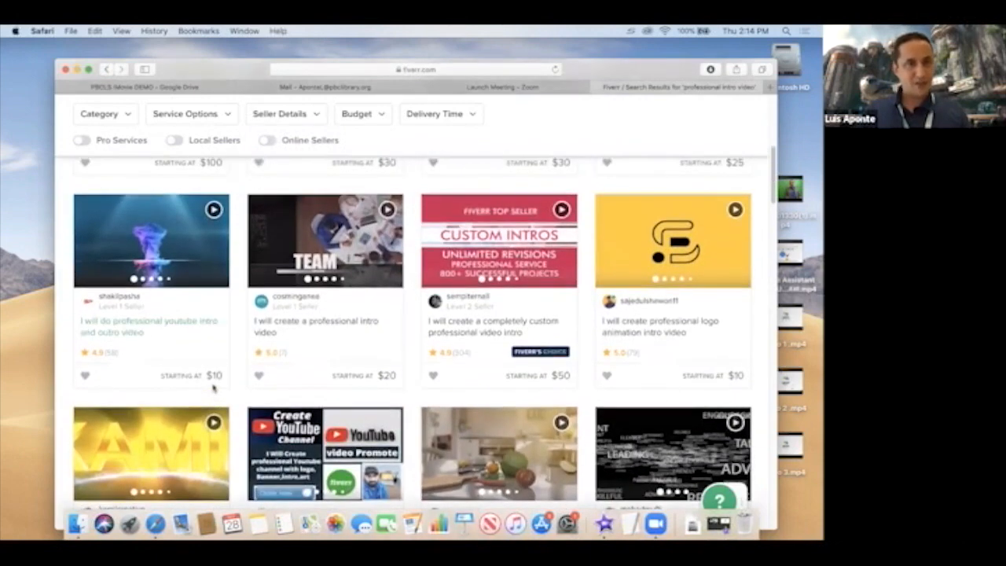
mouse_move(212, 220)
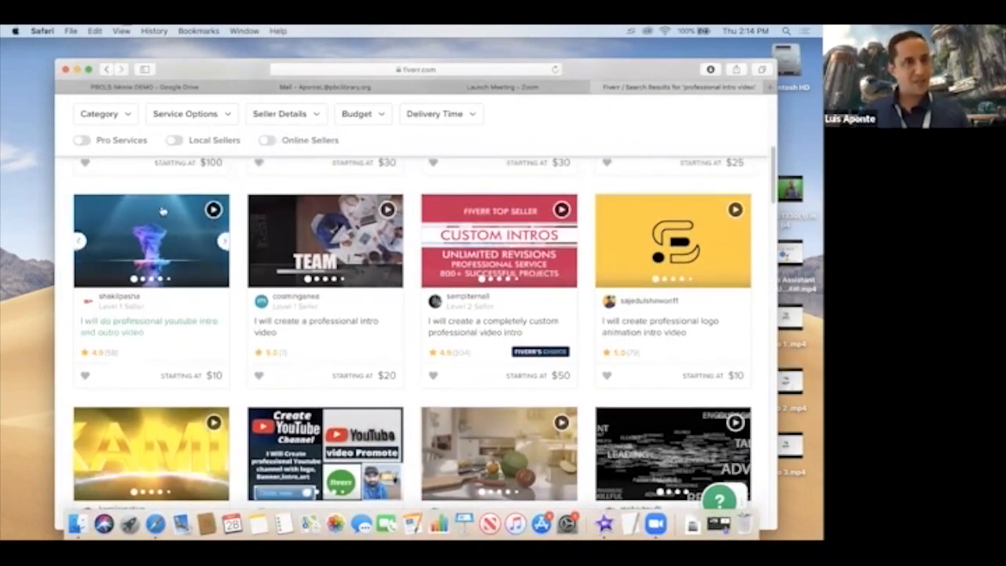
left_click(213, 210)
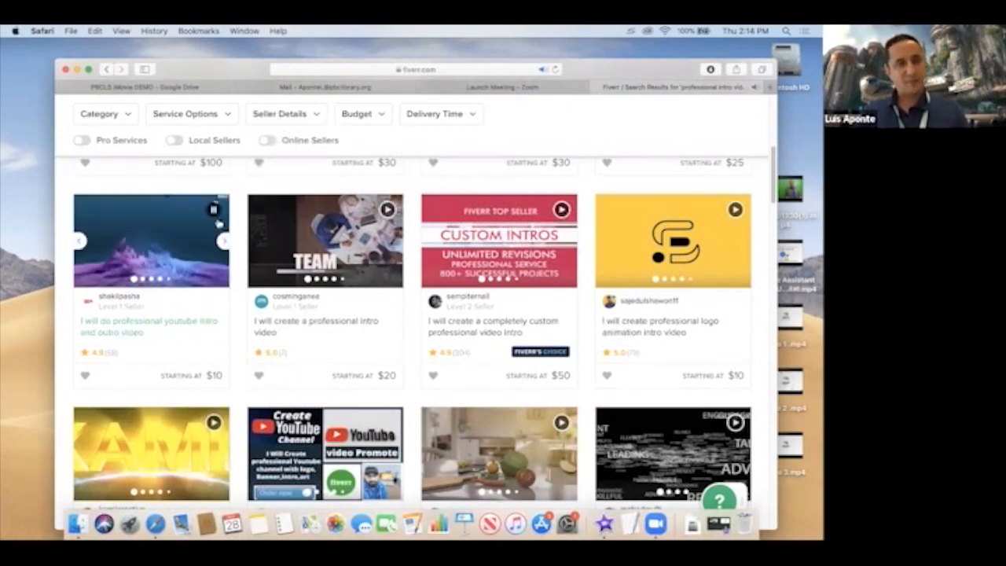
left_click(214, 210)
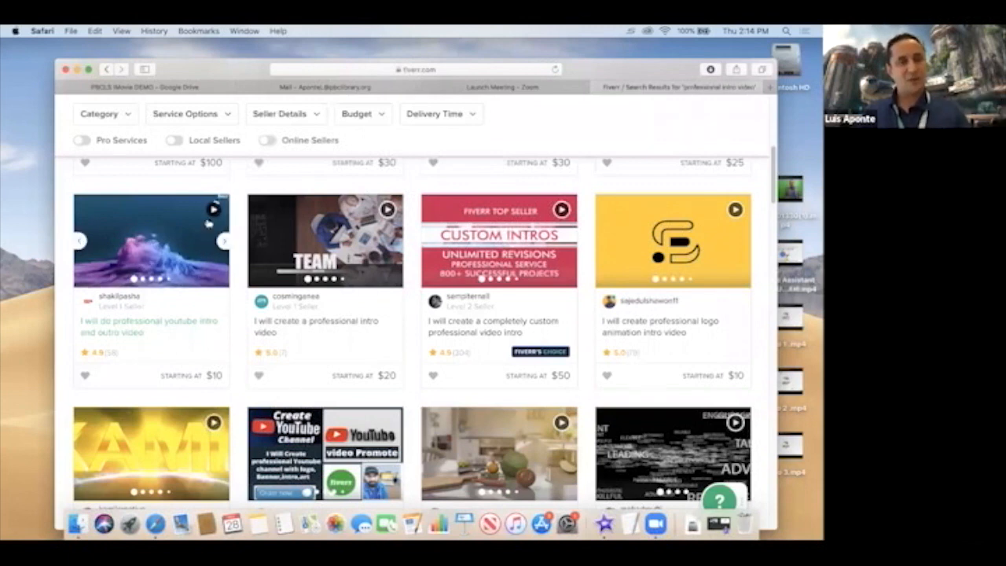
left_click(212, 210)
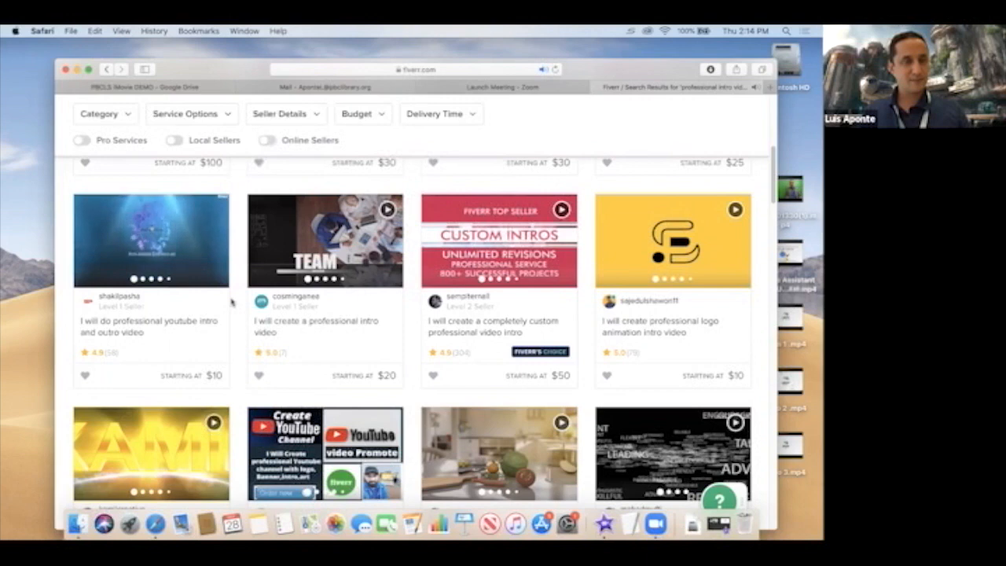
mouse_move(214, 209)
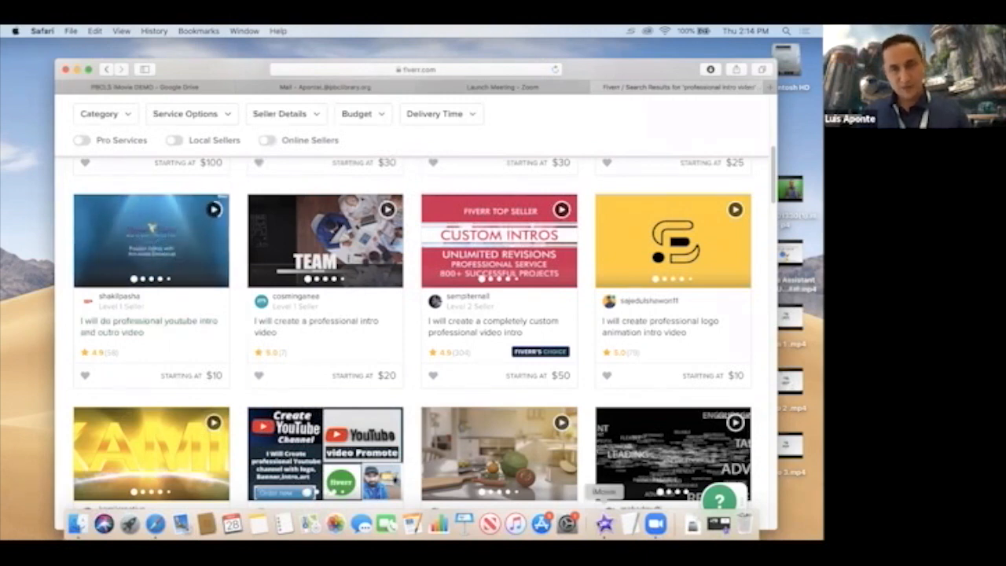
Switch back to iMovie, add the 10-second library intro clip to the timeline and play it.
left_click(604, 523)
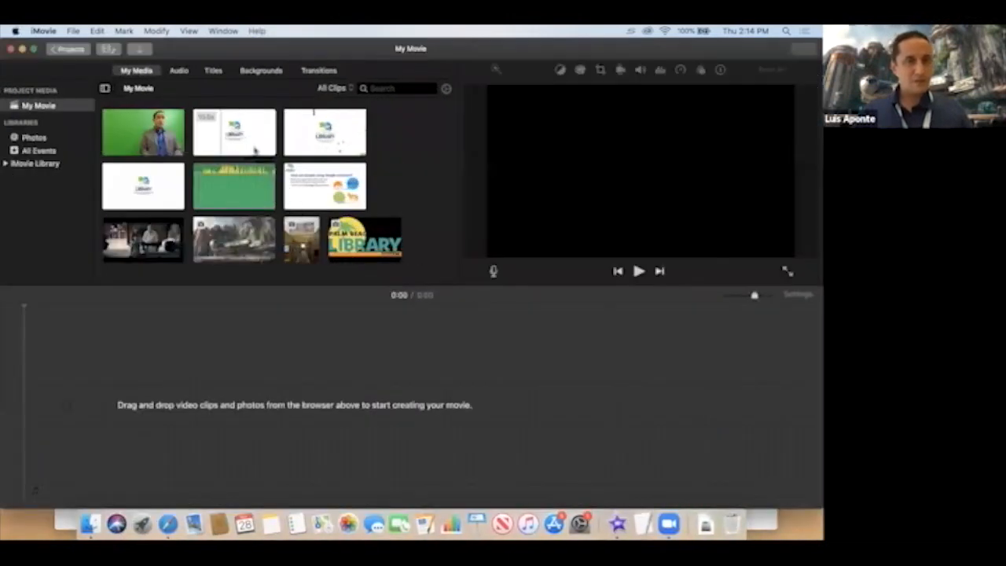
left_click_drag(254, 149, 79, 399)
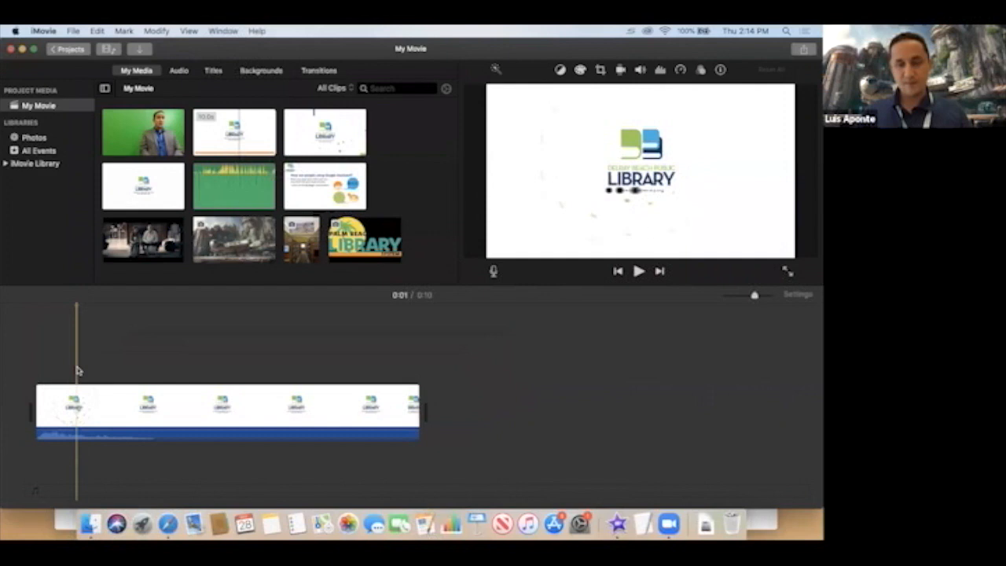
key("space")
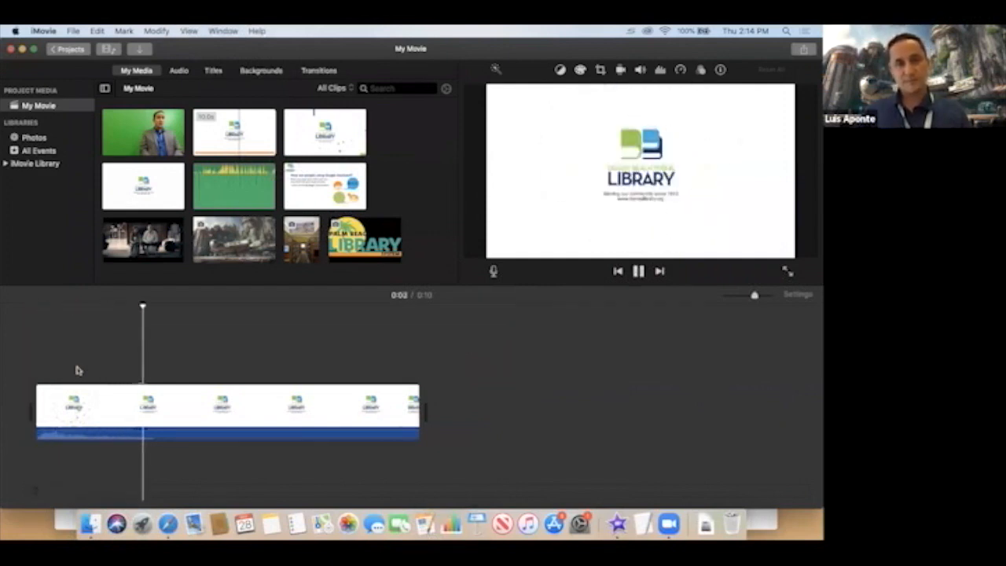
key("space")
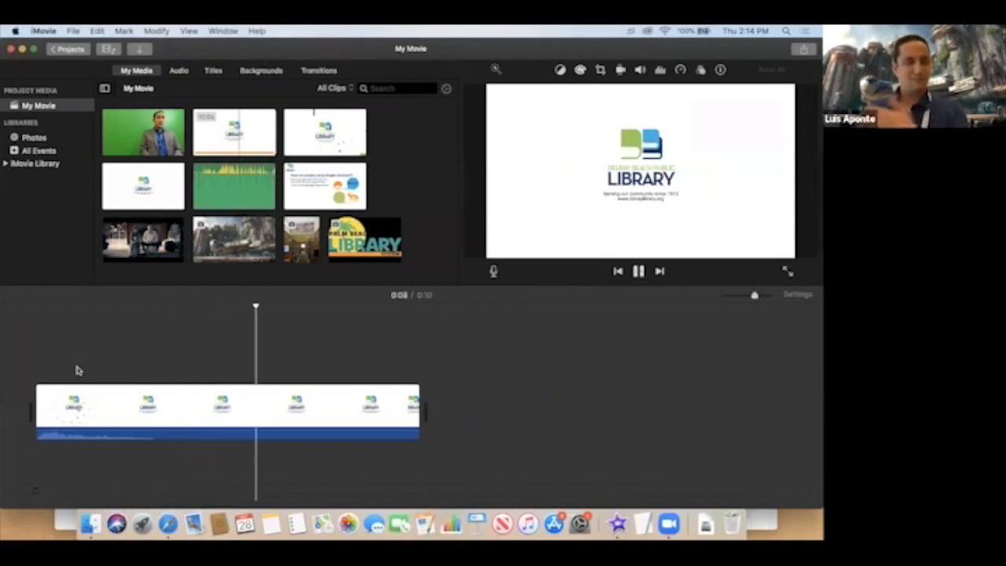
key("space")
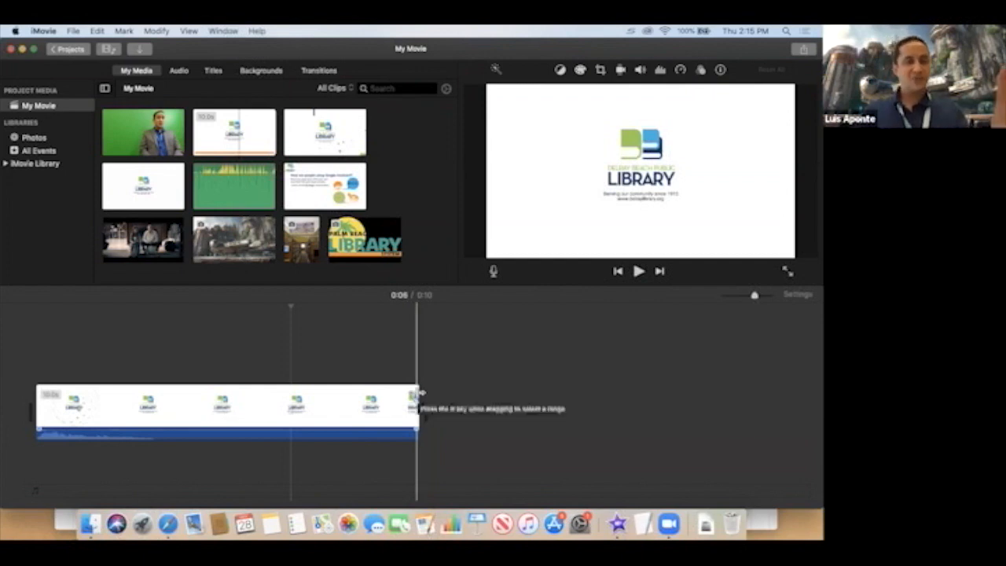
Trim the intro clip's end slightly, and split it at about 3 seconds to delete the remaining part.
left_click_drag(418, 391, 412, 415)
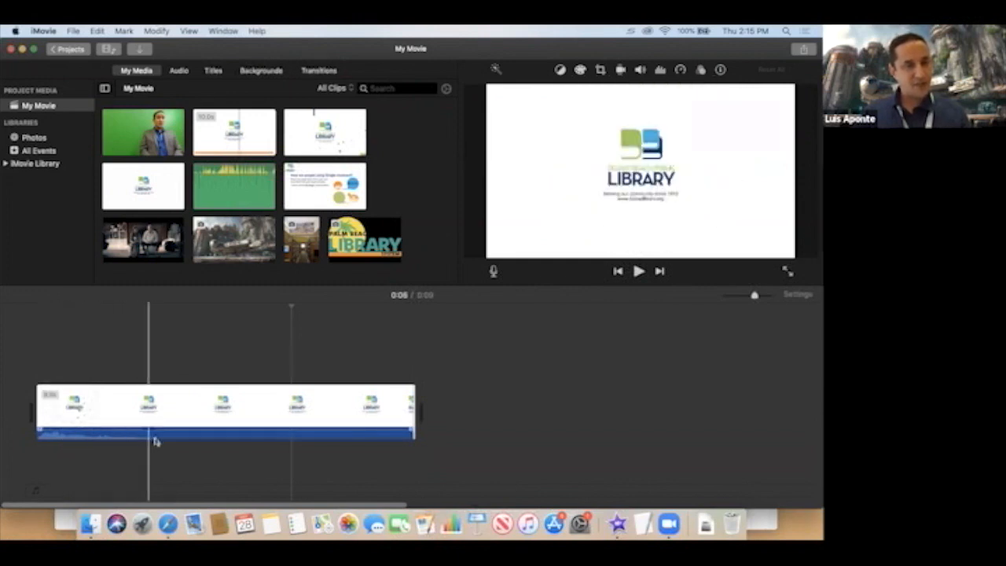
left_click(159, 410)
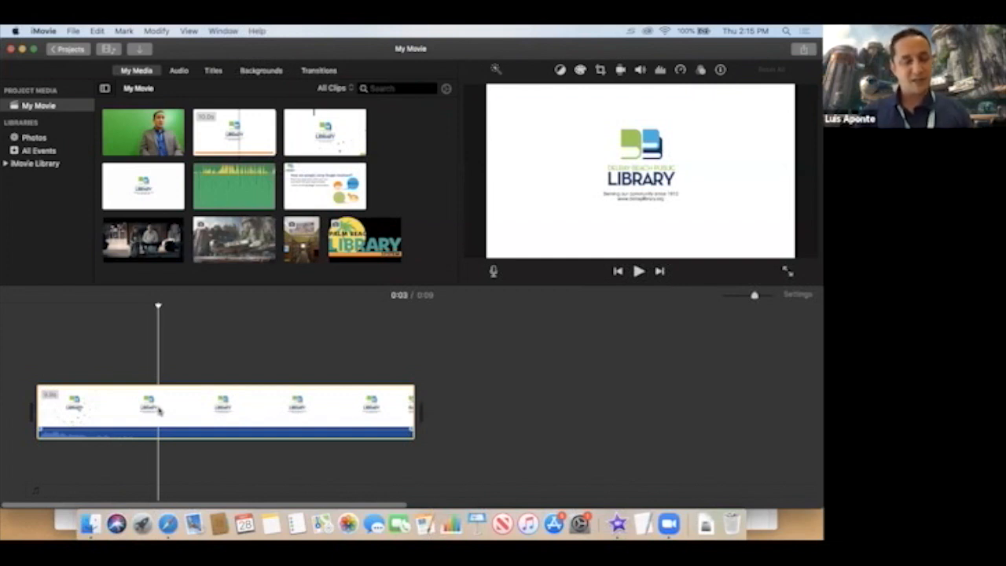
key("super+b")
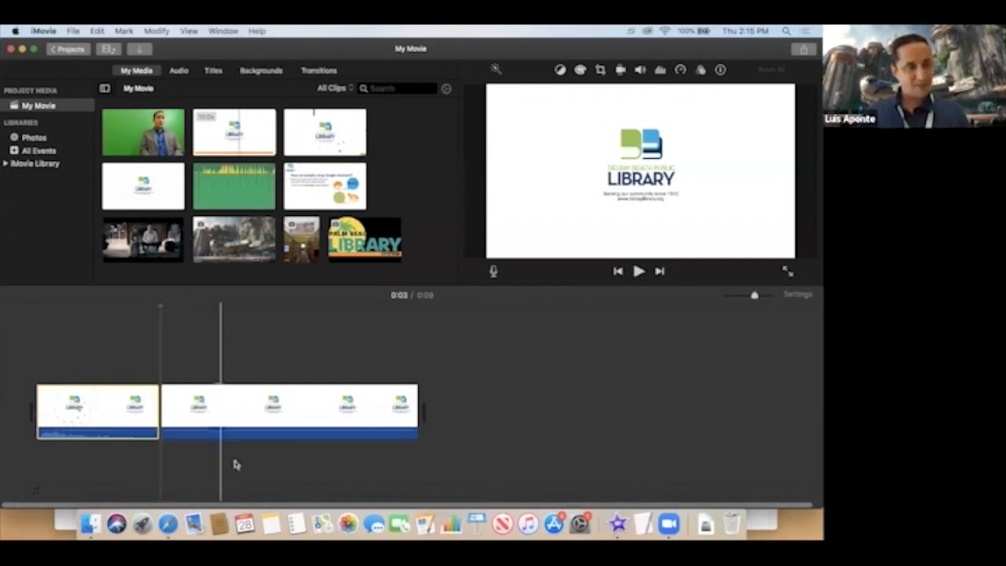
left_click(242, 411)
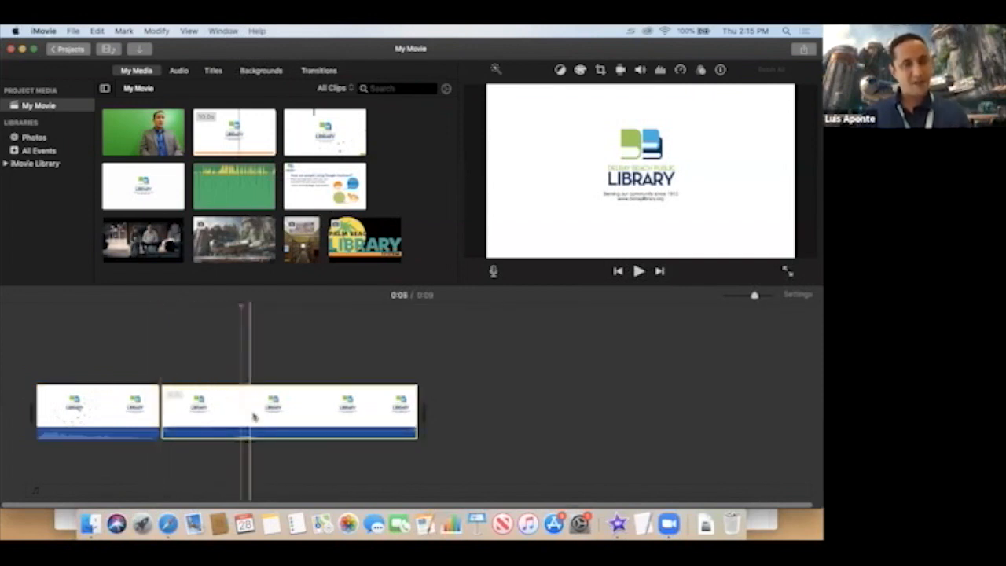
key("Delete")
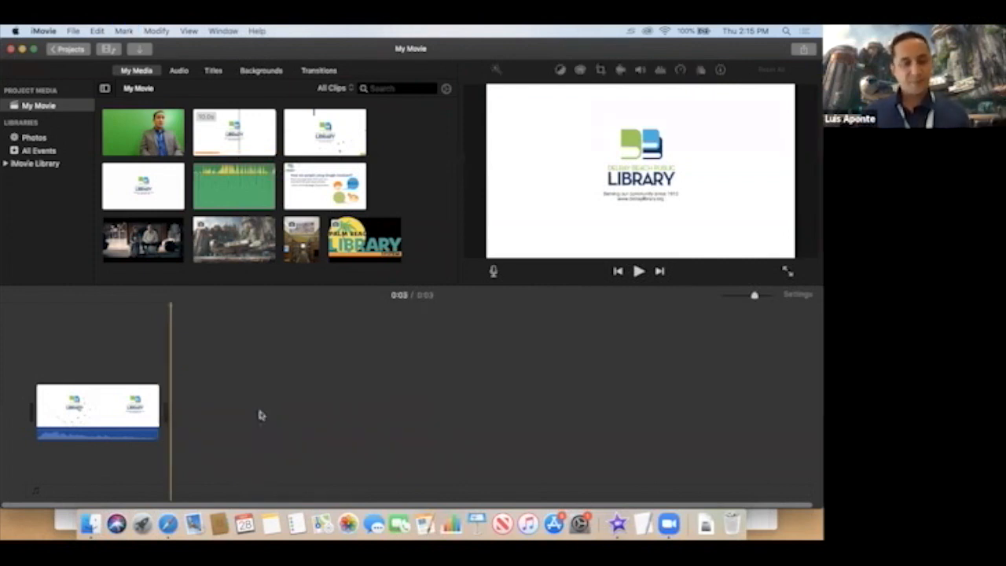
key("space")
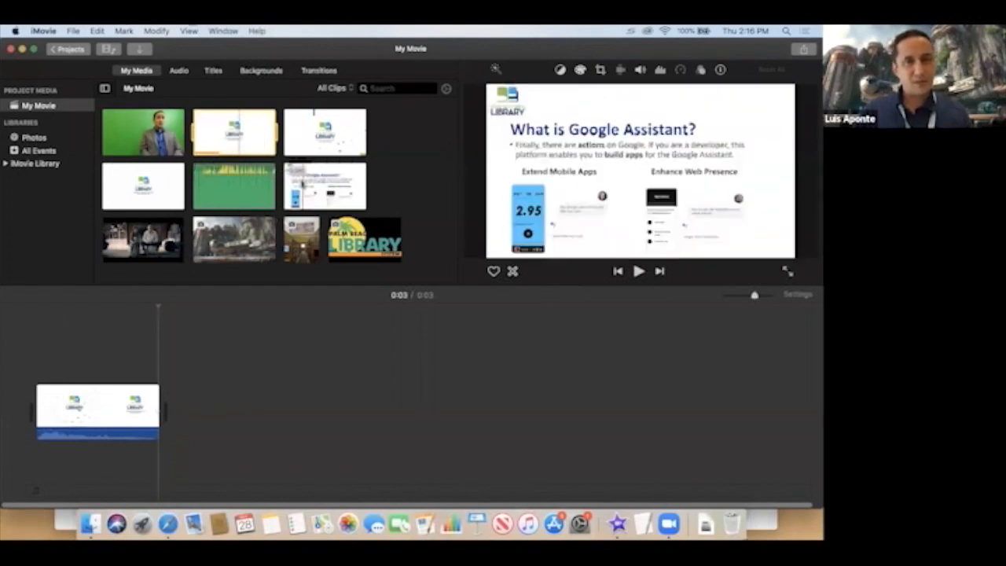
Add the Google Assistant slide video after the intro clip on the timeline and play its opening seconds.
left_click_drag(324, 188, 179, 409)
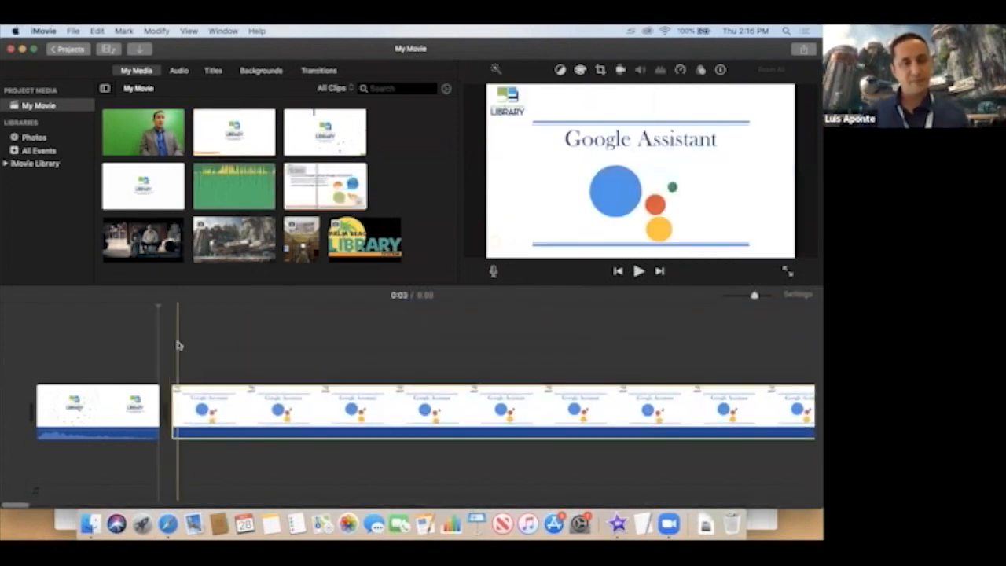
key("space")
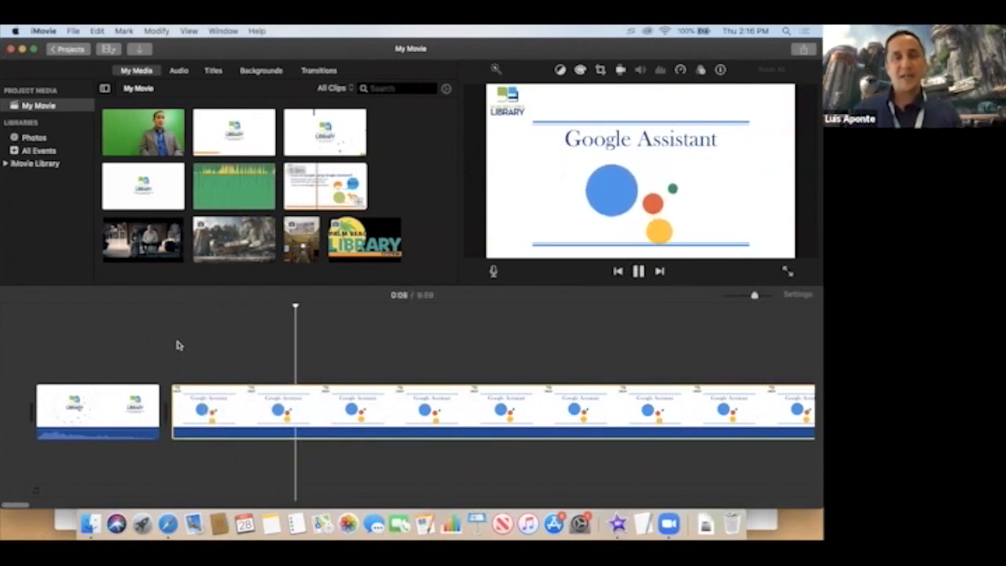
key("space")
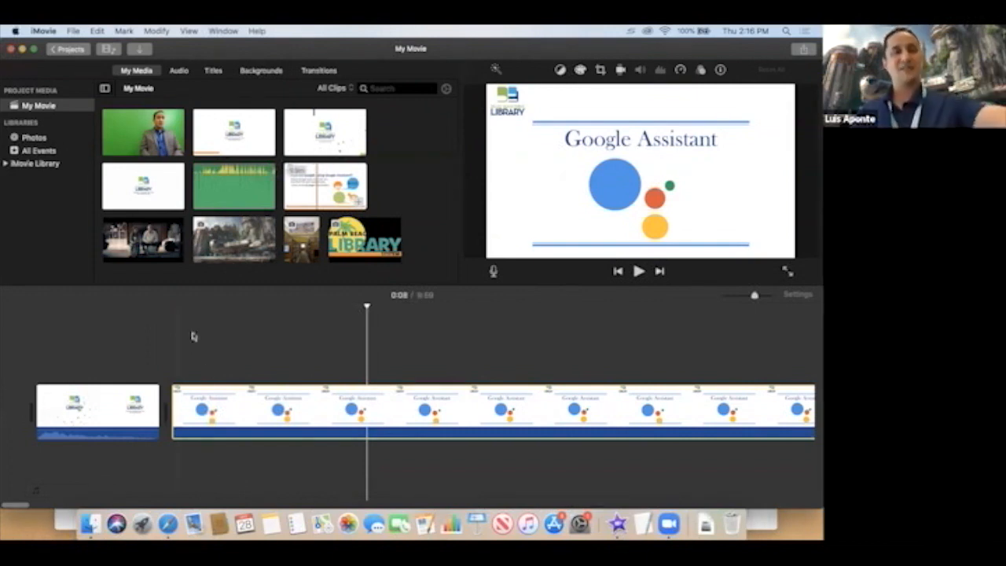
Place the Google Assistant VO audio beneath the start of the Google Assistant video, remove it and place it there again.
left_click_drag(220, 182, 184, 485)
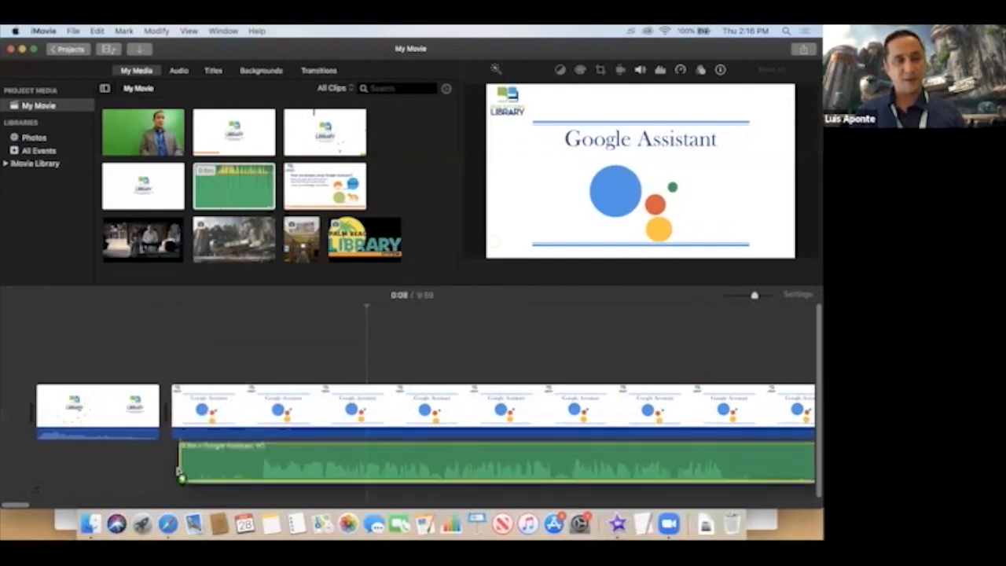
key("Delete")
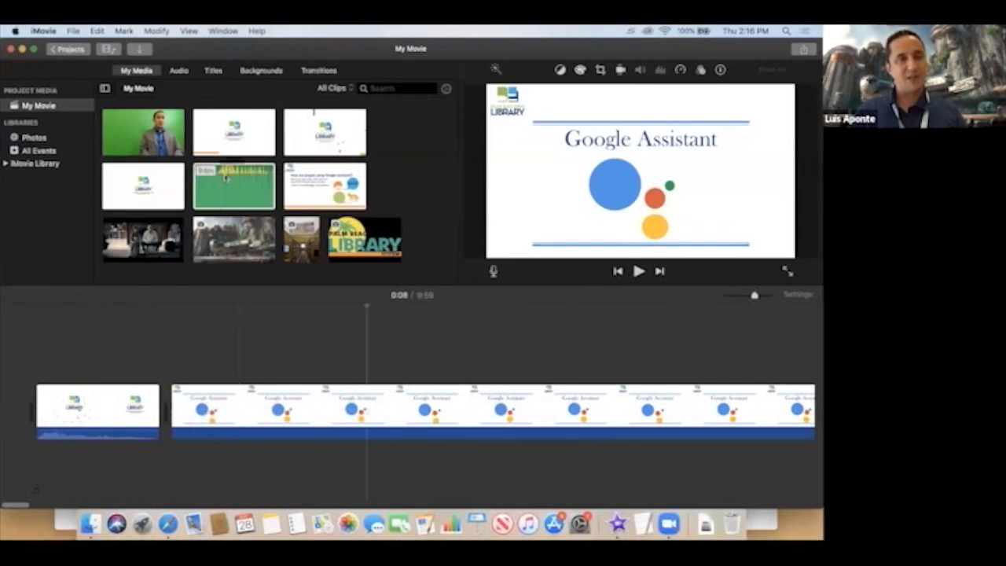
left_click_drag(226, 185, 186, 473)
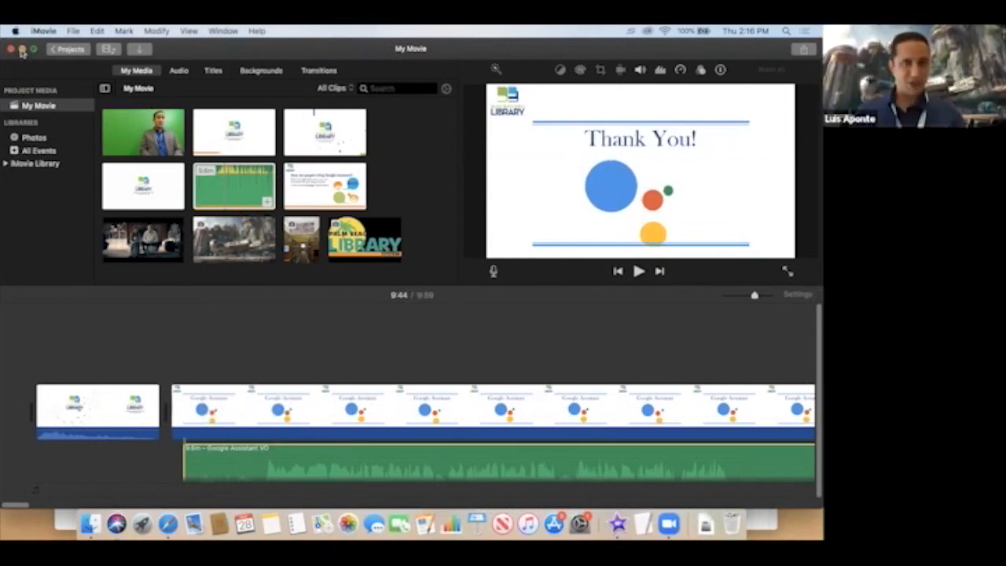
Return to the Fiverr results and review the intro video listings and their starting prices down to the page's end.
left_click(22, 49)
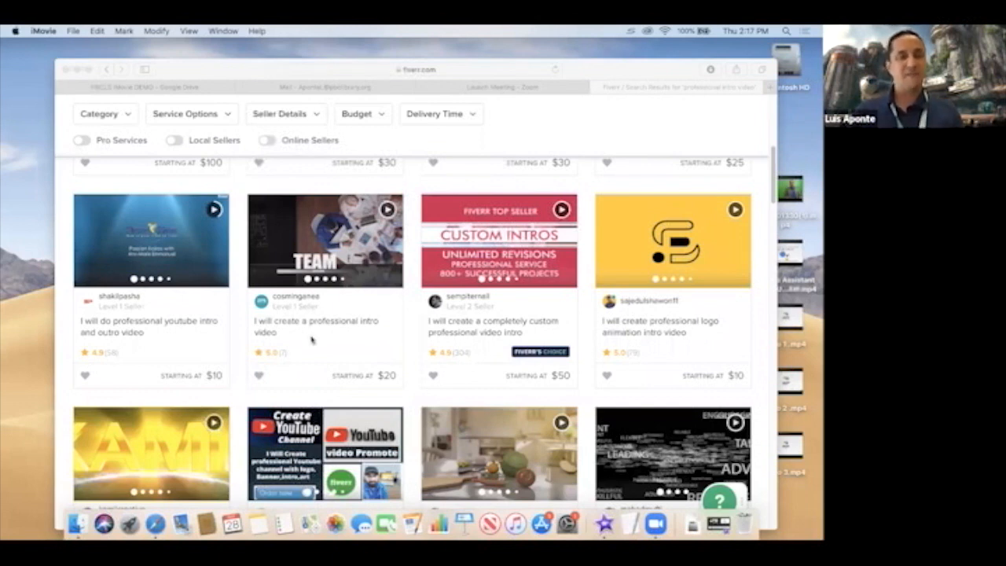
scroll(344, 355, "up", 1)
scroll(346, 355, "down", 1)
scroll(346, 355, "up", 5)
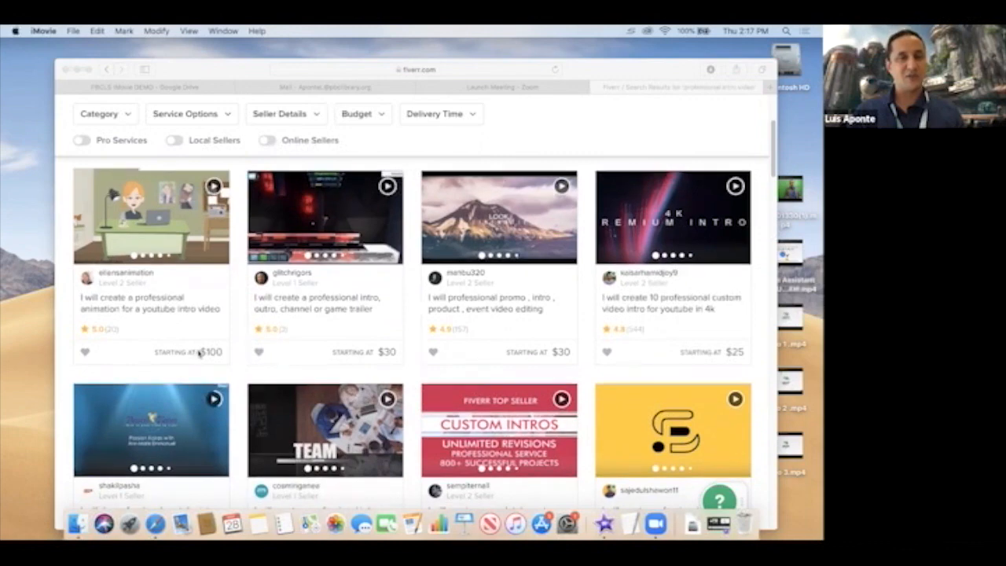
scroll(198, 352, "down", 3)
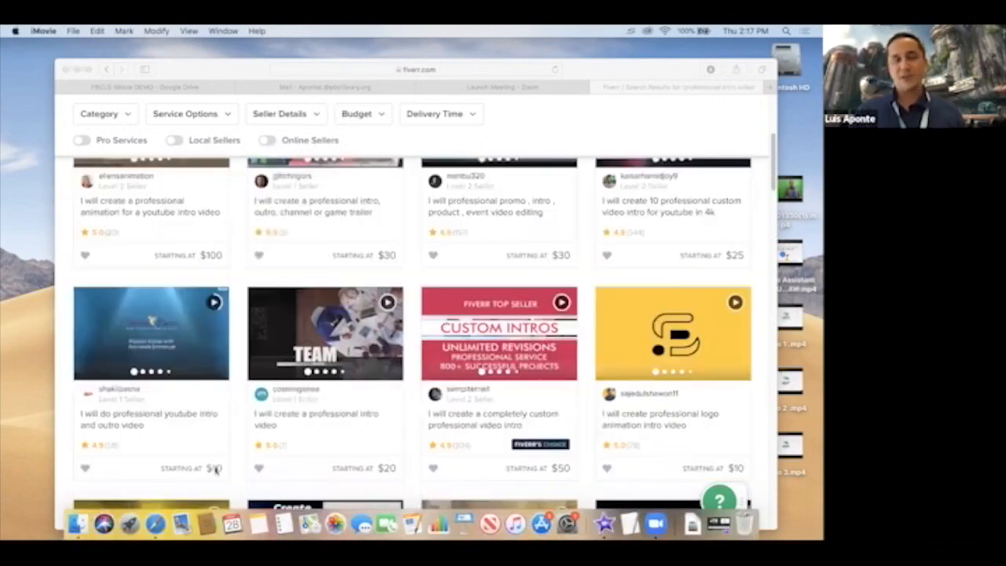
scroll(215, 469, "down", 2)
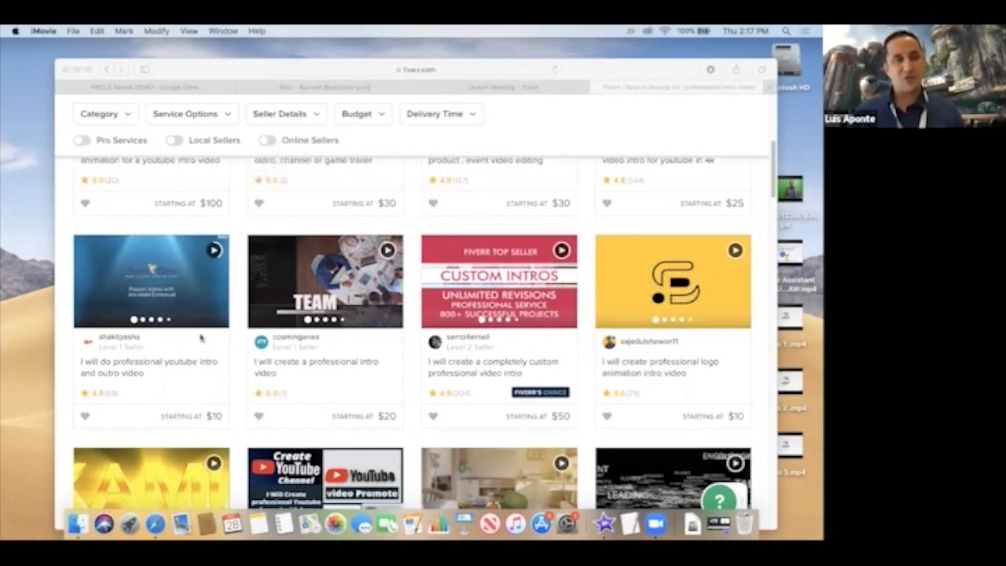
scroll(199, 337, "down", 15)
scroll(531, 225, "up", 2)
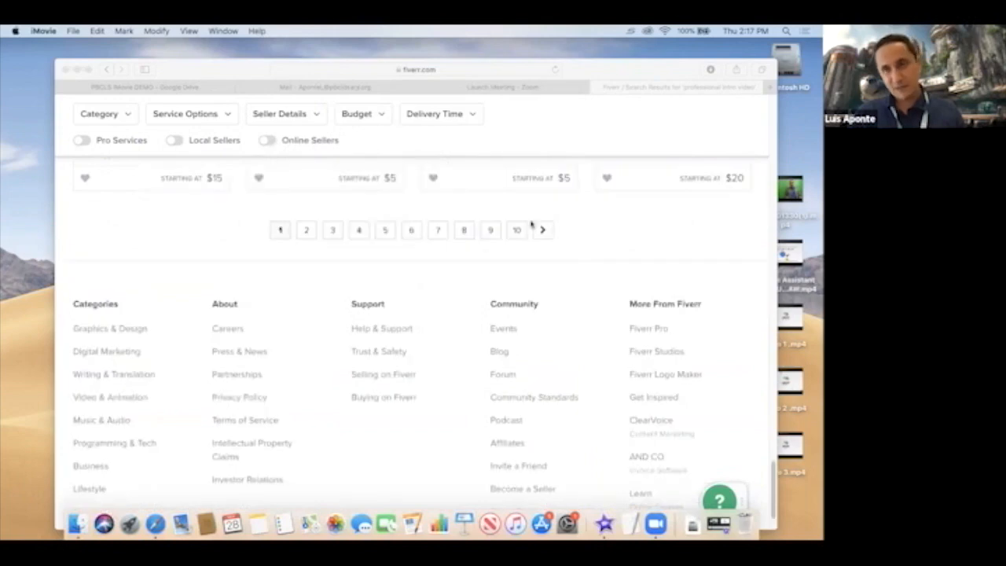
Search Fiverr for "minions intro video" and preview the sample video of the first listing.
scroll(528, 228, "up", 13)
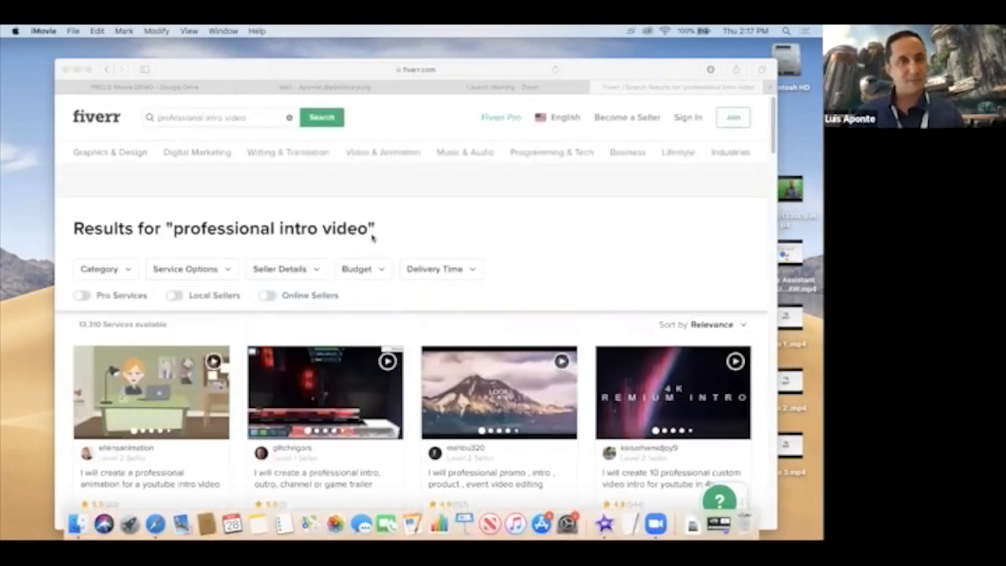
left_click(236, 118)
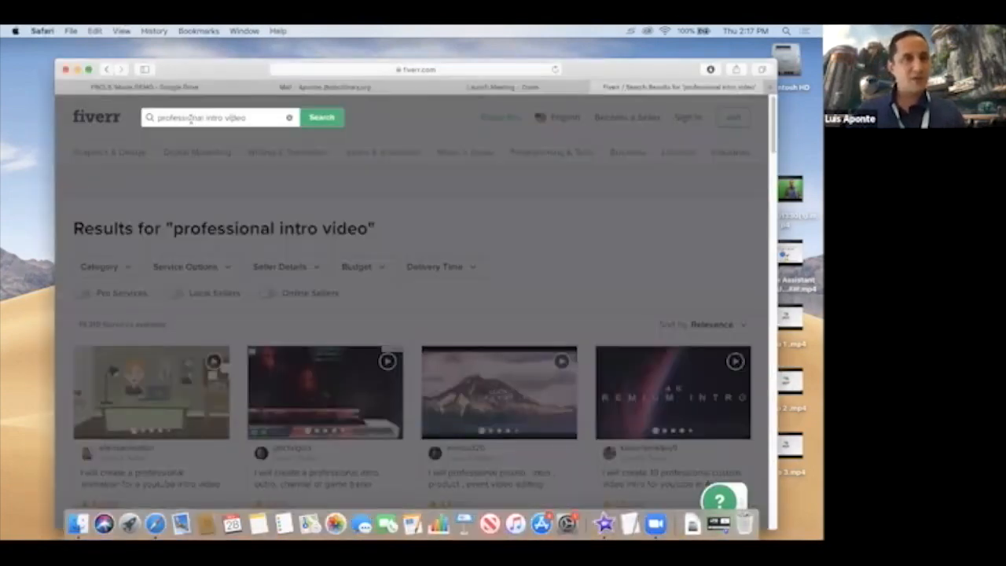
double_click(178, 117)
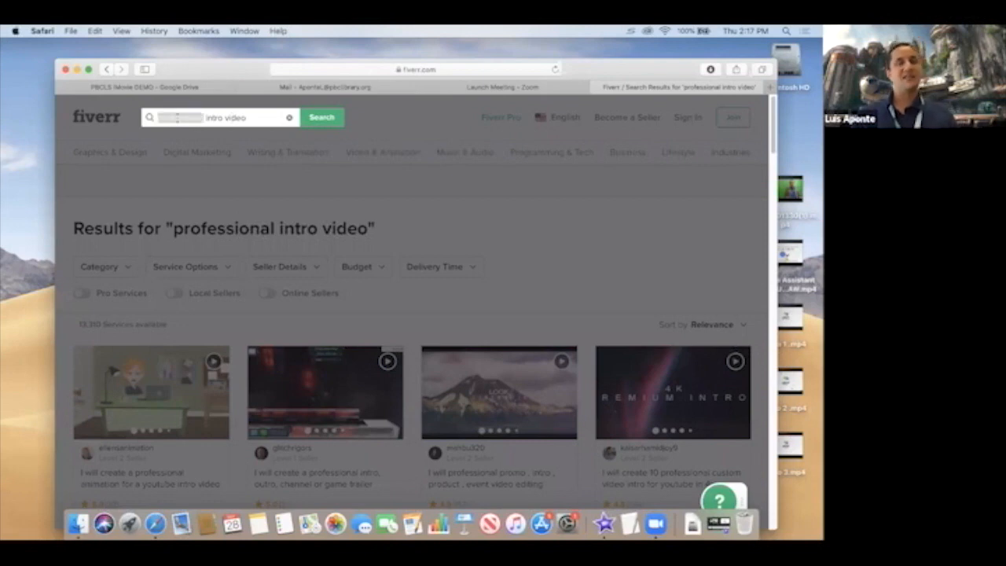
type("freelancer")
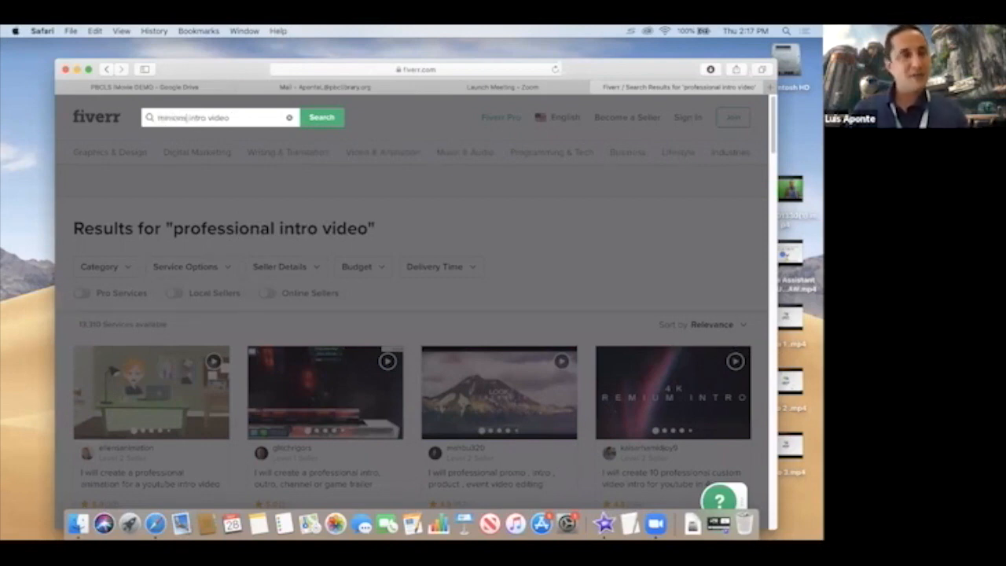
key("BackSpace")
key("Return")
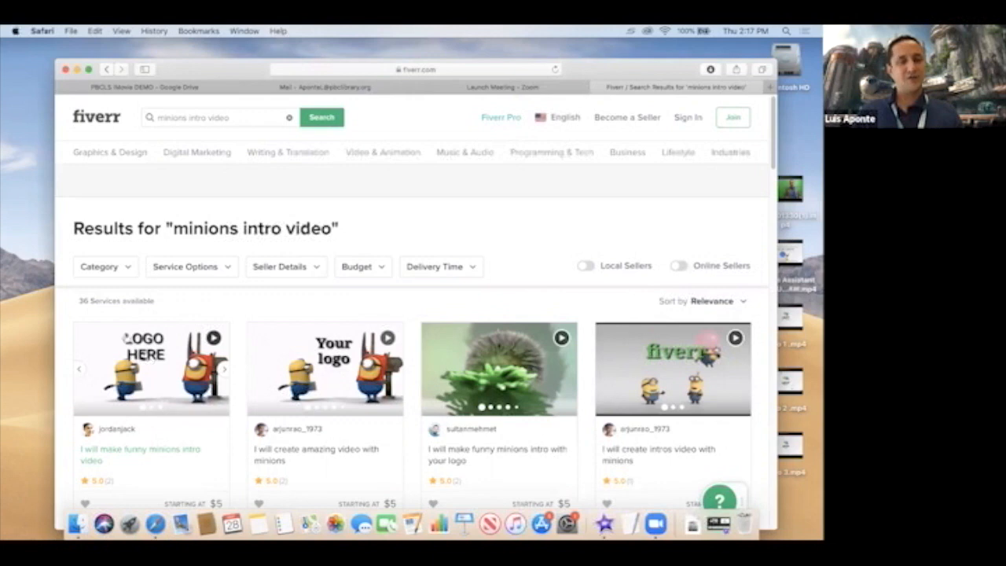
scroll(173, 341, "down", 1)
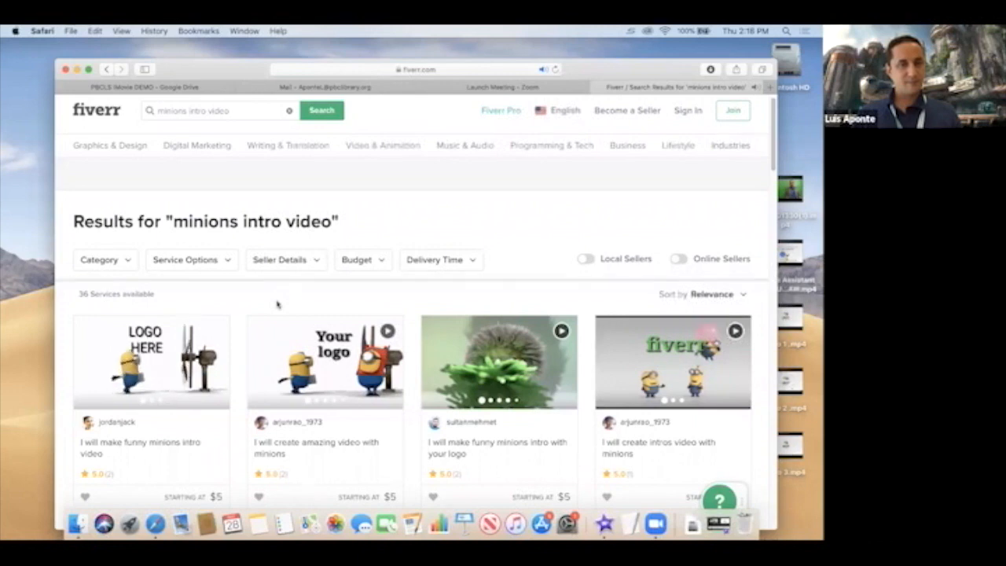
mouse_move(215, 361)
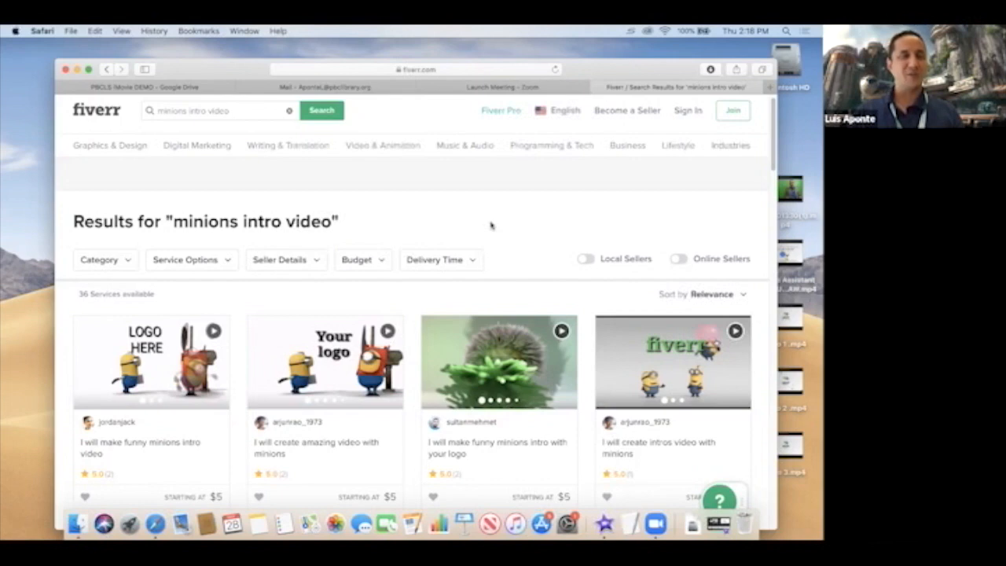
Return to iMovie and replace the shortened intro clip with the full library intro clip before the Google Assistant video.
left_click(603, 522)
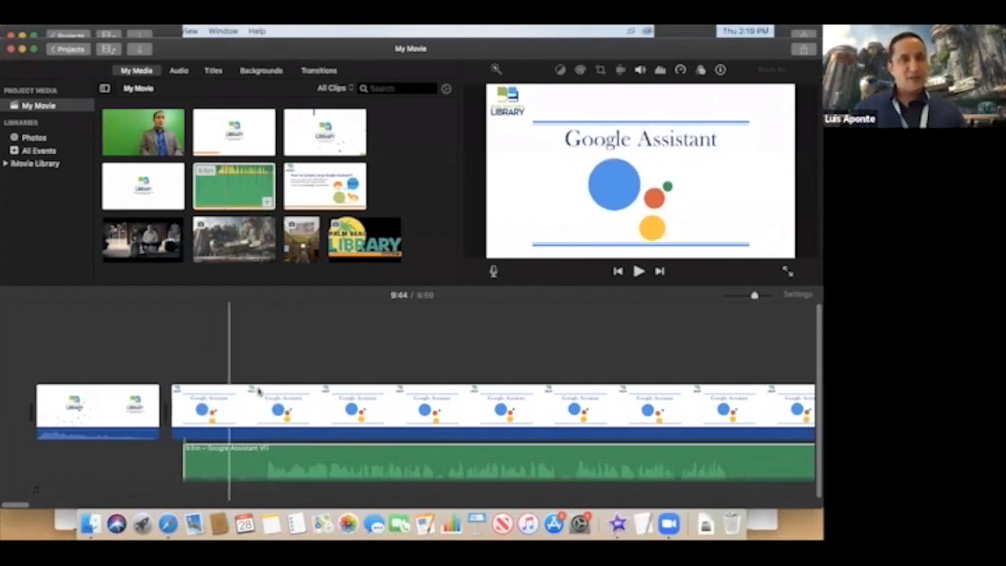
left_click_drag(80, 410, 19, 384)
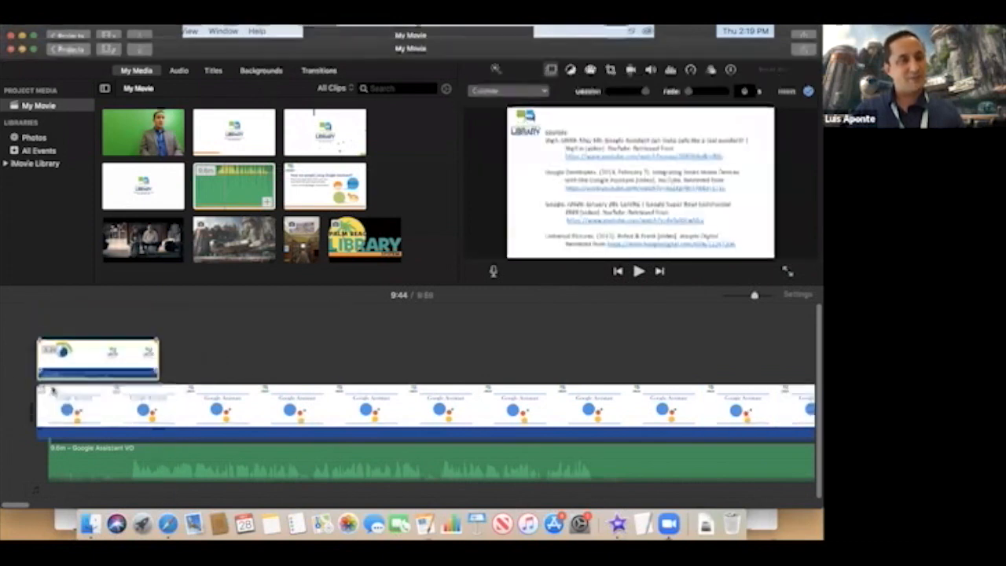
key("Delete")
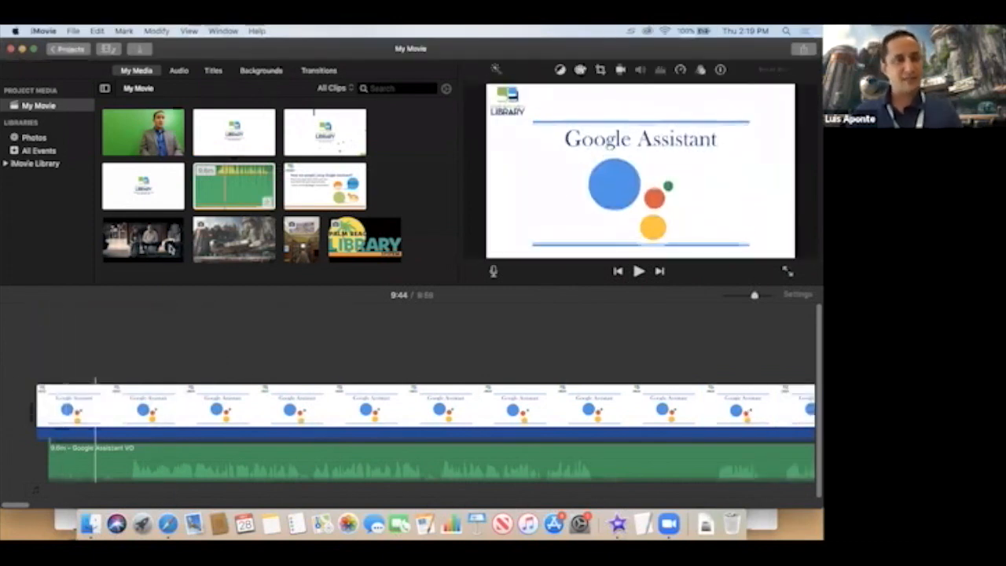
left_click_drag(330, 136, 25, 425)
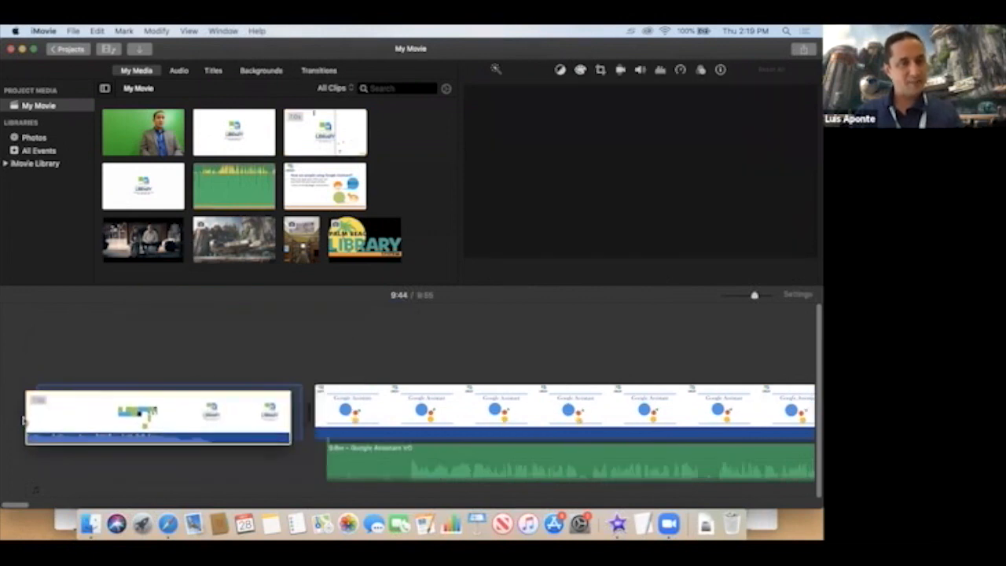
Play the new intro clip, split it at about 5 seconds and delete the remaining part.
key("space")
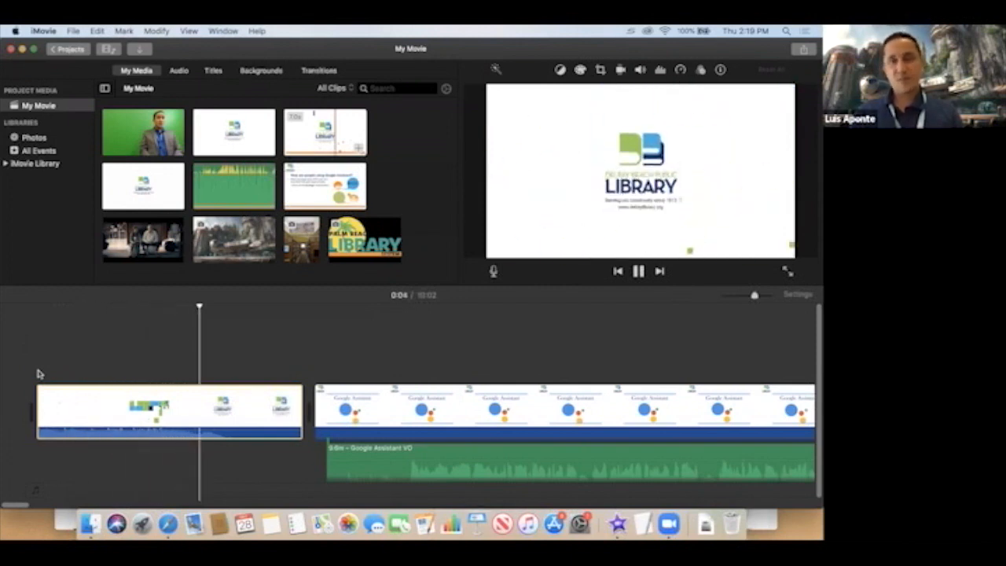
key("space")
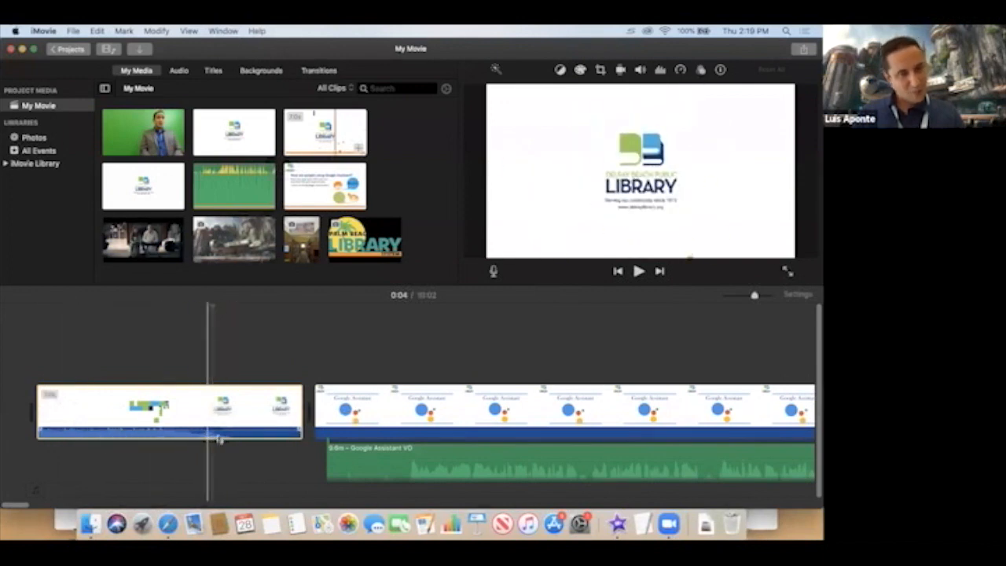
left_click(229, 415)
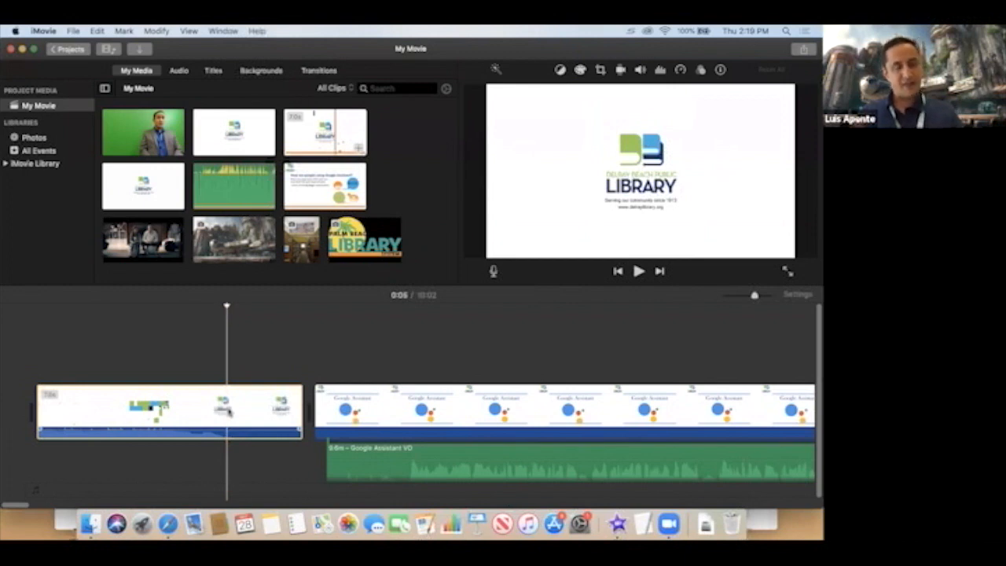
key("super+b")
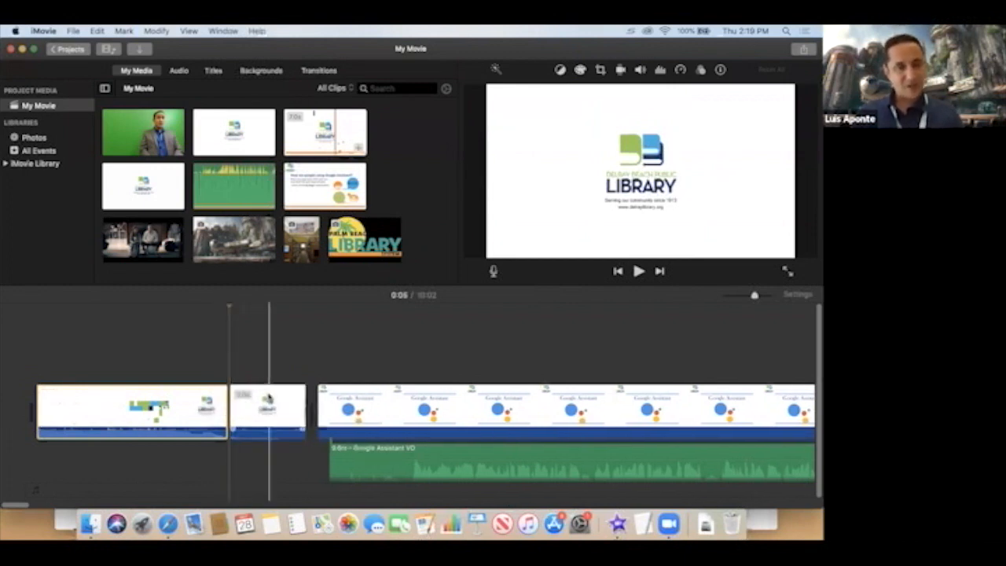
left_click(267, 399)
key("Delete")
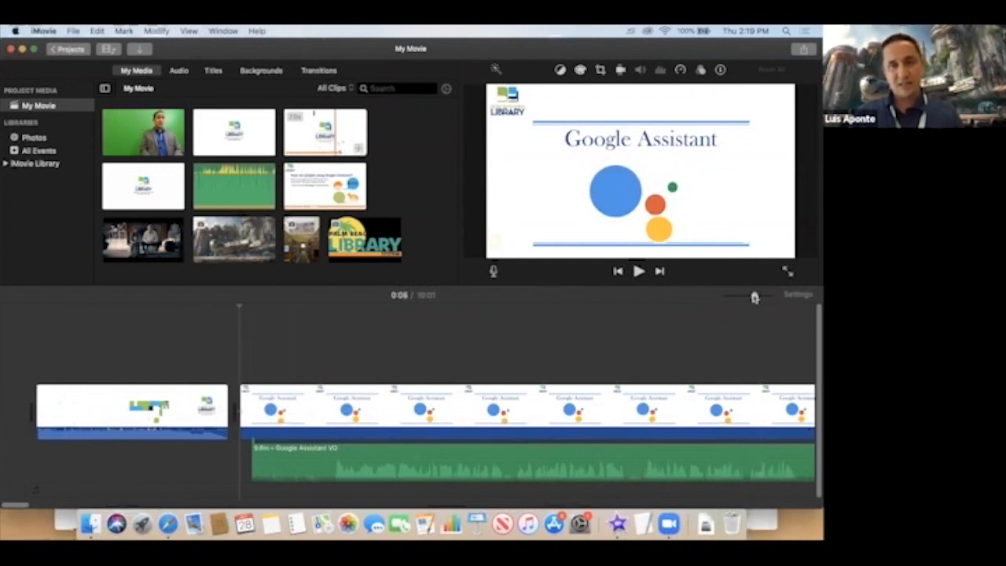
Trim the silence off the start of the Google Assistant VO audio and place it near the Google Assistant video's start.
left_click_drag(752, 298, 737, 297)
left_click_drag(740, 298, 760, 298)
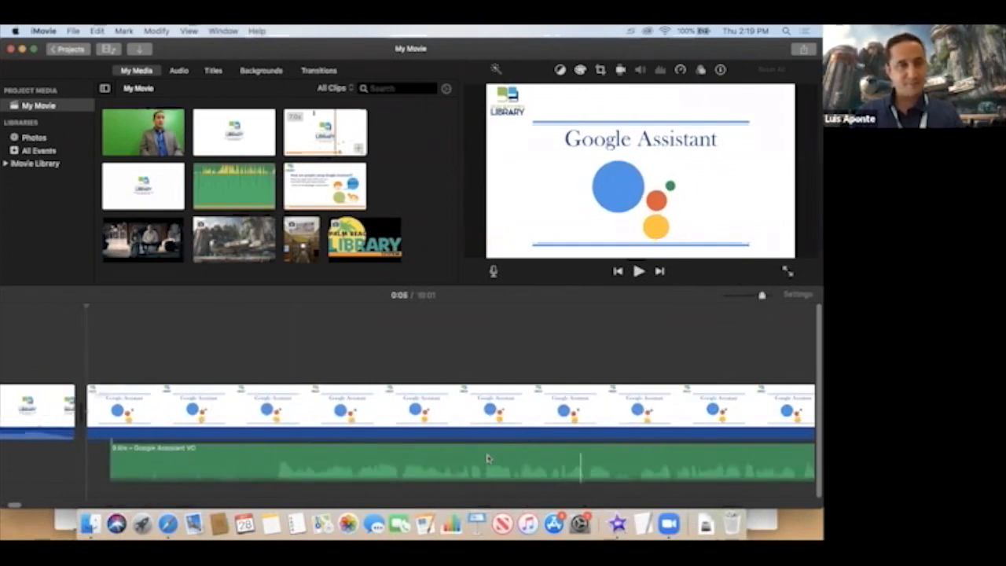
left_click_drag(258, 453, 242, 452)
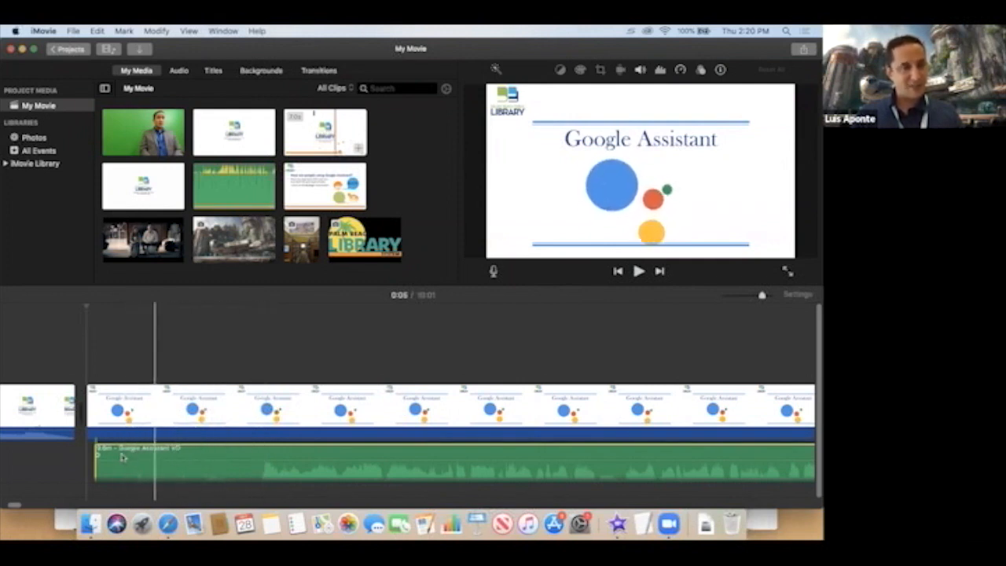
left_click_drag(92, 448, 245, 455)
left_click_drag(311, 451, 160, 448)
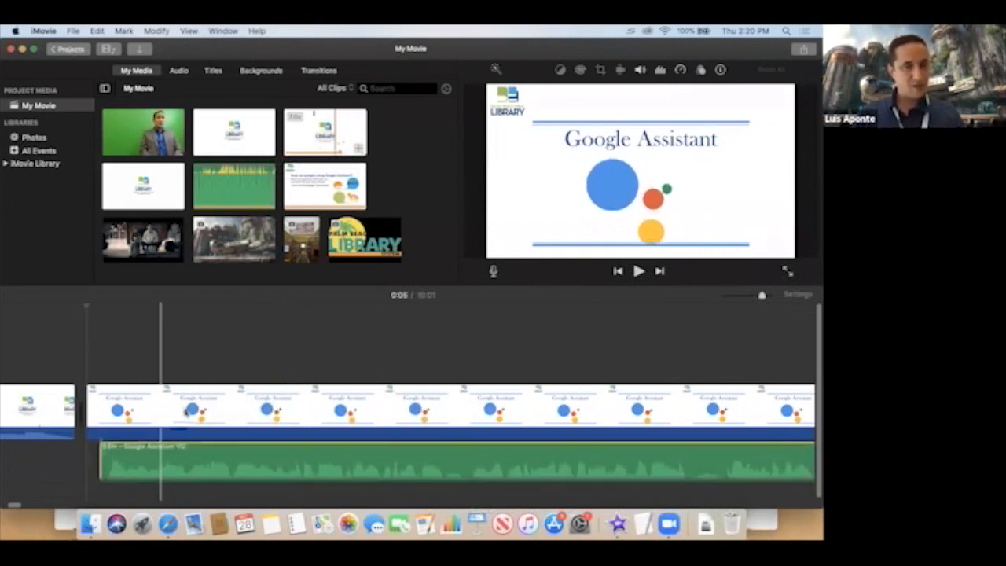
Play the movie from the beginning and replay the transition from the intro into the Google Assistant video.
left_click(201, 362)
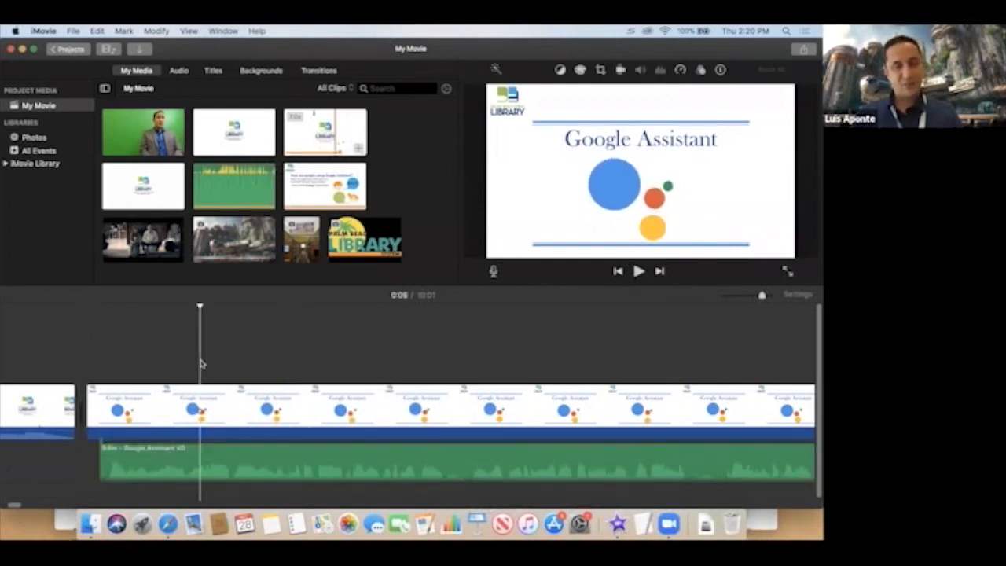
key("Home")
key("space")
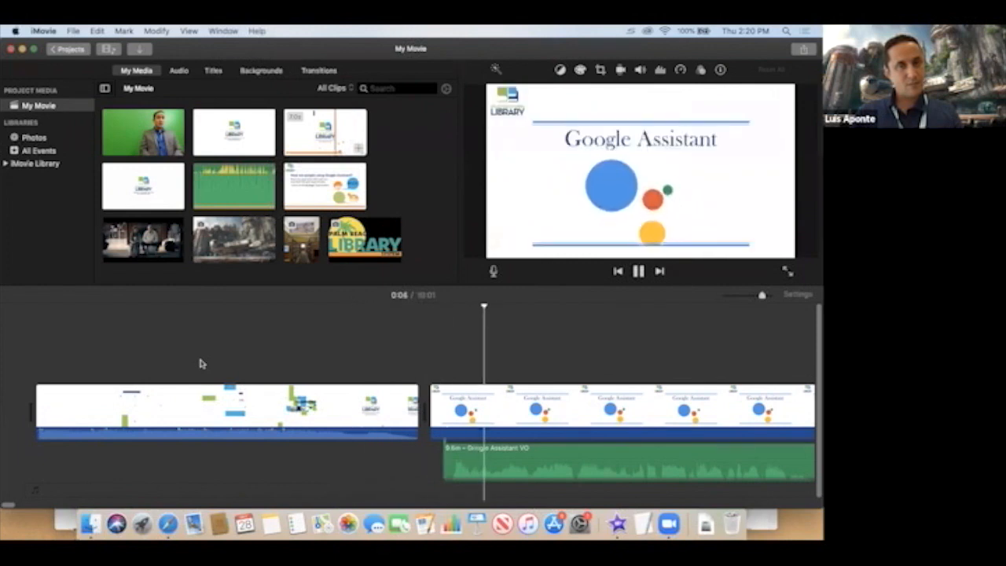
key("space")
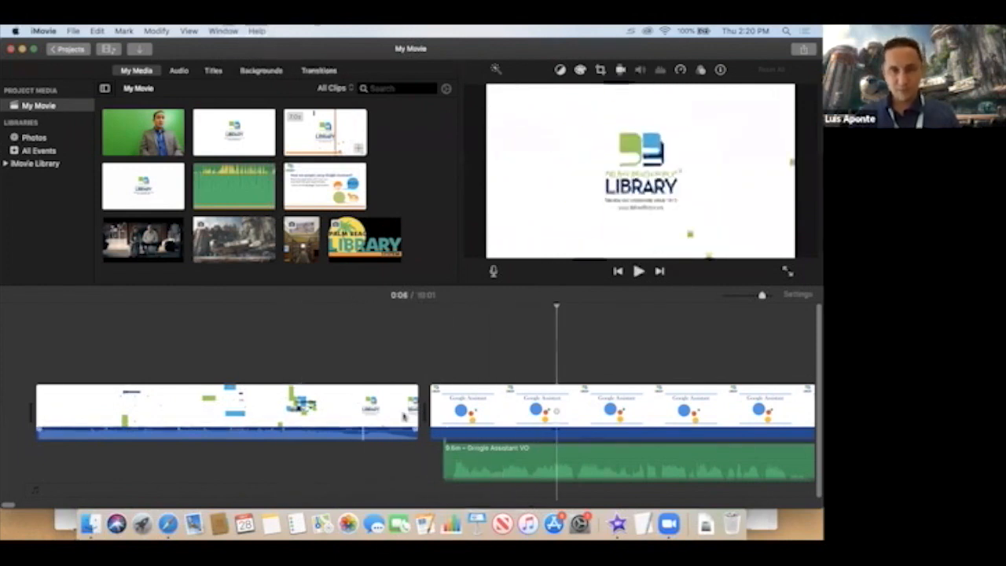
left_click(380, 339)
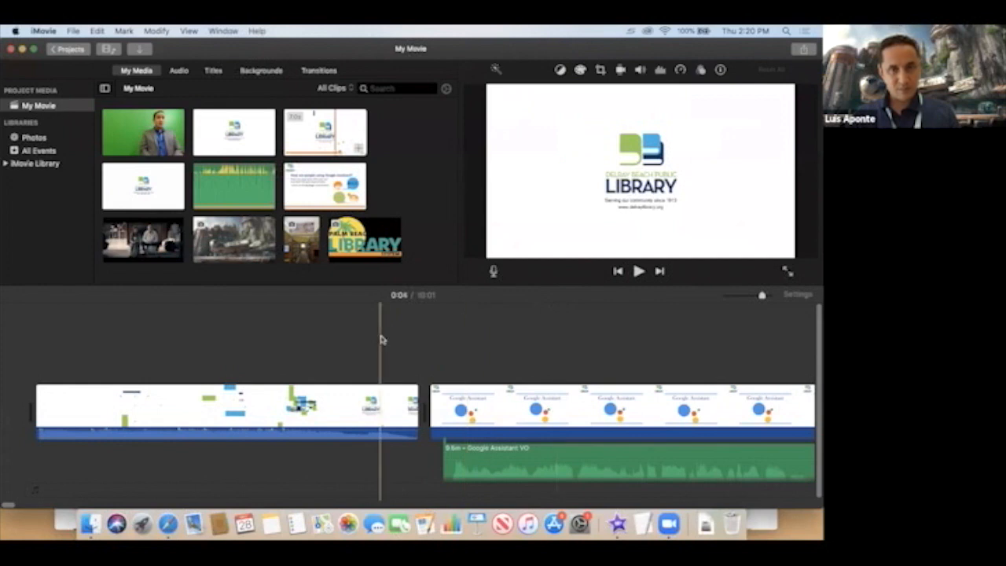
key("space")
key("space")
left_click(399, 334)
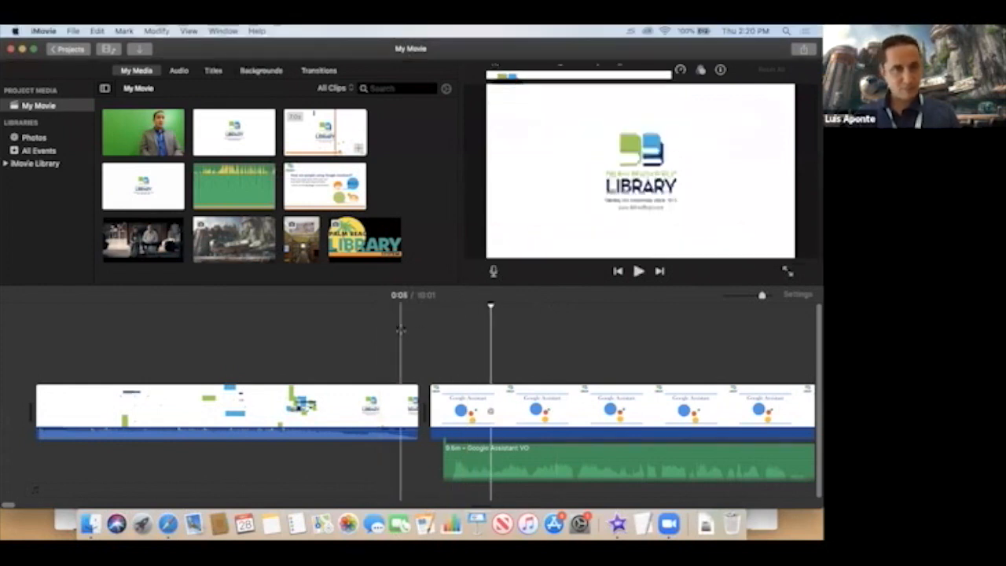
Replay the movie from the start through the opening of the Google Assistant voice-over to check its sound.
left_click(316, 338)
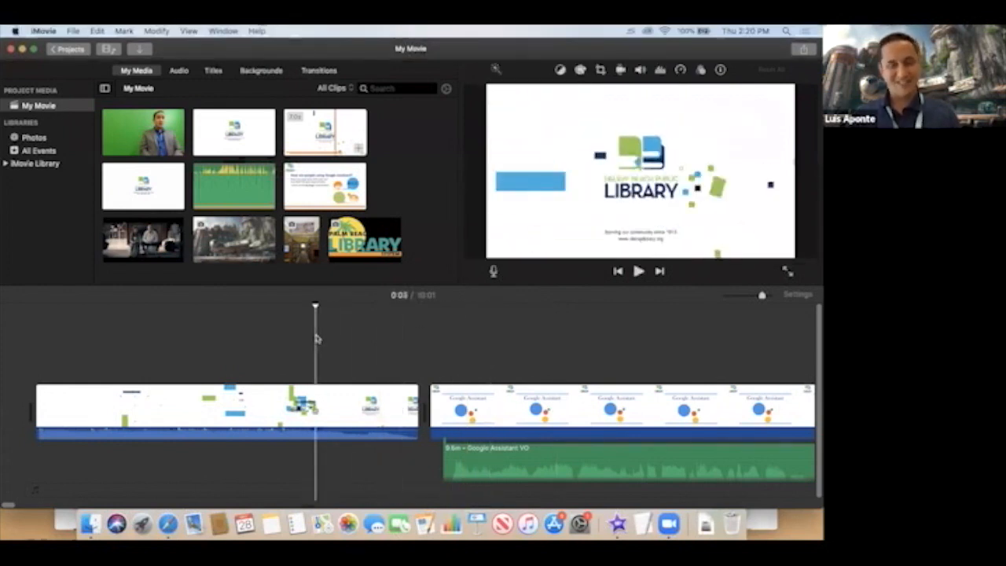
key("Home")
key("space")
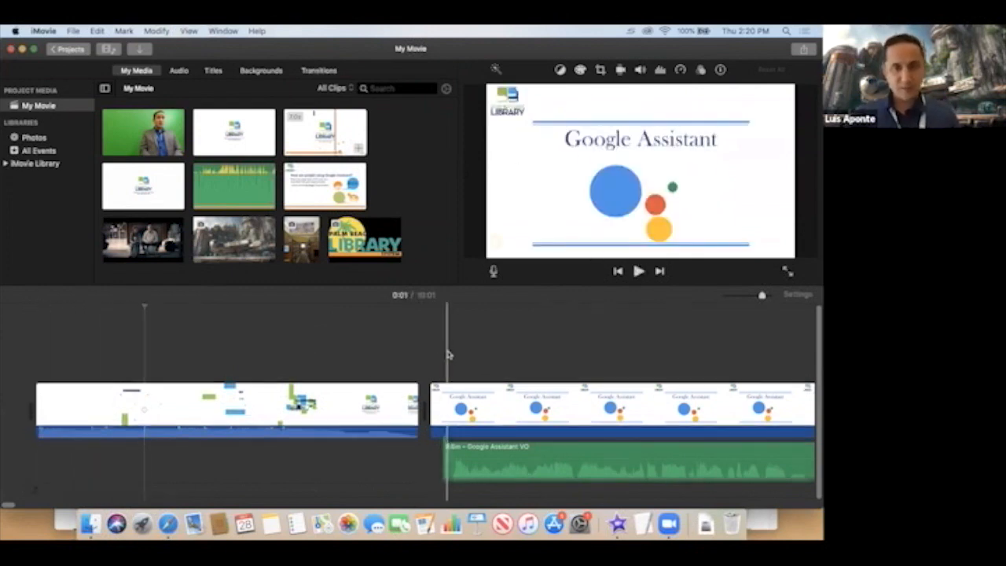
key("F2")
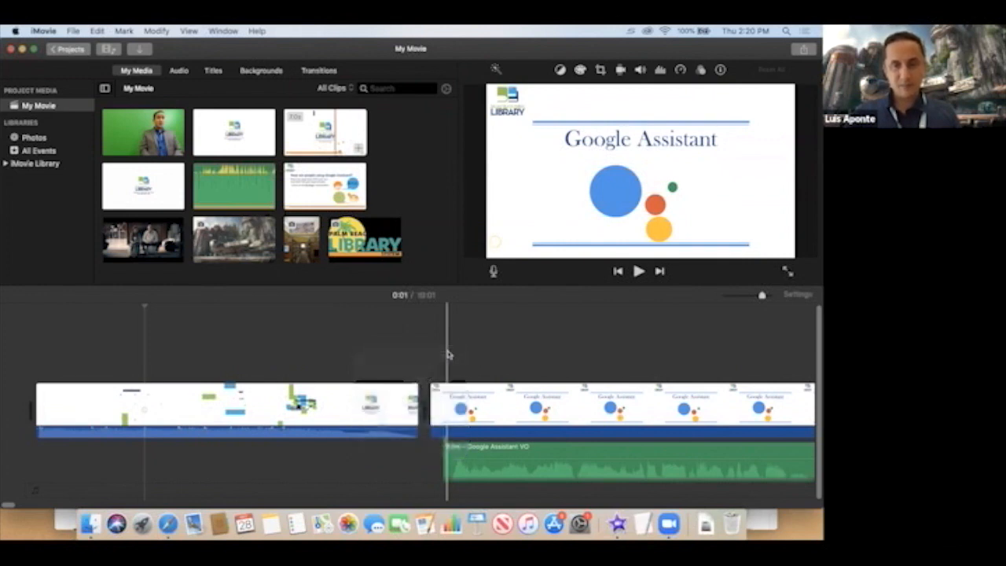
key("F12")
key("F12")
key("space")
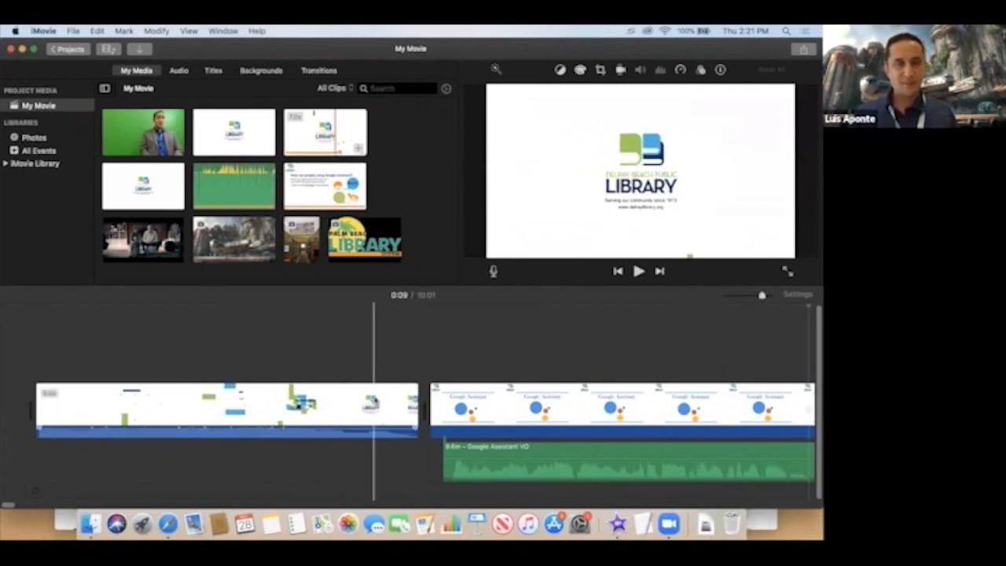
Detach the audio from the intro clip at the start of the movie.
left_click(259, 402)
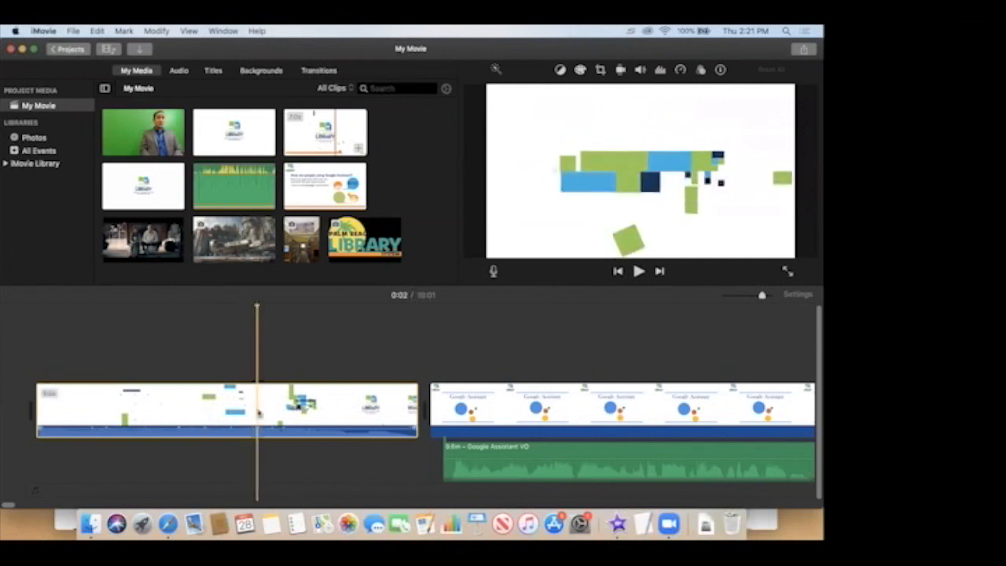
left_click(42, 340)
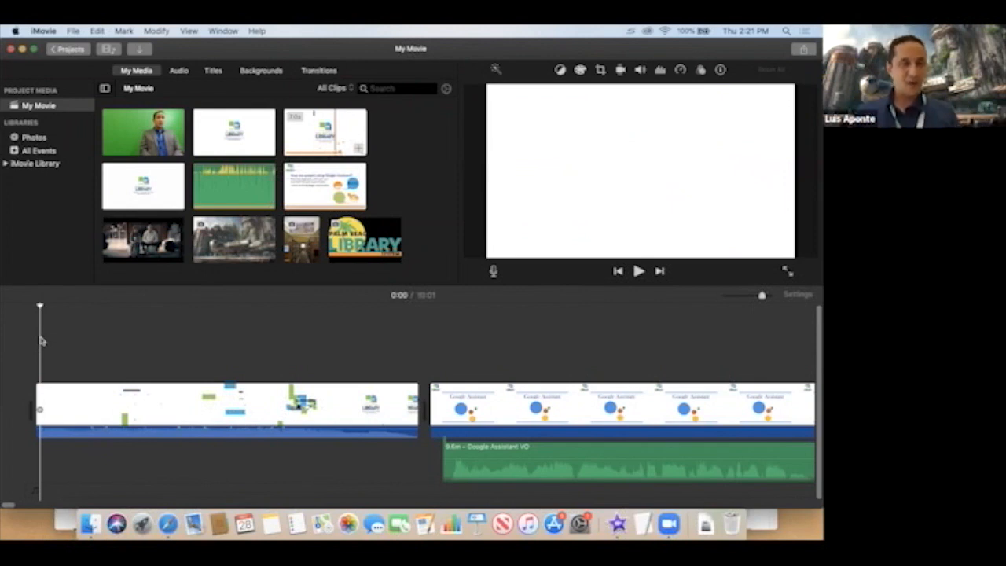
left_click(79, 390)
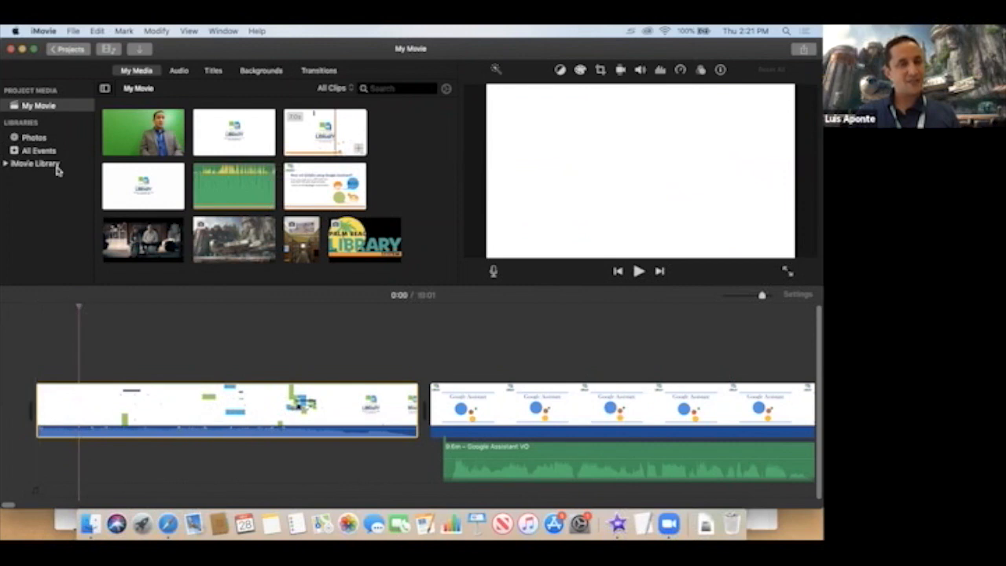
right_click(106, 402)
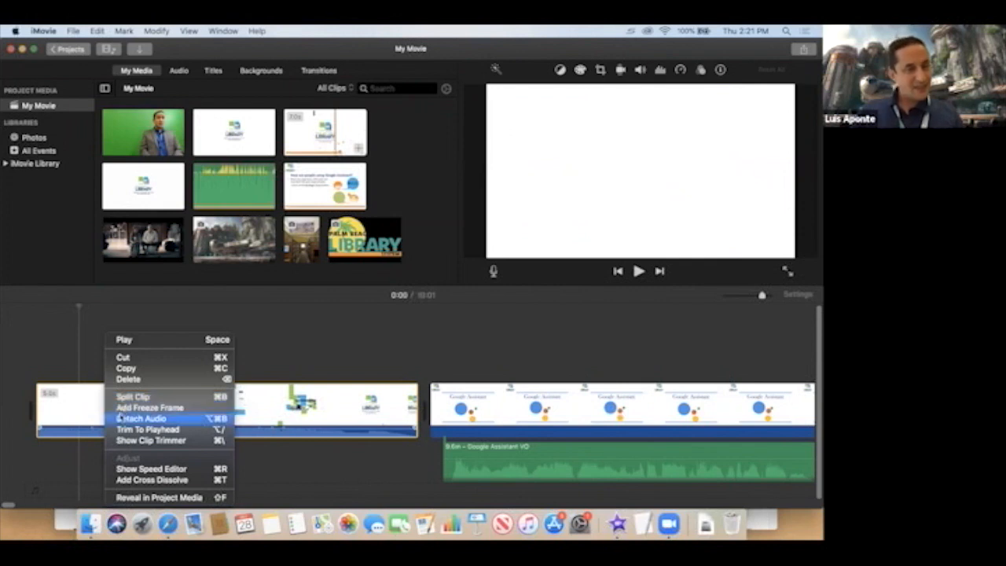
left_click(84, 403)
left_click(84, 403)
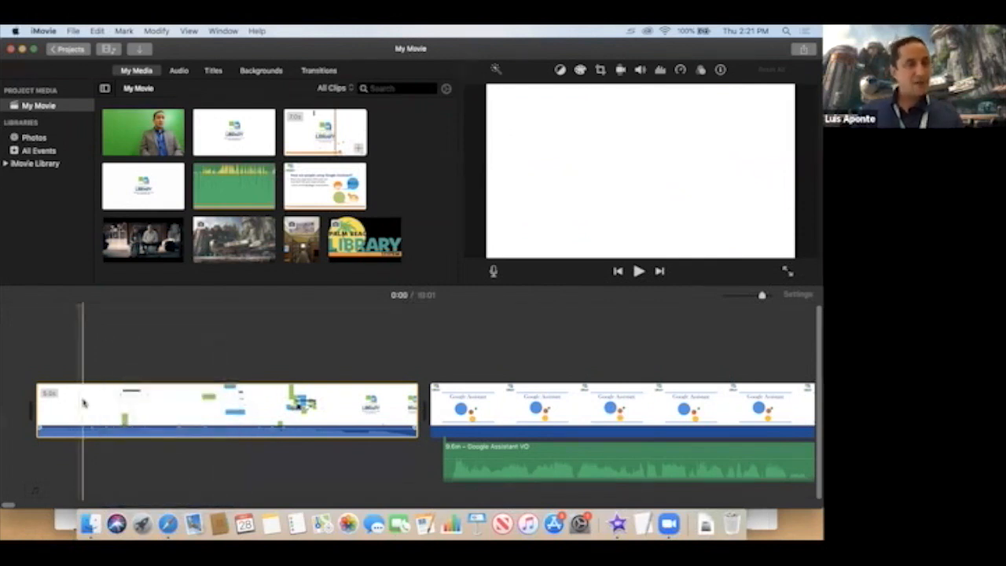
left_click(74, 32)
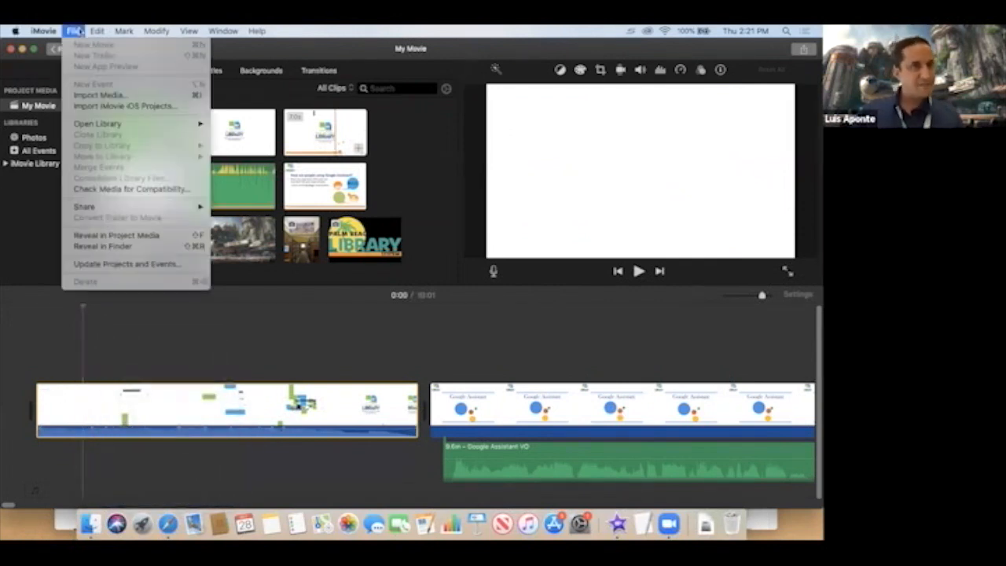
mouse_move(97, 31)
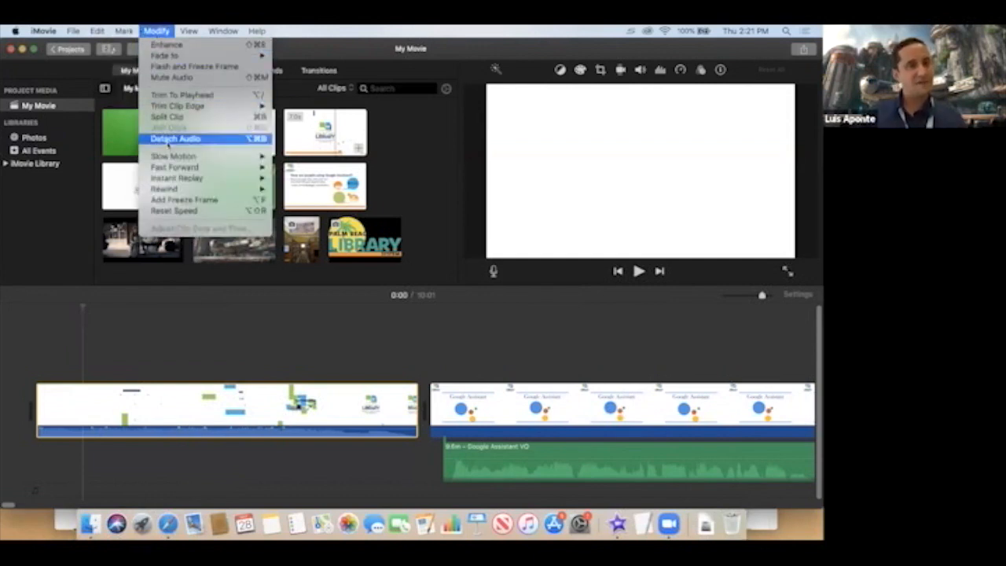
left_click(168, 139)
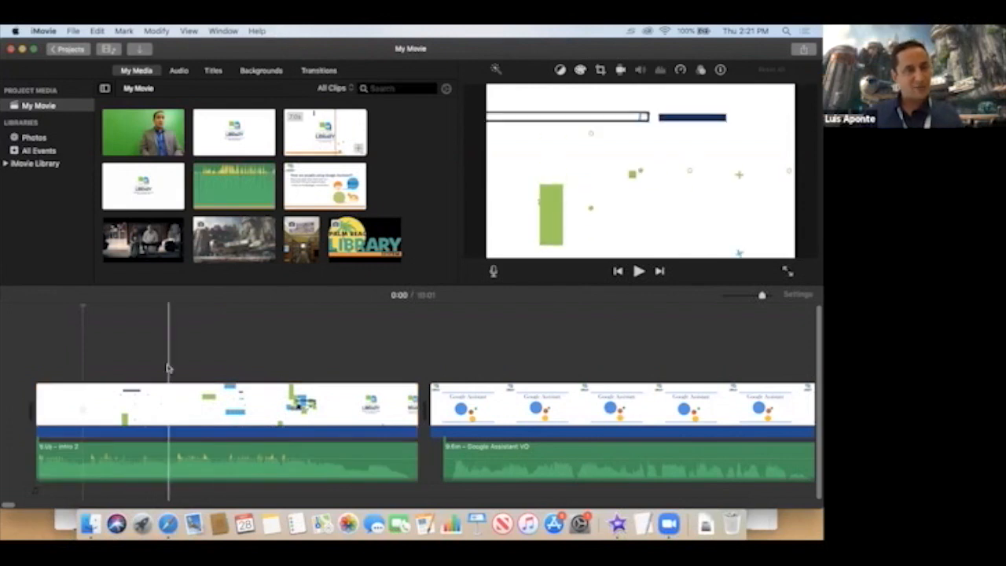
Delete the detached Intro 2 audio and play the intro from its start to check the sound.
left_click(114, 475)
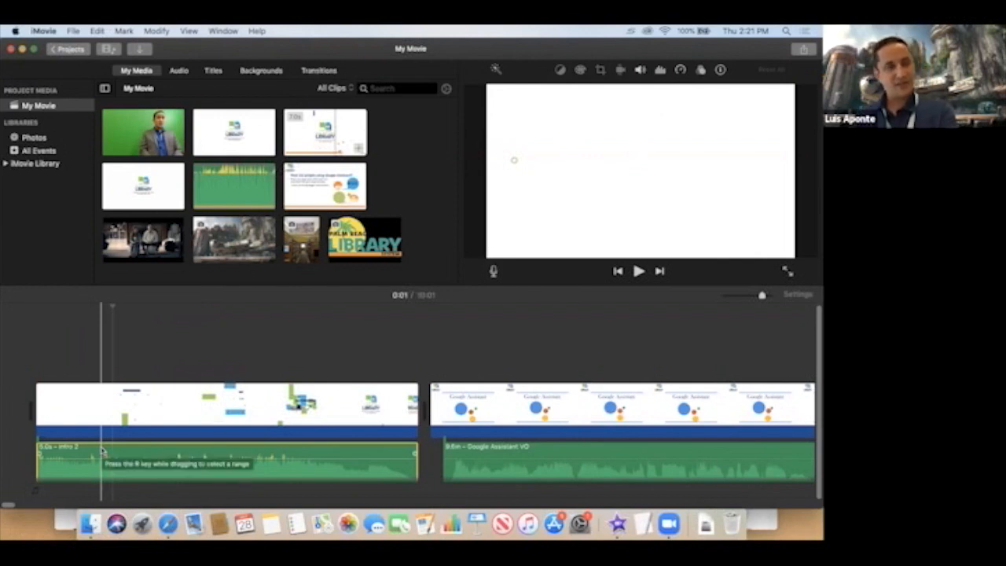
key("Delete")
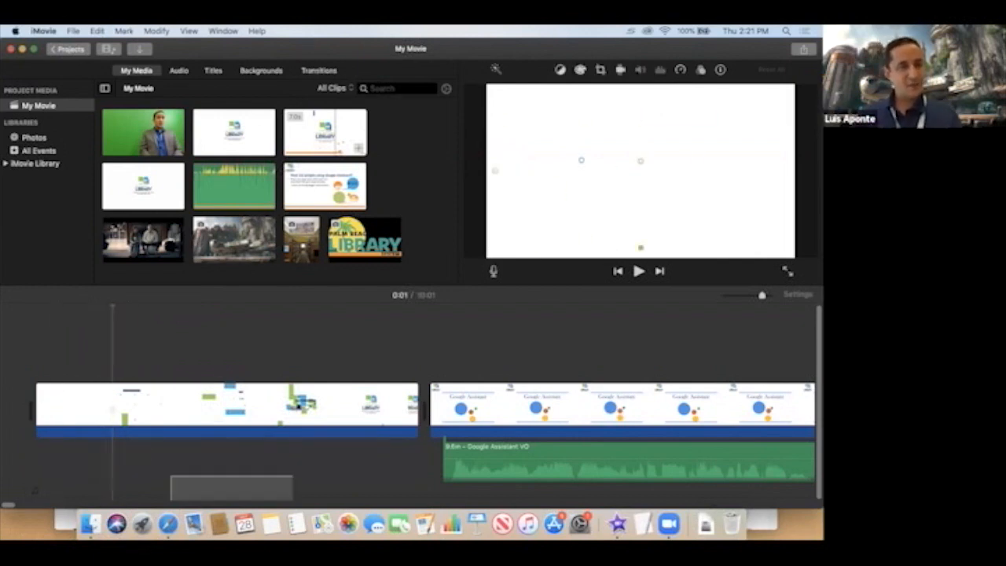
left_click(67, 331)
key("space")
left_click_drag(155, 310, 46, 321)
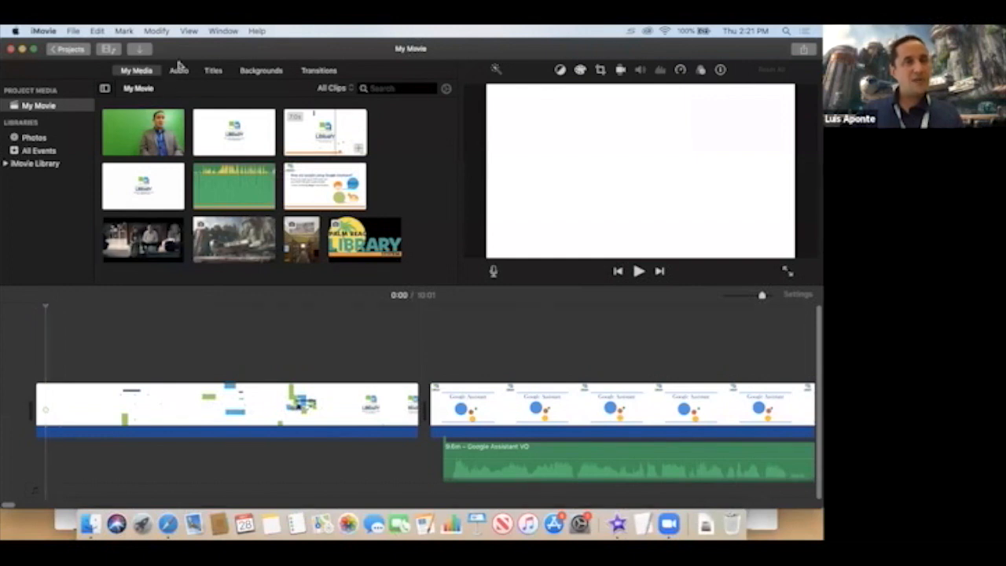
Look through the project media and the available titles, backgrounds and transitions.
left_click(135, 72)
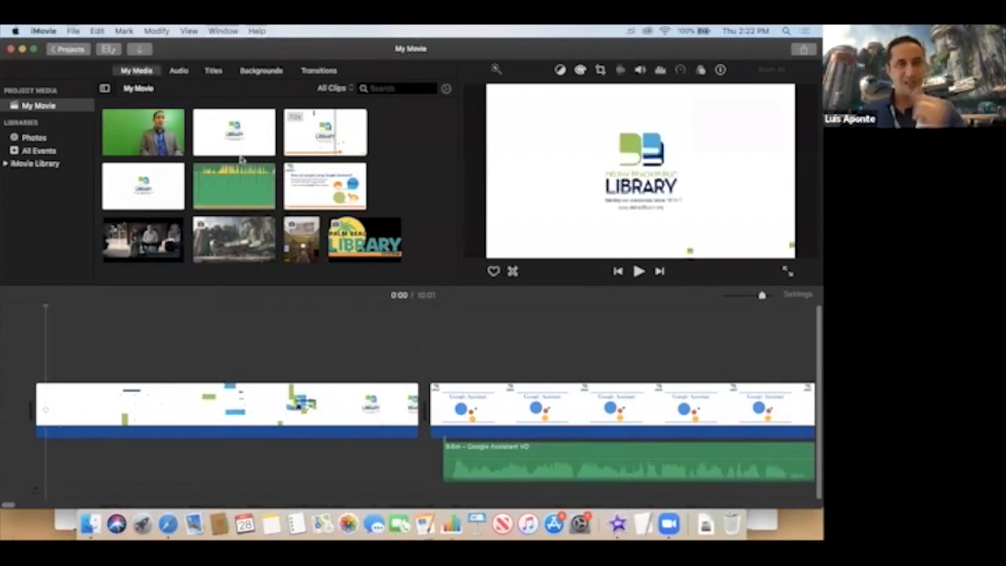
left_click(213, 72)
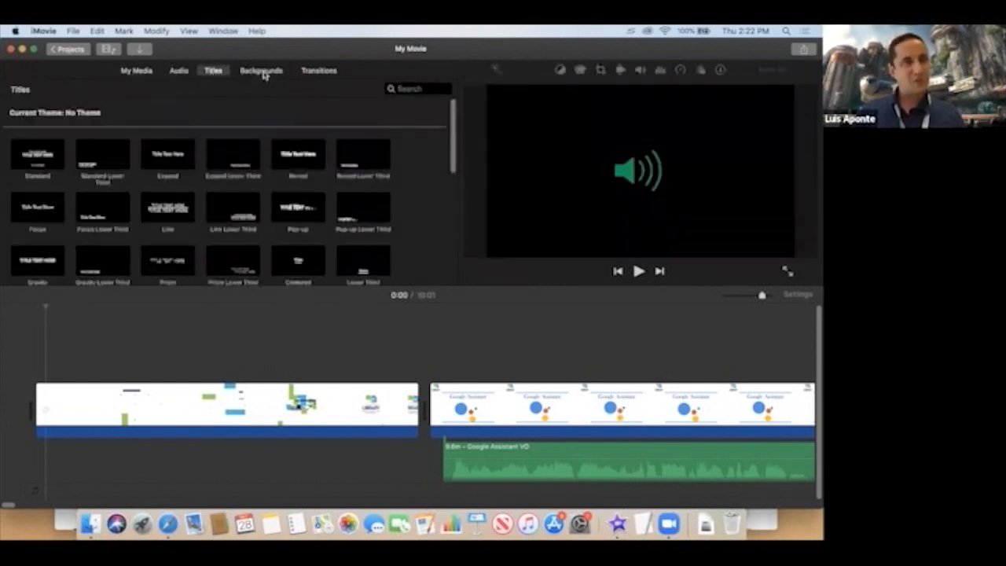
left_click(264, 73)
left_click(310, 74)
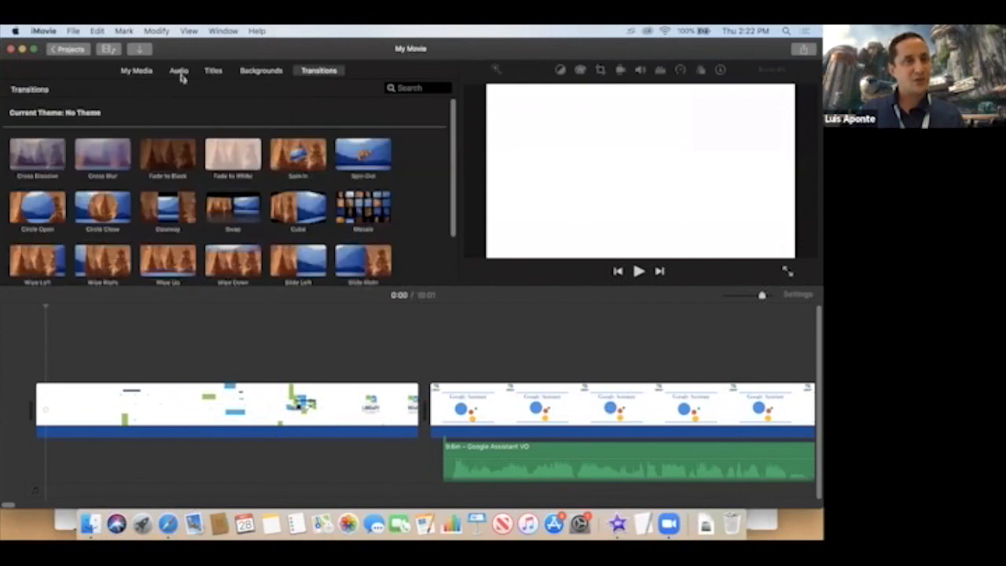
Browse the built-in sound effects and preview Door open 1 and Golf Hit 1.
left_click(177, 75)
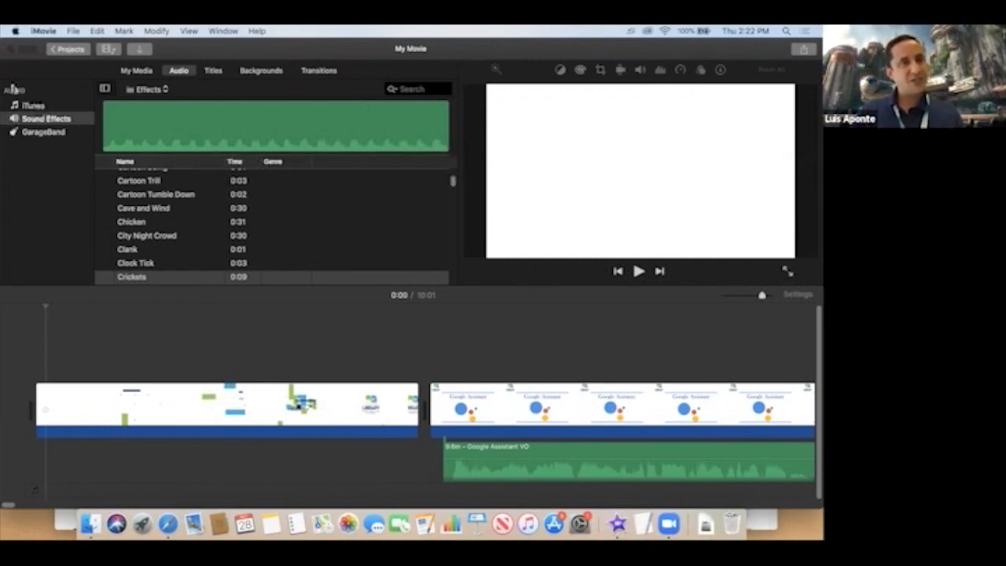
left_click(33, 122)
scroll(138, 228, "down", 5)
scroll(138, 230, "down", 1)
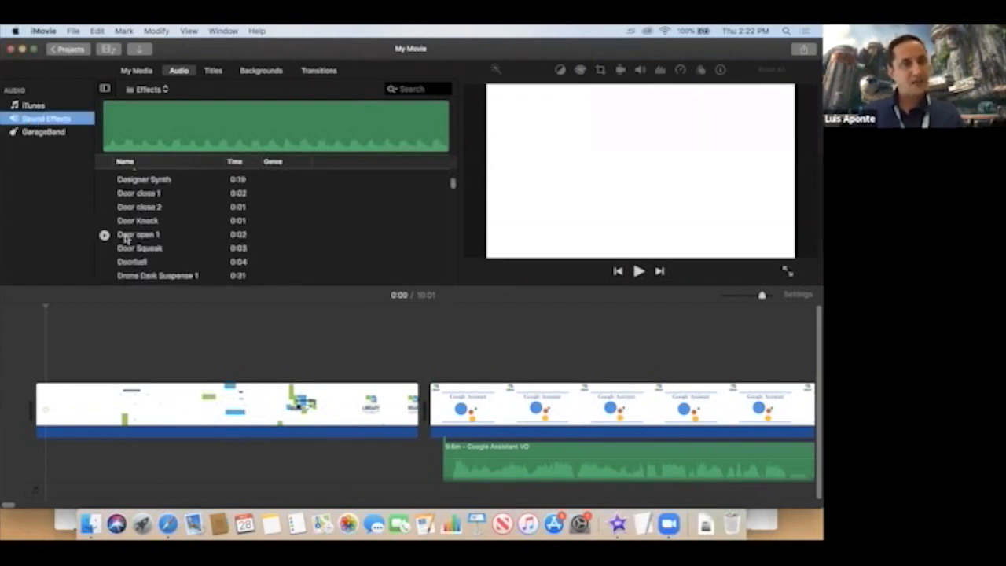
left_click(105, 236)
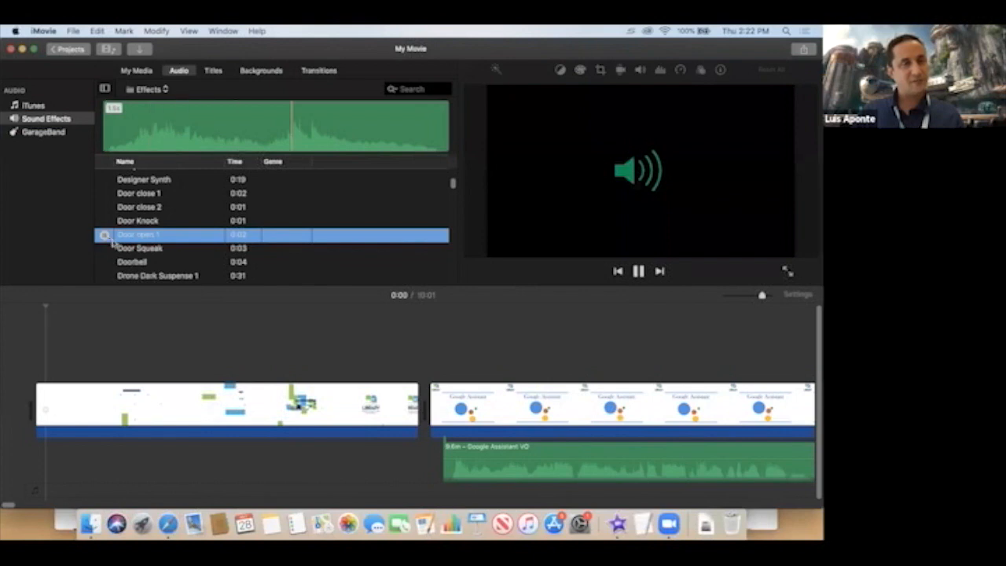
left_click(128, 248)
scroll(128, 252, "down", 4)
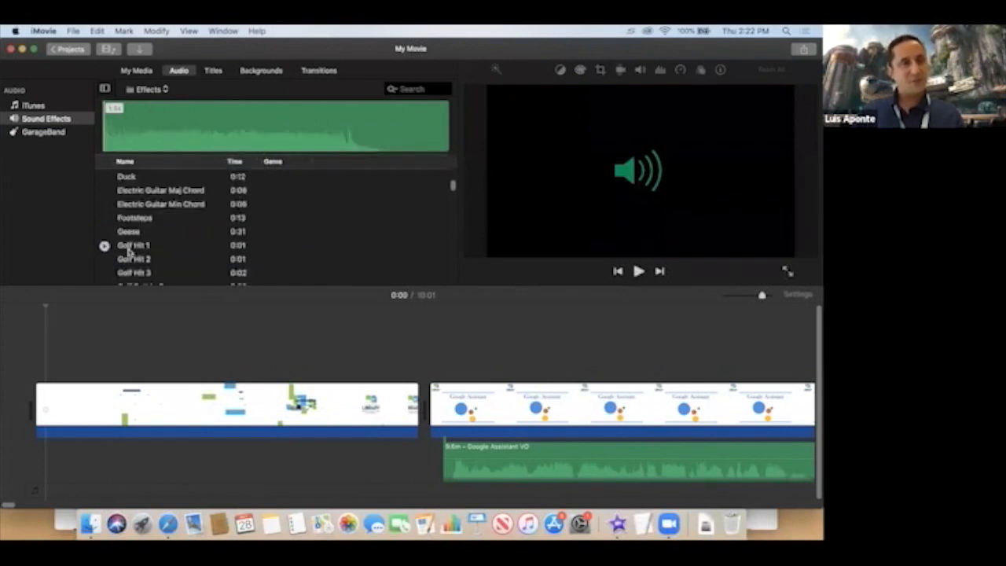
left_click(106, 246)
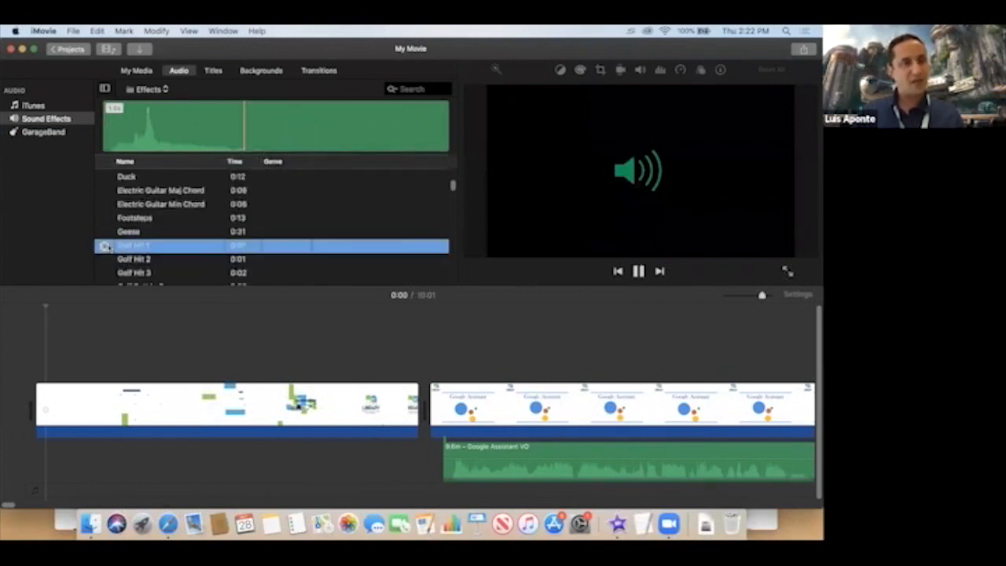
Find the jingles among the sound effects and preview Midnite Dialog Medium and Offroad Short.
scroll(125, 250, "down", 4)
scroll(132, 253, "down", 20)
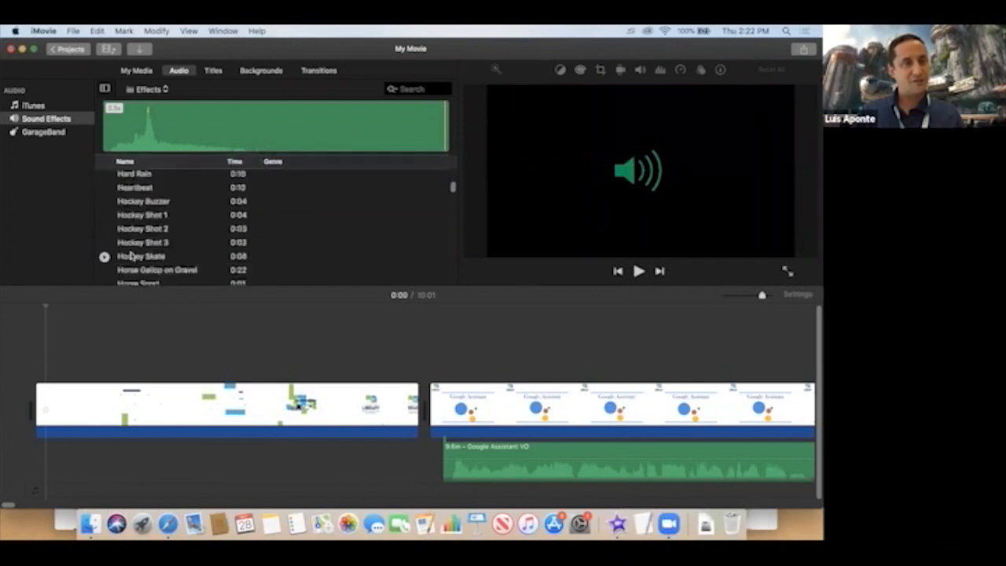
scroll(131, 254, "down", 20)
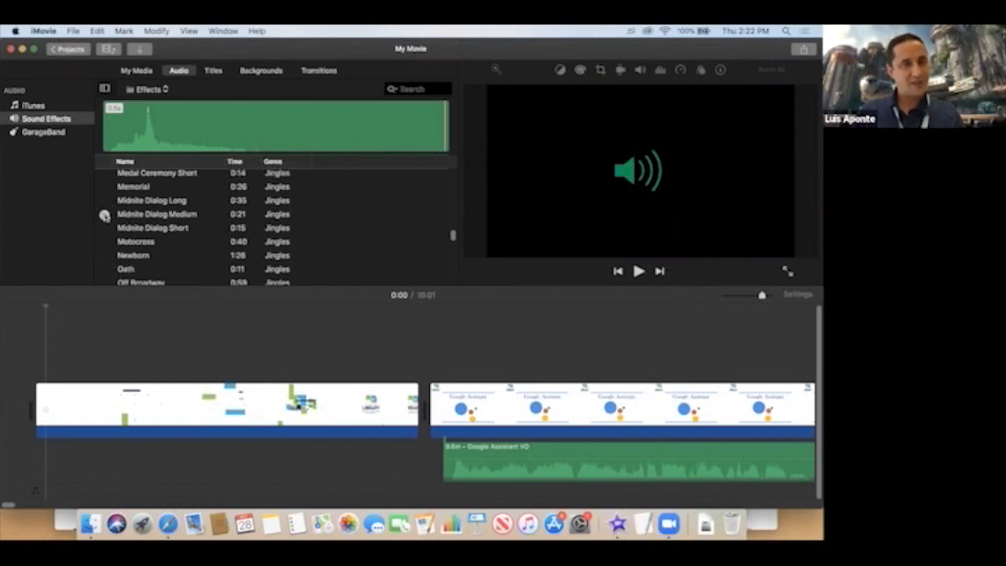
left_click(105, 216)
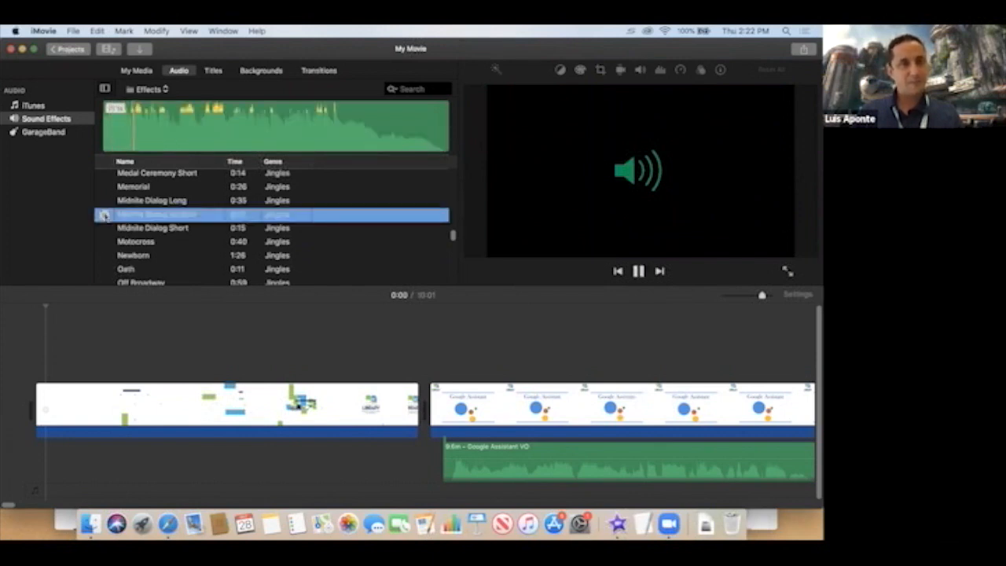
scroll(126, 228, "down", 8)
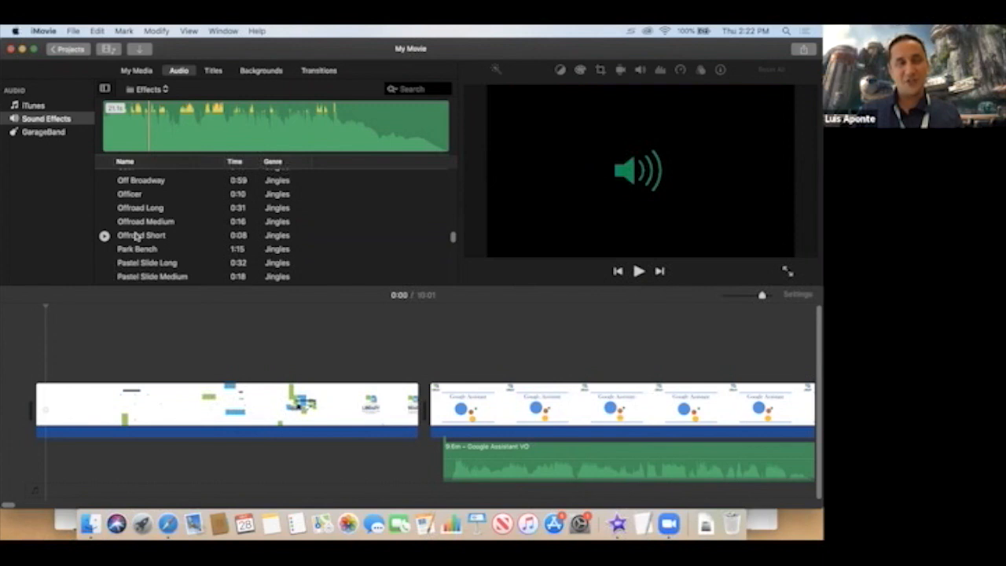
left_click(103, 236)
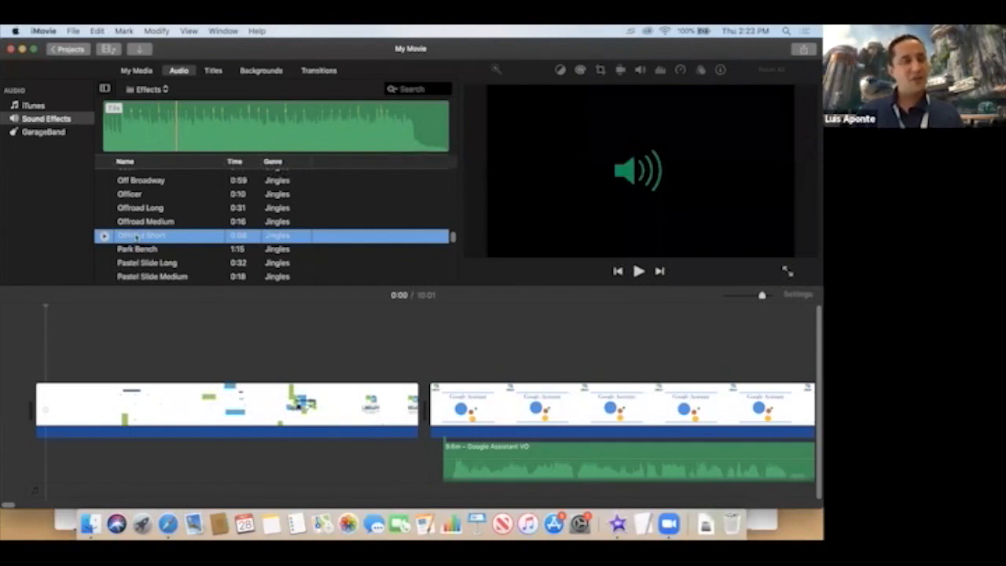
Place the Offroad Short jingle beneath the intro from its start and trim it to 5.0 s, ending with the intro clip.
left_click_drag(135, 235, 35, 464)
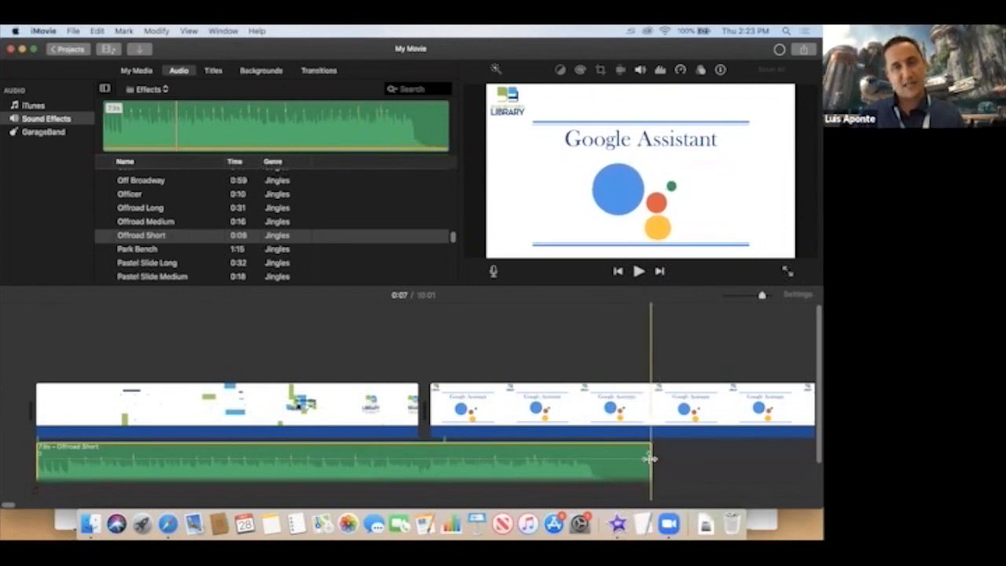
left_click_drag(647, 456, 418, 446)
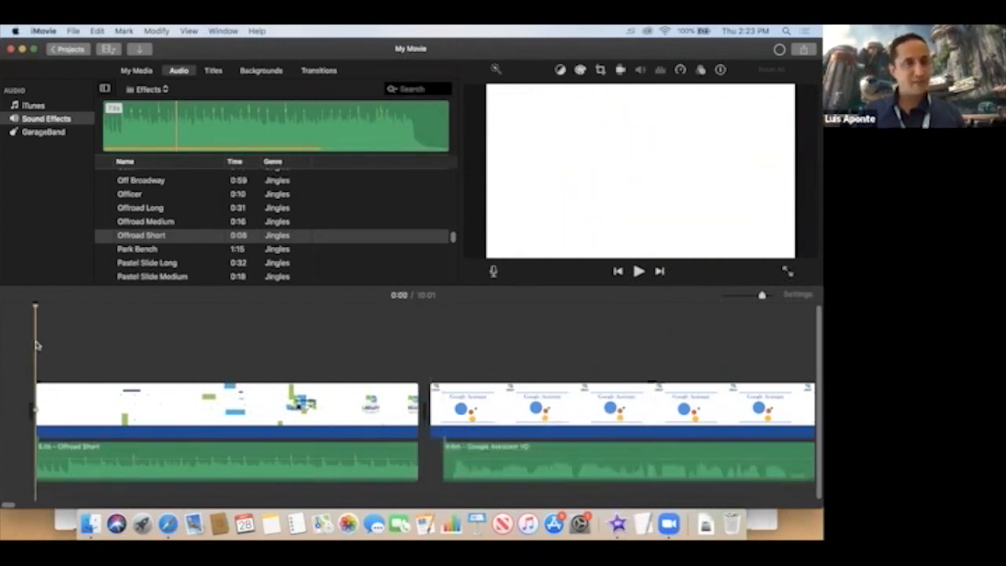
Play the movie from the beginning to check the intro with the Offroad Short jingle.
left_click(35, 344)
key("space")
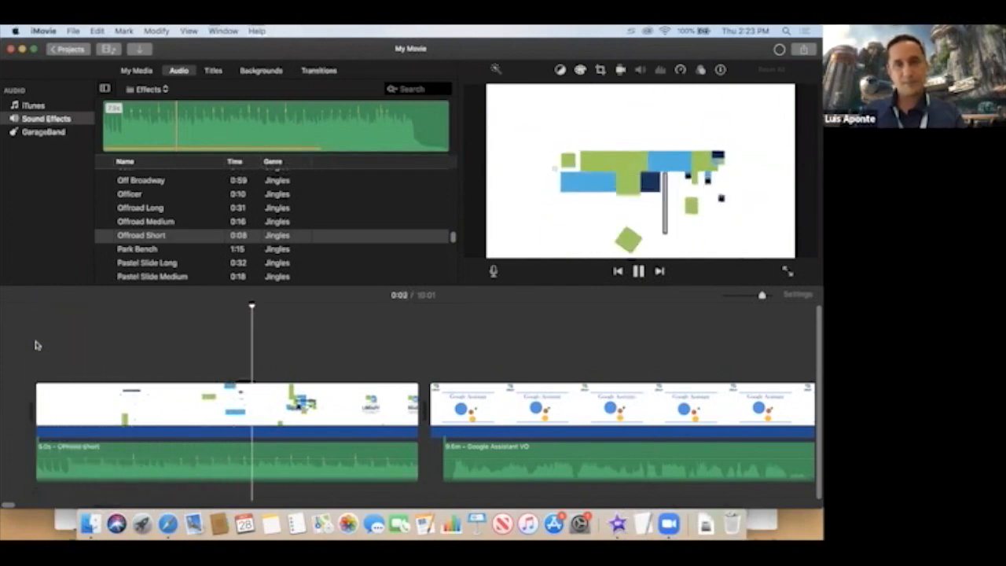
key("space")
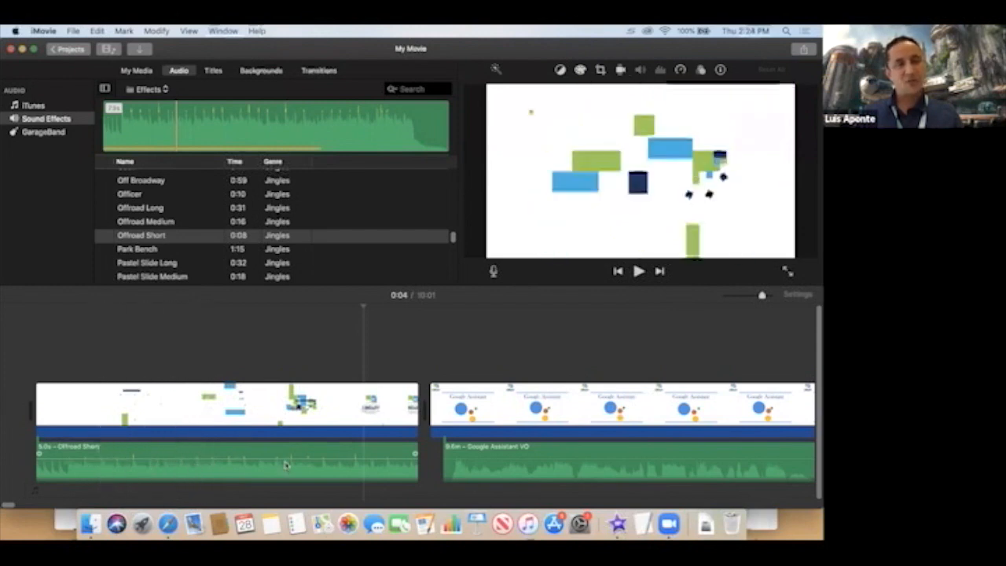
Set the volume of the Offroad Short jingle beneath the intro to 37%.
left_click_drag(201, 459, 198, 456)
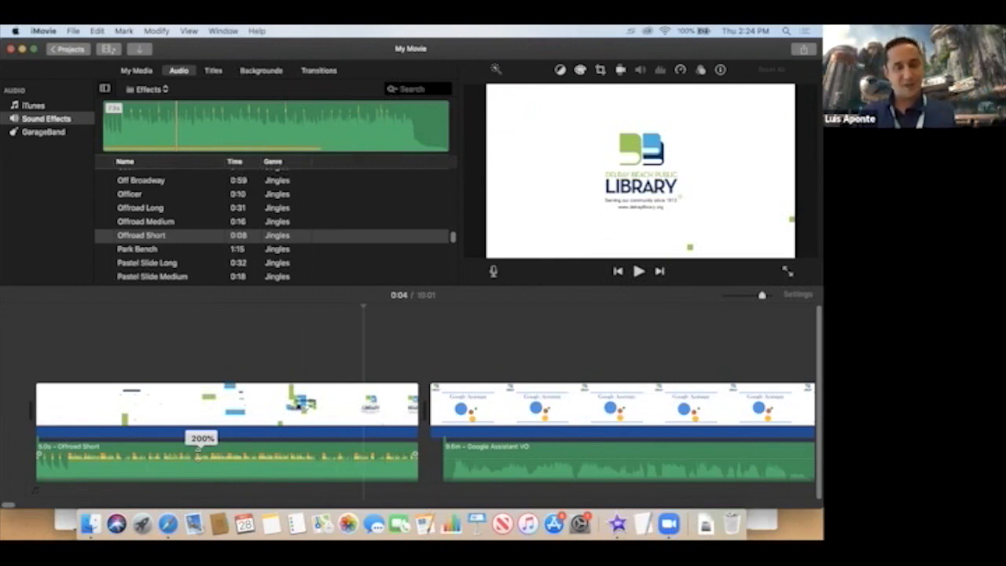
left_click_drag(198, 454, 198, 460)
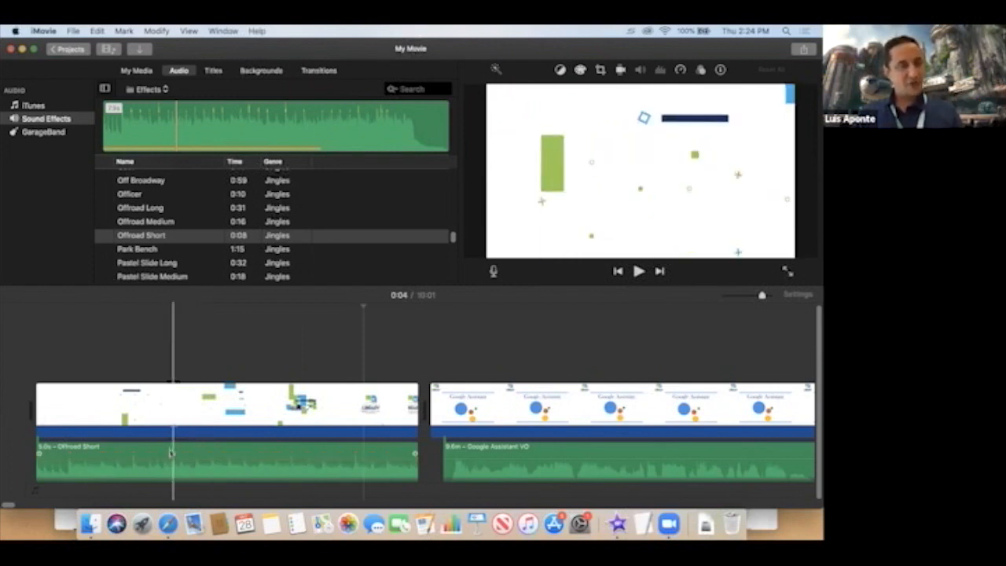
left_click(171, 454)
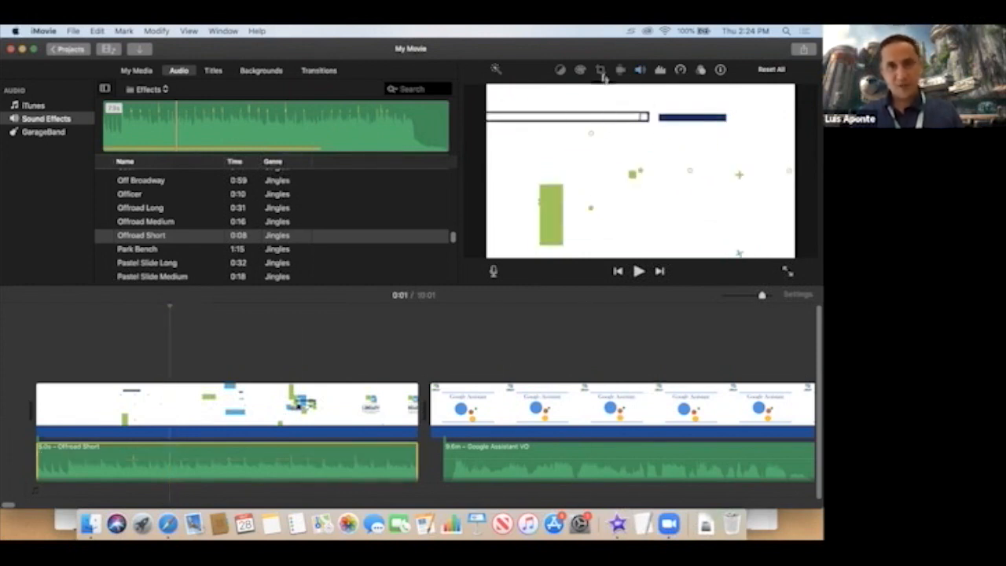
left_click(638, 70)
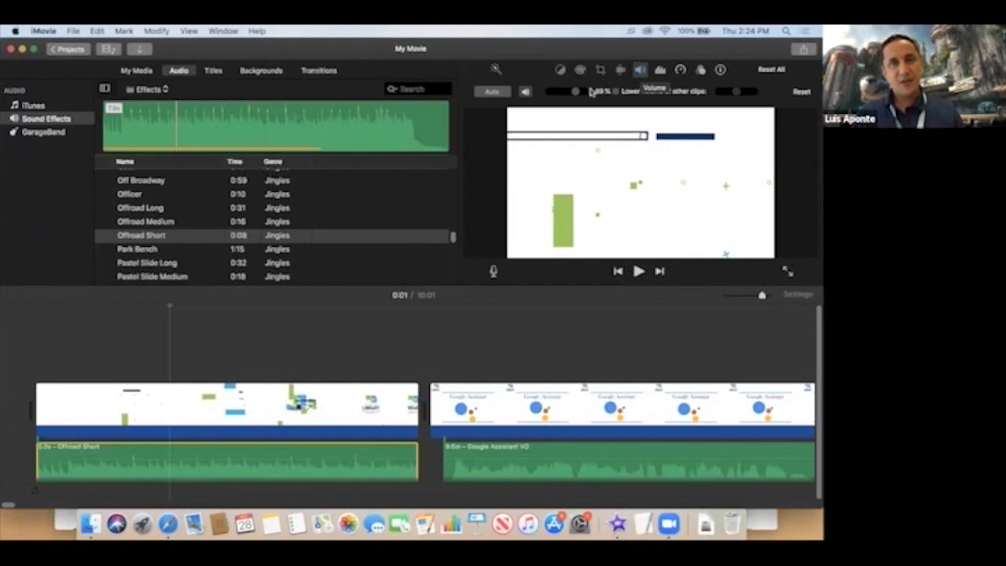
left_click_drag(578, 93, 561, 94)
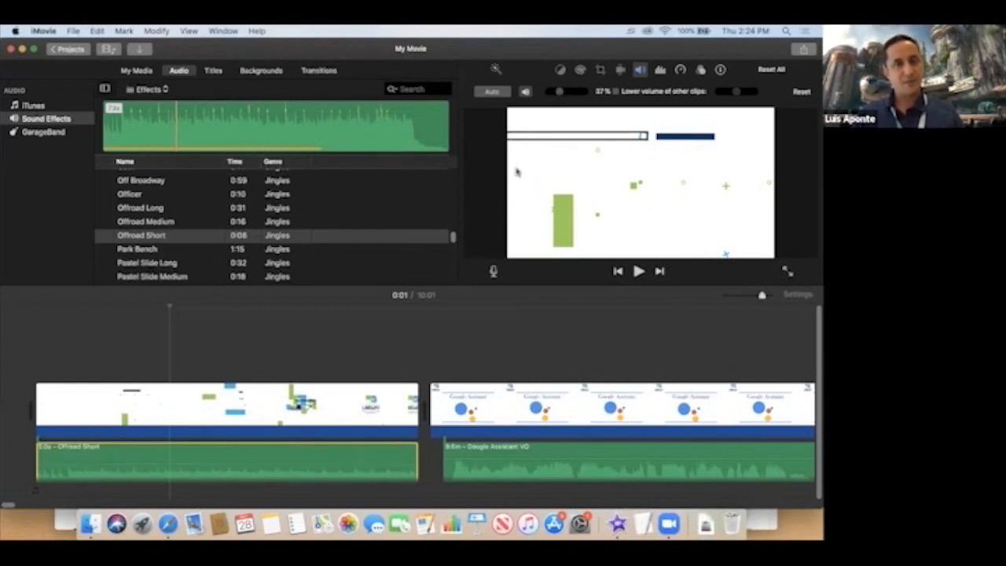
Play the Google Assistant section from the start of its voice-over to check the sound level.
left_click(486, 453)
left_click(448, 370)
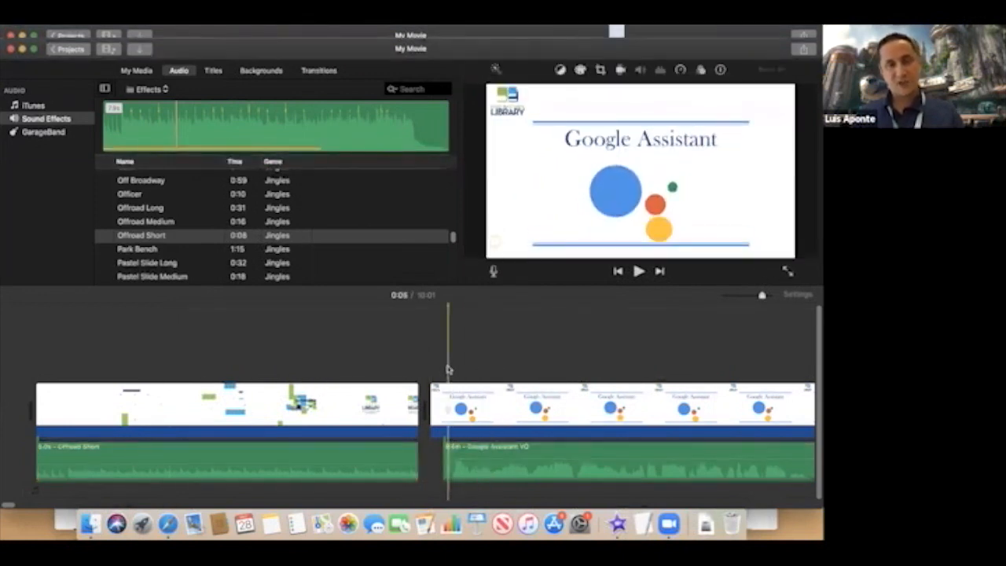
key("space")
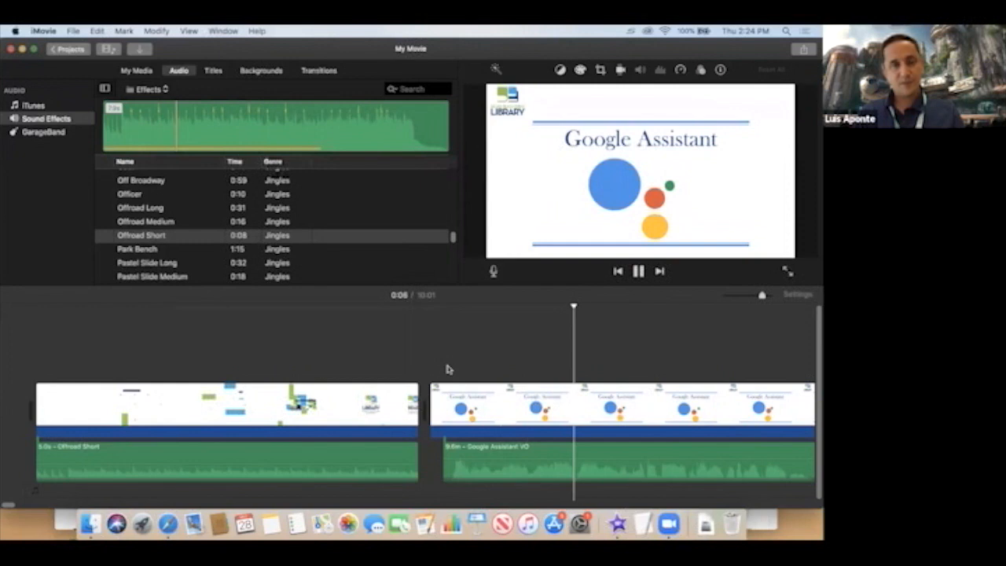
Cut a section of about 1.1 s out of the Google Assistant voice-over, starting 1.7 s in, and delete it.
key("space")
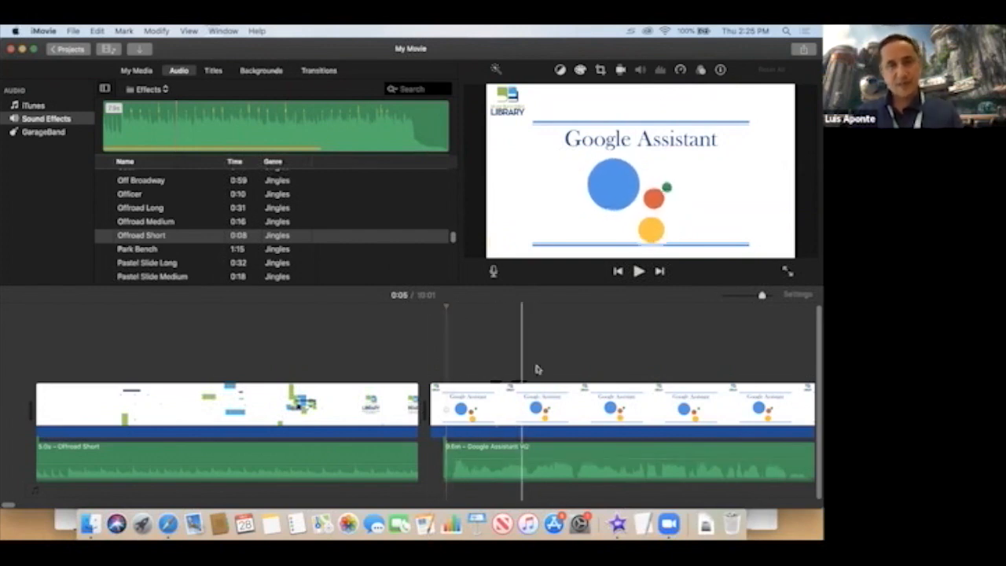
left_click(574, 346)
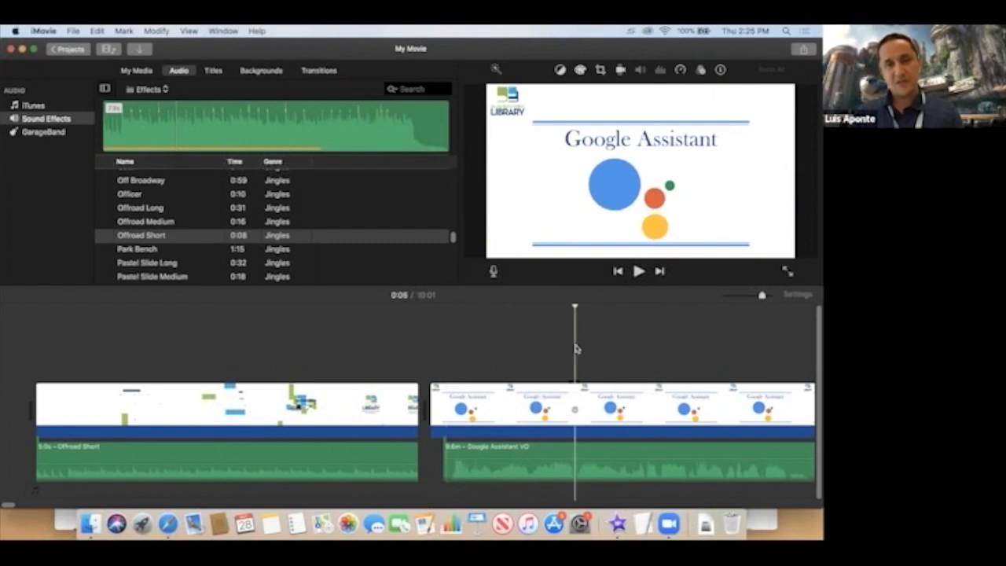
left_click(578, 468)
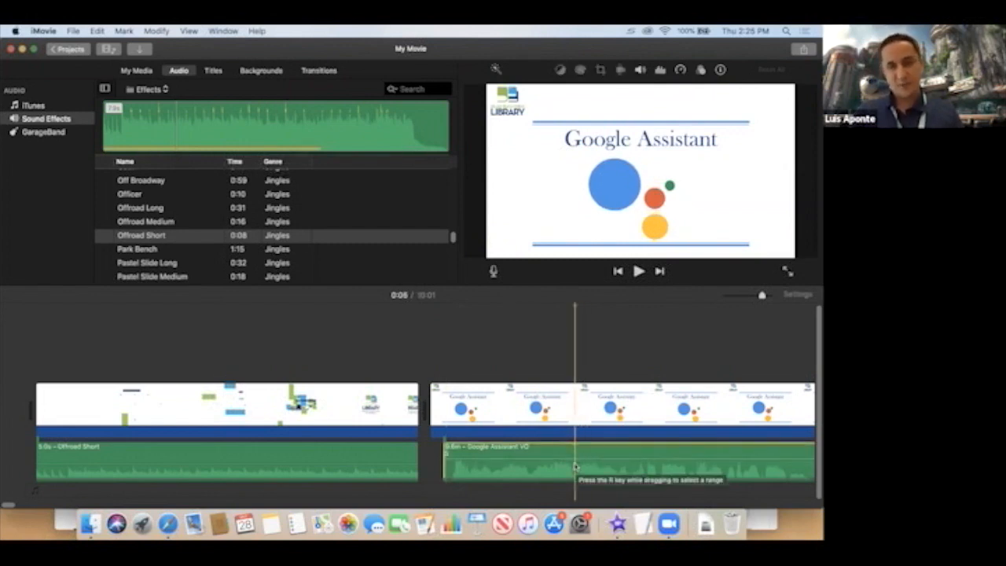
key("super+b")
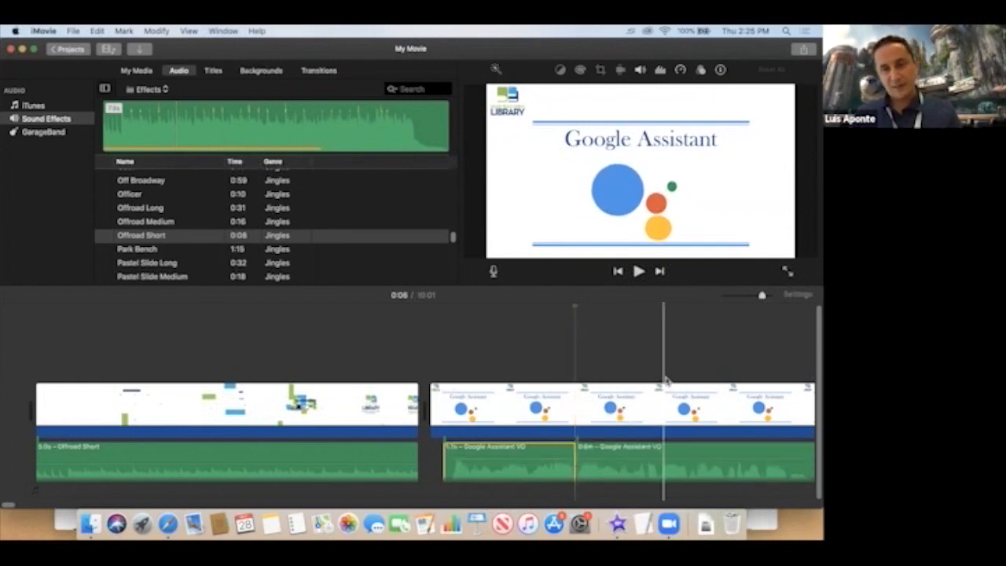
left_click(658, 462)
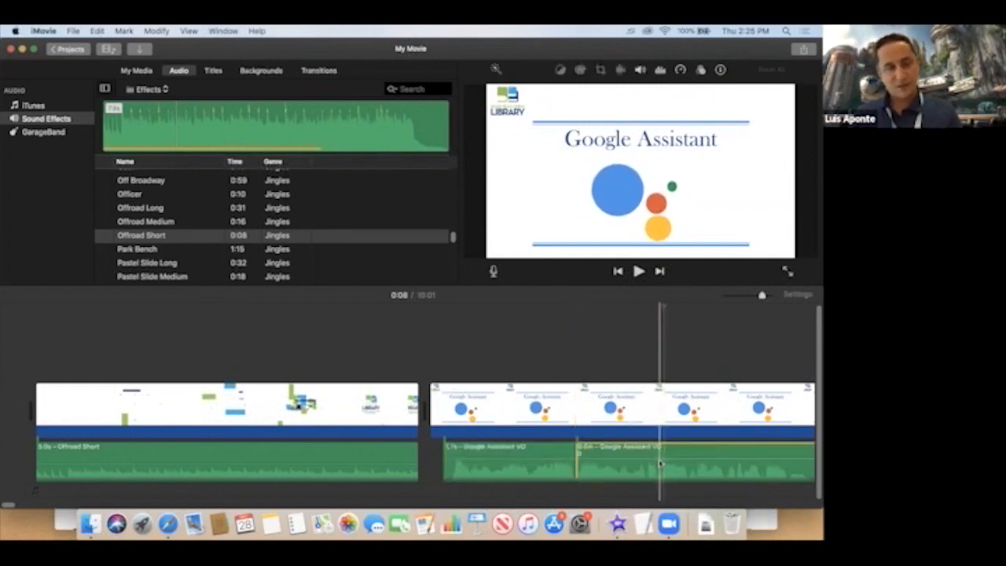
key("super+b")
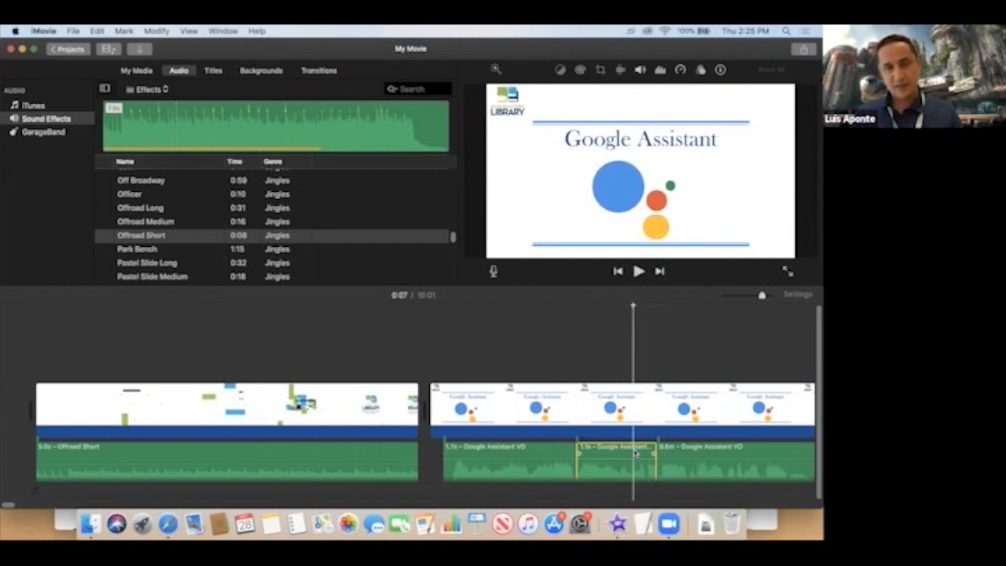
key("Delete")
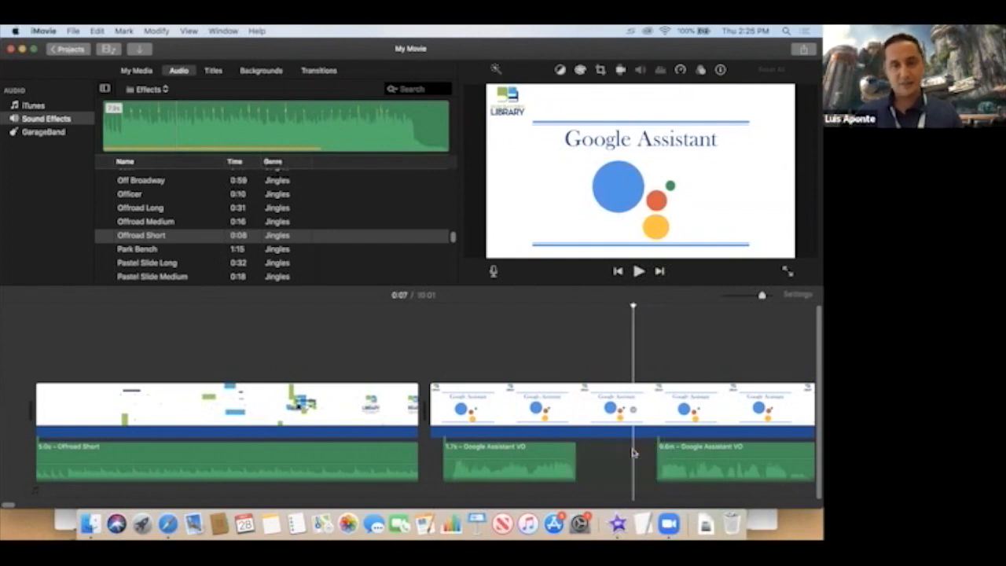
Play the Google Assistant section across the gap in its voice-over to check the cut.
left_click(555, 349)
key("space")
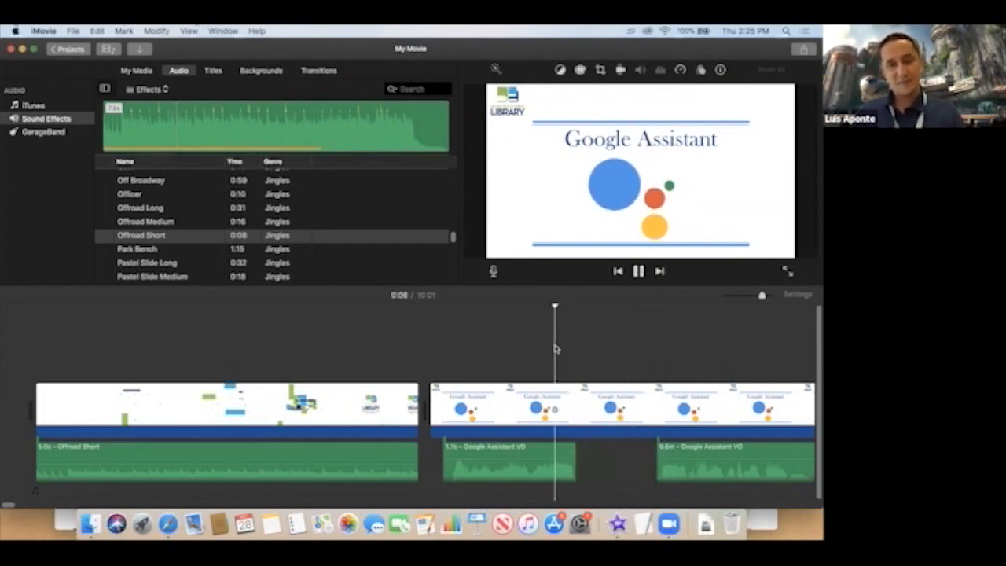
key("space")
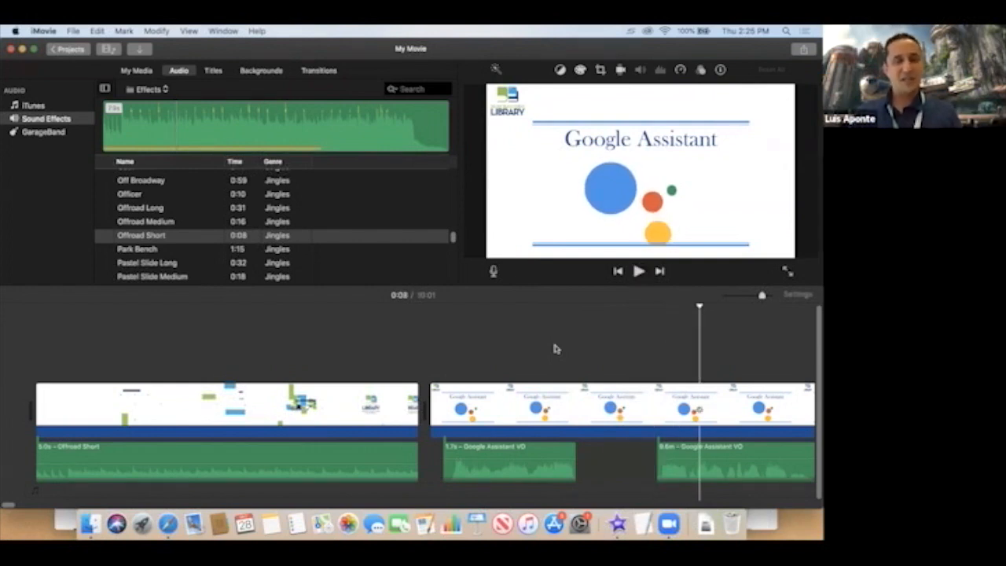
Place the Offroad Medium jingle beneath the start of the Google Assistant section and set its volume to 22%.
left_click(148, 223)
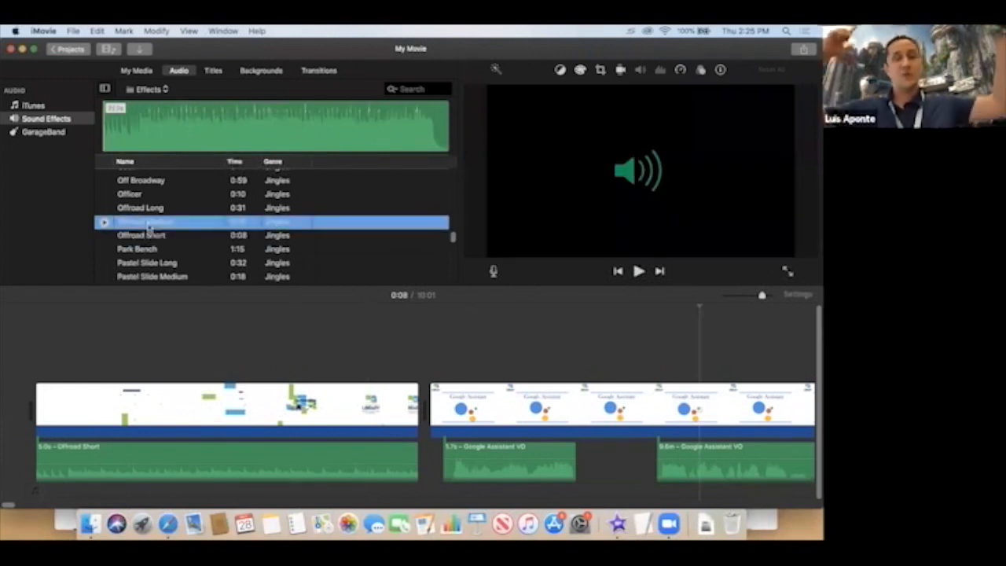
left_click_drag(148, 226, 438, 431)
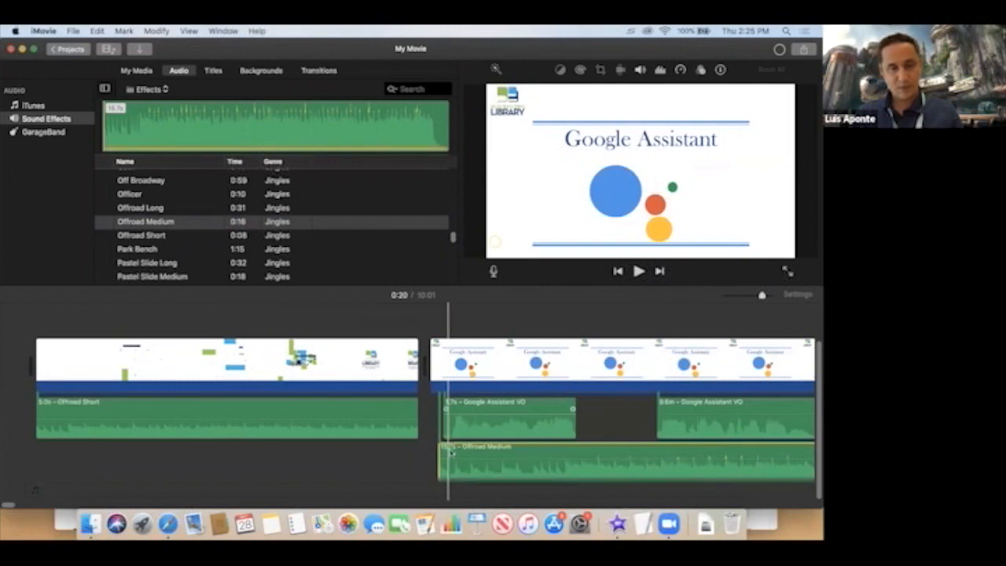
left_click_drag(449, 457, 449, 466)
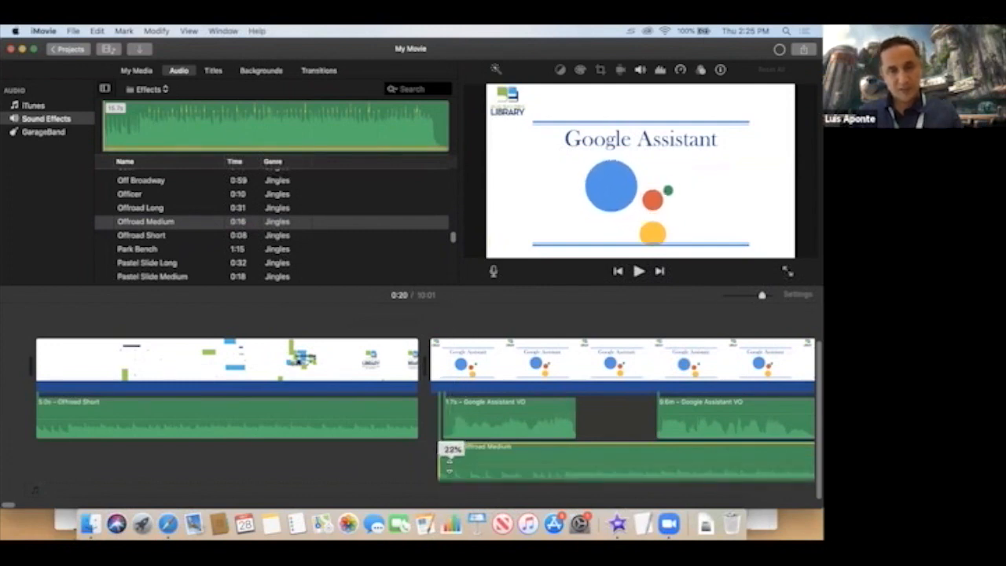
Play the Google Assistant section from its start to check the voice-over against the Offroad Medium jingle.
left_click(431, 328)
key("space")
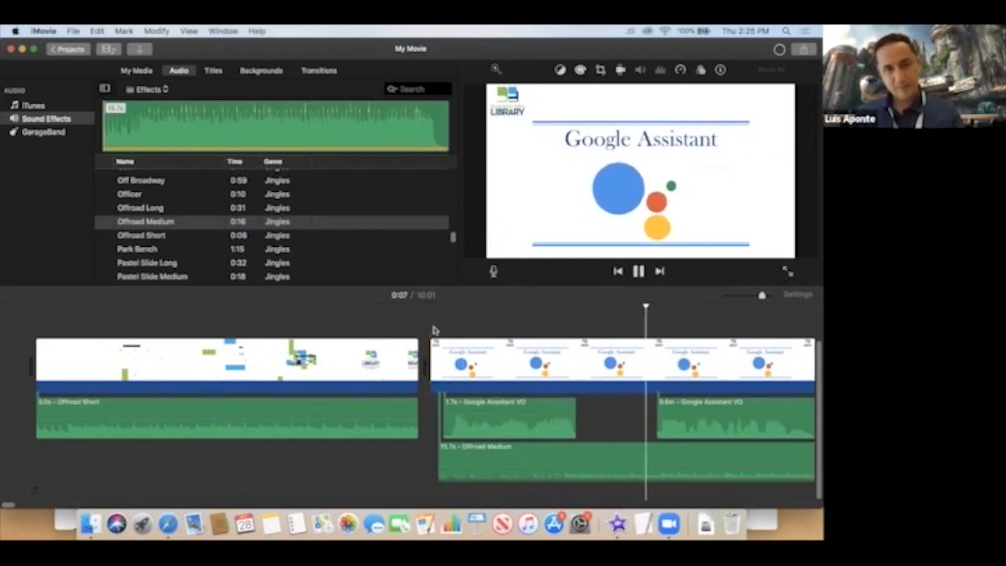
key("space")
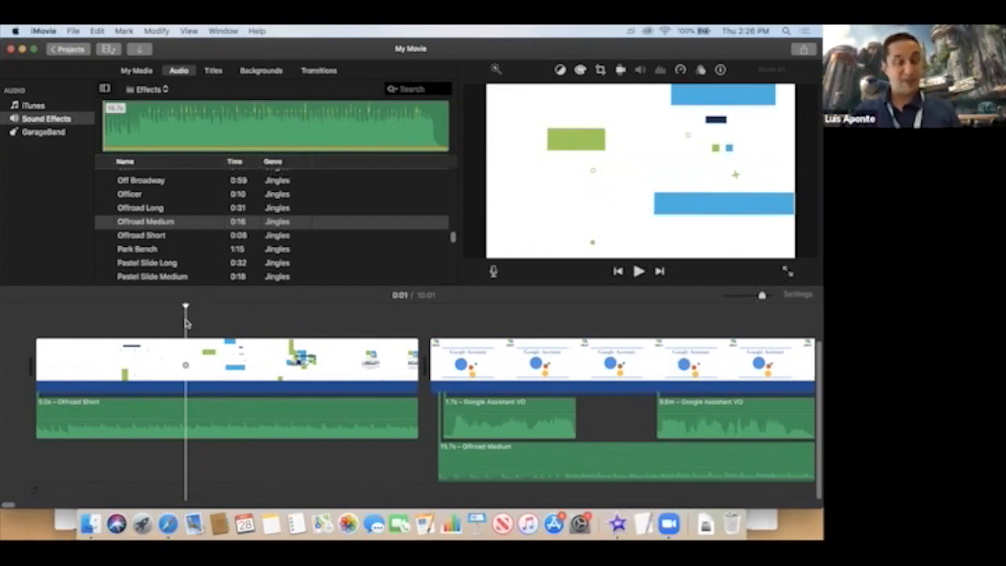
Add a short fade-in and fade-out to the Offroad Short jingle beneath the intro.
left_click(336, 409)
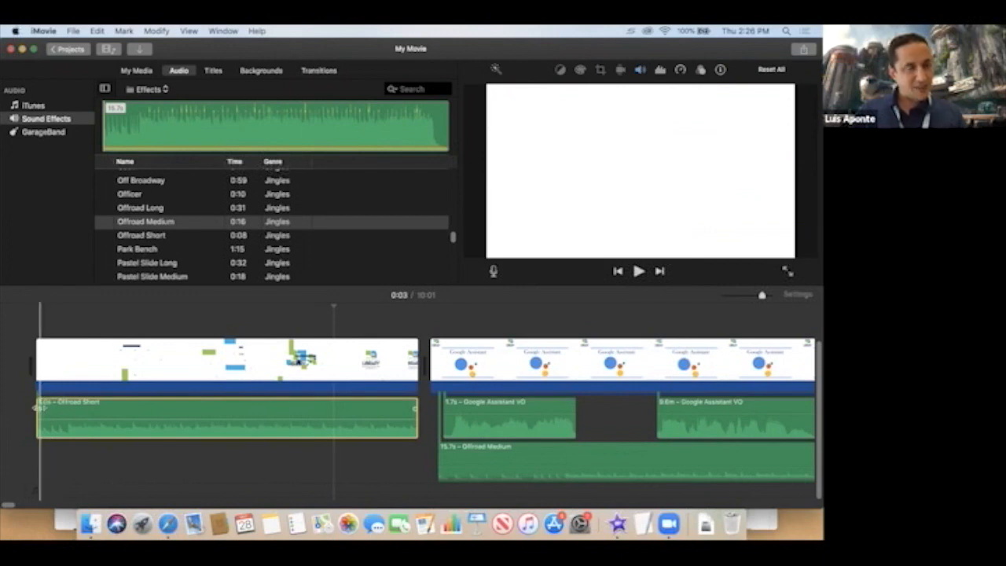
left_click_drag(37, 409, 74, 409)
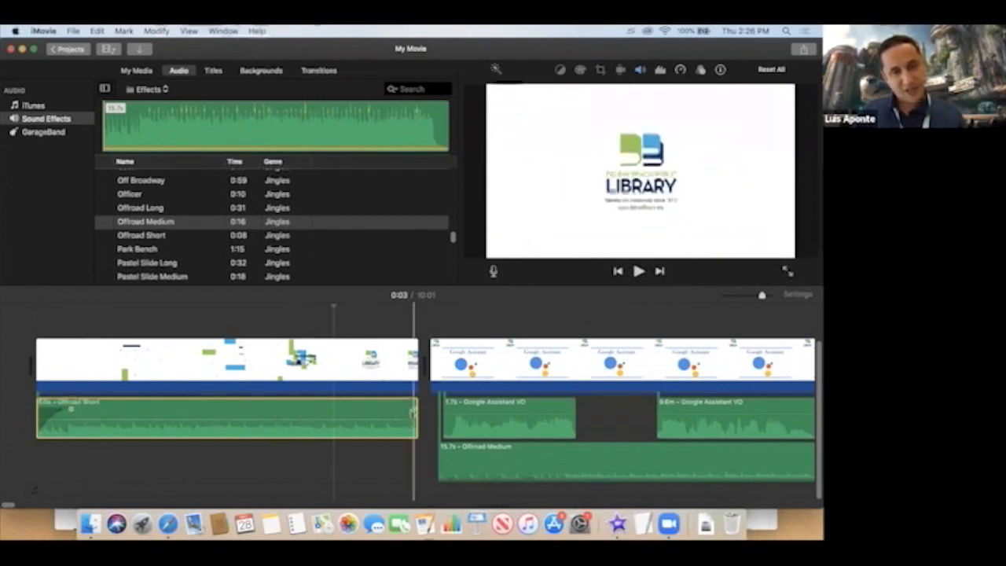
left_click_drag(410, 408, 383, 410)
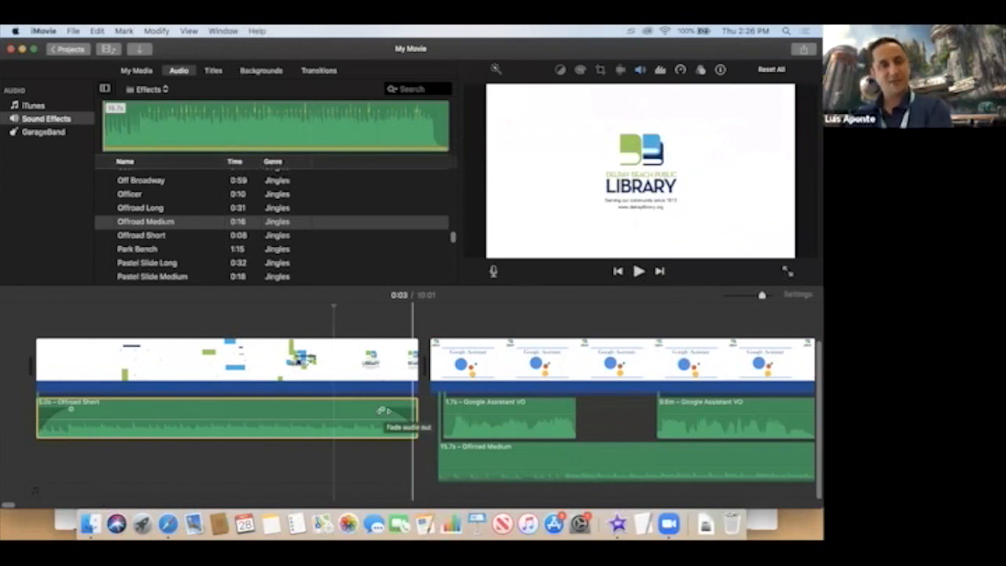
Play from the middle of the intro into the Google Assistant section to check the jingle's fade-out.
left_click(268, 331)
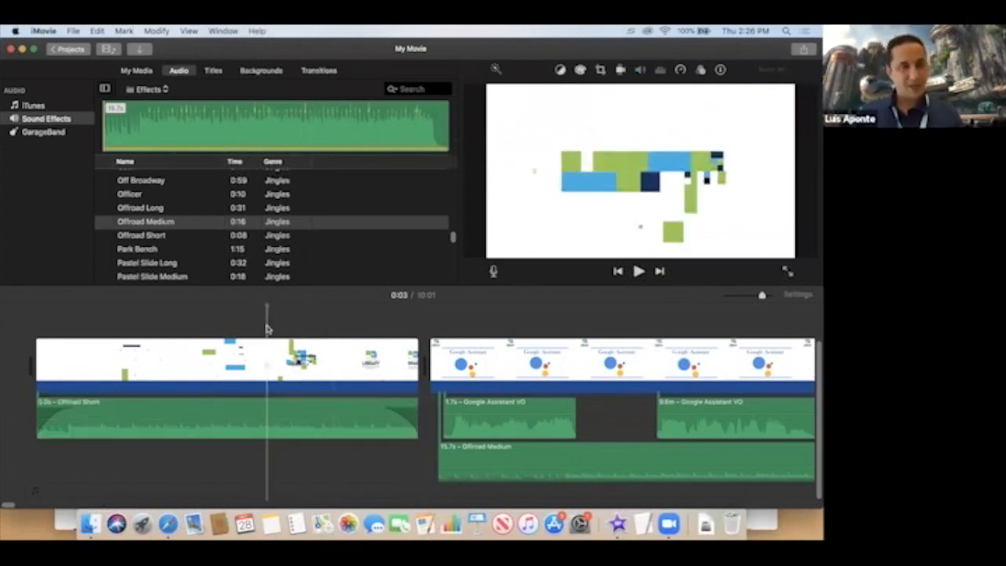
key("Up")
key("space")
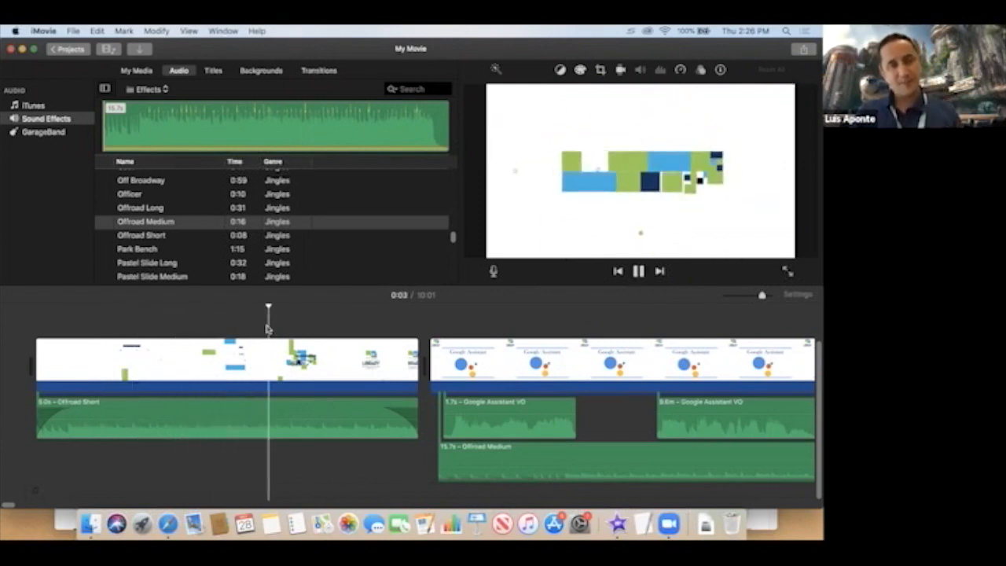
key("space")
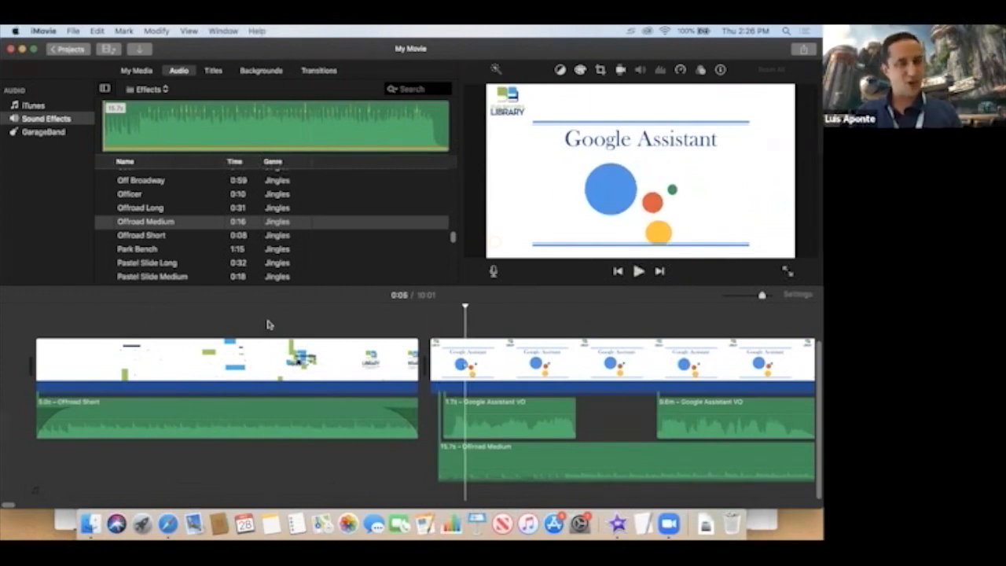
Extend the Offroad Short jingle to 6.9 s, ending with the first voice-over piece, and lengthen its fade-out.
left_click_drag(417, 402, 466, 407)
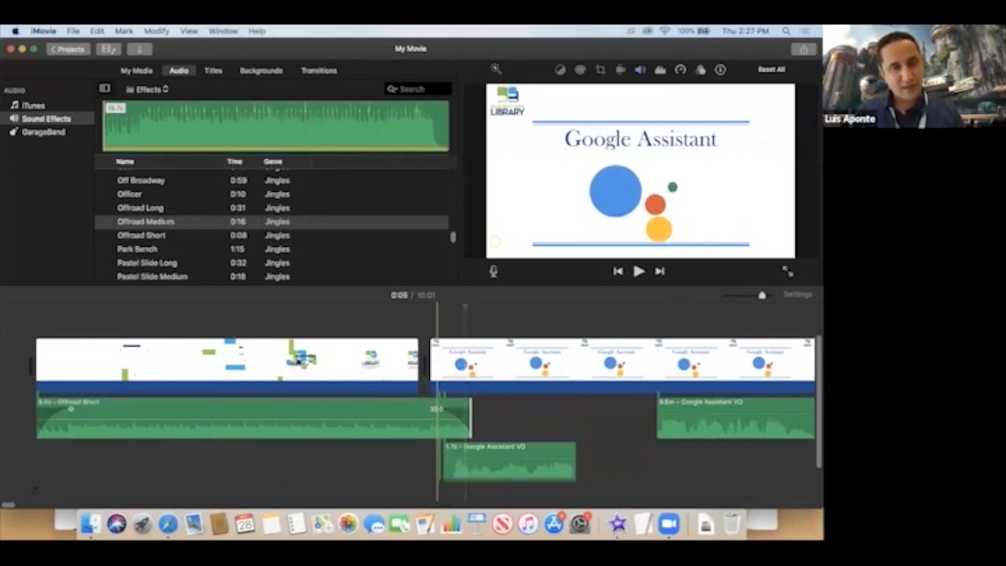
left_click_drag(435, 409, 417, 407)
left_click(374, 329)
key("space")
key("space")
mouse_move(470, 408)
left_mouse_down()
mouse_move(576, 408)
mouse_move(453, 408)
left_mouse_up()
Delete the Offroad Medium jingle from beneath the Google Assistant section.
scroll(478, 420, "down", 3)
left_click(518, 469)
key("Delete")
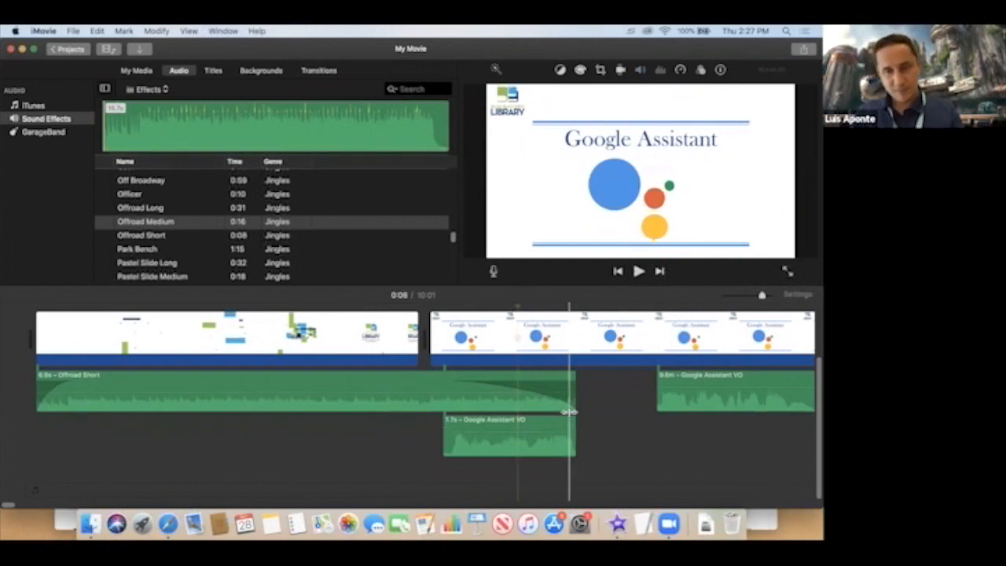
Play from the end of the intro to check the extended jingle fading out under the voice-over.
scroll(384, 306, "up", 3)
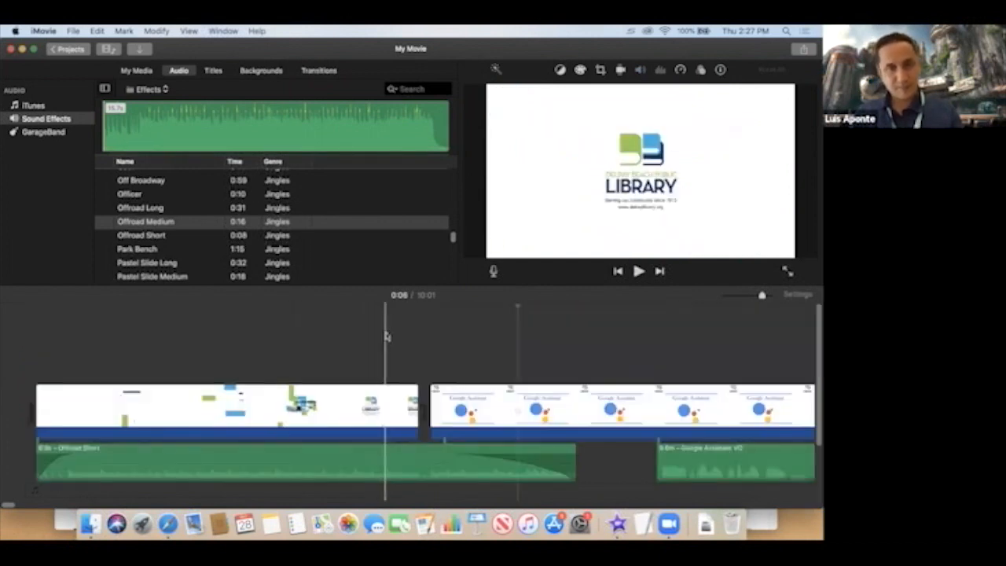
key("space")
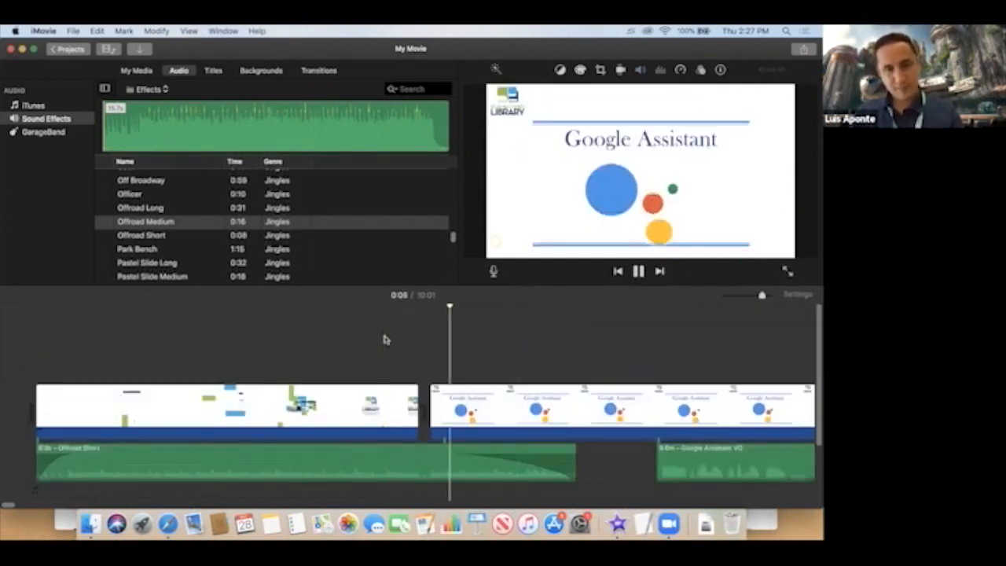
key("space")
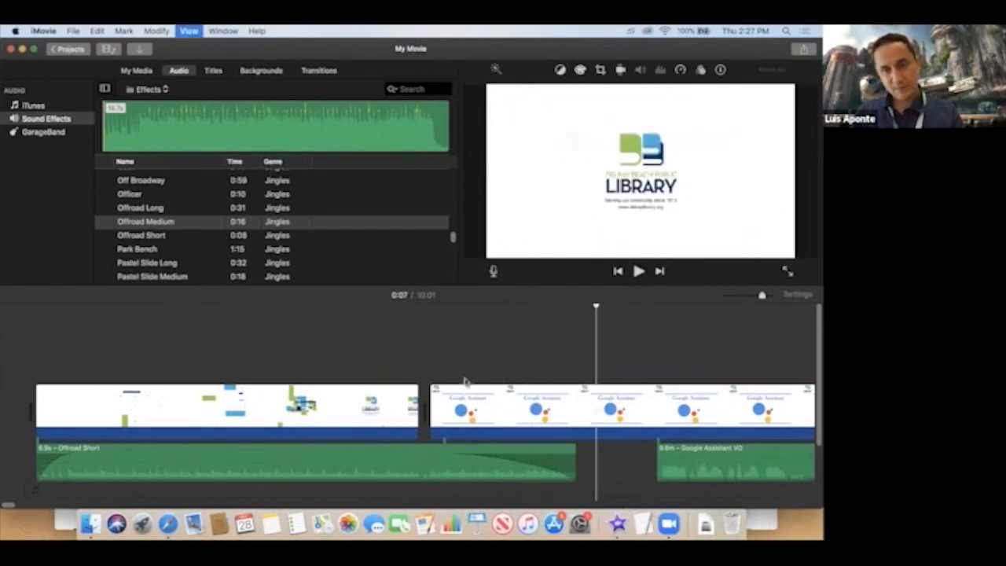
Extend the start of the second voice-over piece back to just after the jingle's end and play the result.
left_click_drag(655, 463, 583, 457)
key("space")
key("space")
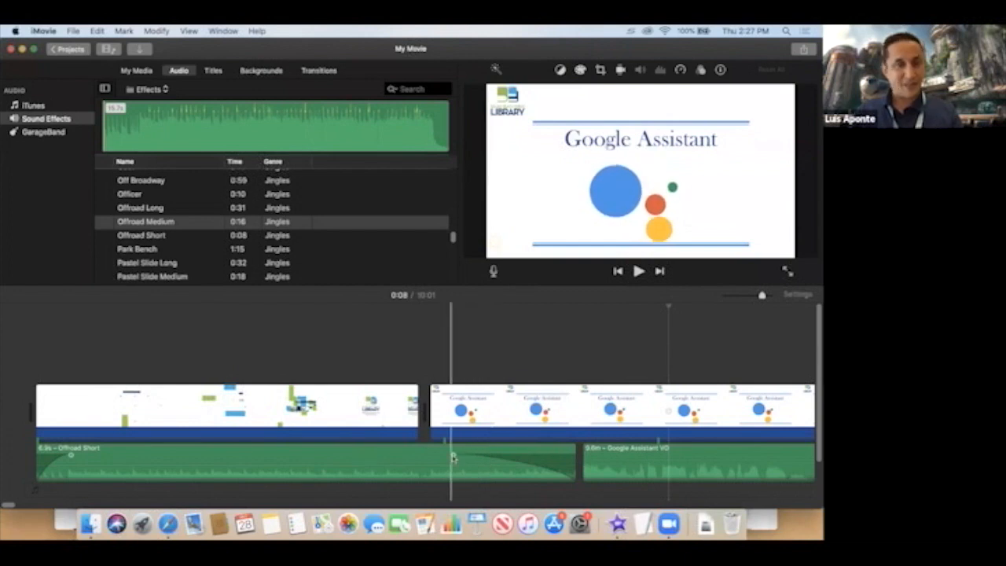
Shorten the fade-in and the fade-out of the Offroad Short jingle slightly.
mouse_move(414, 457)
left_mouse_down()
mouse_move(414, 471)
mouse_move(411, 463)
left_mouse_up()
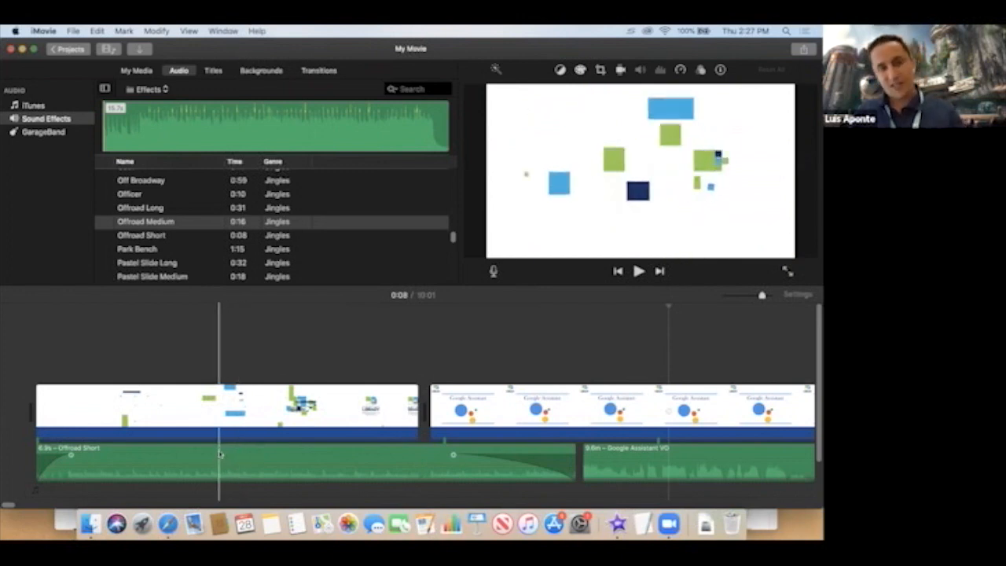
mouse_move(71, 454)
left_mouse_down()
mouse_move(176, 454)
mouse_move(63, 454)
left_mouse_up()
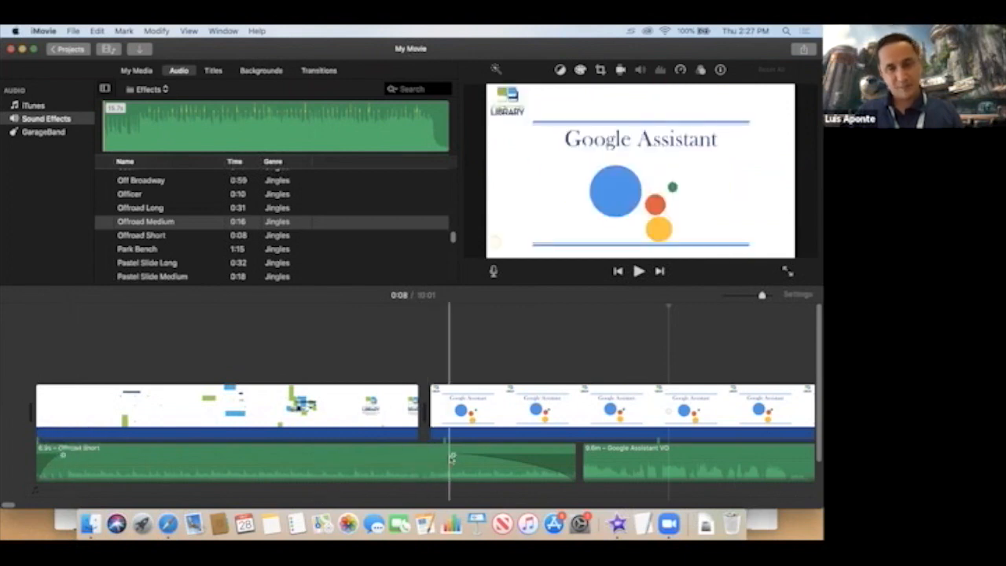
left_click_drag(453, 454, 496, 457)
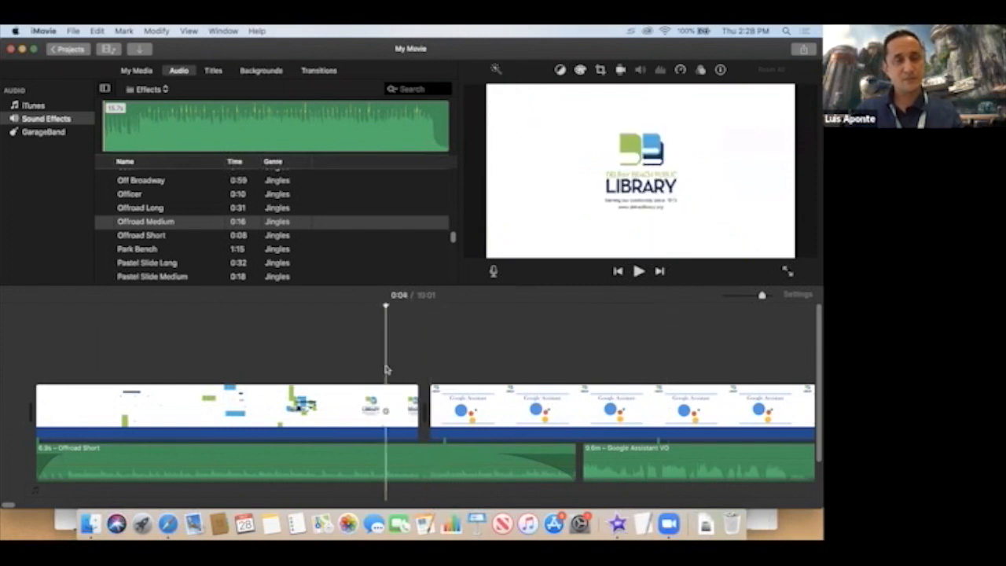
Add a 4.0 s Pop-up title as a separate clip at the beginning of the movie, before the intro.
scroll(400, 389, "down", 1)
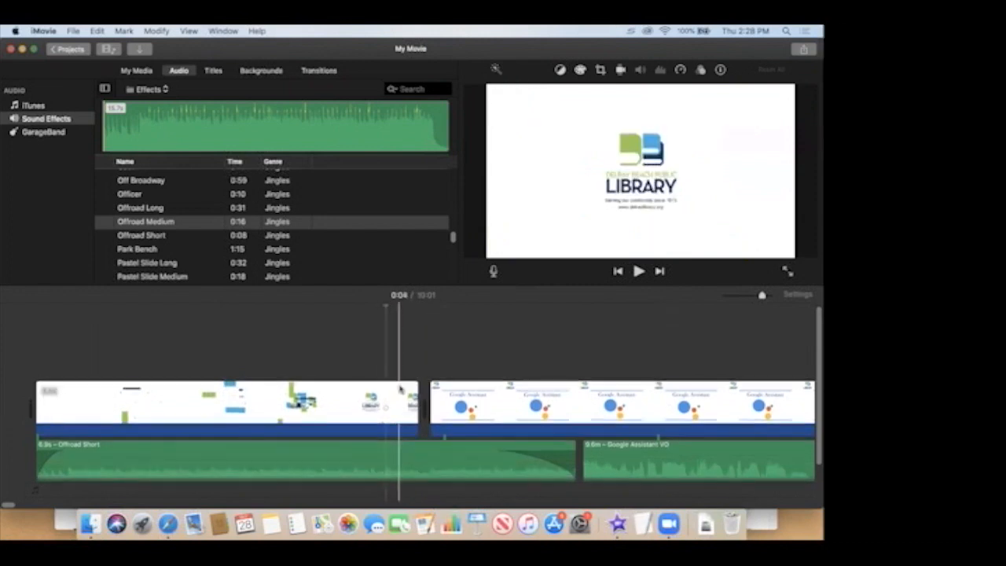
scroll(400, 388, "down", 3)
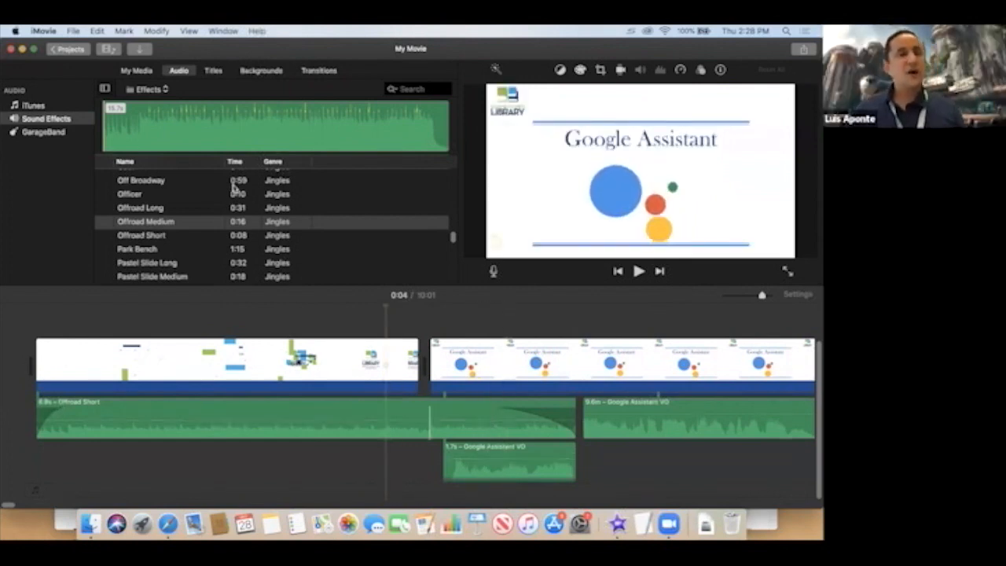
left_click(214, 71)
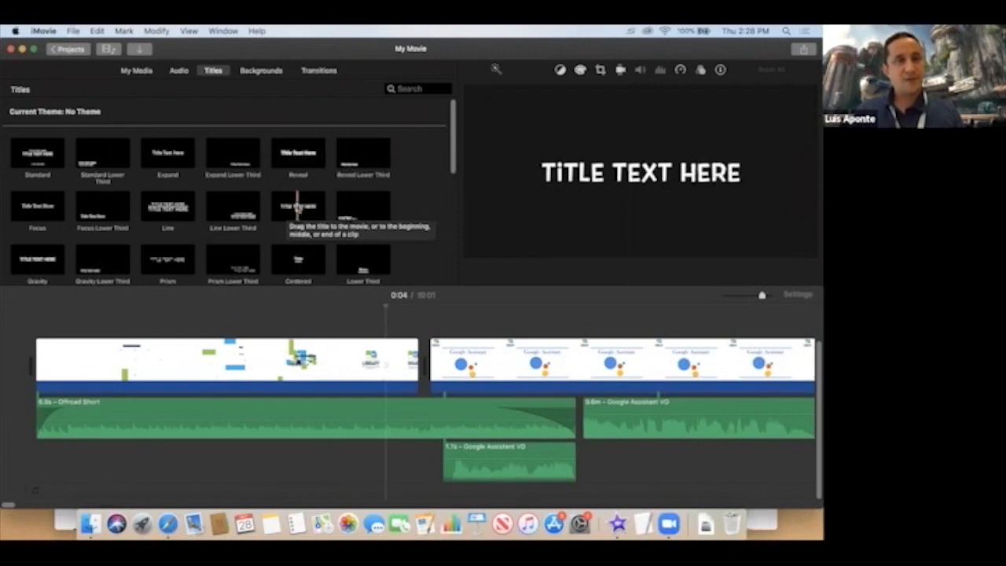
left_click(298, 209)
left_click_drag(297, 209, 11, 386)
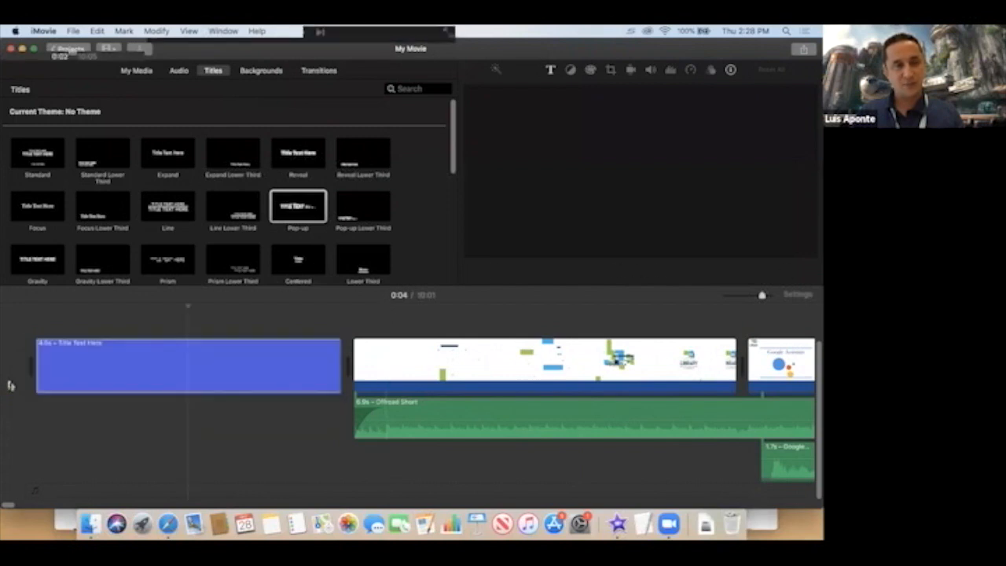
Replace the placeholder text of the opening Pop-up title with "iMovie".
left_click(81, 365)
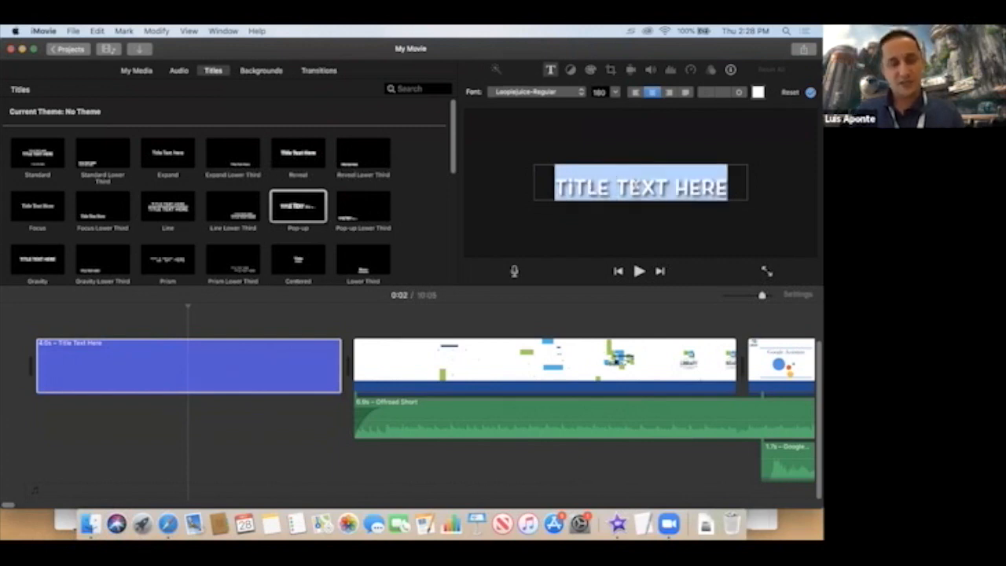
key("BackSpace")
type("iMovie")
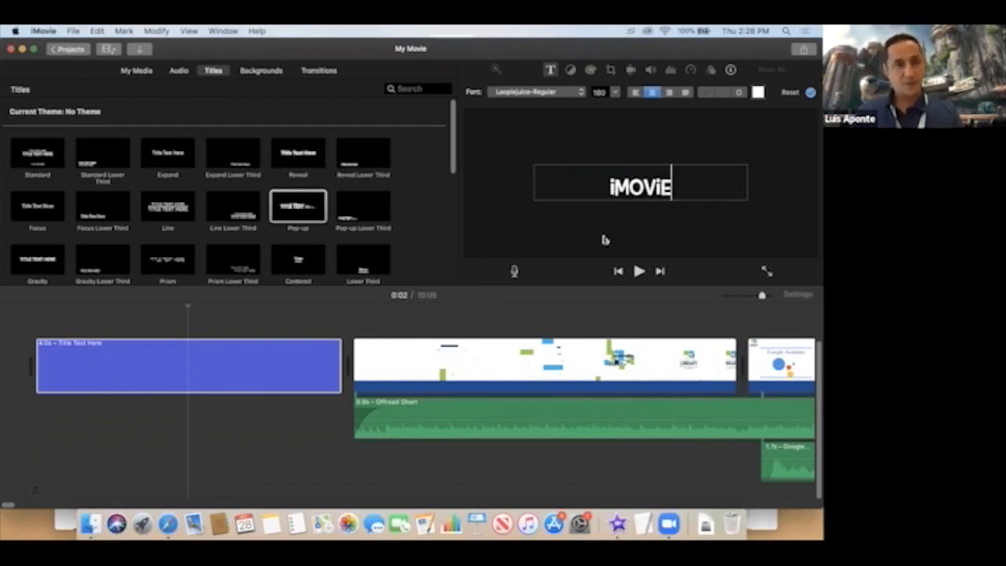
Play back the opening "iMovie" title clip from its start and delete it from the timeline.
left_click(39, 321)
key("space")
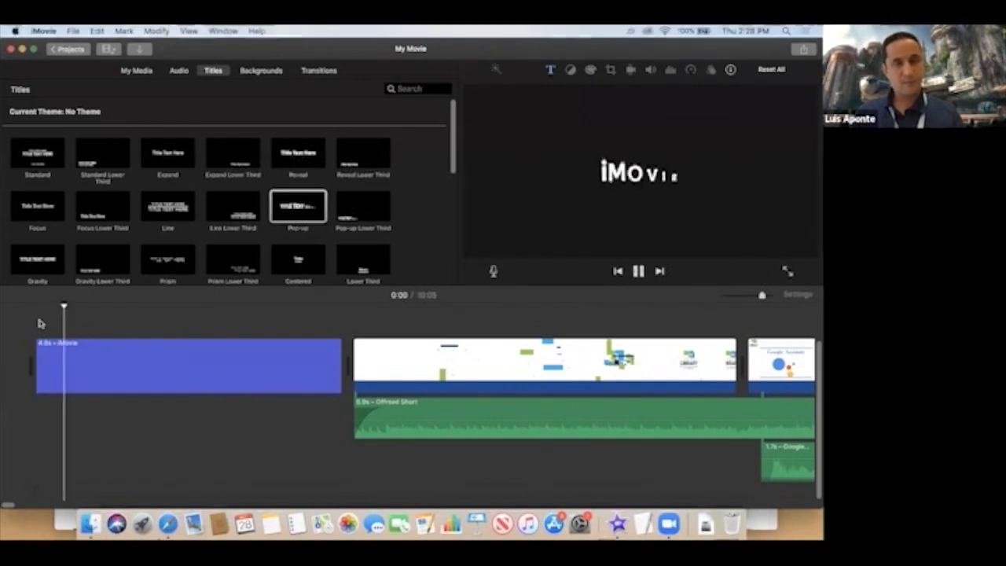
left_click(67, 359)
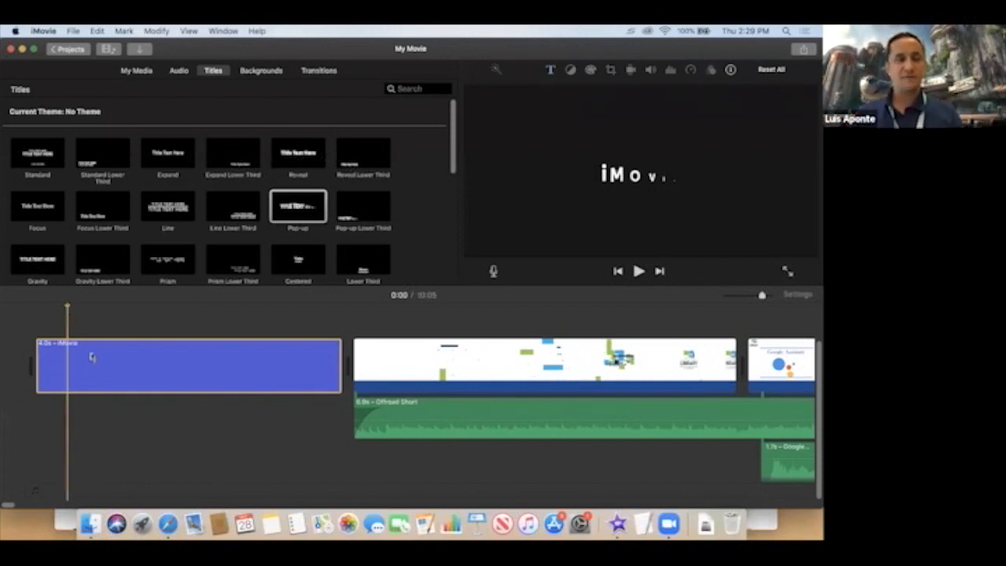
key("Delete")
Overlay a 4.0 s Pop-up title near the start of the intro clip and color its text green.
left_click_drag(292, 205, 64, 325)
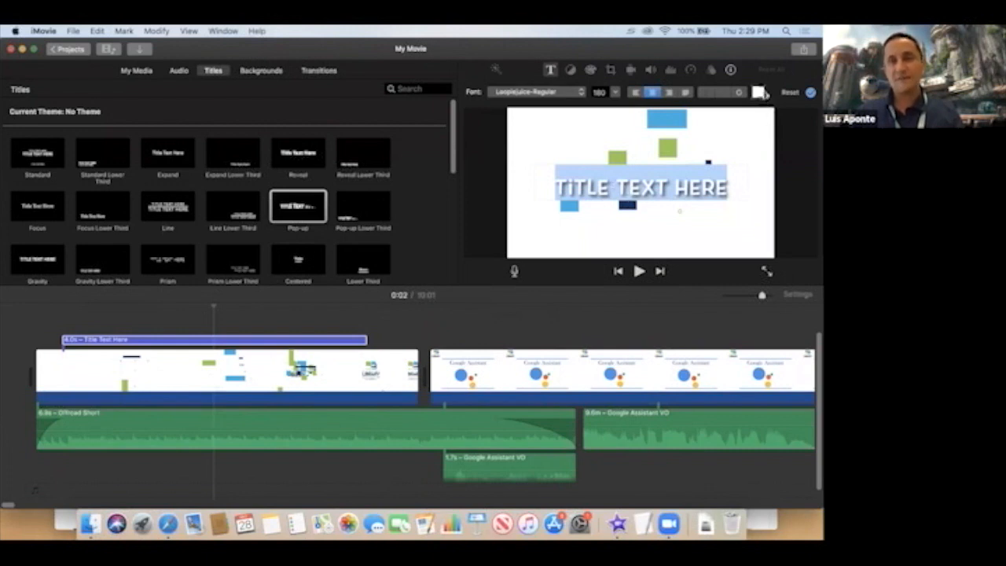
left_click(763, 90)
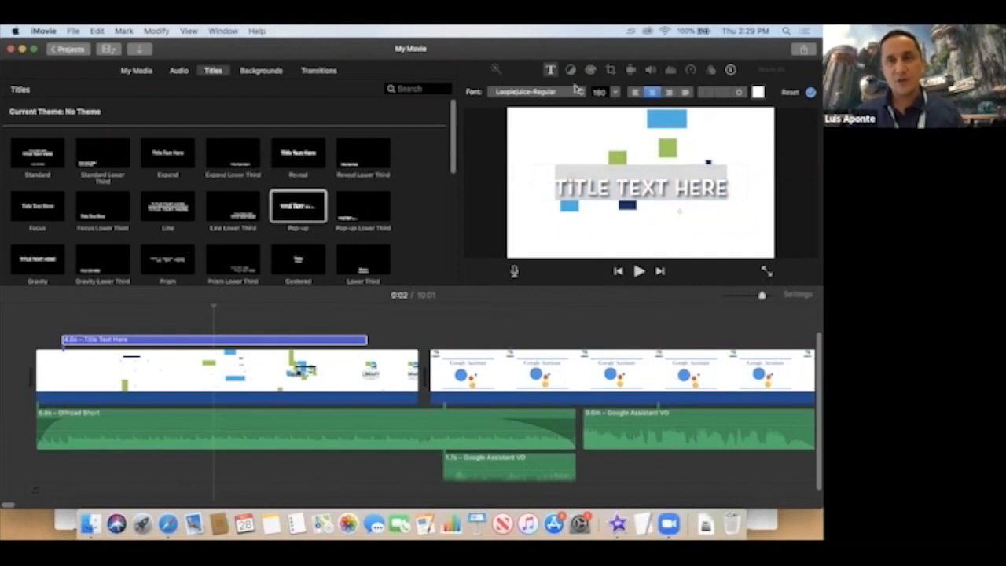
left_click(757, 93)
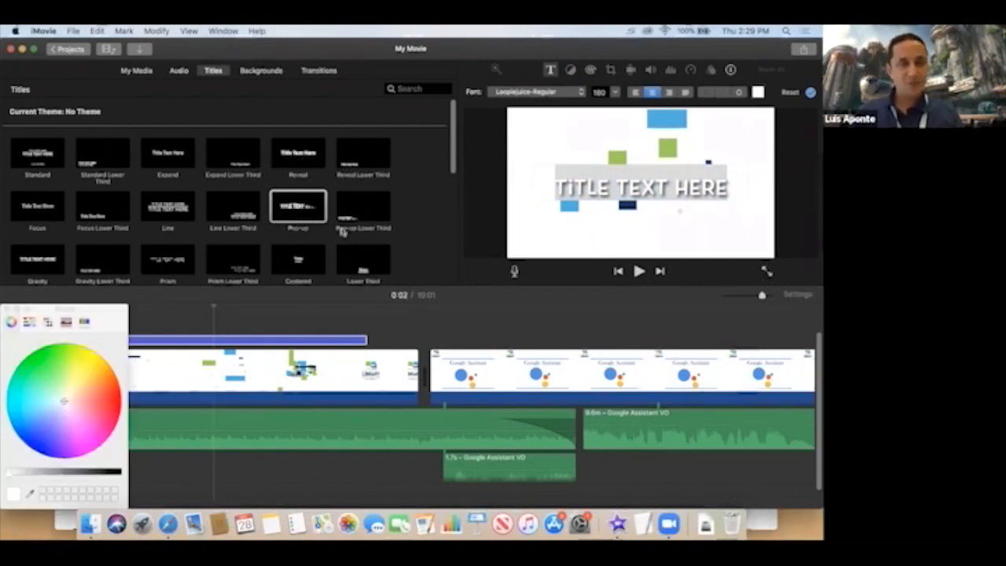
left_click(45, 362)
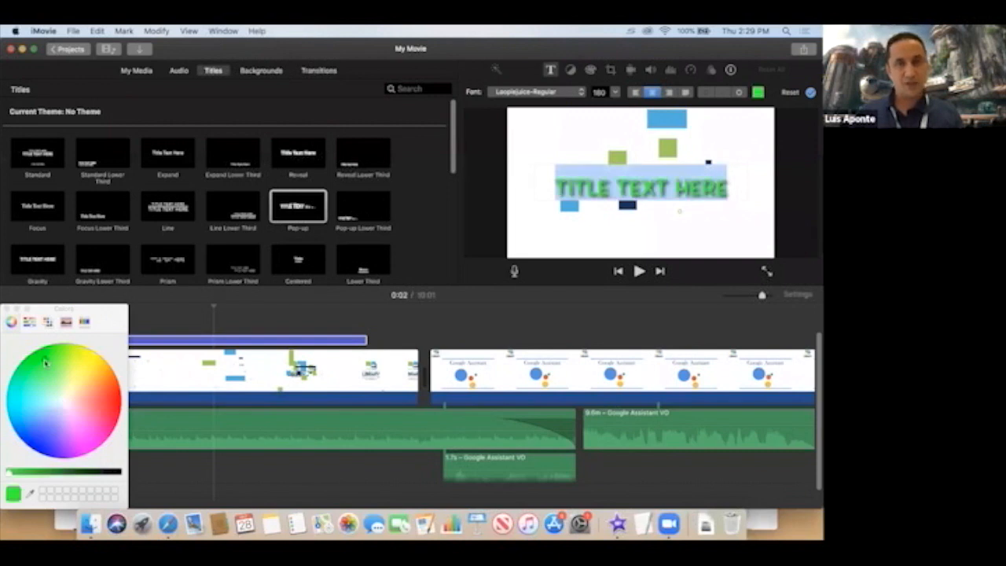
left_click(108, 398)
left_click(15, 406)
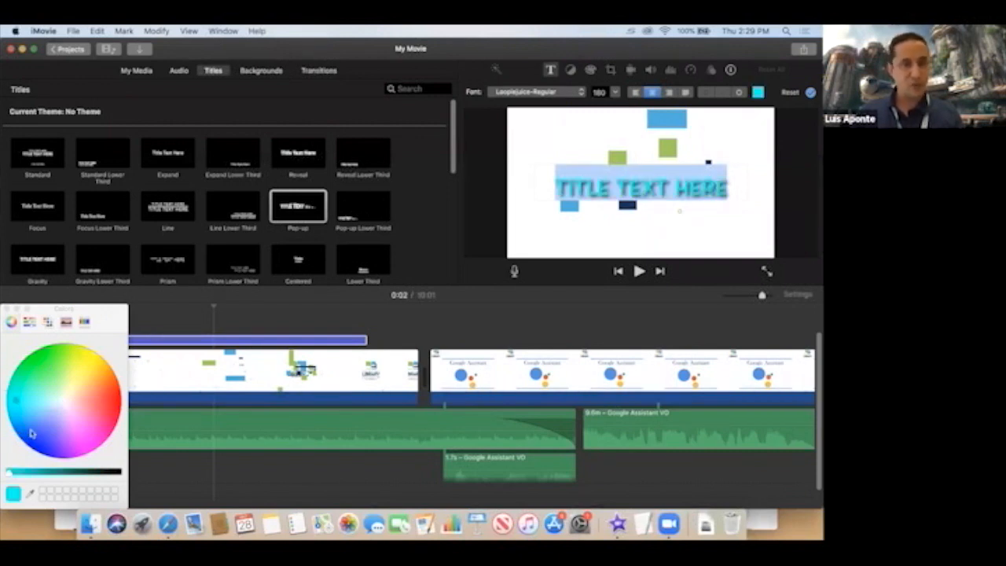
left_click(31, 433)
left_click(49, 356)
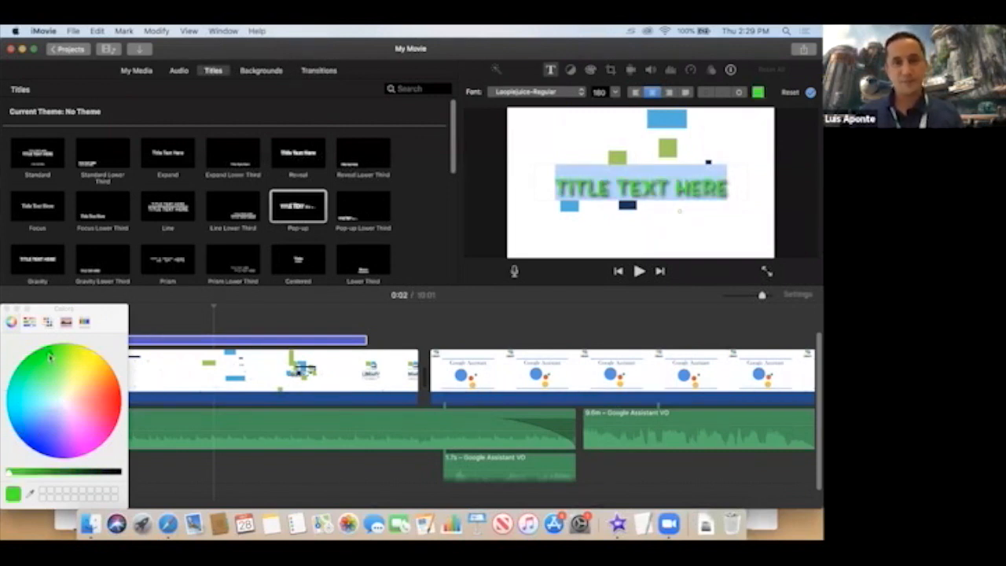
left_click(7, 309)
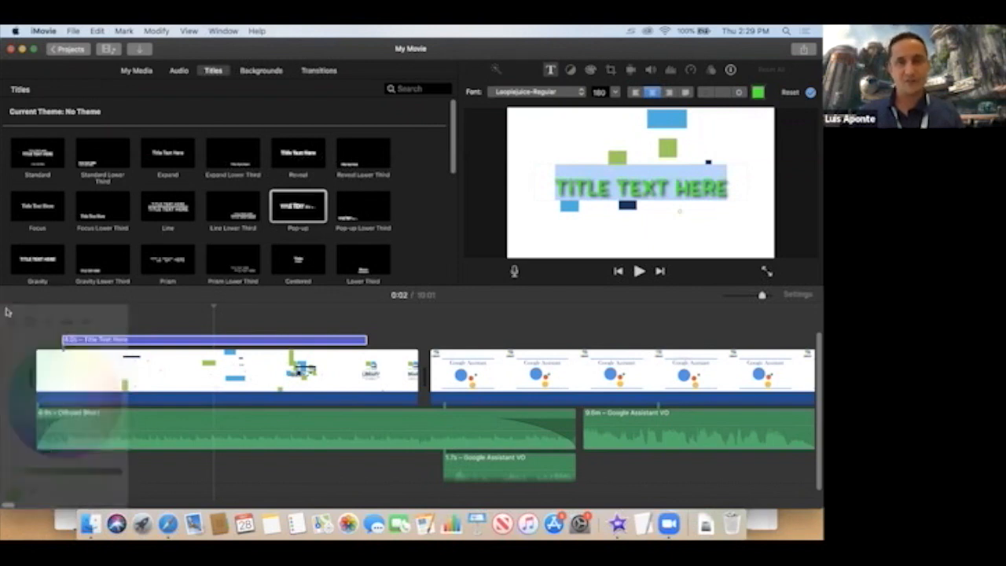
Replace the overlay title's placeholder text with "iMovie" and trim its end to a duration of 3.1 s.
type("iMovie")
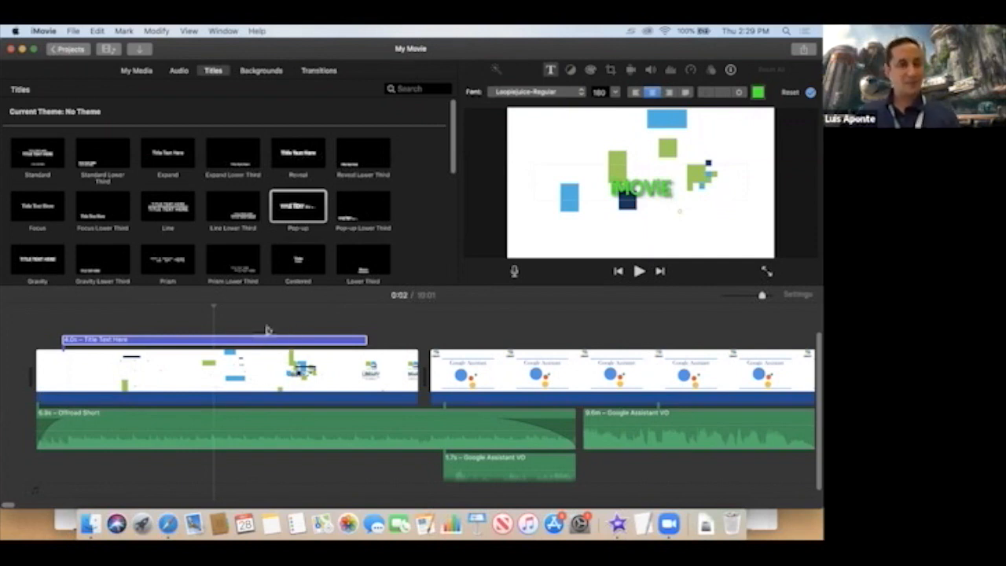
left_click(347, 343)
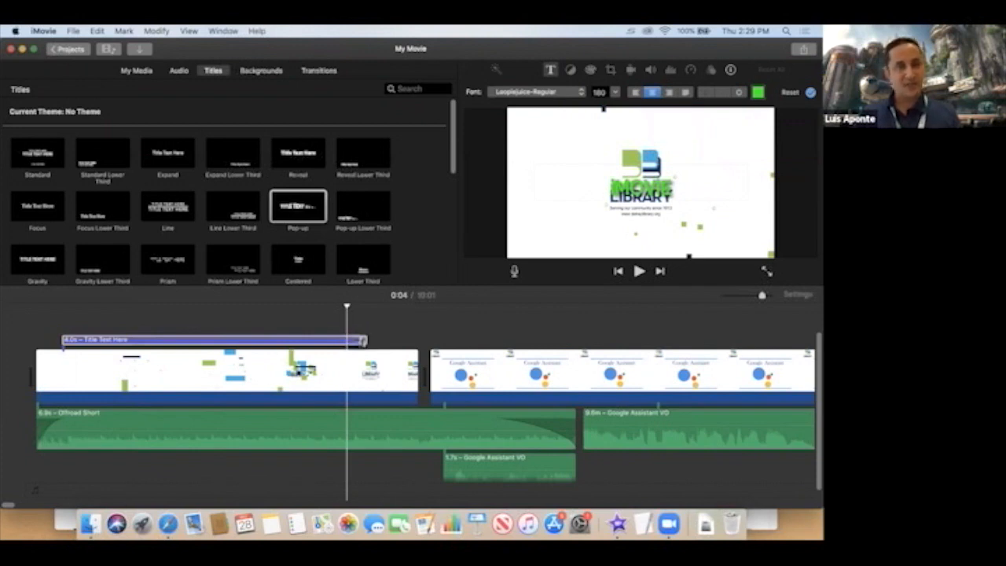
left_click_drag(366, 339, 417, 339)
left_click_drag(283, 330, 301, 342)
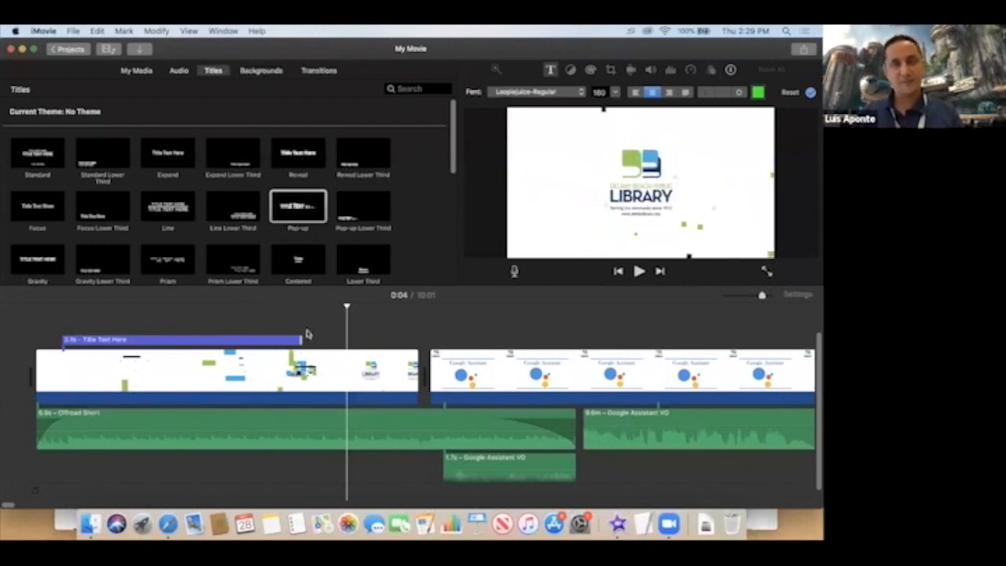
Play the intro with the green "iMovie" overlay title and delete that title.
left_click(56, 316)
key("space")
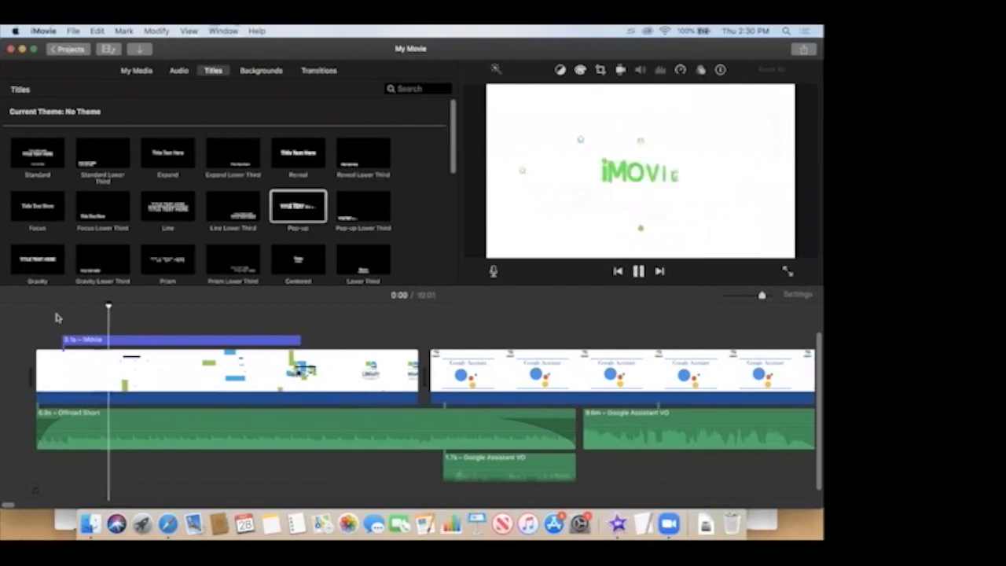
key("space")
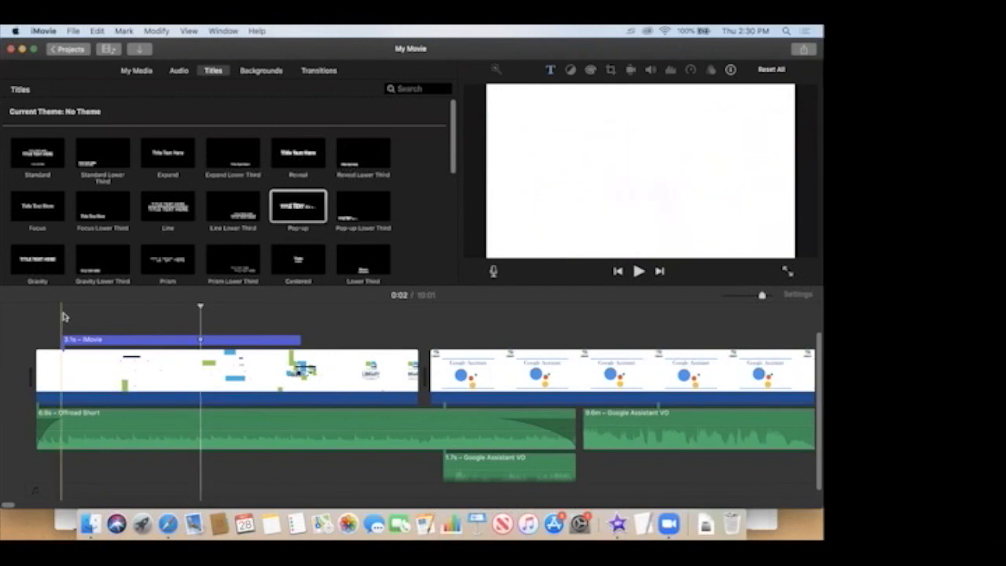
left_click(109, 341)
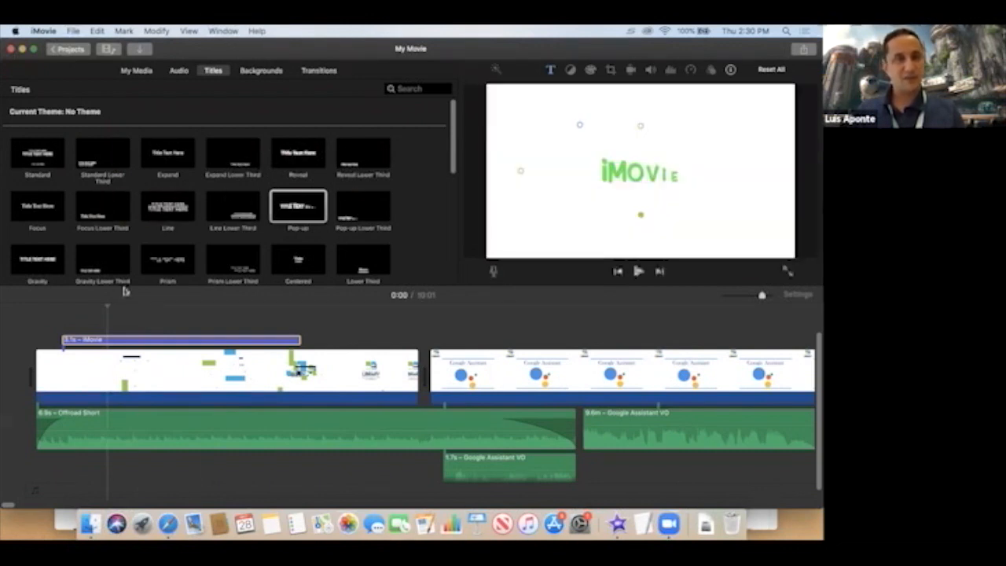
key("Delete")
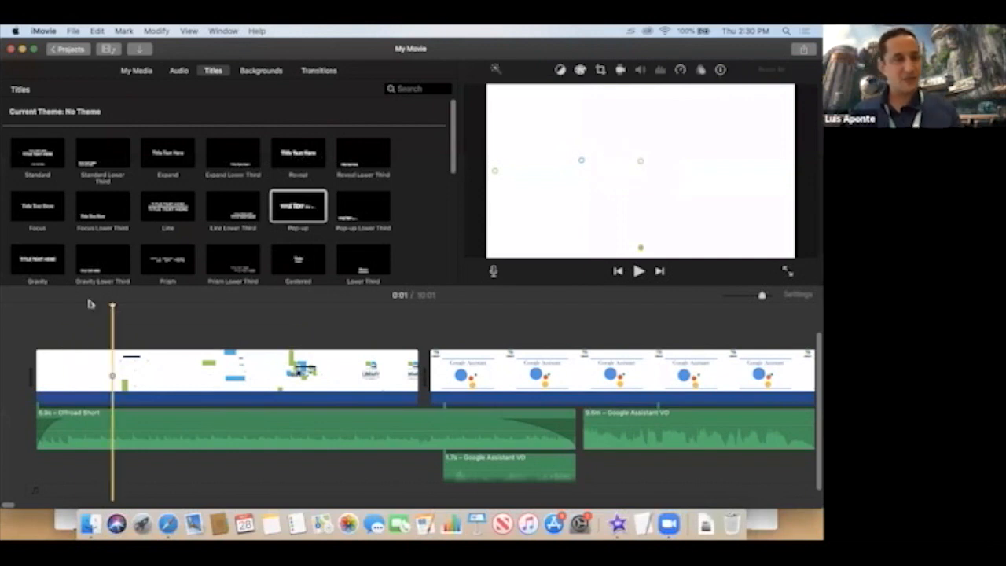
Overlay a 4.0 s Line Lower Third title near the start of the intro and color its upper text line black.
scroll(124, 253, "down", 1)
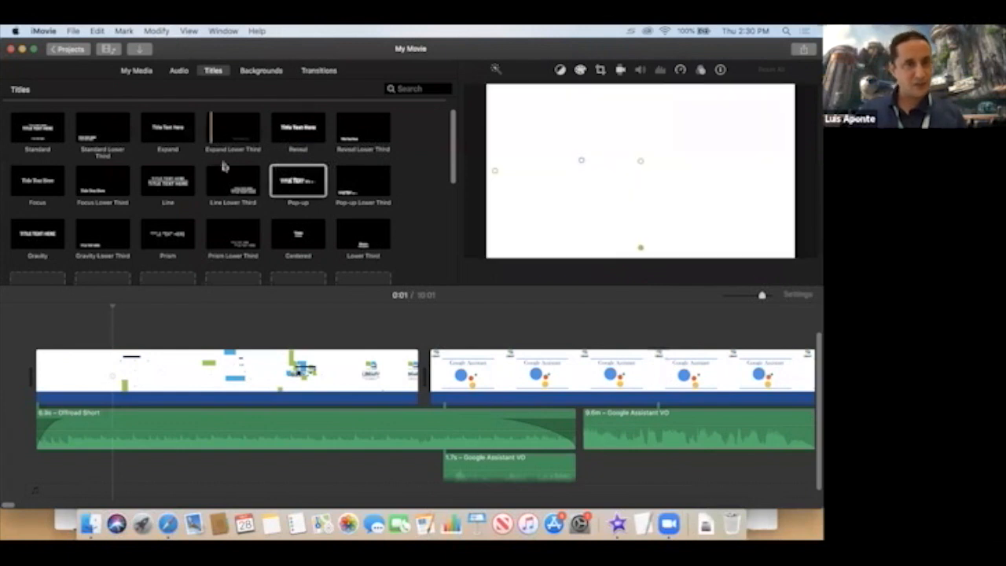
left_click_drag(233, 180, 74, 328)
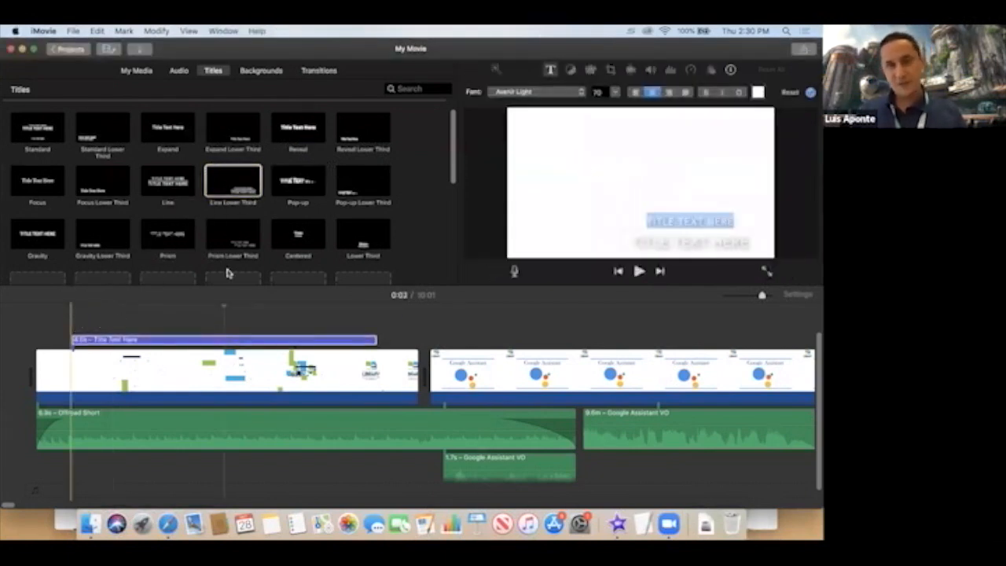
left_click(758, 93)
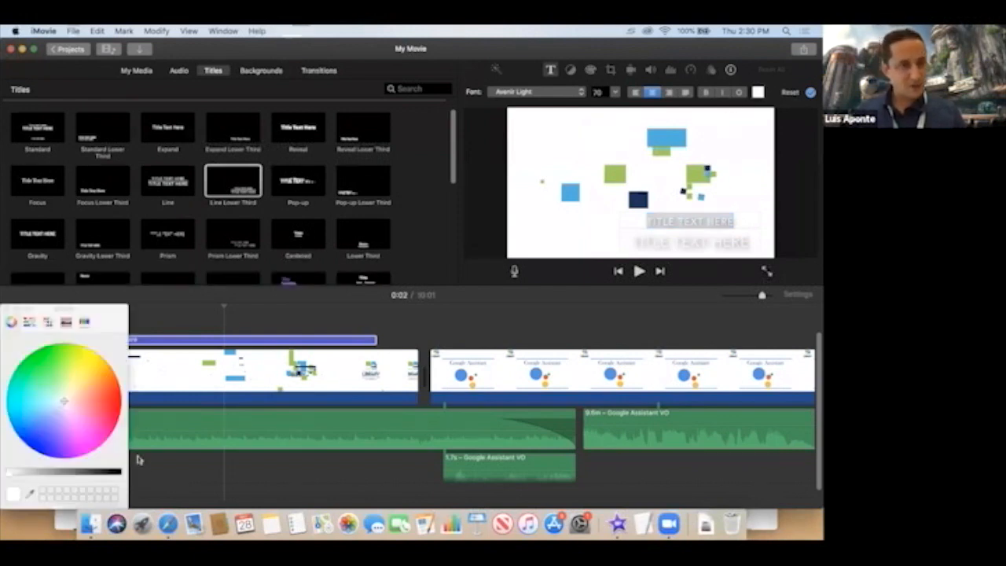
left_click(118, 473)
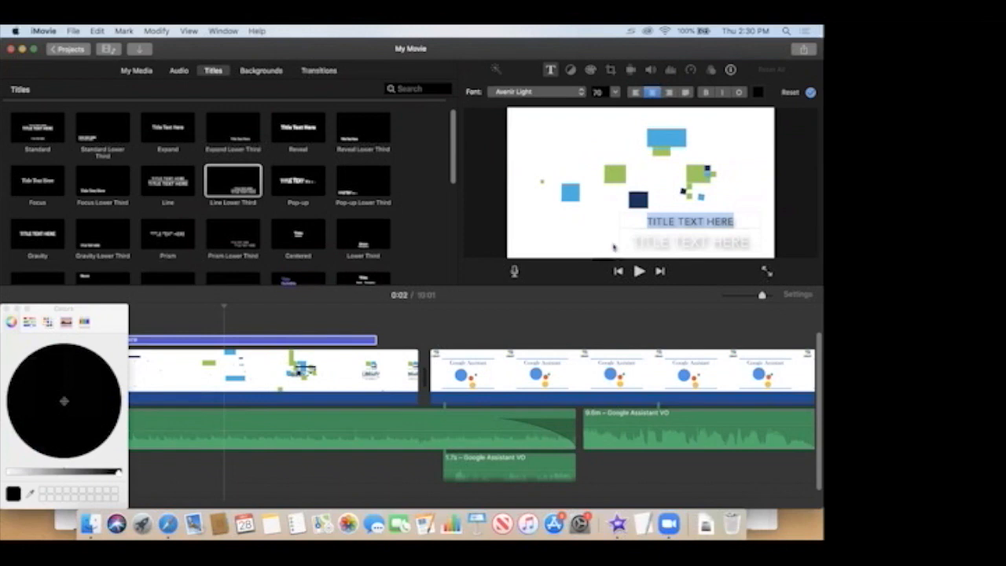
Try to color the lower text line of the Line Lower Third title black.
left_click(650, 243)
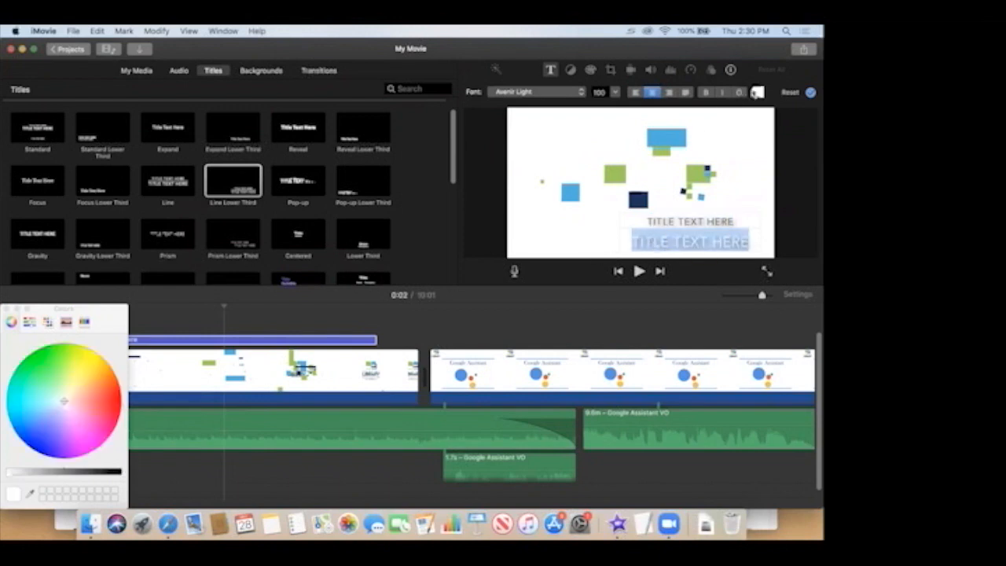
left_click(758, 92)
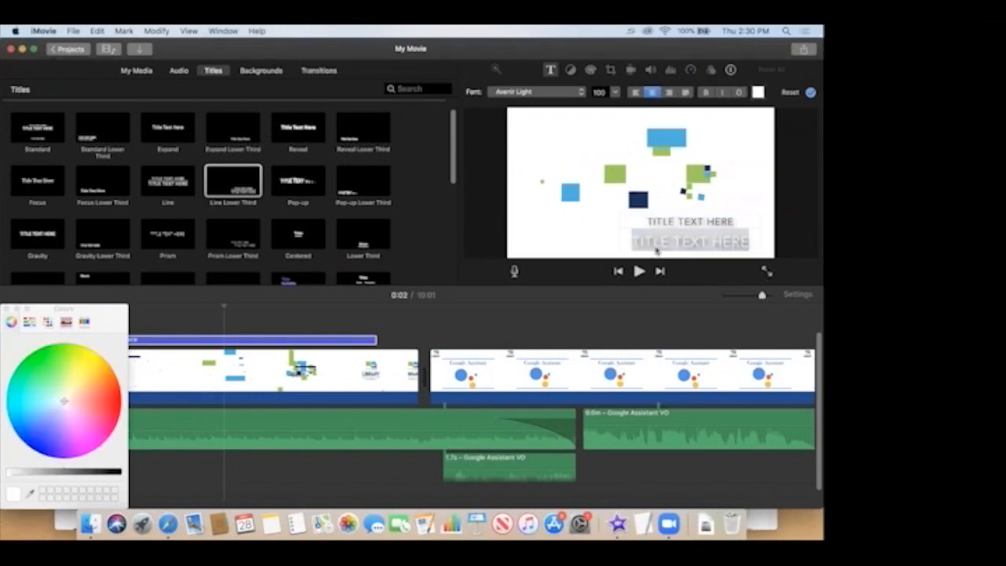
left_click(118, 473)
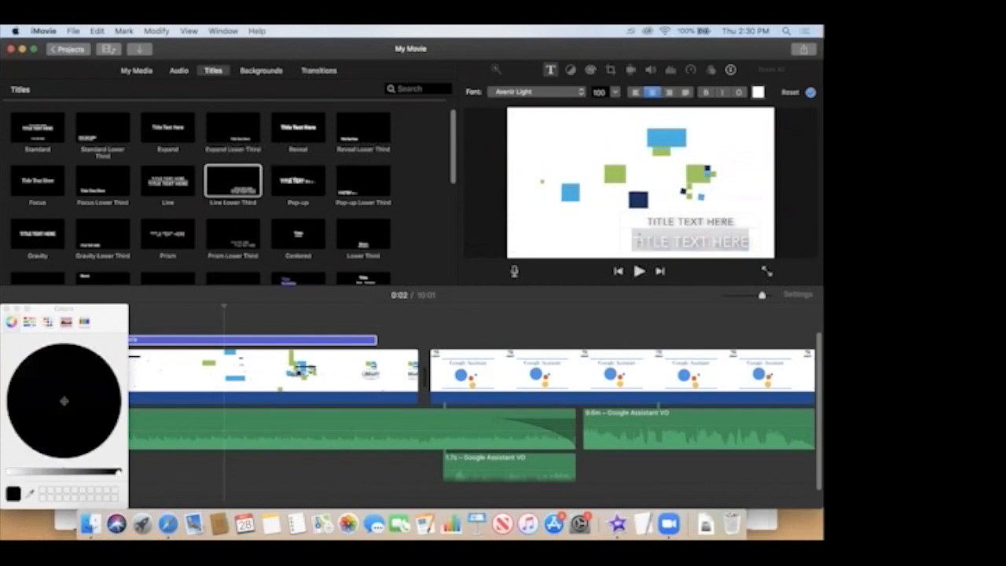
left_click(604, 223)
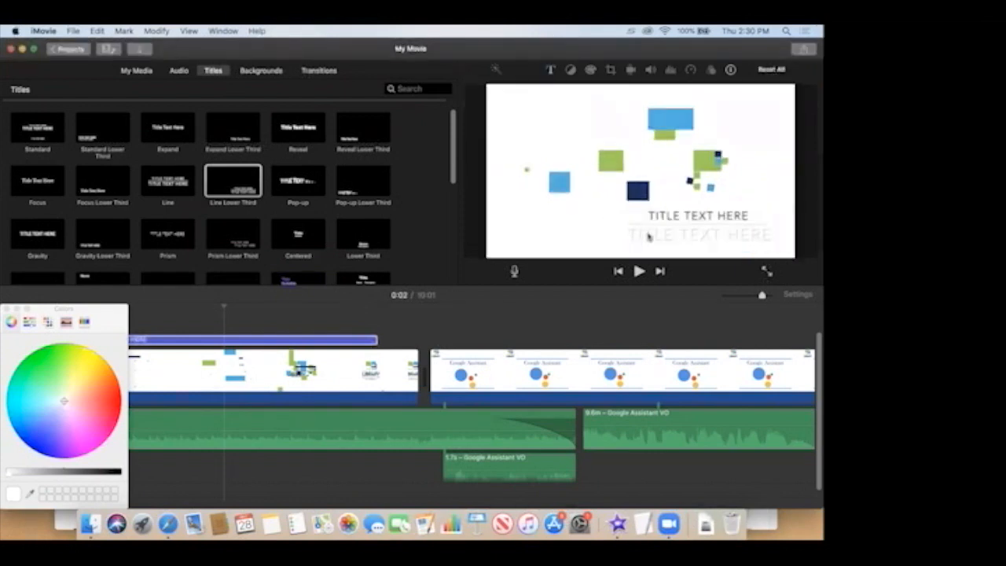
Reselect the whole lower line of the Line Lower Third title and try black for its text again.
double_click(648, 235)
left_click(666, 239)
double_click(668, 239)
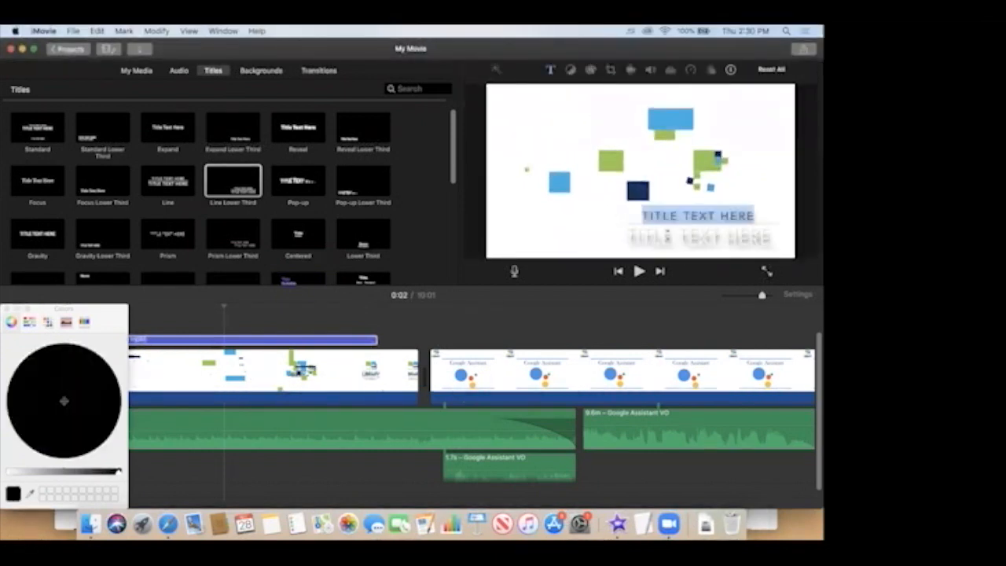
double_click(689, 240)
triple_click(688, 239)
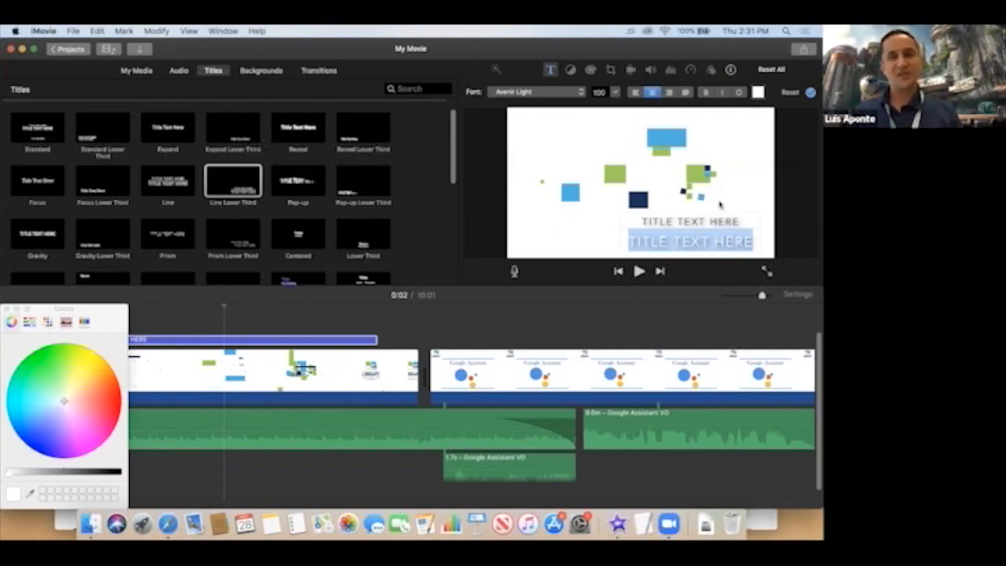
left_click(758, 92)
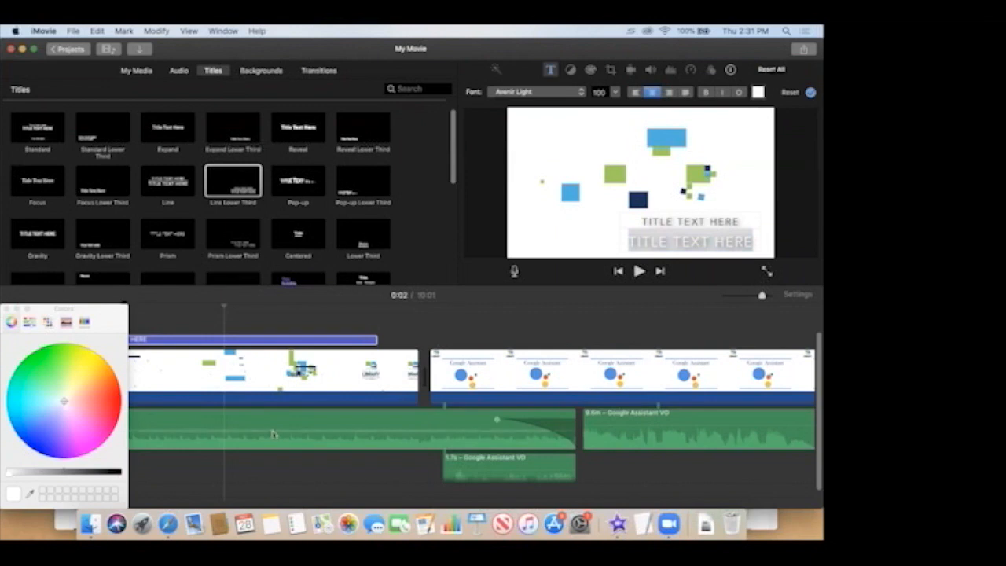
left_click(119, 473)
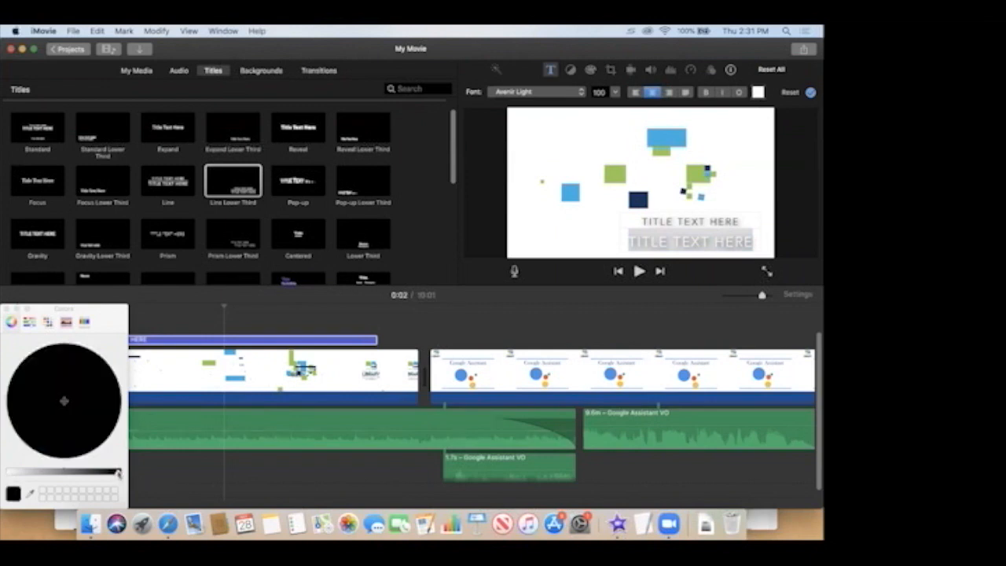
left_click(82, 424)
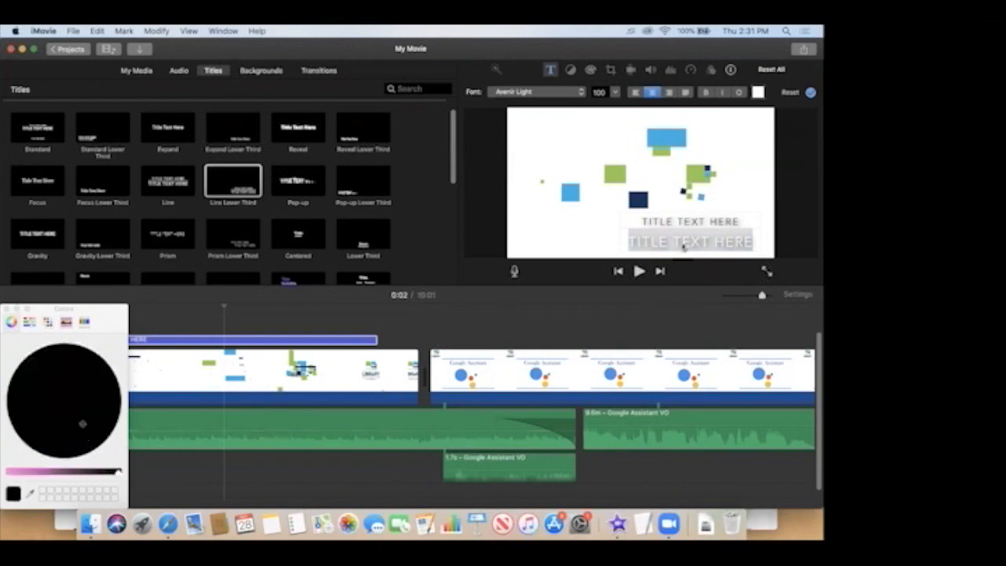
Try blue for the title's lower text line, select the upper line, and close the color picker.
left_click(681, 240)
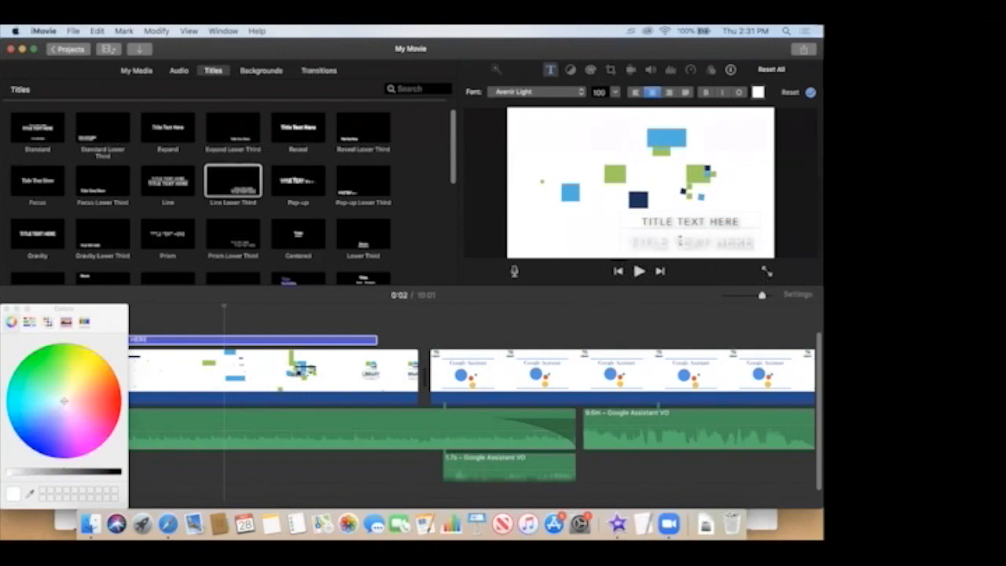
triple_click(679, 240)
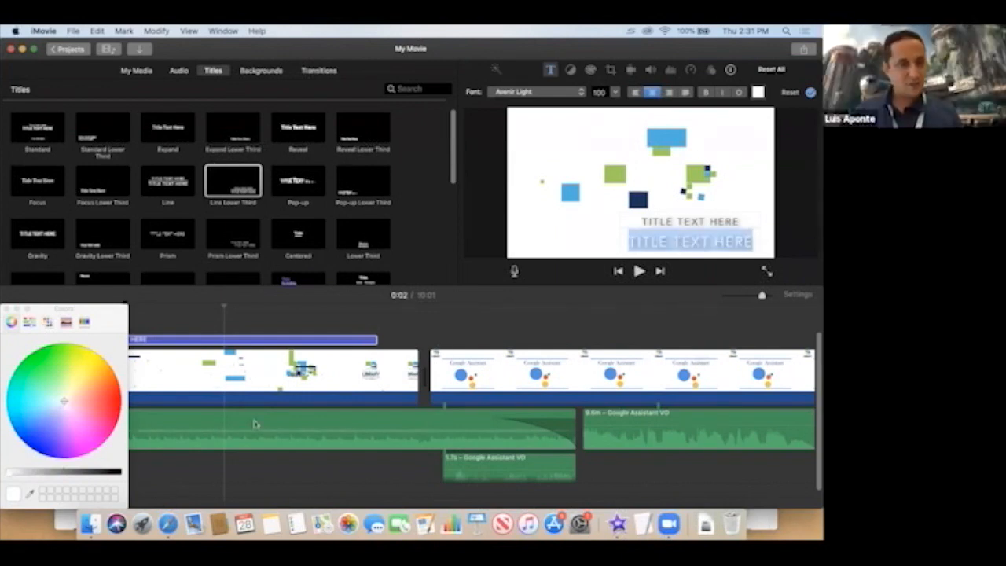
left_click(107, 401)
left_click(89, 366)
left_click(36, 444)
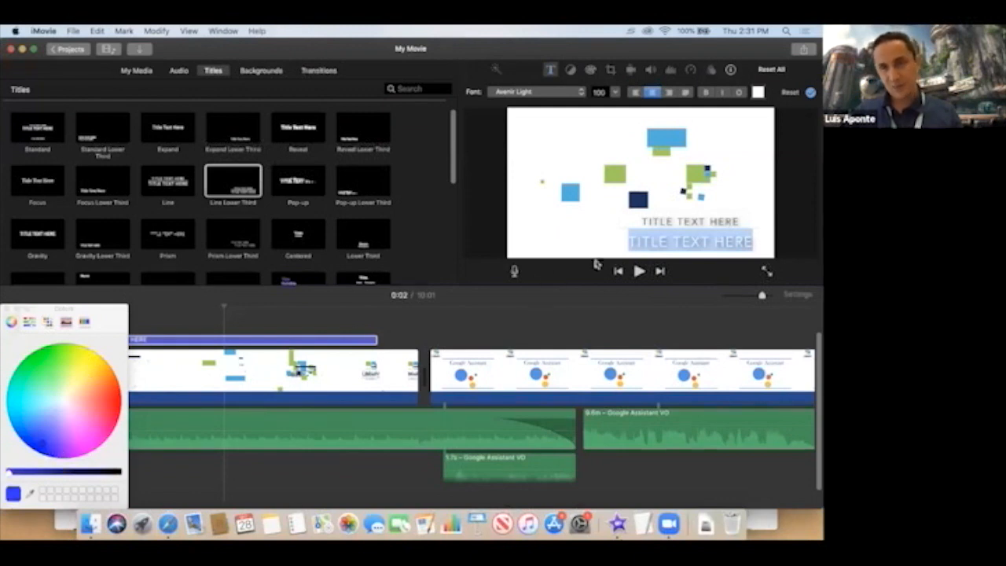
left_click(638, 242)
triple_click(638, 242)
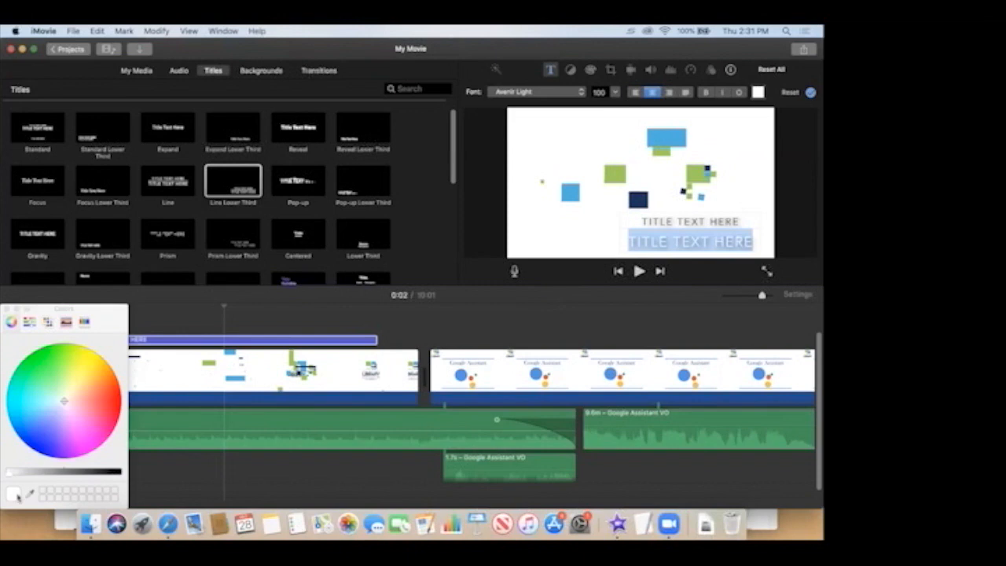
triple_click(656, 223)
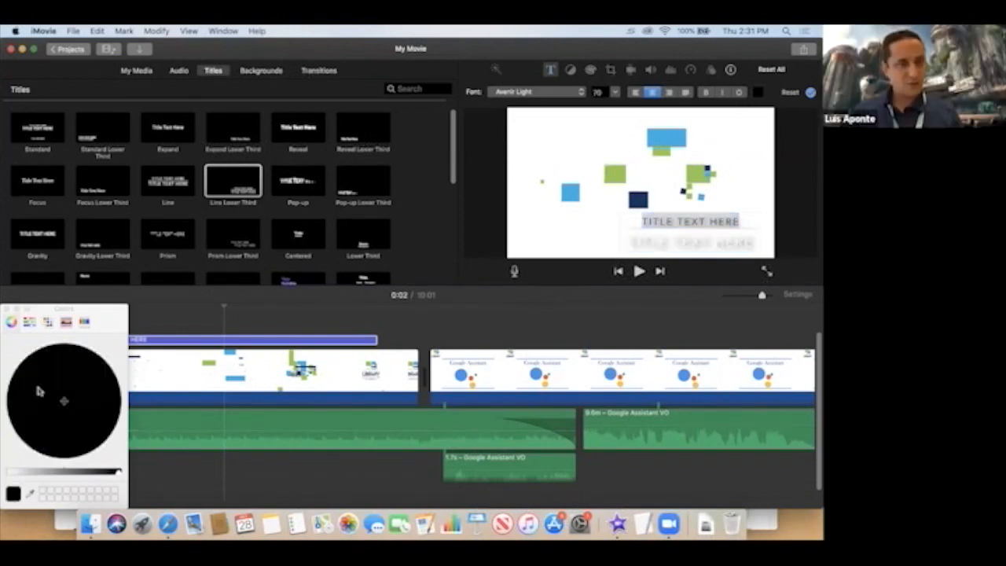
left_click(116, 522)
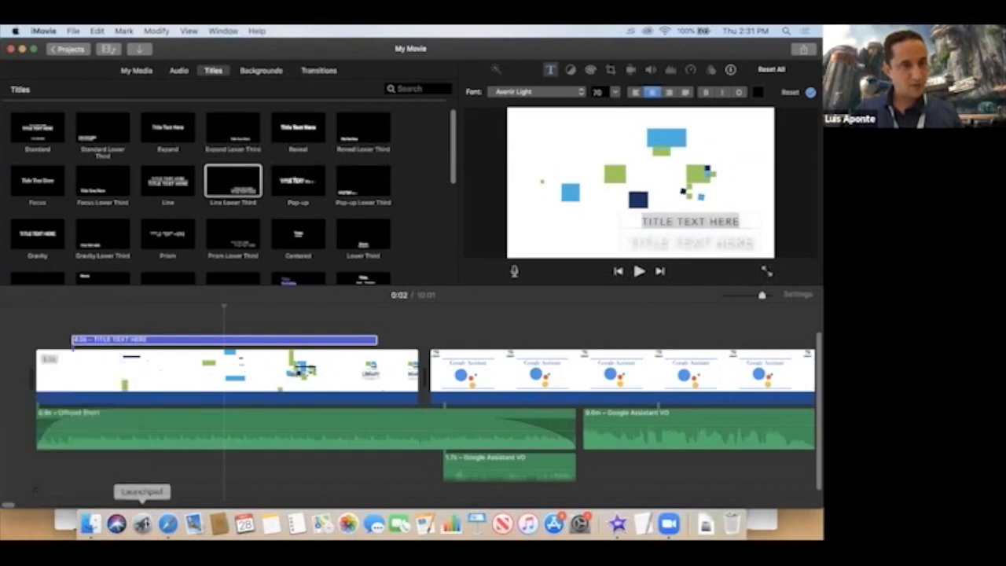
Try to color the upper text line of the Line Lower Third title green.
left_click(446, 206)
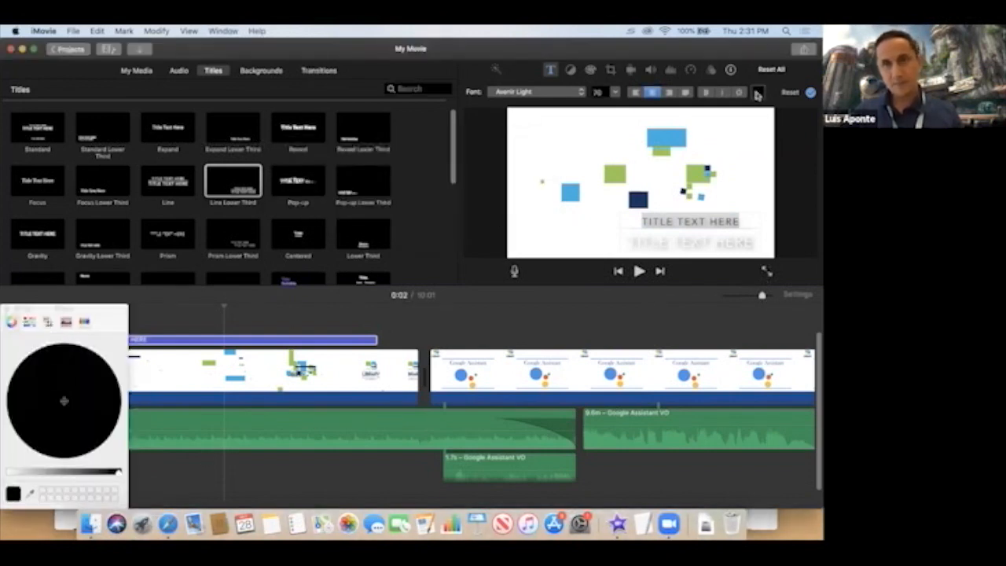
left_click_drag(65, 469, 118, 471)
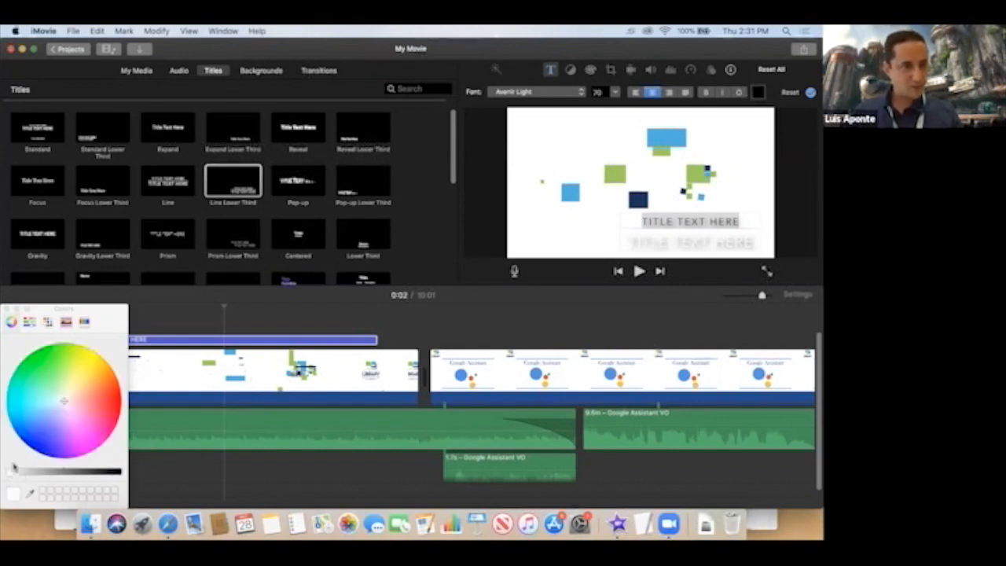
left_click(41, 358)
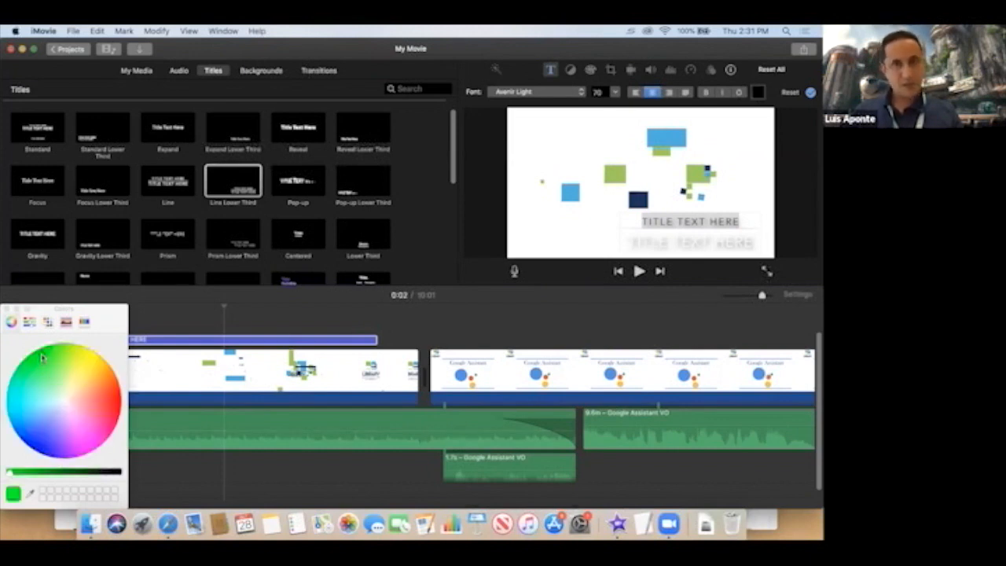
left_click(579, 244)
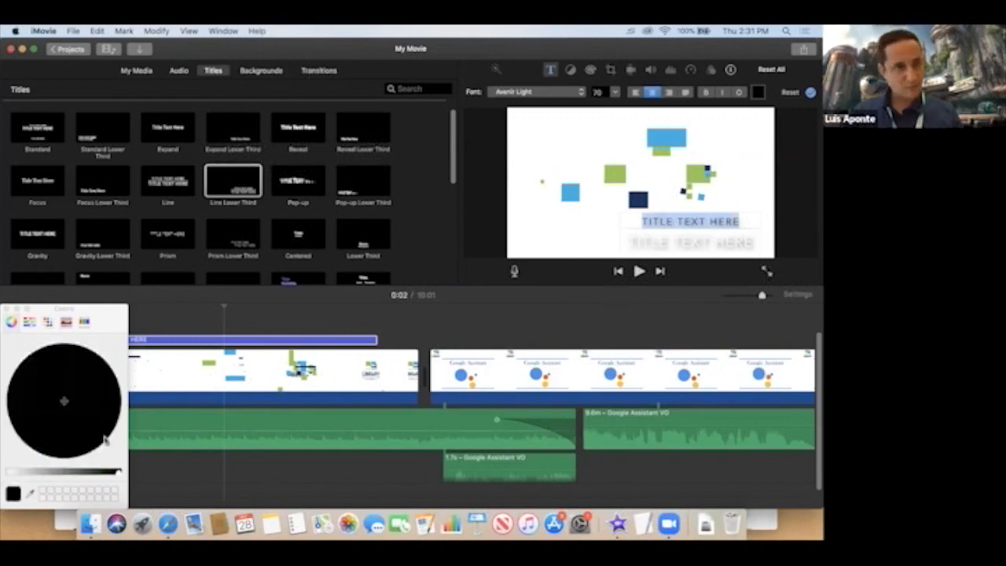
left_click(11, 474)
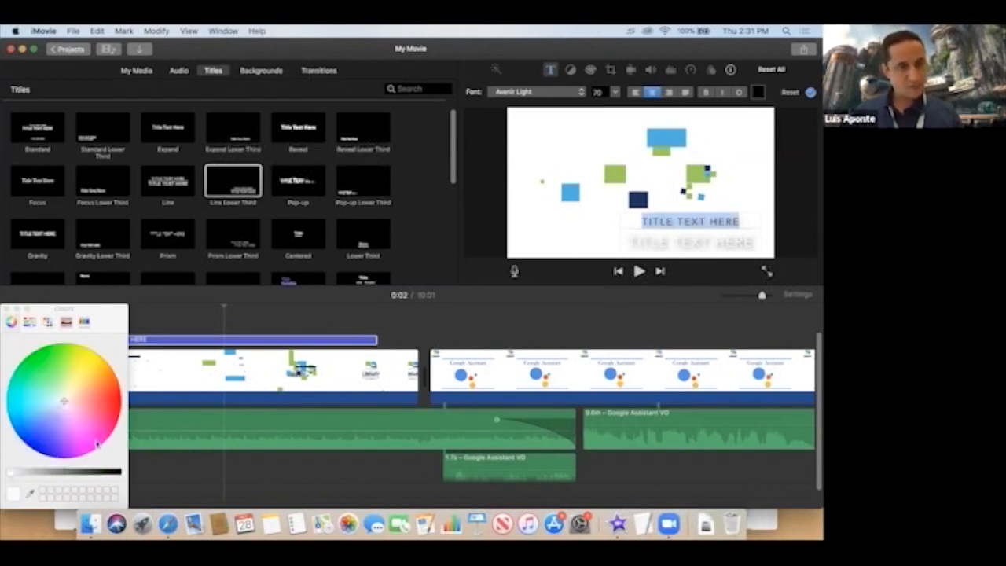
left_click(32, 364)
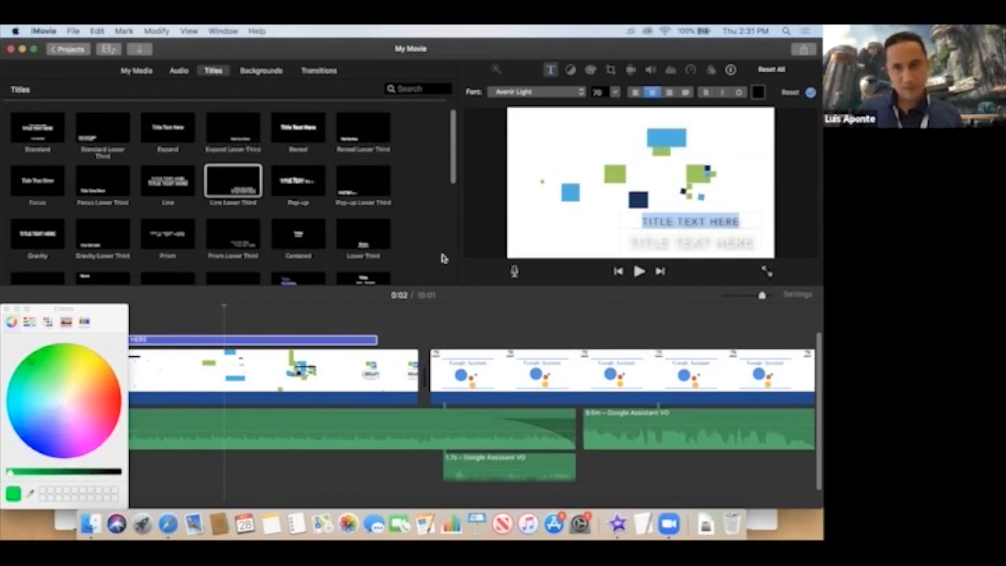
Set the text color of the title's upper line to green.
left_click(658, 225)
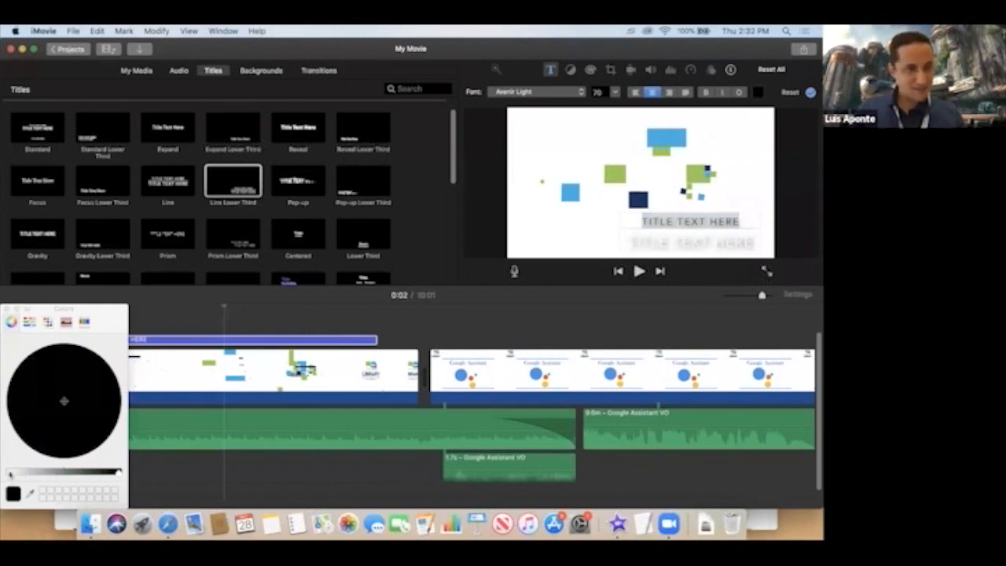
left_click_drag(10, 474, 118, 472)
left_click(44, 362)
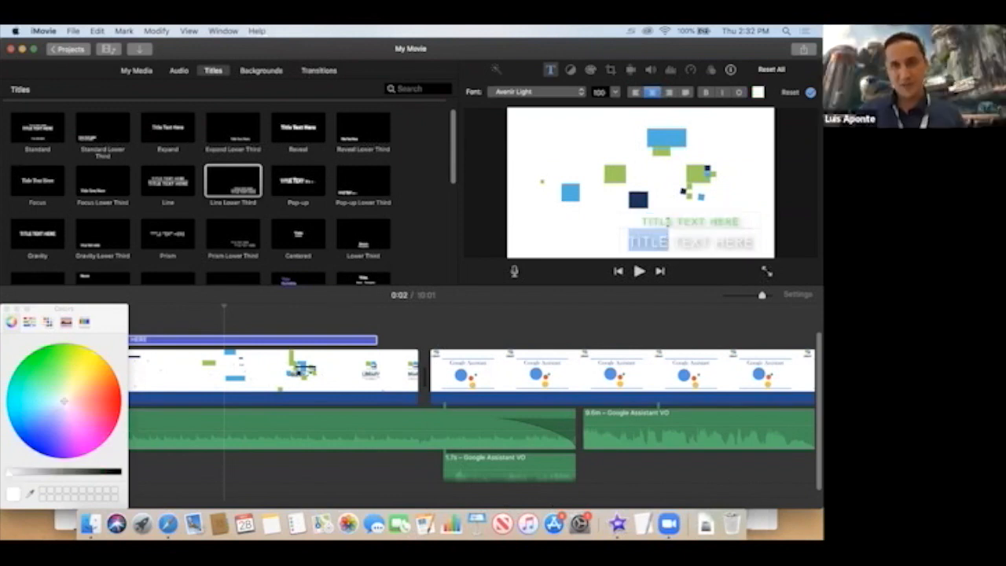
Select the whole upper title line, look through the available fonts, and make the line bold.
double_click(667, 221)
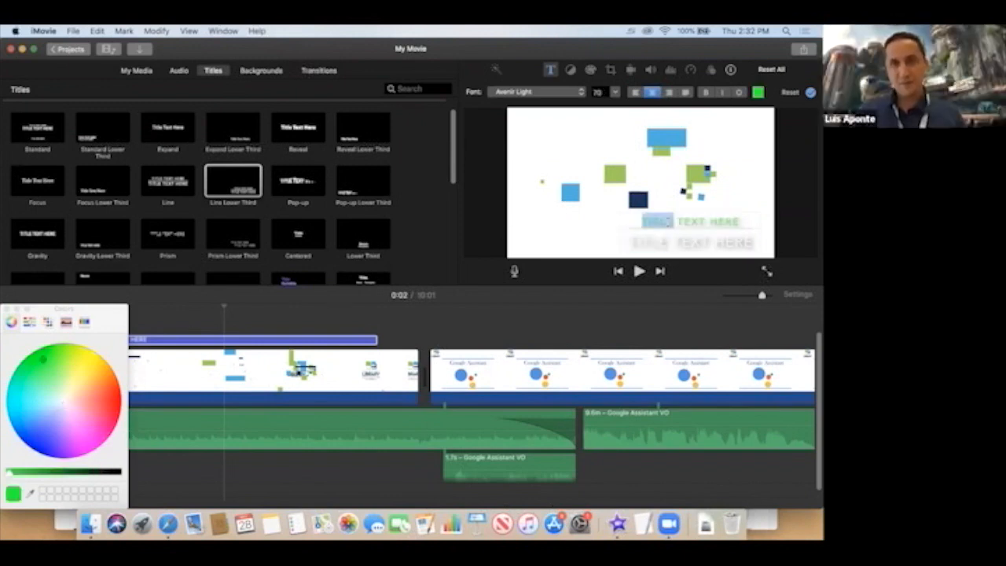
left_click(668, 224)
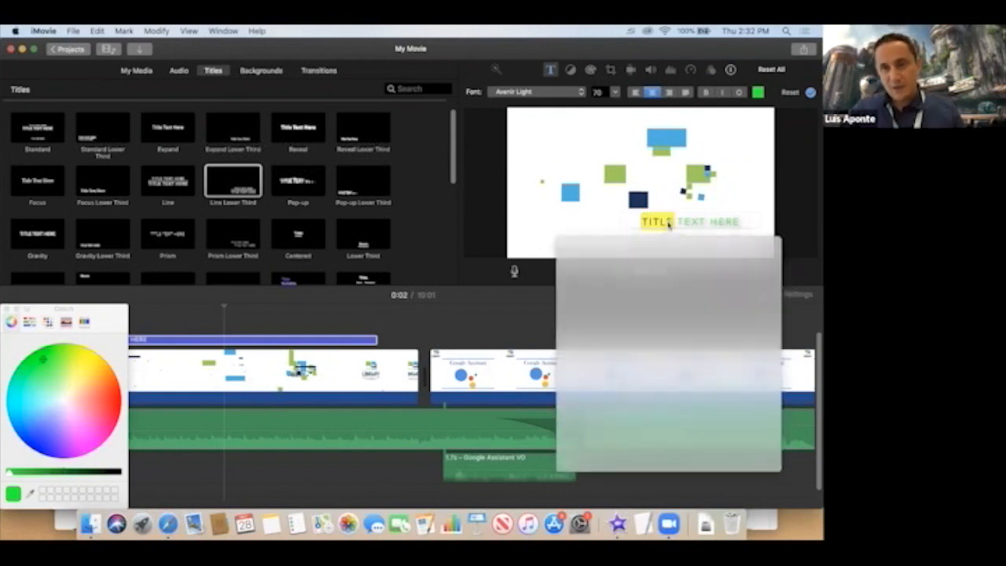
left_click(667, 221)
triple_click(666, 221)
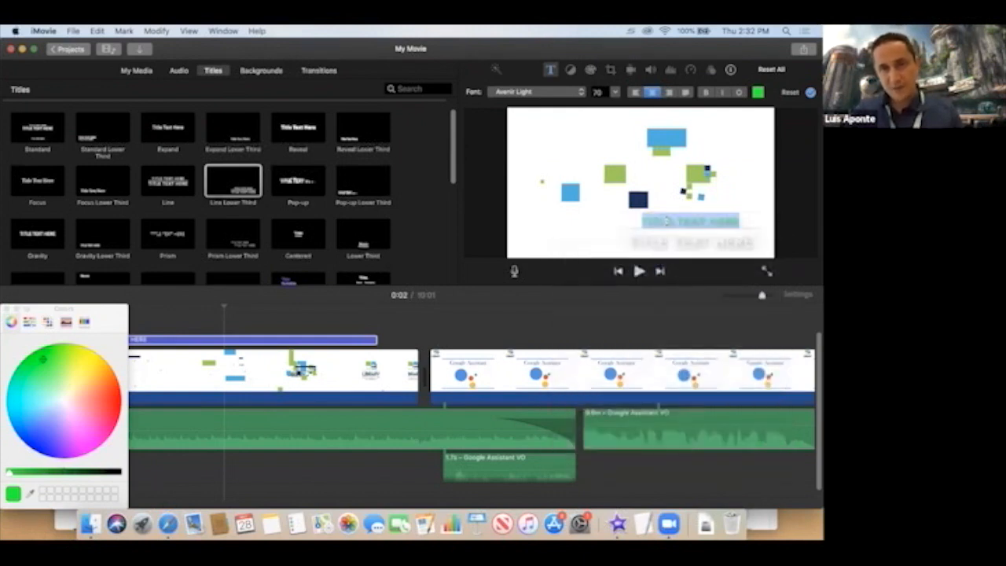
left_click(580, 93)
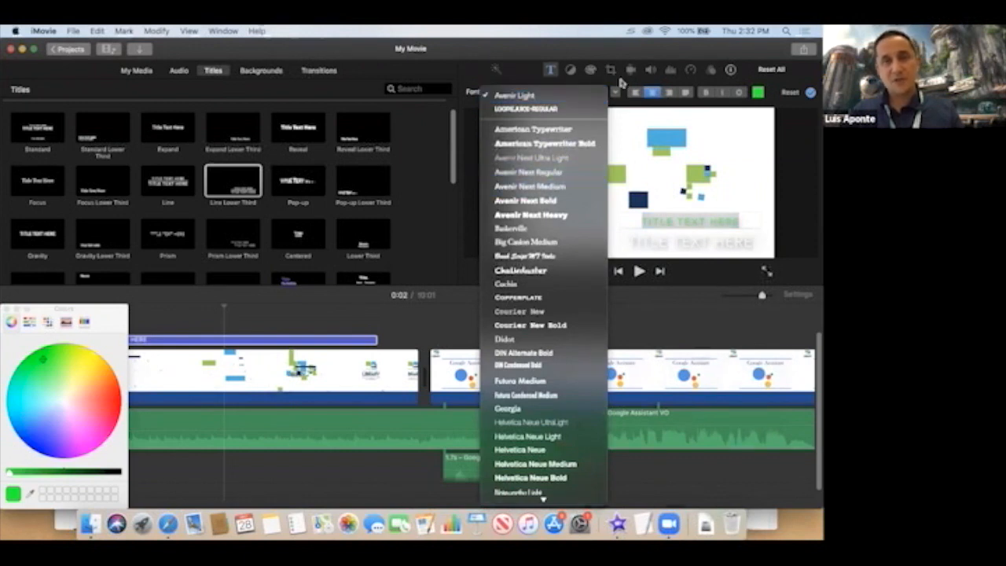
left_click(621, 82)
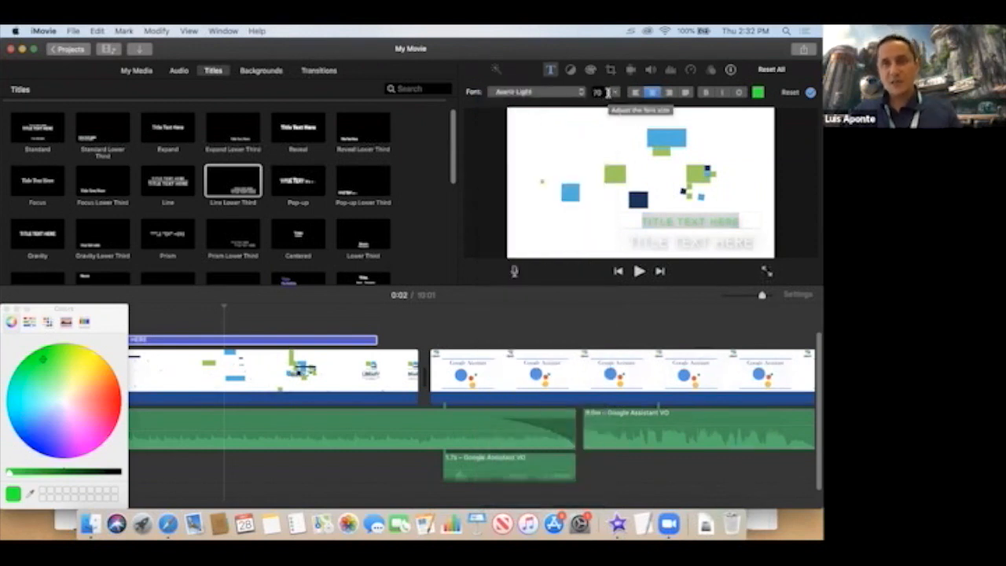
left_click(706, 92)
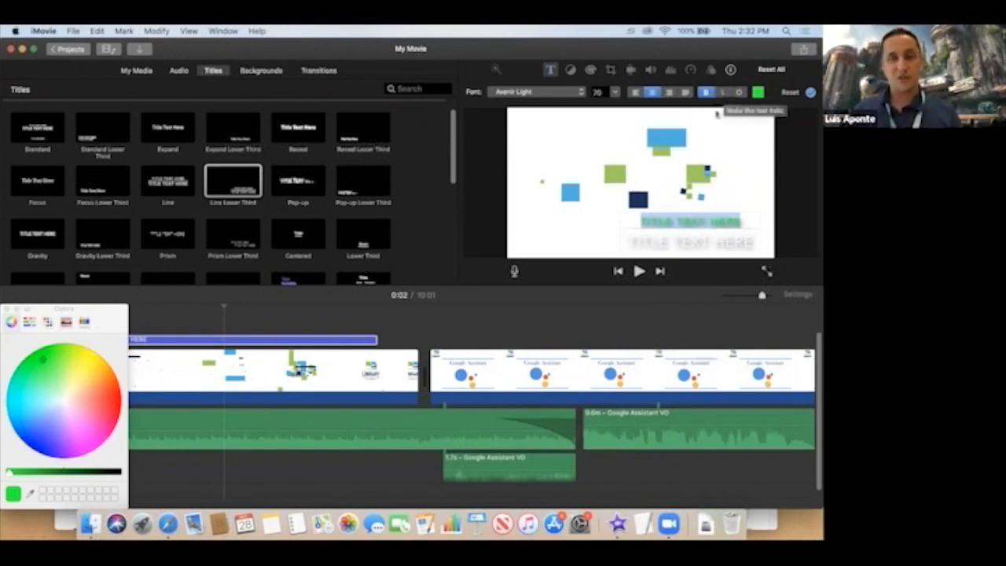
Delete the lower text line of the Line Lower Third title and finish editing its text.
left_click(656, 231)
triple_click(656, 239)
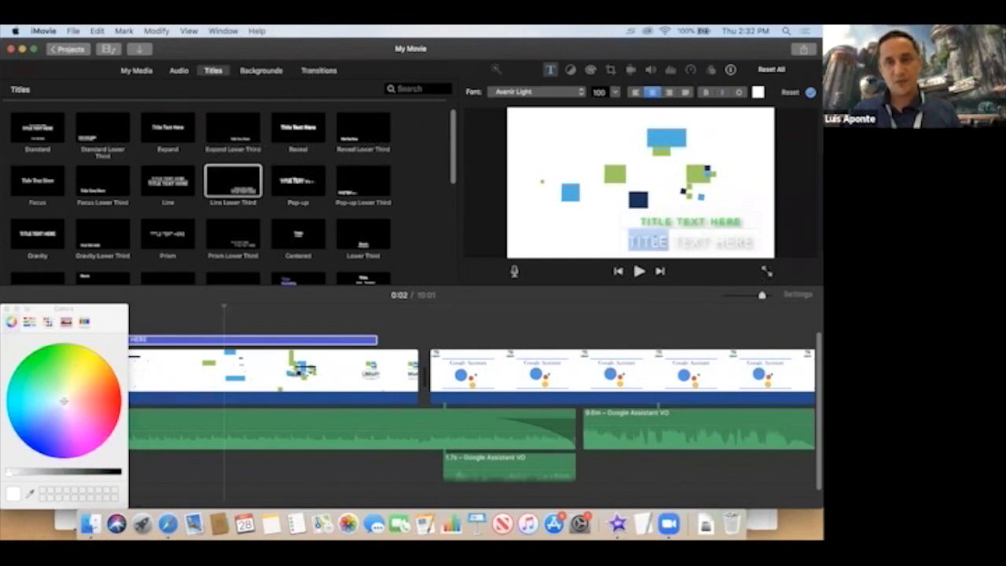
key("BackSpace")
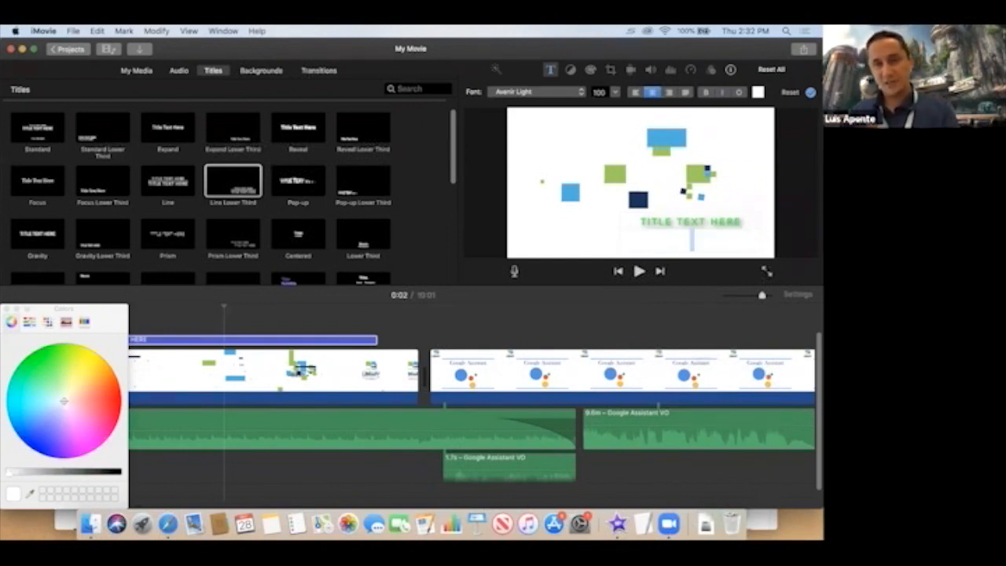
left_click(592, 233)
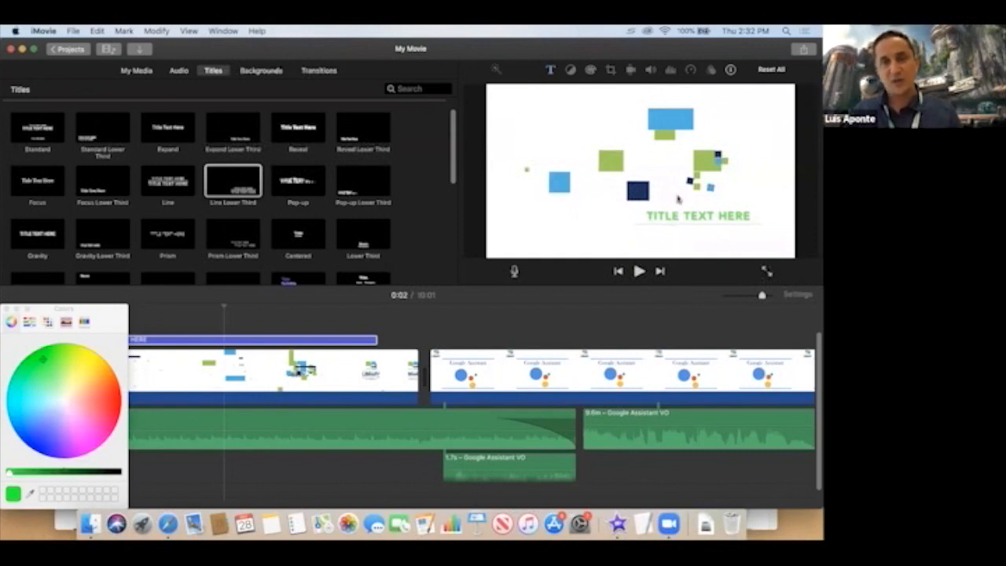
Close the color picker and delete the Line Lower Third title from above the intro clip.
left_click(267, 338)
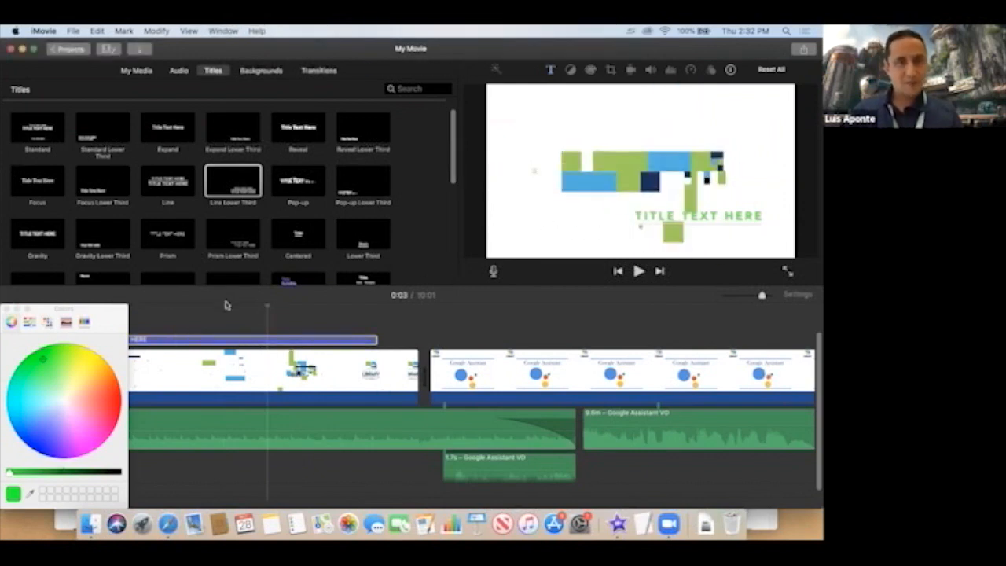
left_click(6, 308)
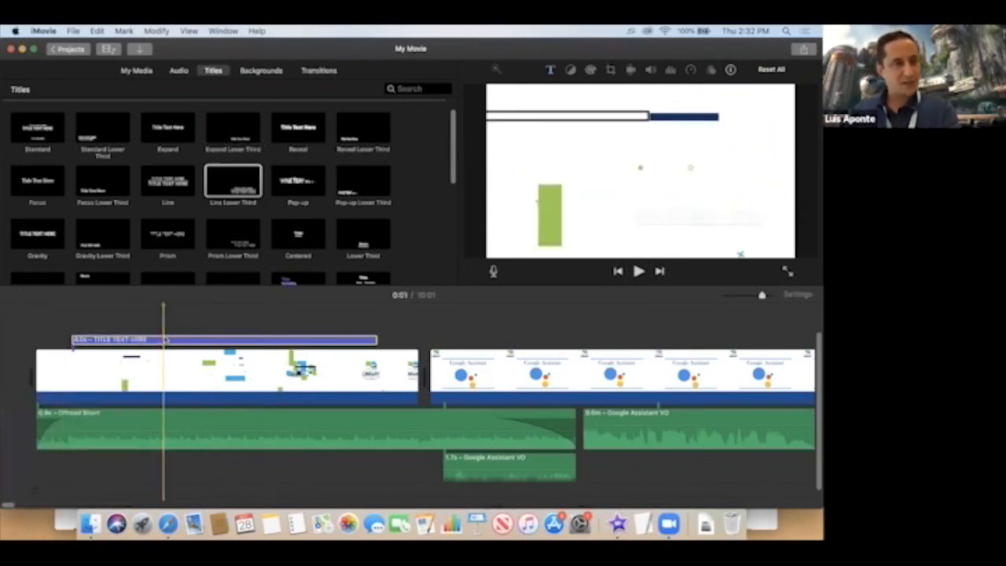
key("Delete")
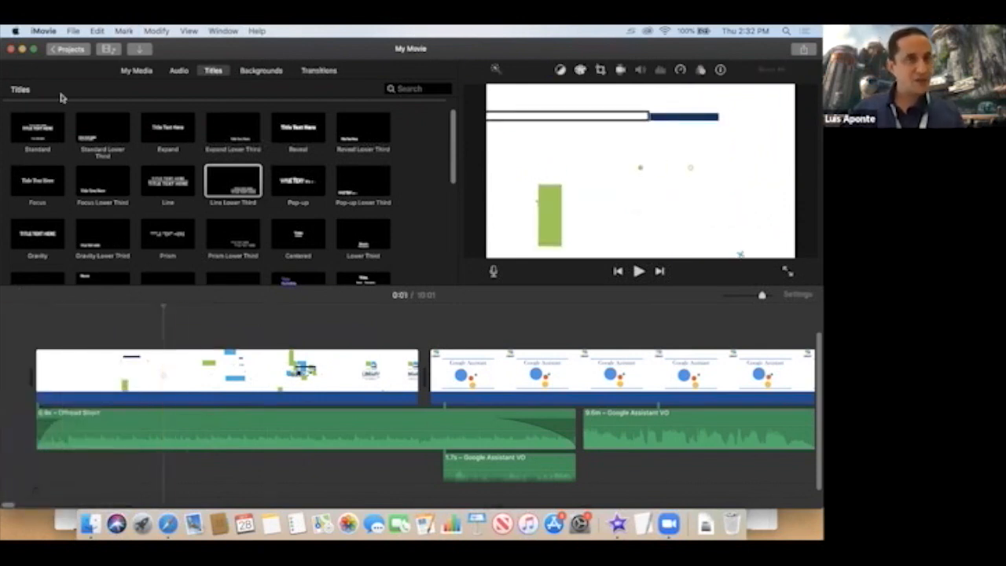
Overlay an Expand Lower Third title near the start of the intro and delete it again.
left_click(234, 136)
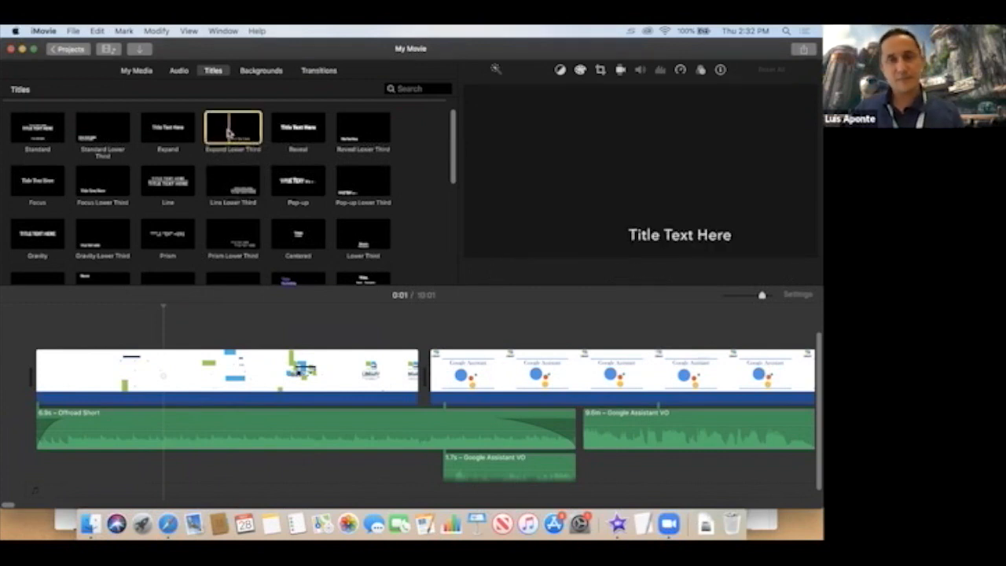
left_click_drag(236, 134, 56, 327)
left_click(90, 341)
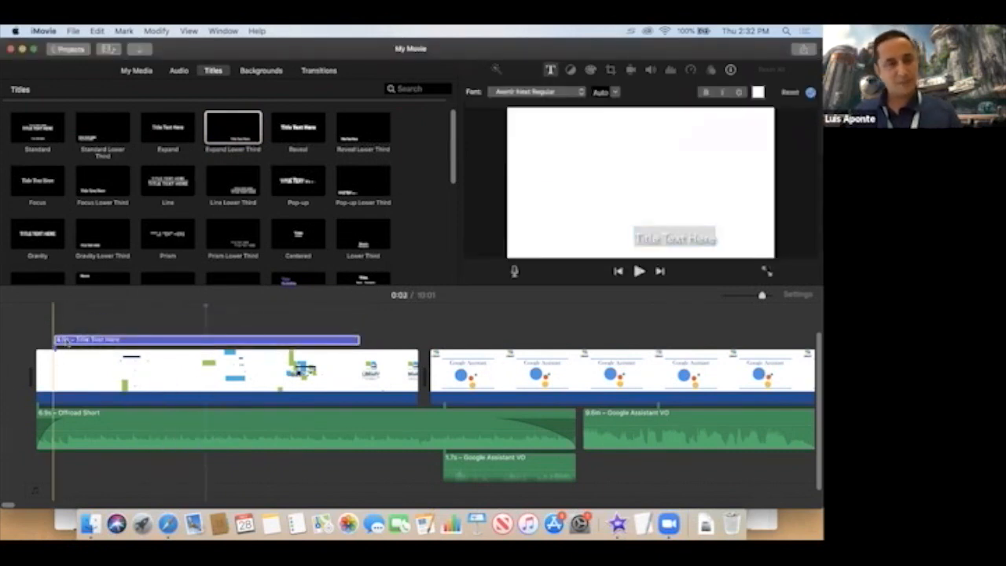
key("Delete")
Insert a 4.0 s Expand Lower Third title as its own clip before the intro and play it.
left_click_drag(223, 127, 5, 379)
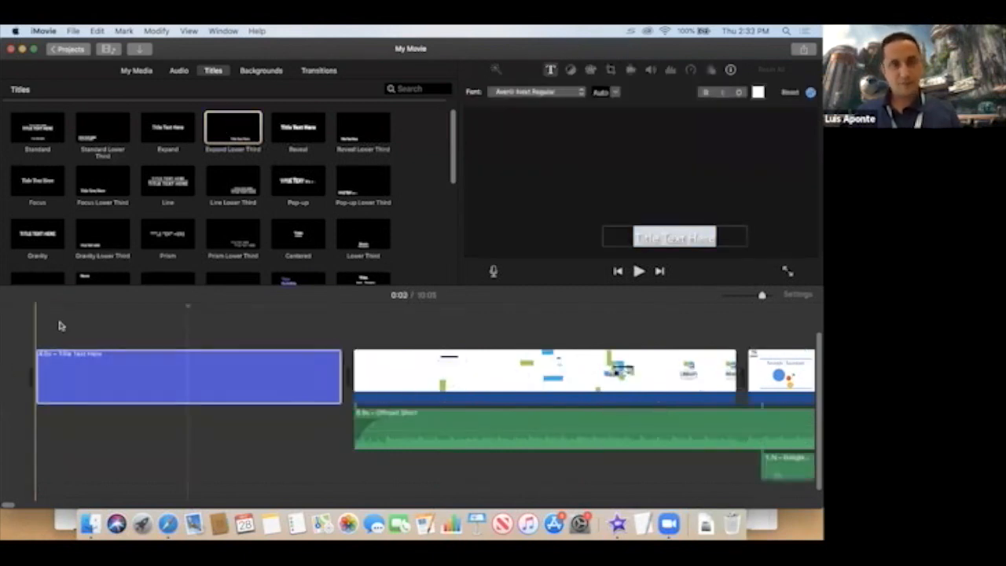
key("space")
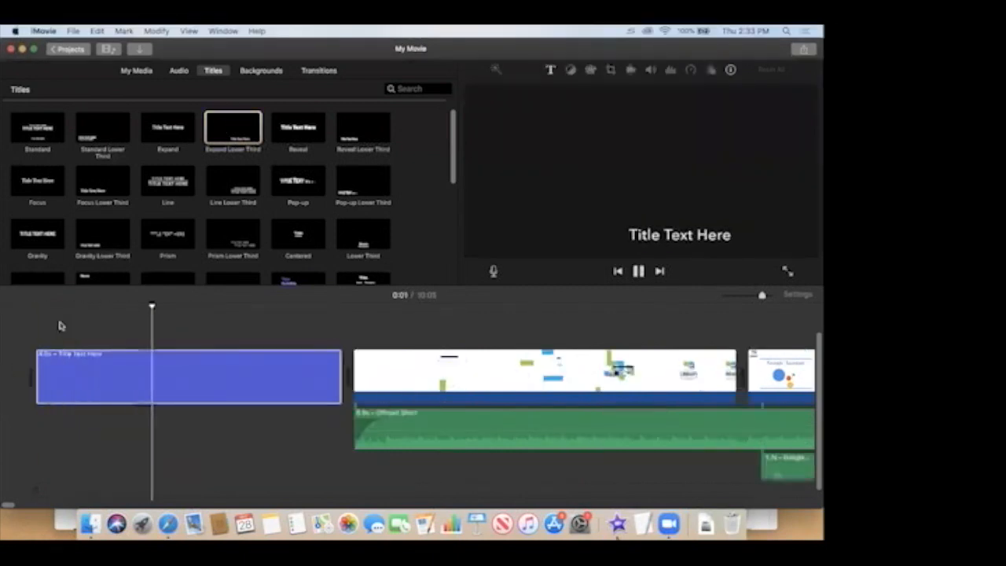
key("space")
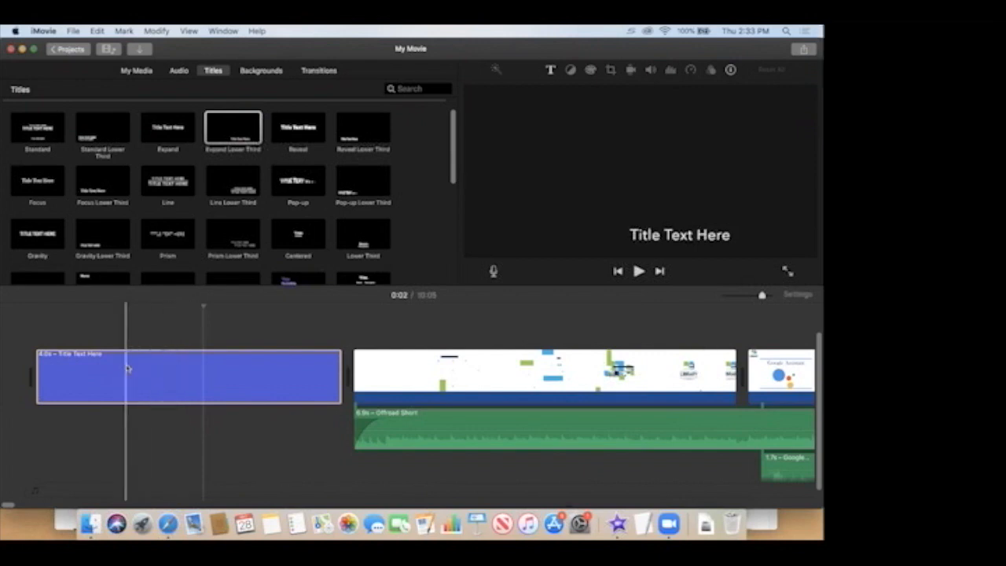
Color the text of the standalone opening title green and apply the outline style to it.
left_click(127, 368)
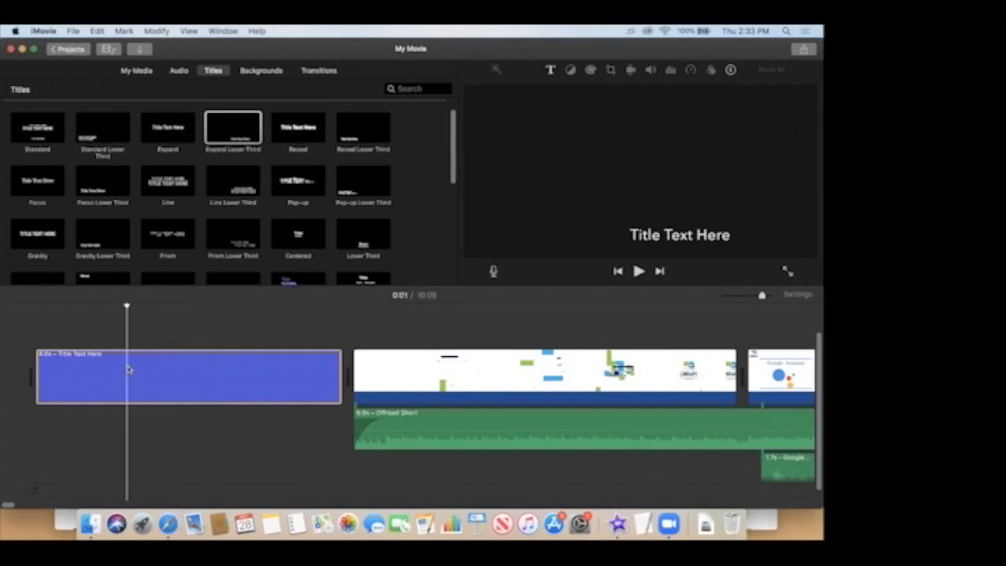
left_click(196, 375)
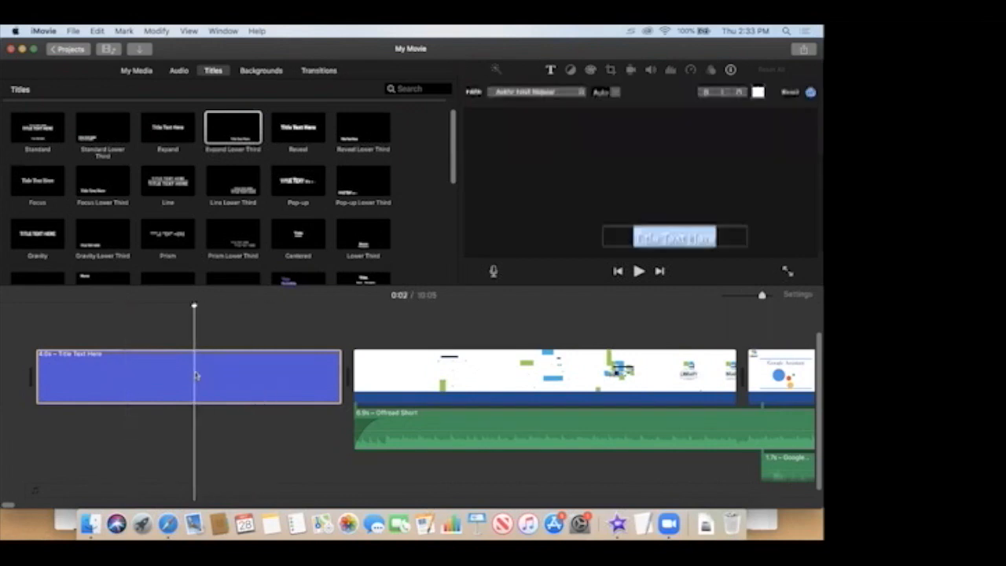
left_click(141, 370)
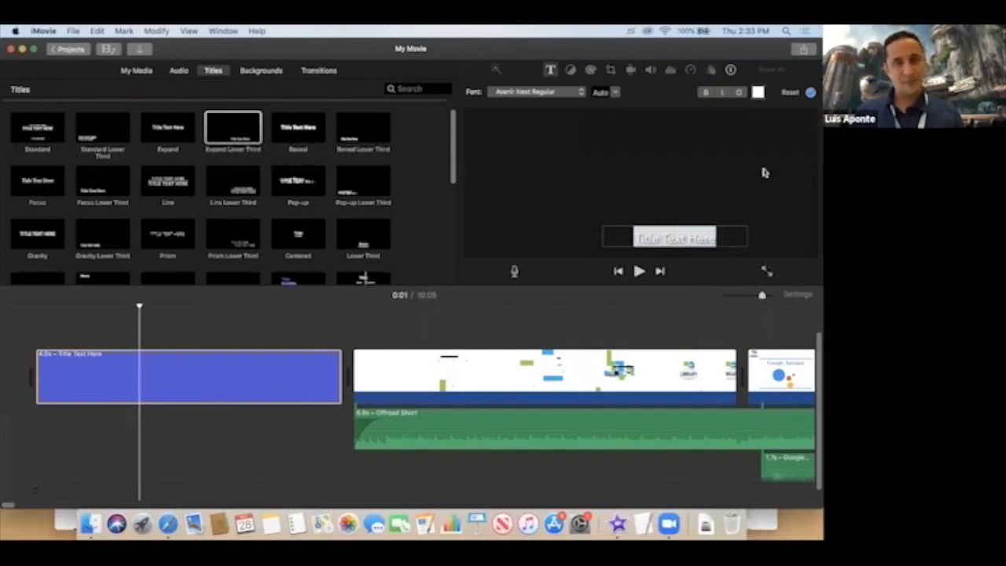
left_click(640, 229)
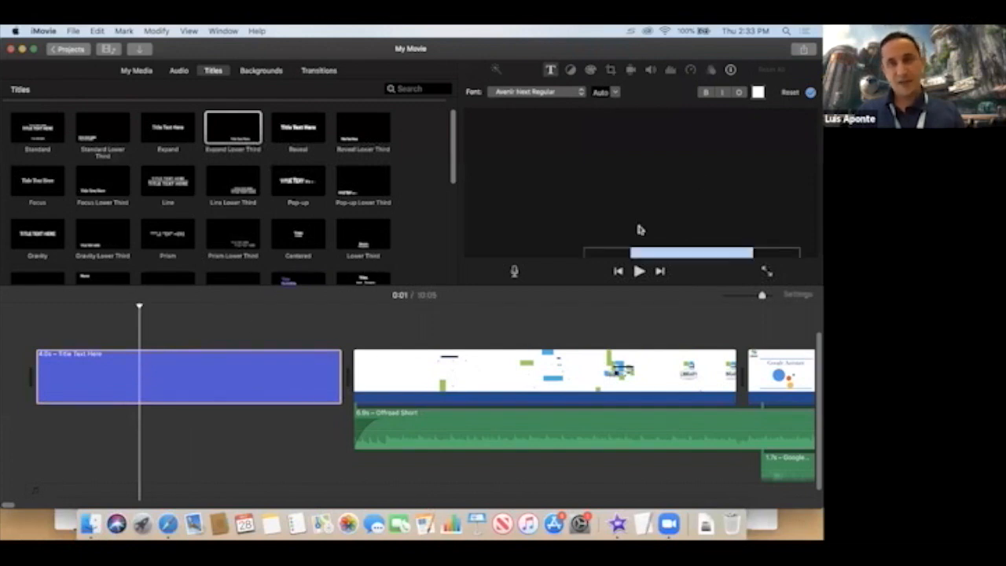
left_click(158, 366)
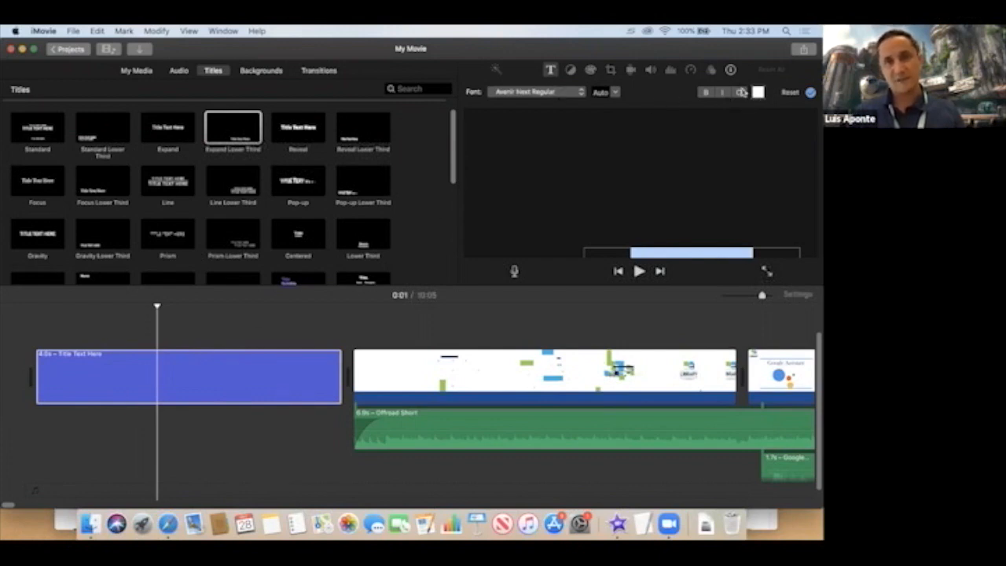
left_click(757, 93)
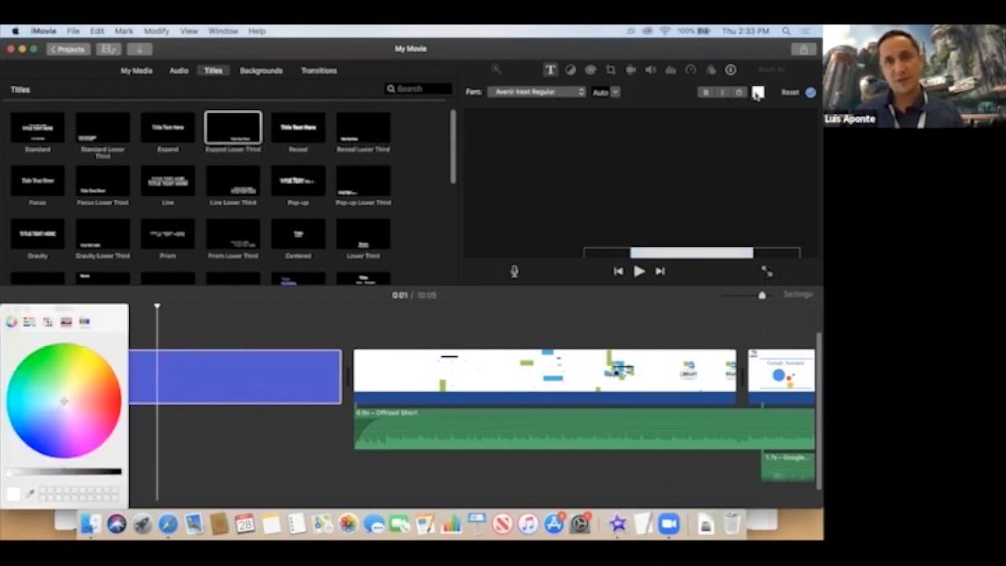
left_click(38, 361)
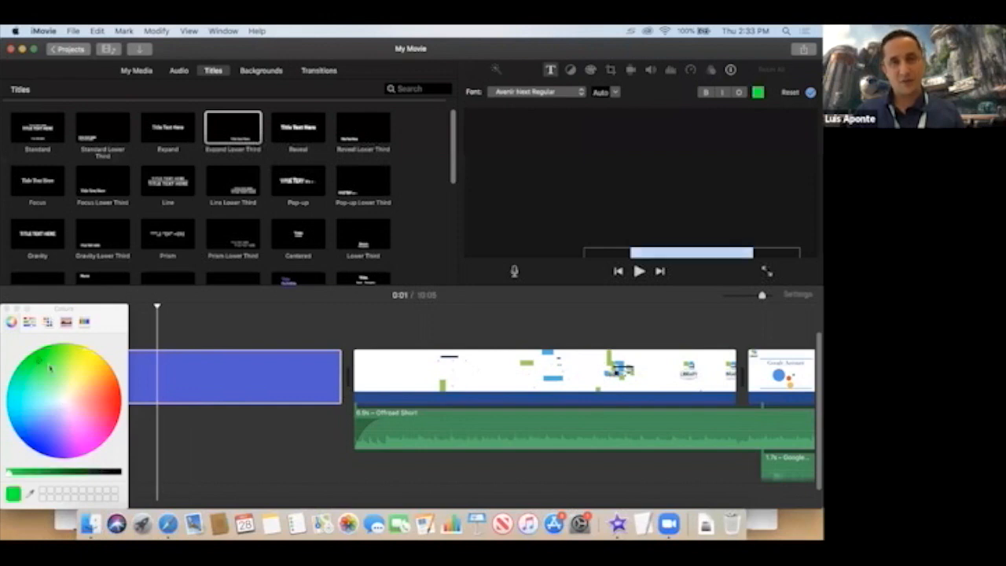
left_click(228, 424)
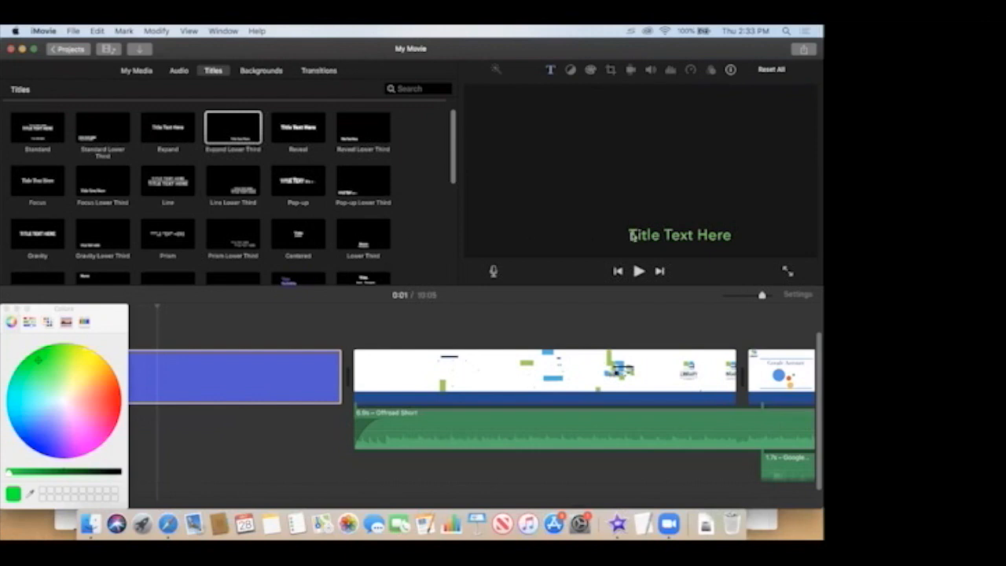
left_click(247, 385)
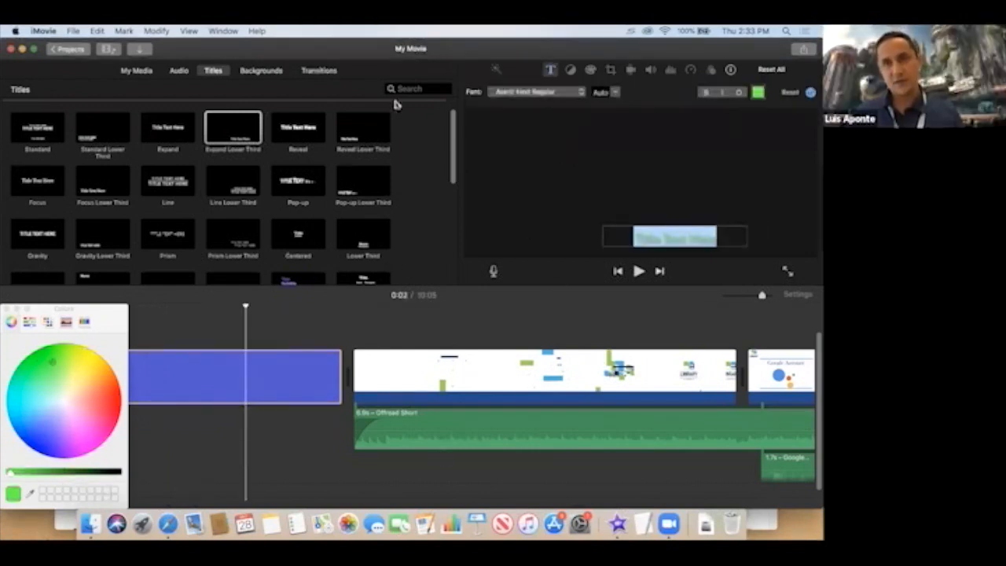
left_click(738, 92)
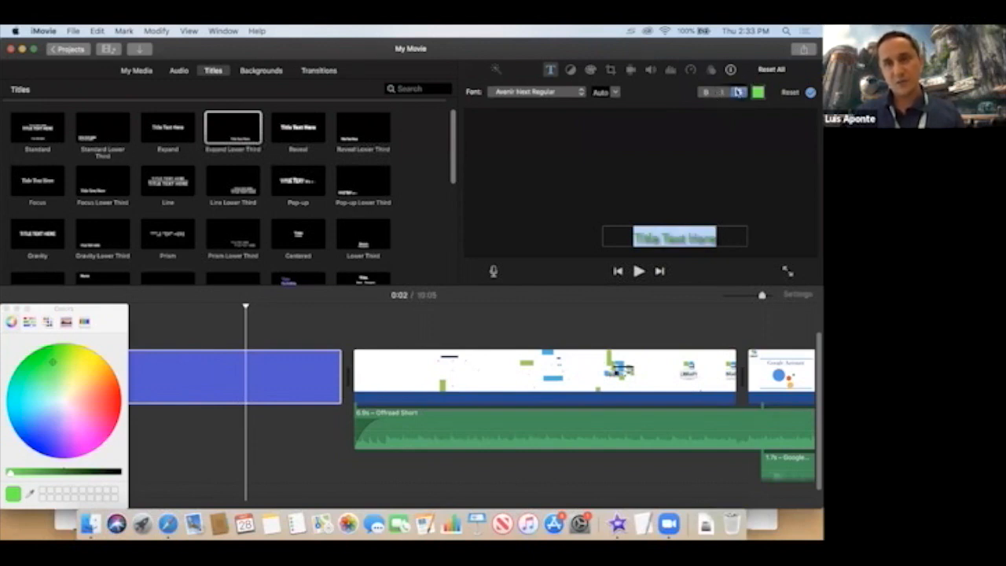
Remove the outline style from the opening title, set its text to Avenir Next Bold, and close the color picker.
left_click(739, 93)
left_click(707, 92)
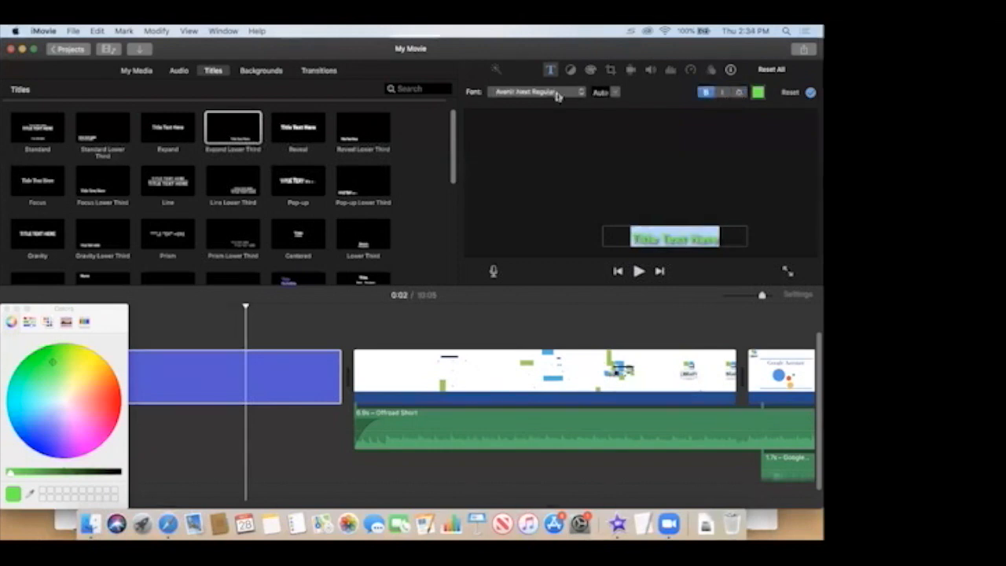
left_click(557, 93)
left_click(547, 120)
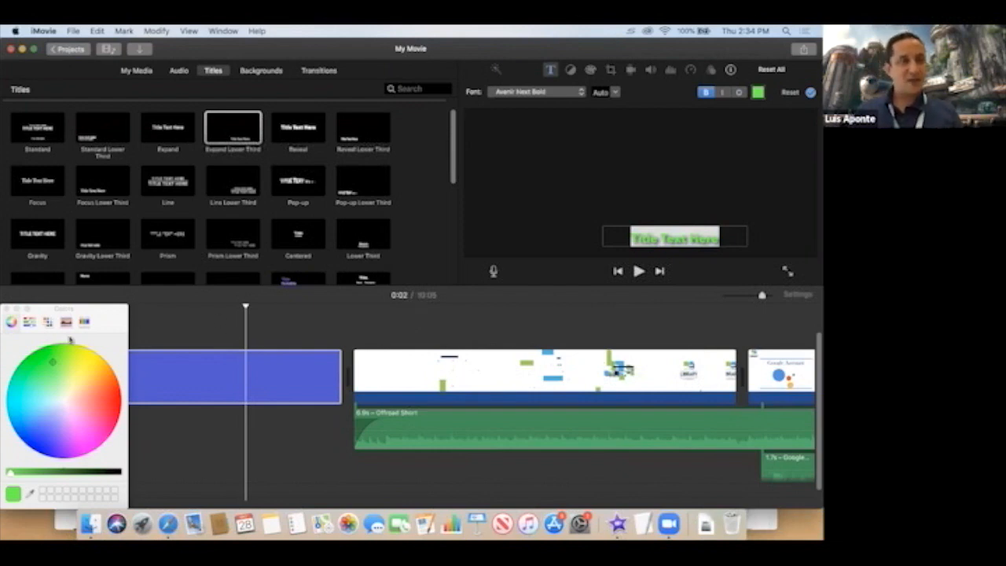
left_click(7, 309)
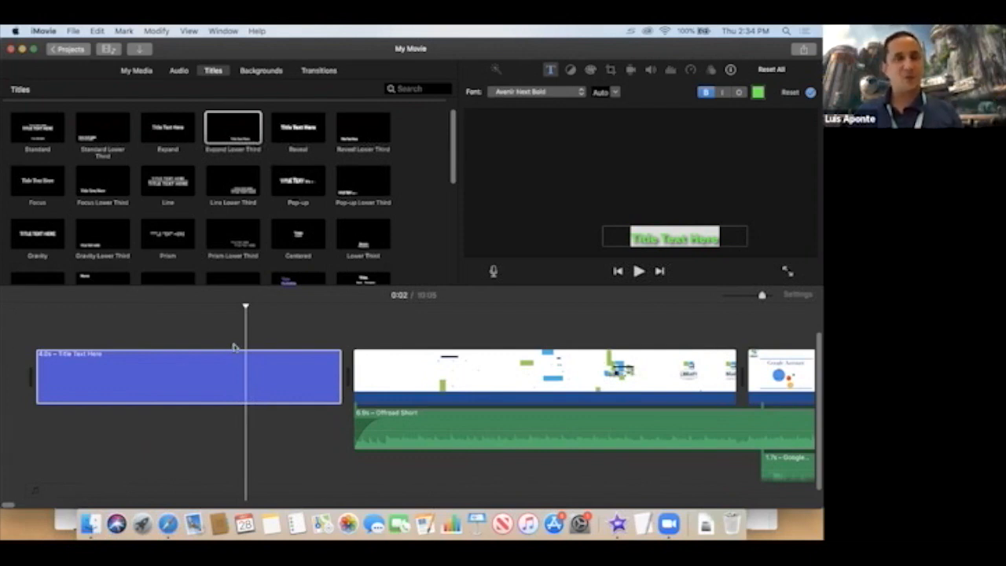
Add the Offroad Medium jingle twice as staggered audio layers beneath the start of the intro clip.
left_click(174, 72)
left_click(140, 227)
left_click_drag(140, 228, 370, 425)
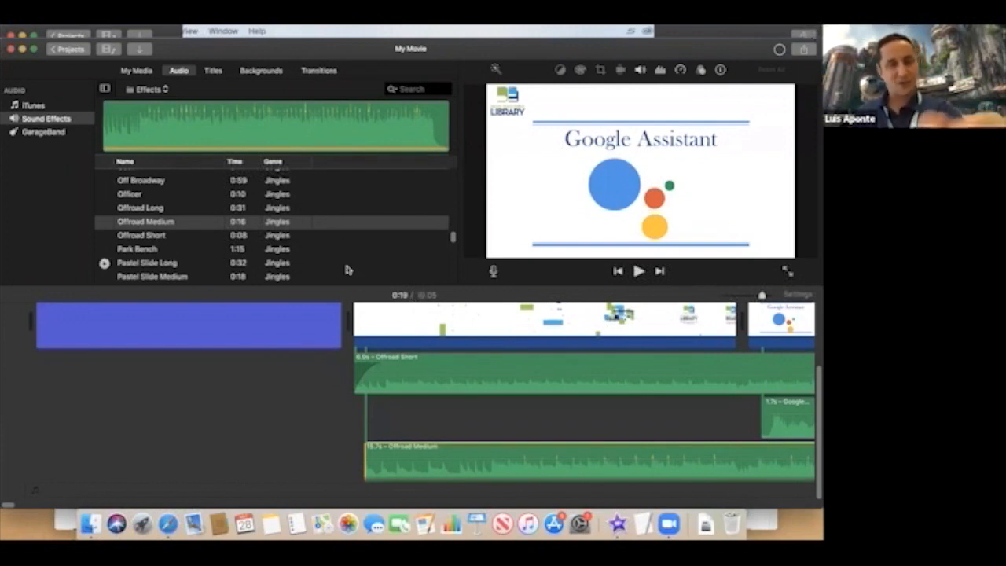
left_click_drag(173, 227, 401, 462)
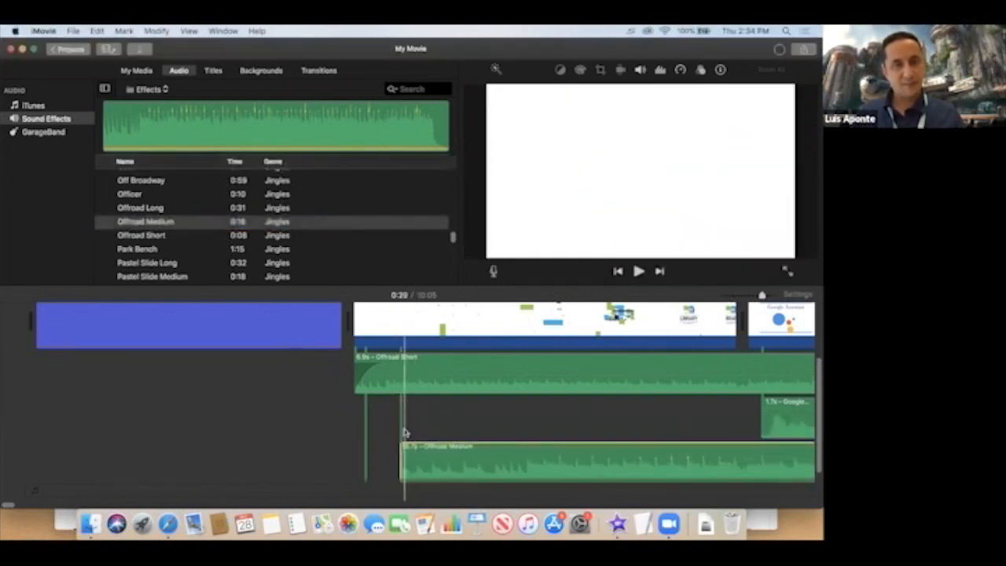
scroll(405, 432, "down", 2)
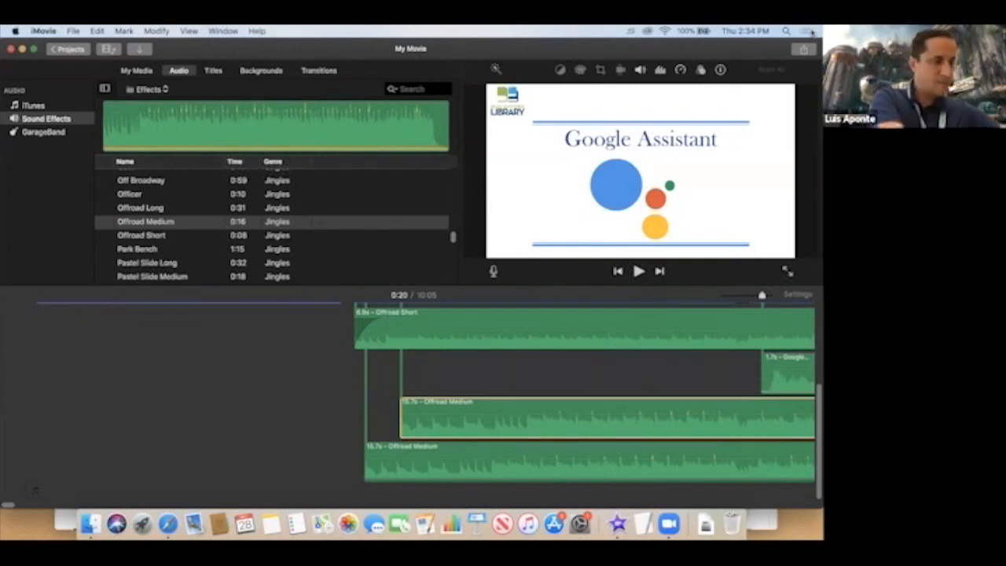
Open and dismiss Notification Center, and add the Offroad Short jingle as another audio layer beneath the intro clip.
left_click(808, 31)
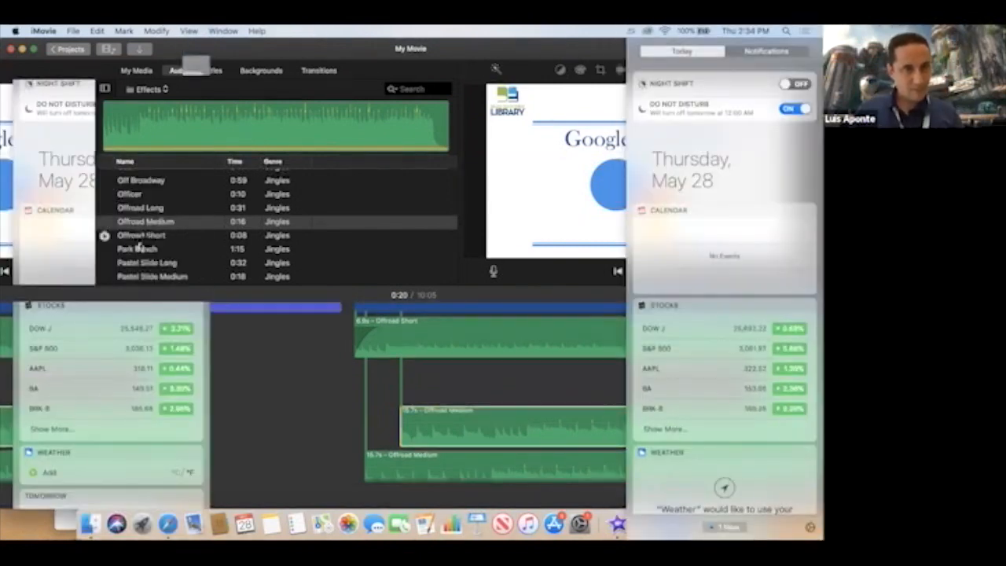
left_click(102, 236)
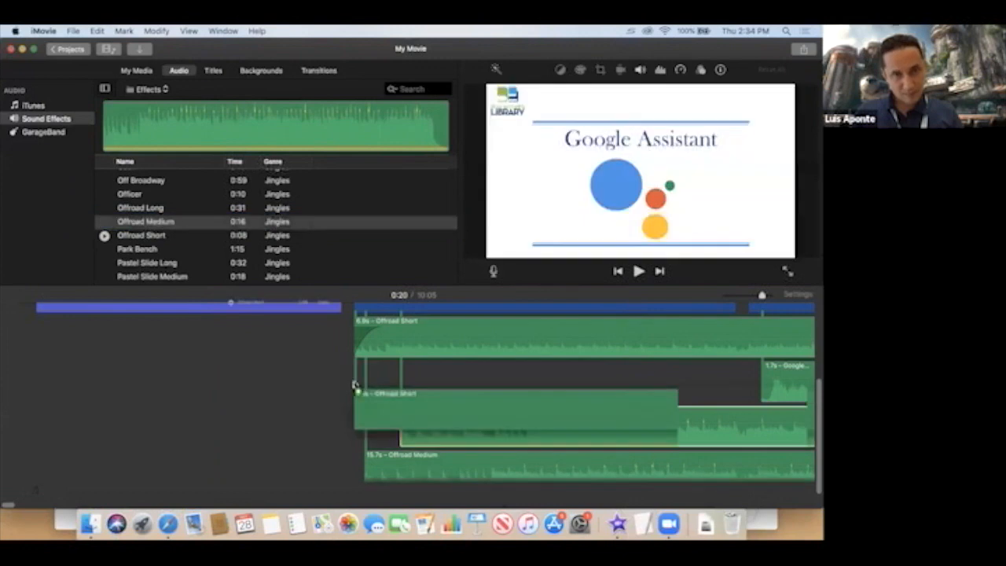
left_click(382, 339)
left_click_drag(382, 340, 370, 477)
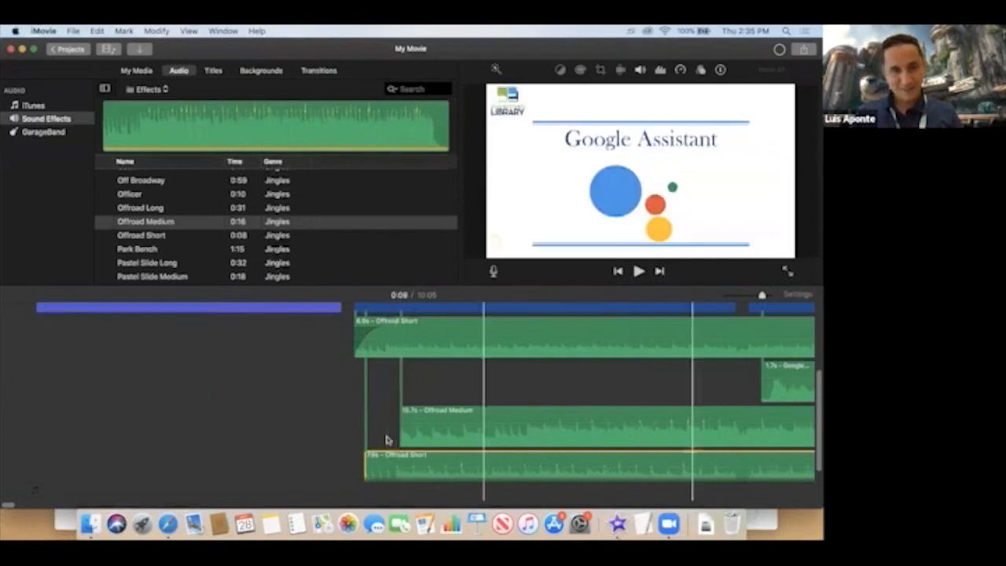
Examine the video clips and the stacked Offroad and voice-over audio clips from the start of the timeline.
scroll(390, 439, "right", 10)
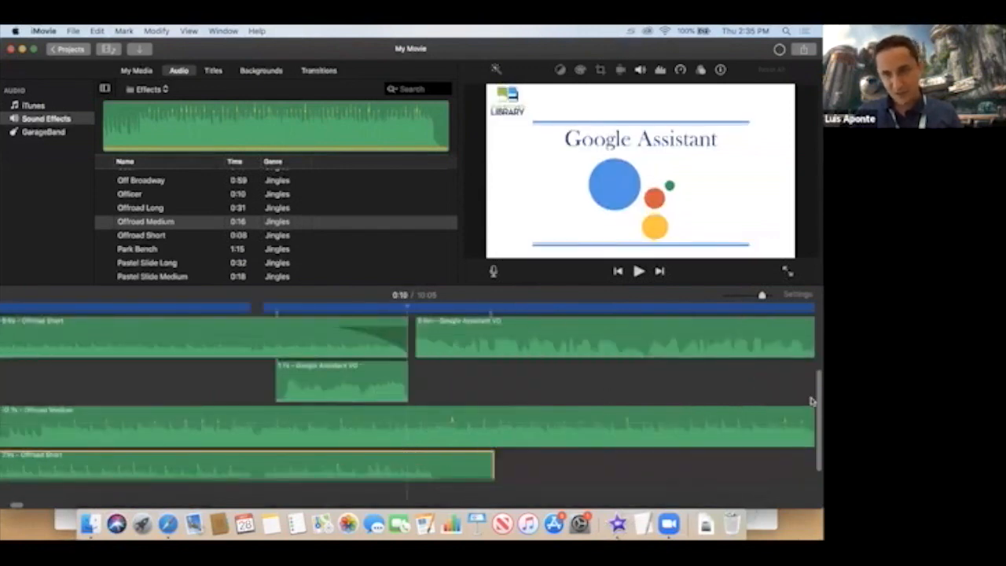
scroll(813, 401, "down", 3)
scroll(812, 458, "up", 3)
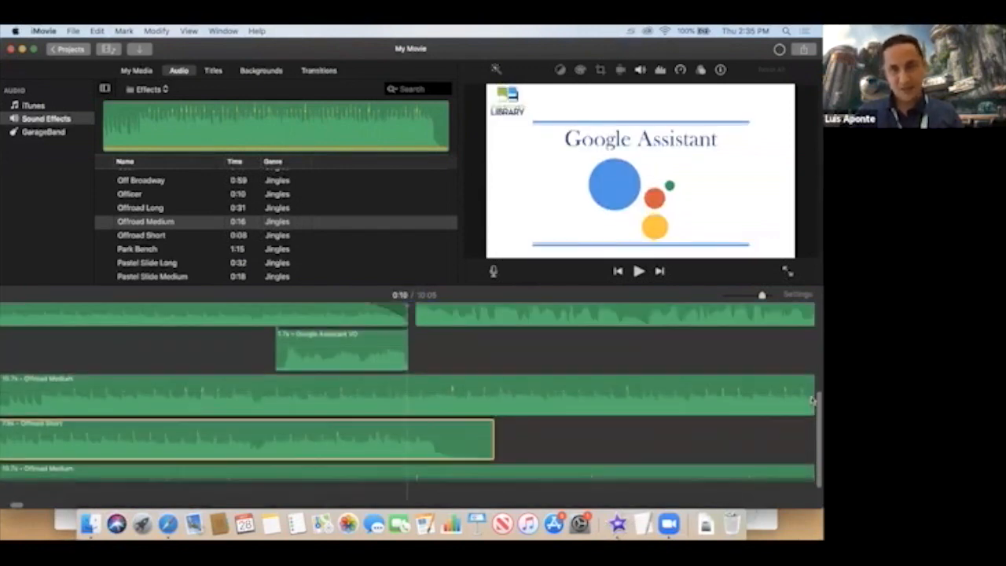
left_click_drag(812, 420, 812, 339)
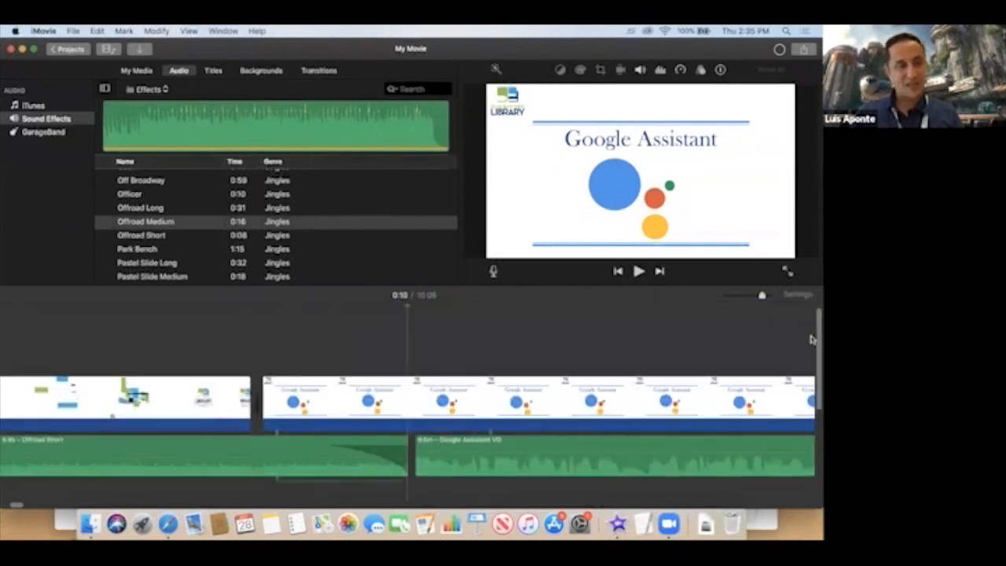
key("Home")
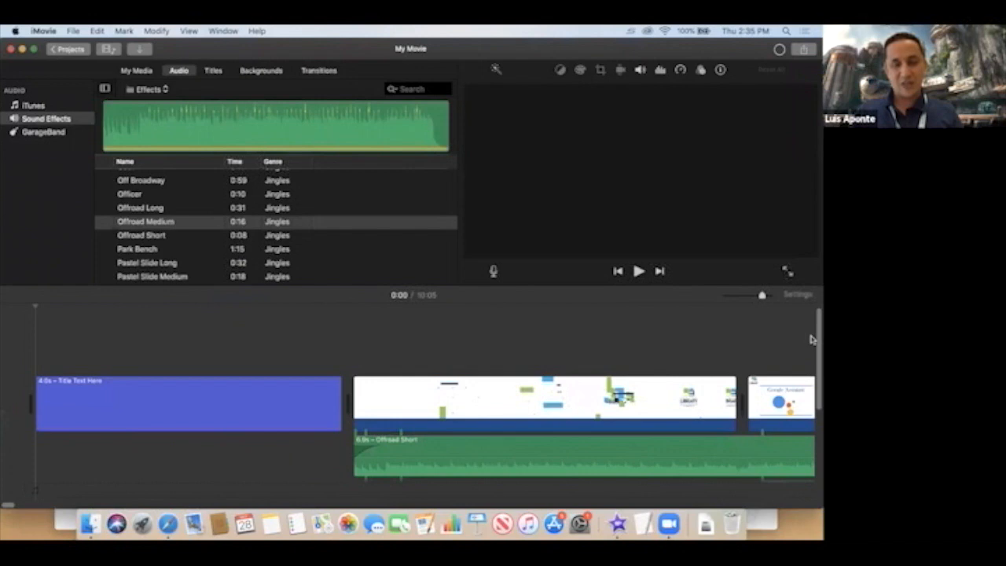
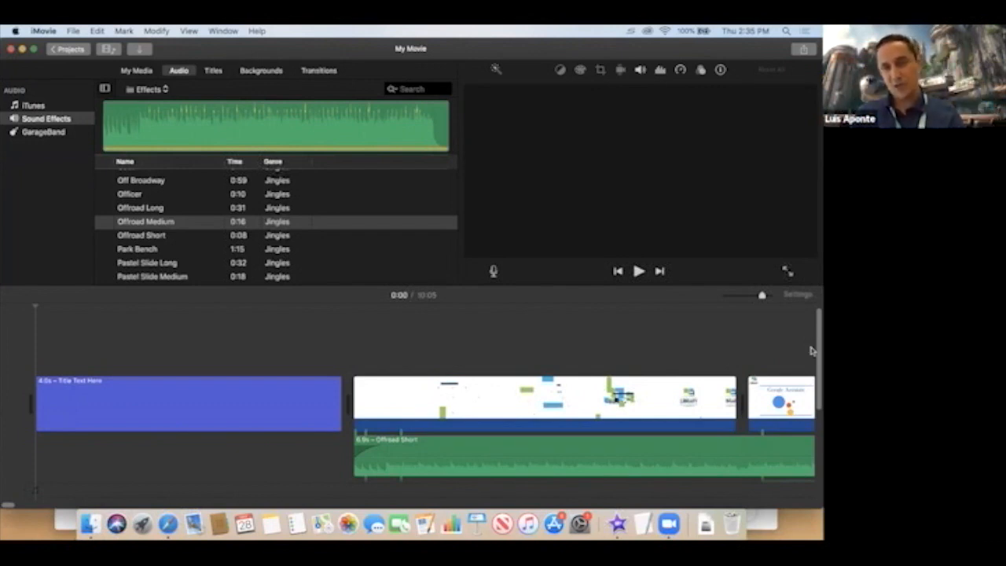
scroll(813, 350, "down", 5)
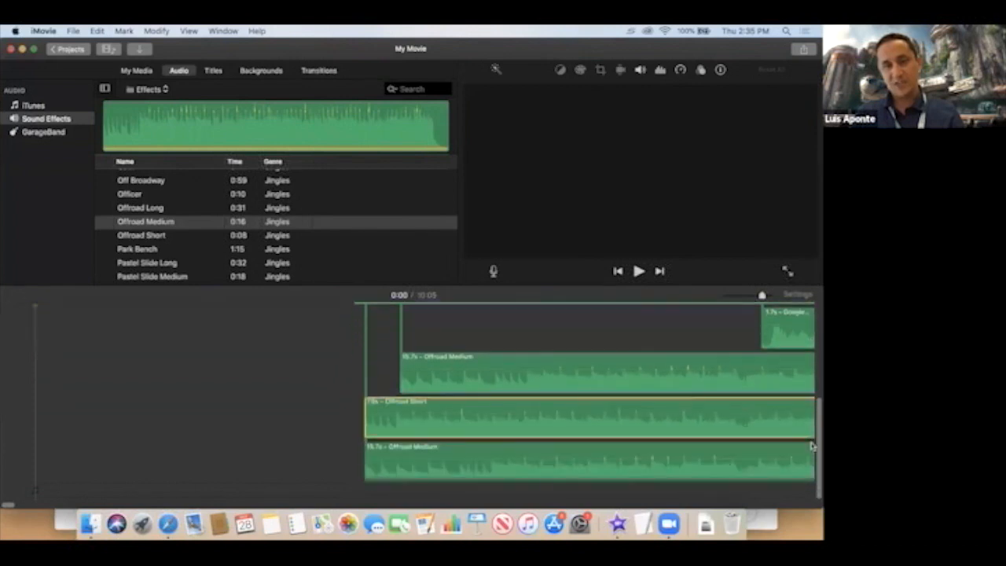
scroll(814, 406, "up", 5)
scroll(813, 406, "down", 5)
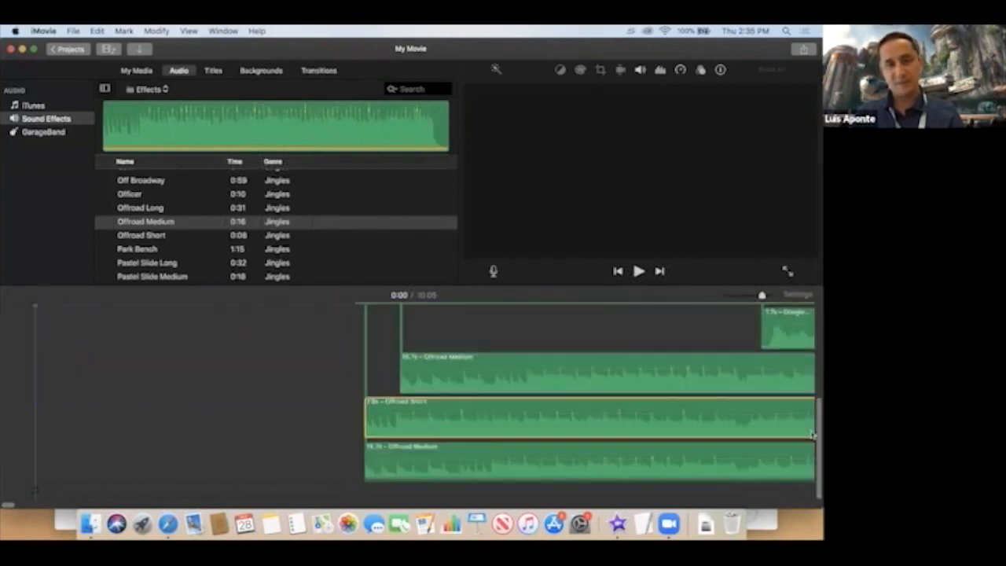
scroll(805, 355, "up", 5)
scroll(805, 356, "up", 2)
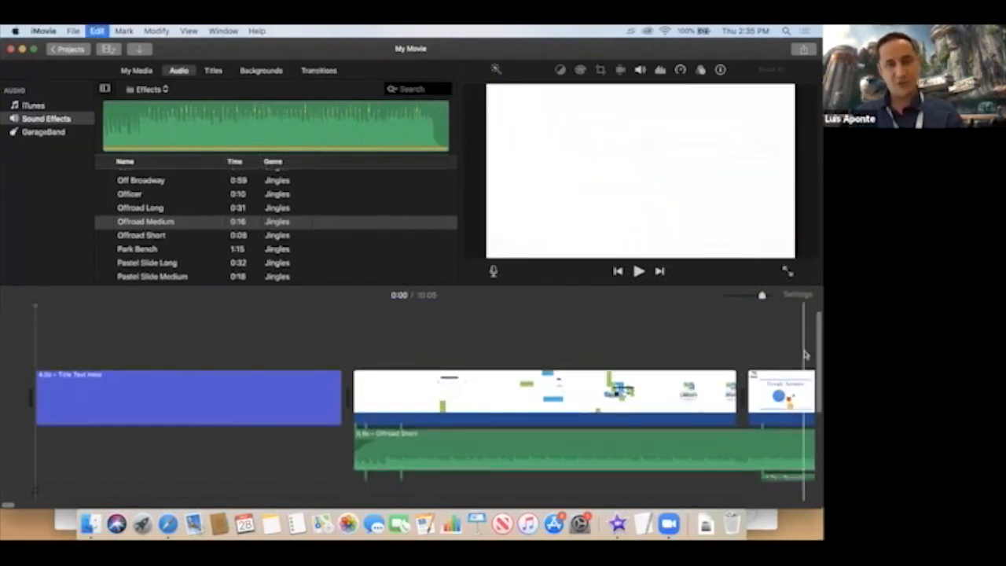
Delete the "Title Text Here" clip from the beginning of the timeline.
scroll(805, 355, "down", 3)
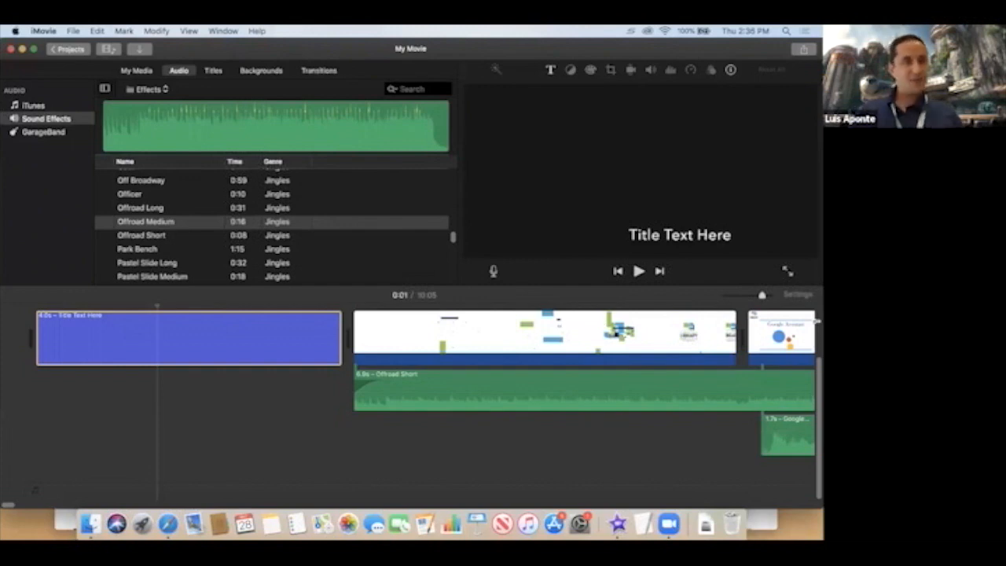
left_click(211, 330)
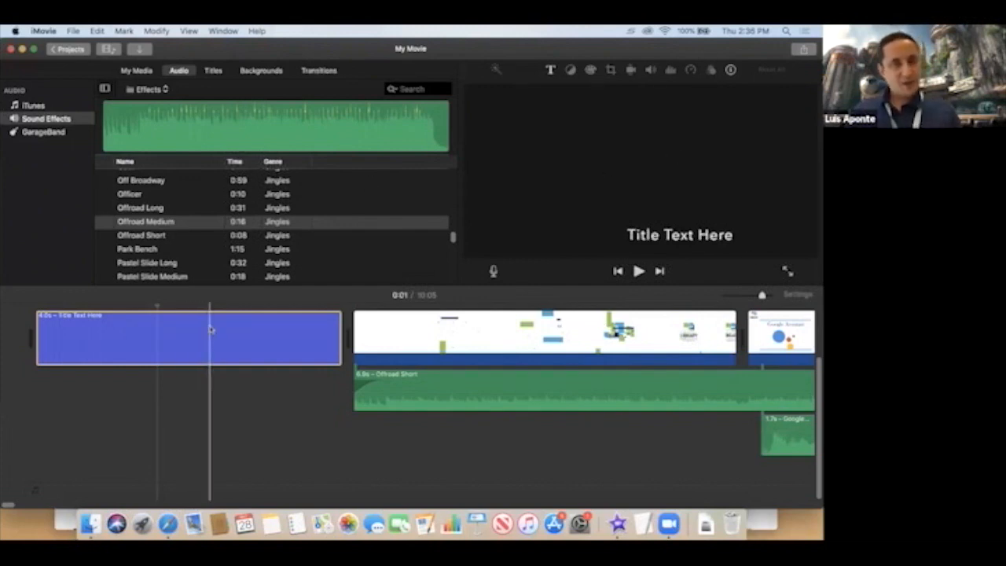
key("Delete")
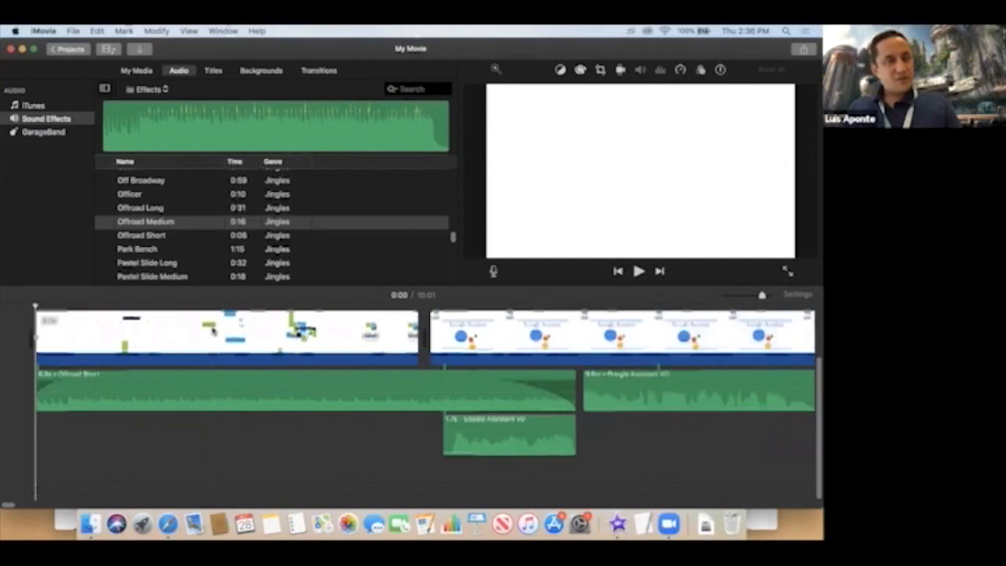
Show the project's imported media in the browser in place of the sound effects.
left_click(143, 74)
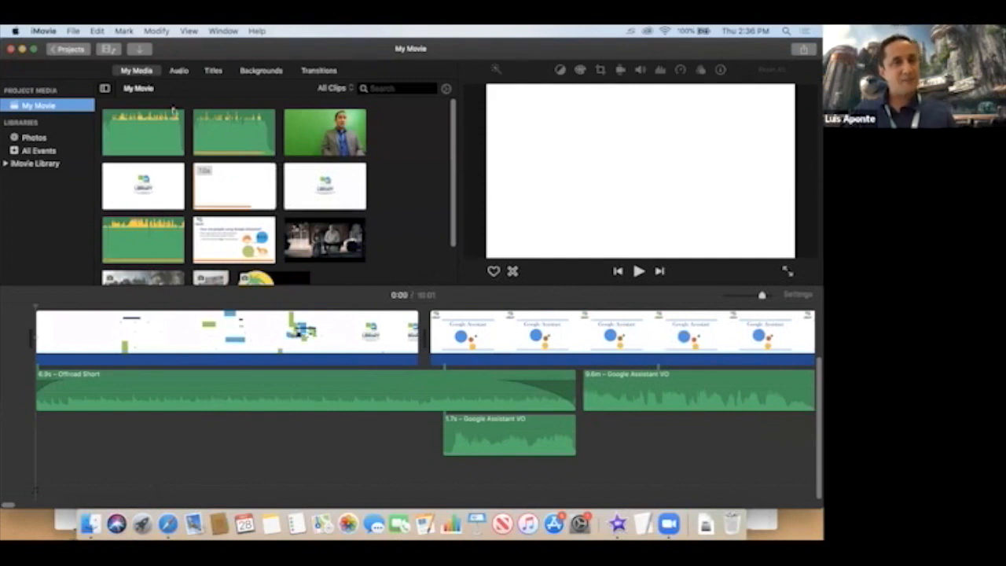
scroll(284, 246, "down", 1)
left_click(283, 246)
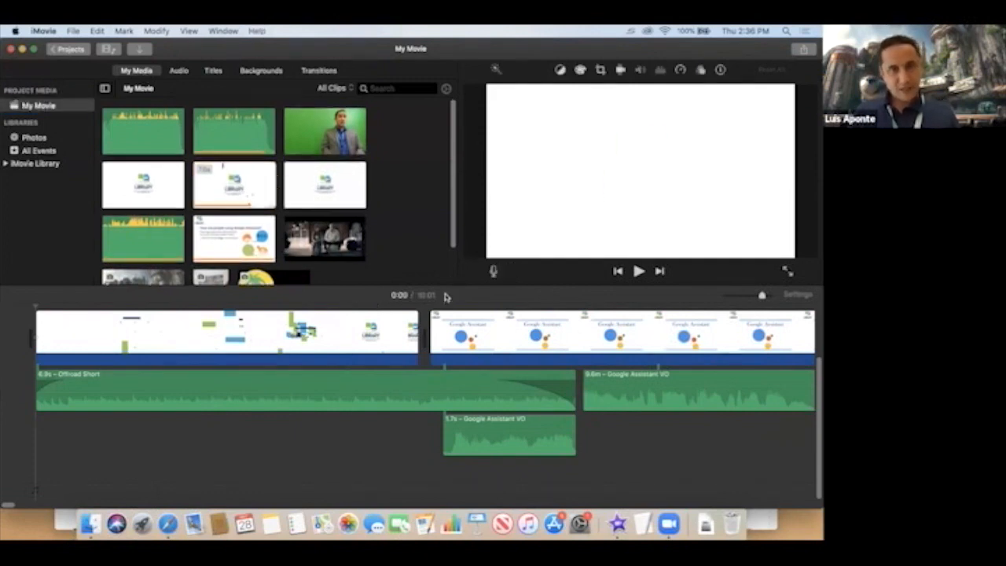
Delete the Offroad Short audio clip beneath the opening library animation.
scroll(451, 307, "up", 3)
left_click(458, 338)
key("space")
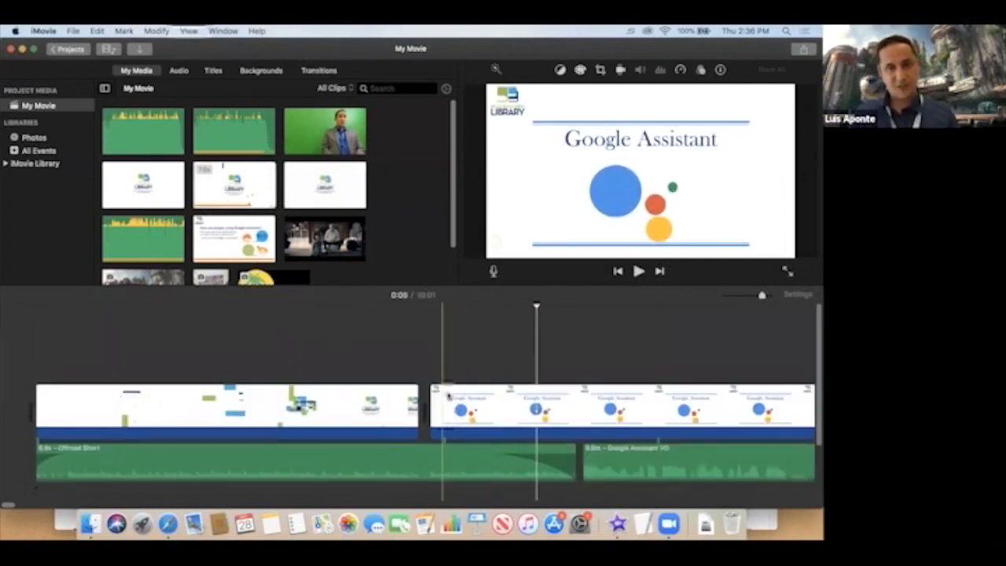
left_click(459, 450)
key("Delete")
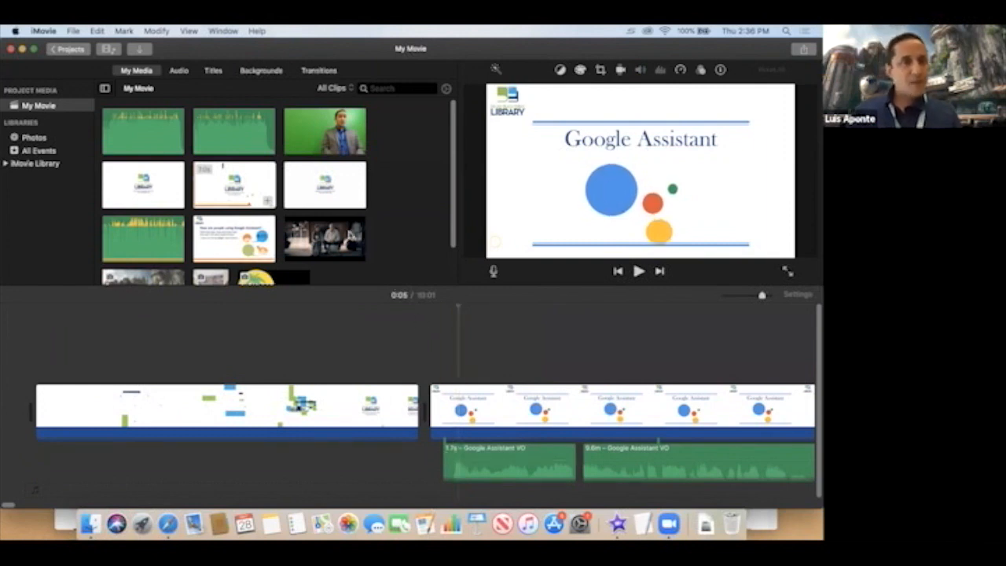
Add the spaceship photo from the project media as an overlay above the beginning of the Google Assistant clip.
scroll(347, 226, "down", 3)
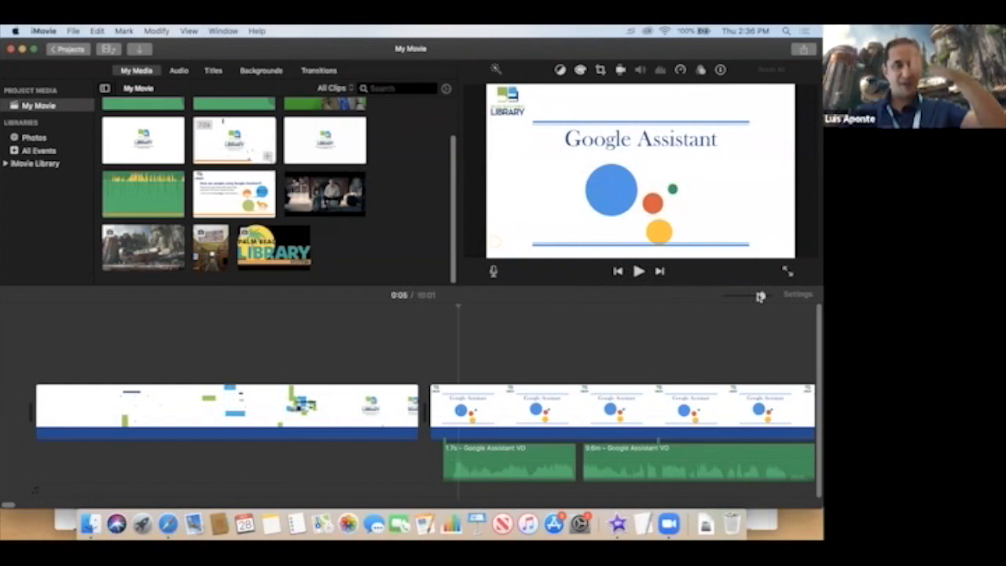
mouse_move(762, 296)
left_mouse_down()
mouse_move(730, 293)
mouse_move(768, 296)
left_mouse_up()
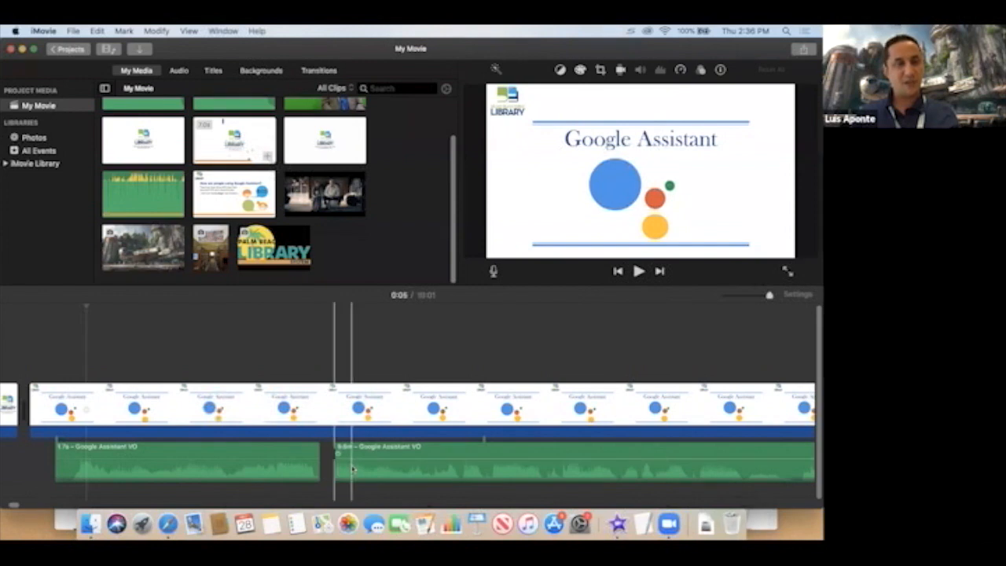
left_click(235, 351)
left_click(146, 348)
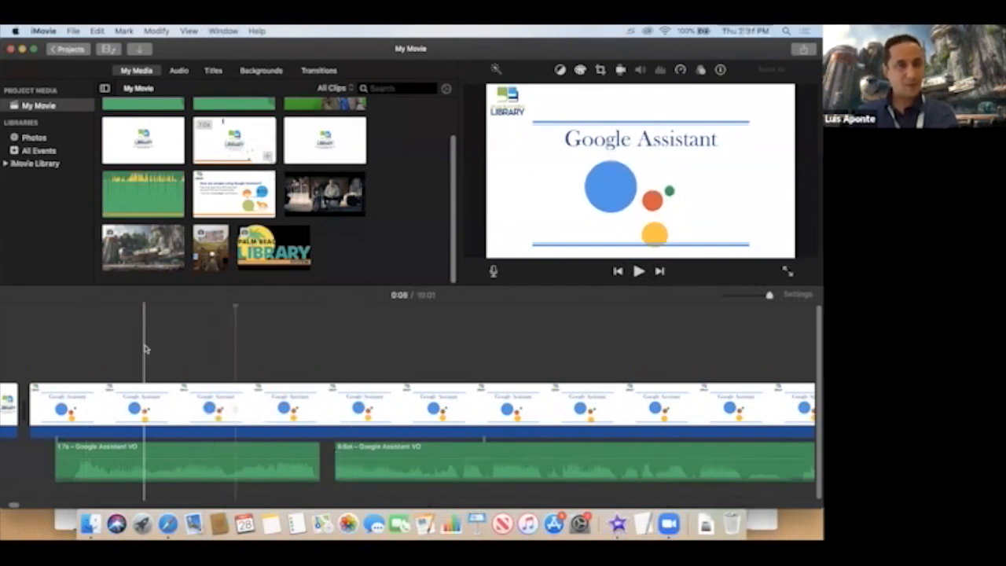
left_click(146, 247)
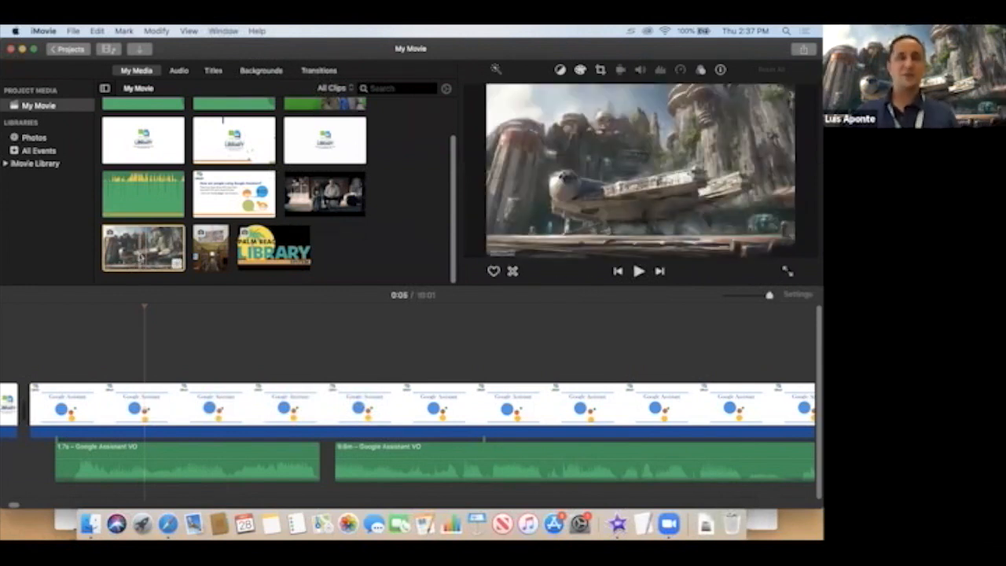
left_click_drag(147, 250, 122, 344)
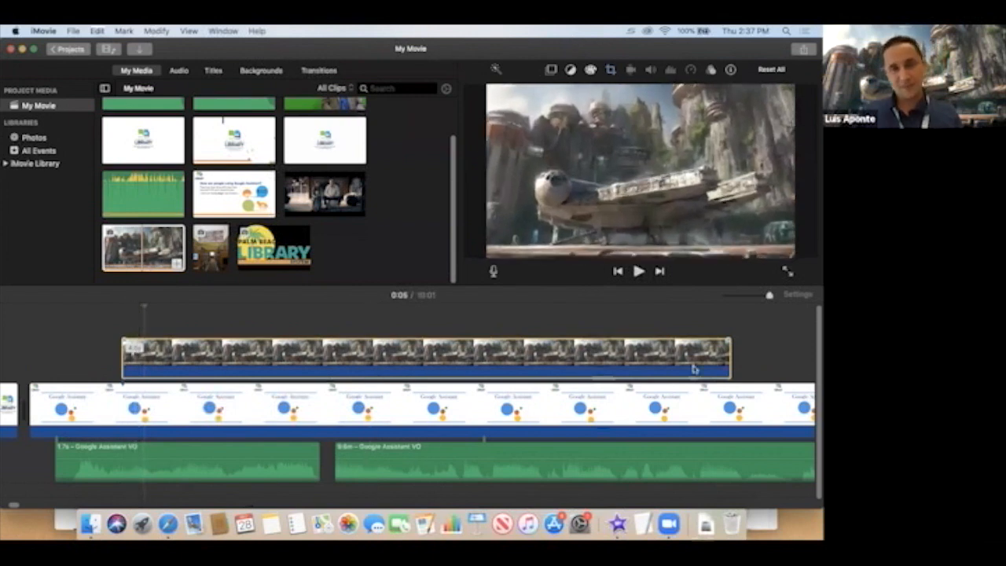
Shorten the overlaid spaceship photo to about 3.0 seconds and preview it.
left_click_drag(723, 367, 576, 367)
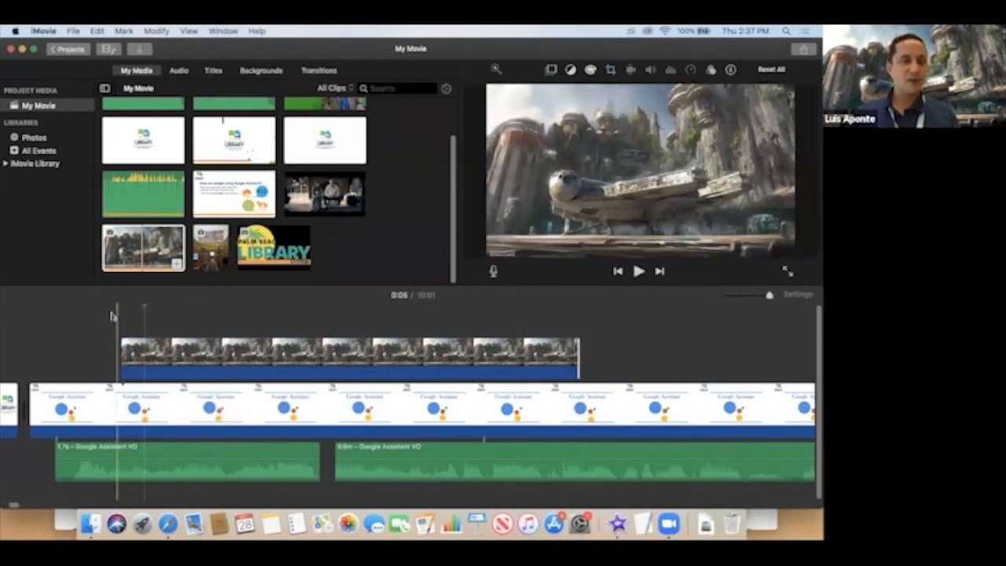
key("space")
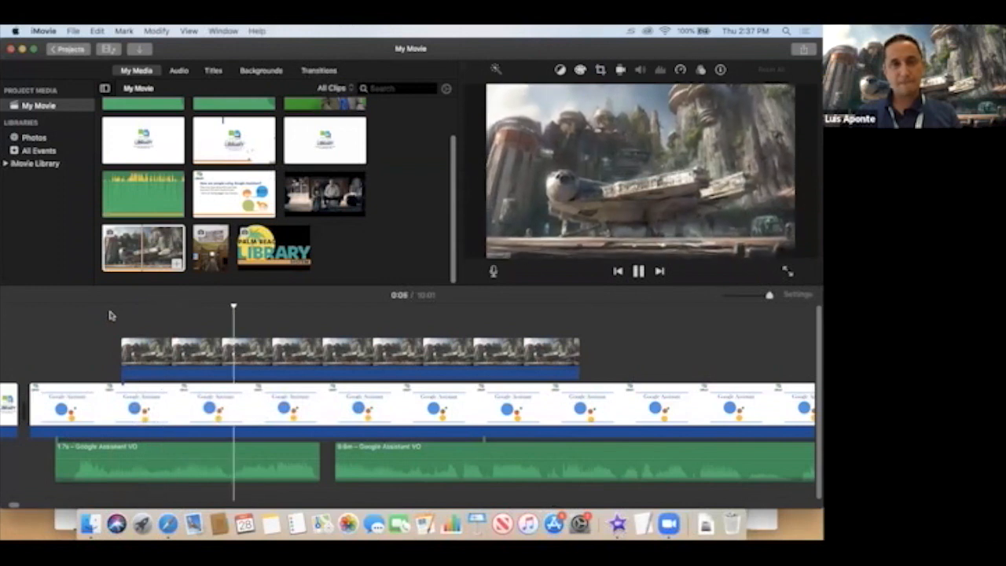
key("space")
Delete both Google Assistant VO audio clips beneath the Google Assistant video.
left_click(202, 454)
key("m")
key("Delete")
left_click(360, 454)
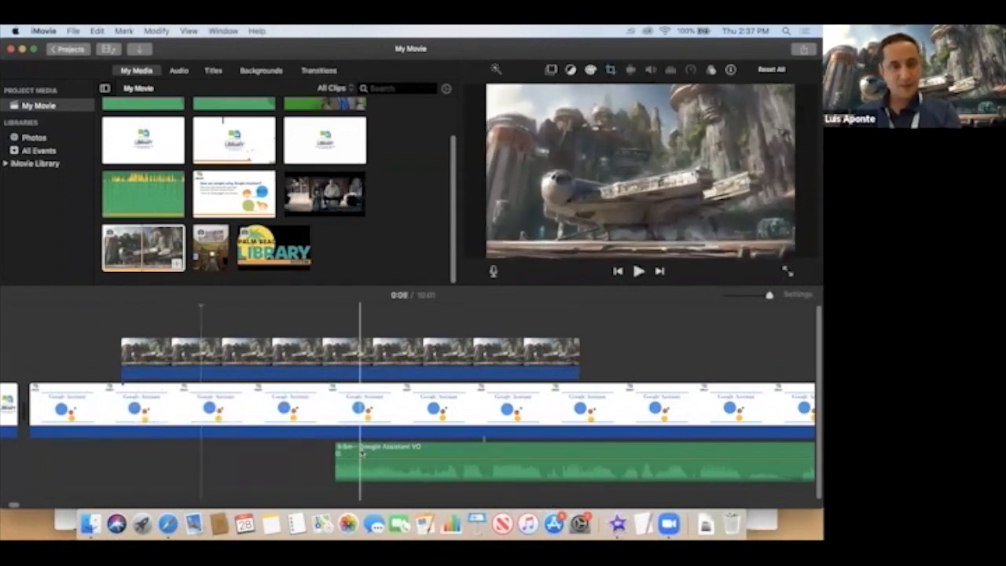
key("Delete")
Play the overlaid spaceship photo from its start to review its zoom motion.
left_click(119, 314)
key("space")
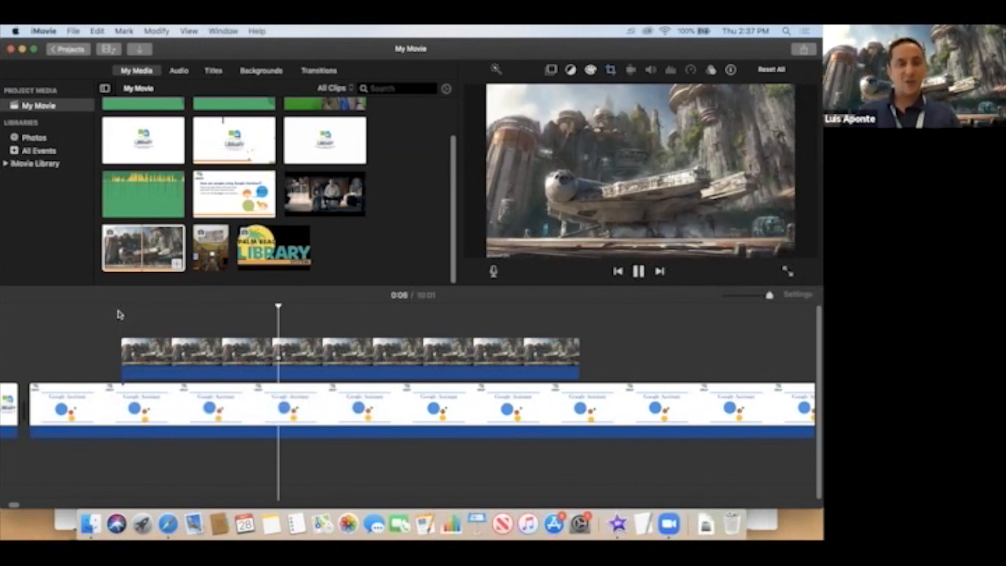
key("space")
key("space")
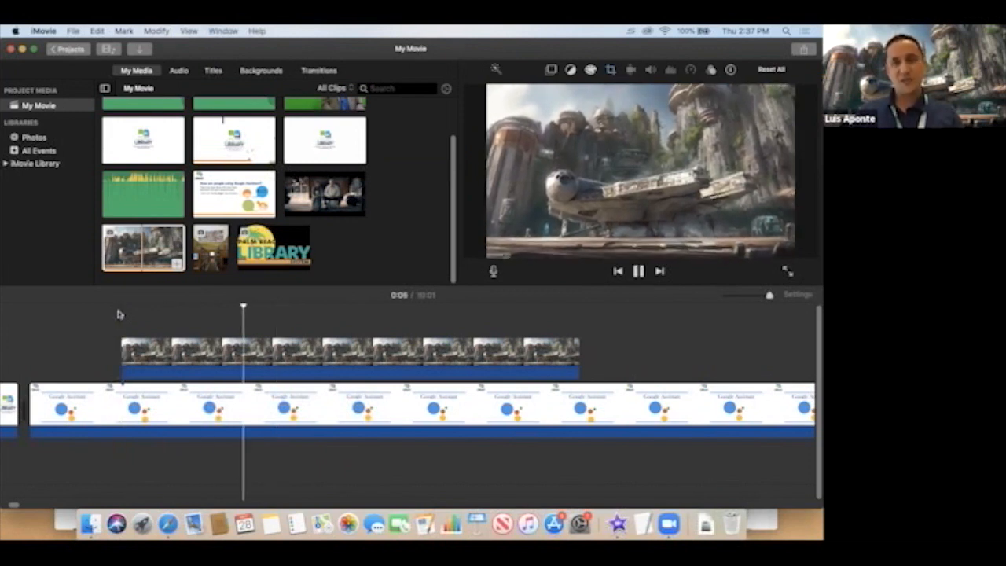
key("space")
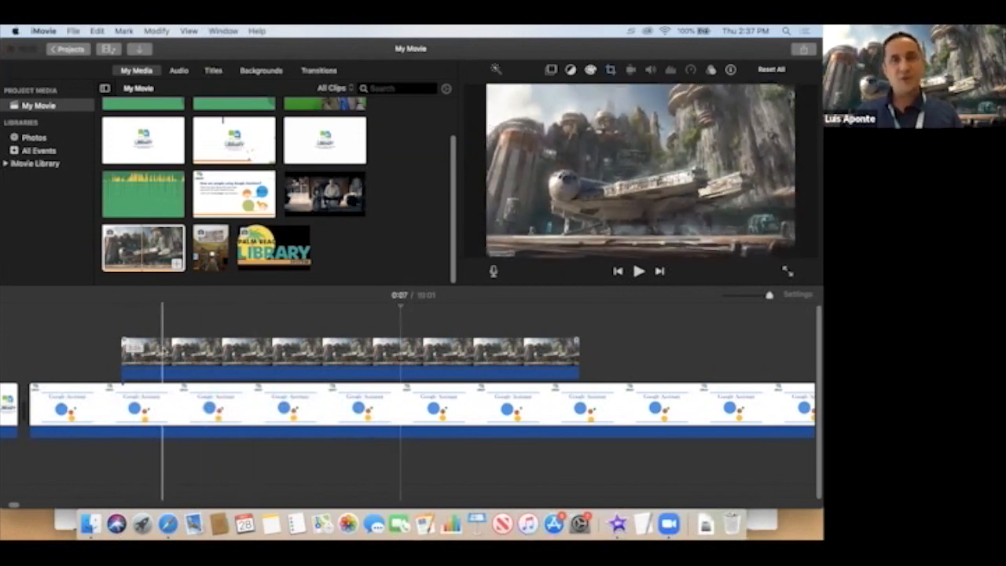
Change the overlaid spaceship photo's cropping style from Ken Burns to Fit and play it back.
left_click(163, 351)
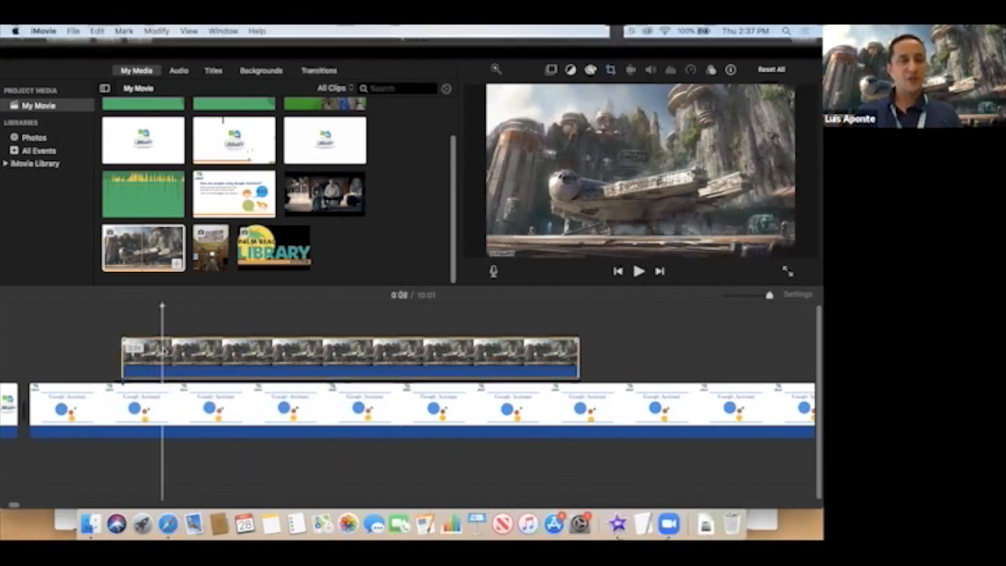
double_click(163, 350)
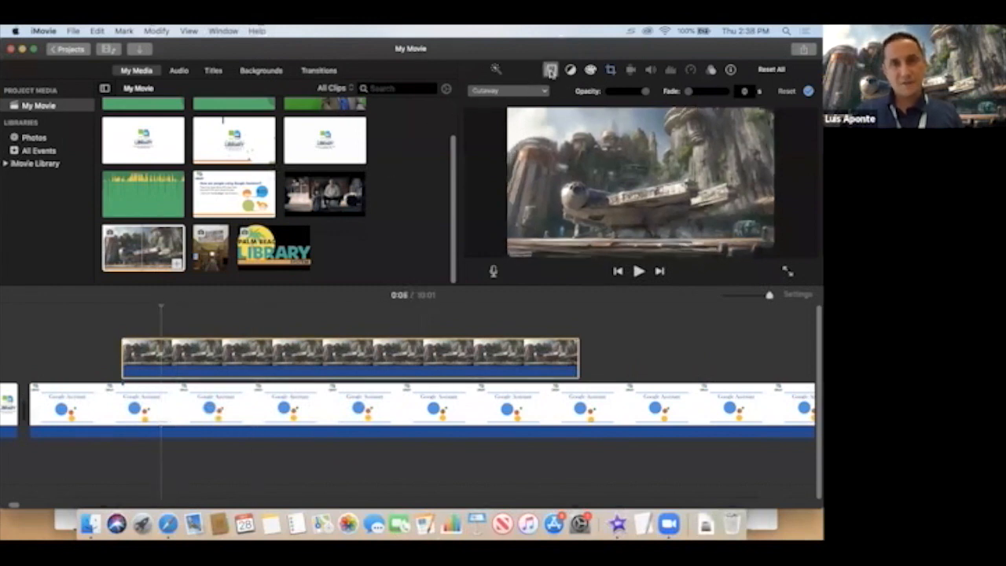
left_click(550, 71)
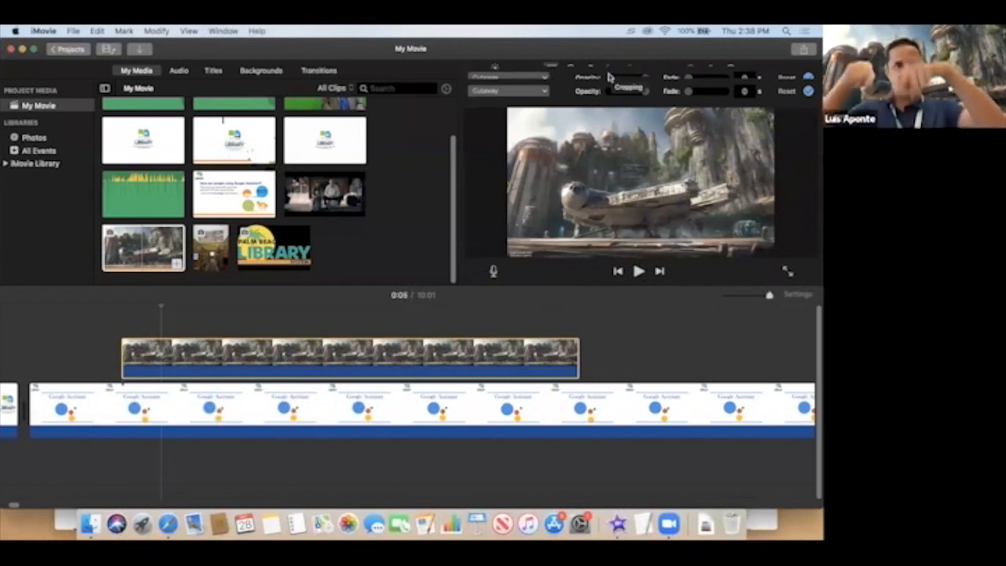
left_click(610, 72)
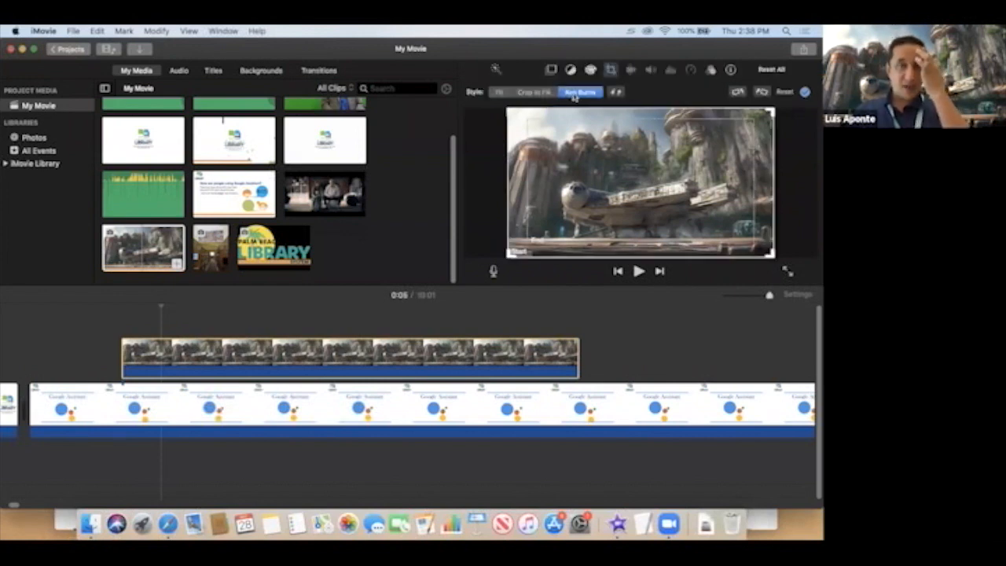
left_click(502, 92)
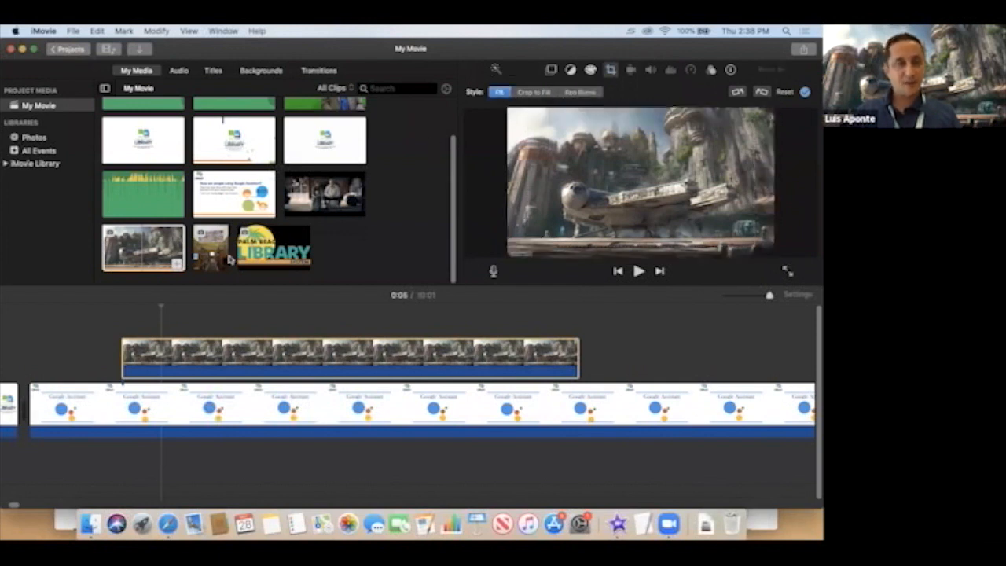
left_click(103, 316)
key("space")
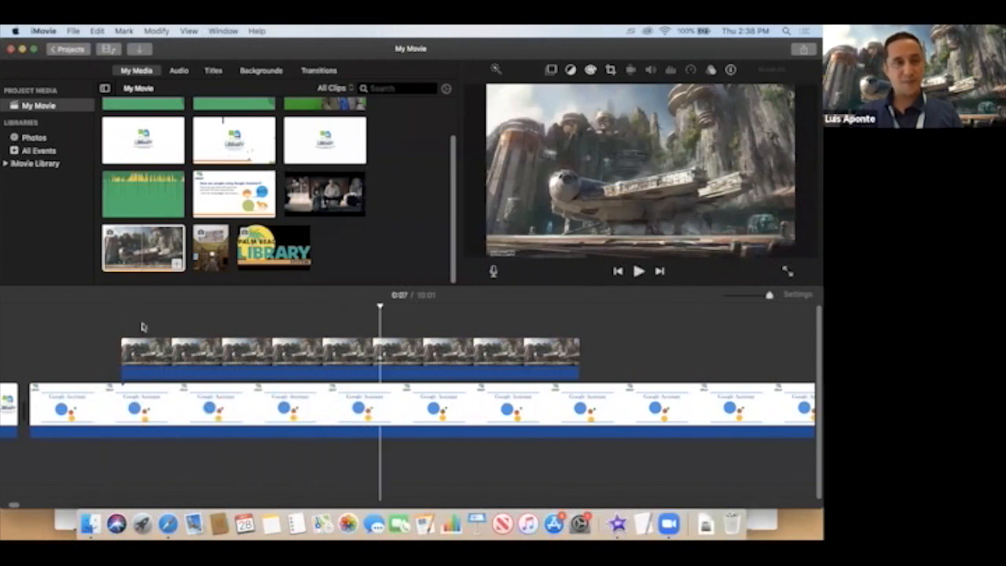
Switch the overlaid spaceship photo's cropping style to Ken Burns and shrink the End frame closely around the spaceship.
left_click(144, 350)
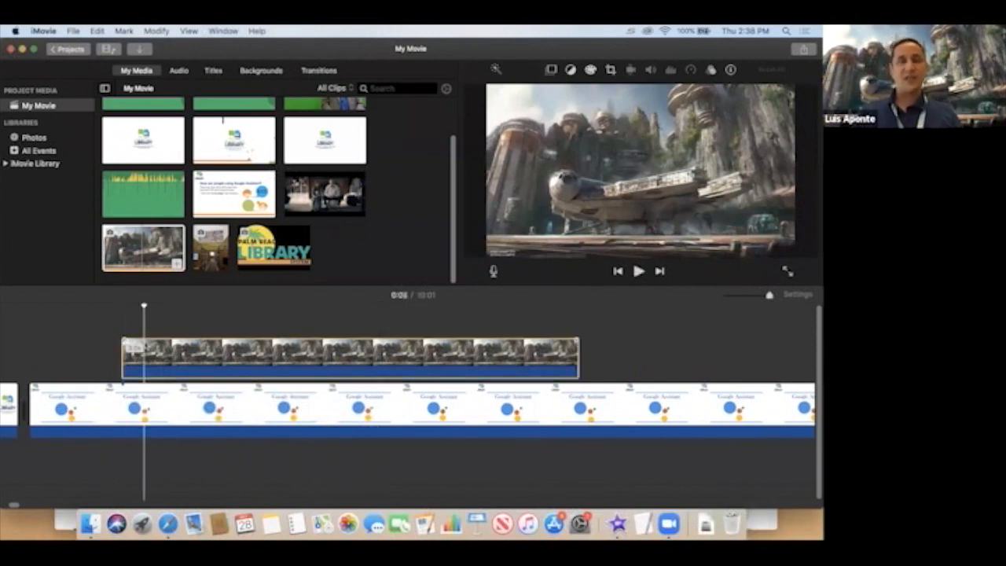
left_click(157, 349)
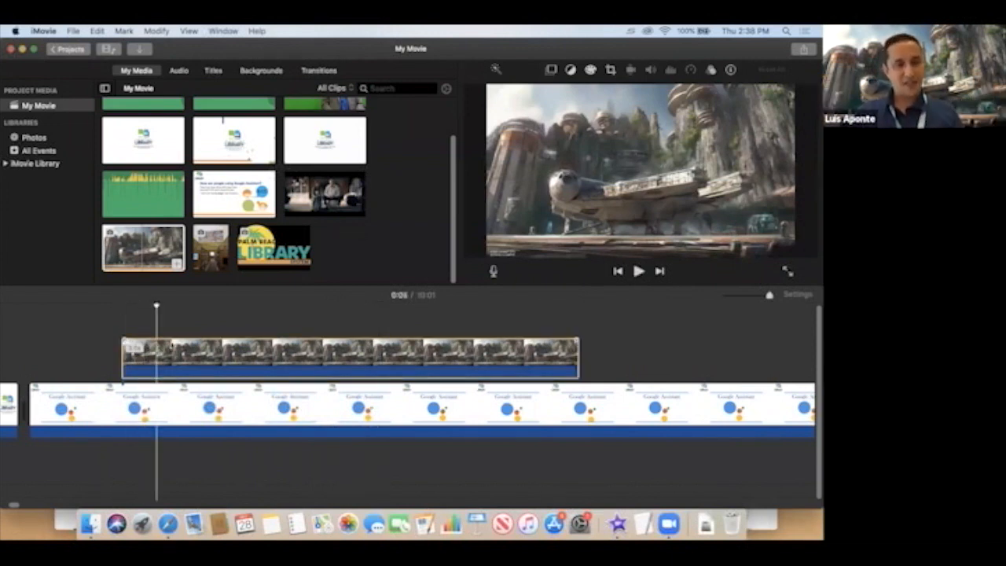
left_click(611, 70)
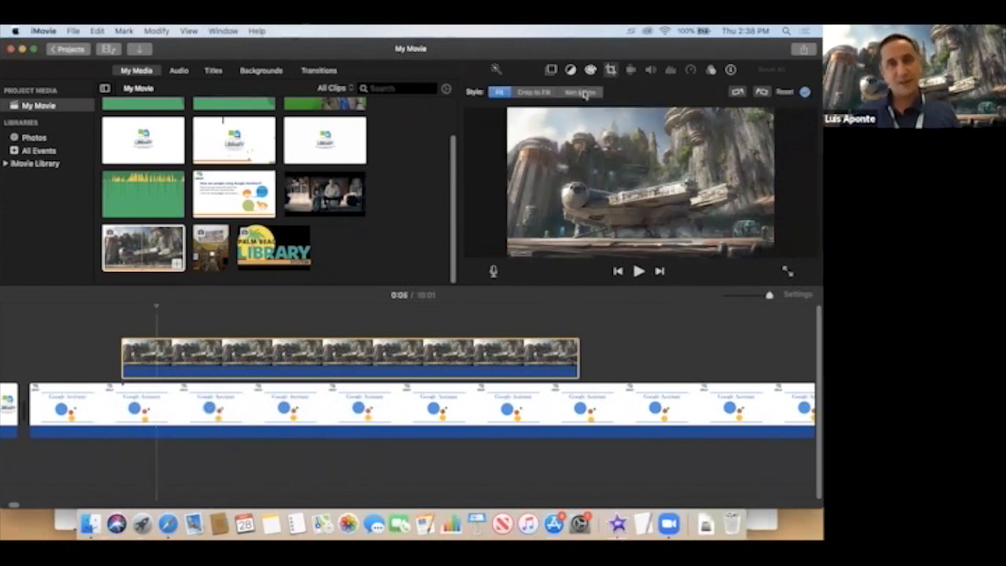
left_click(581, 93)
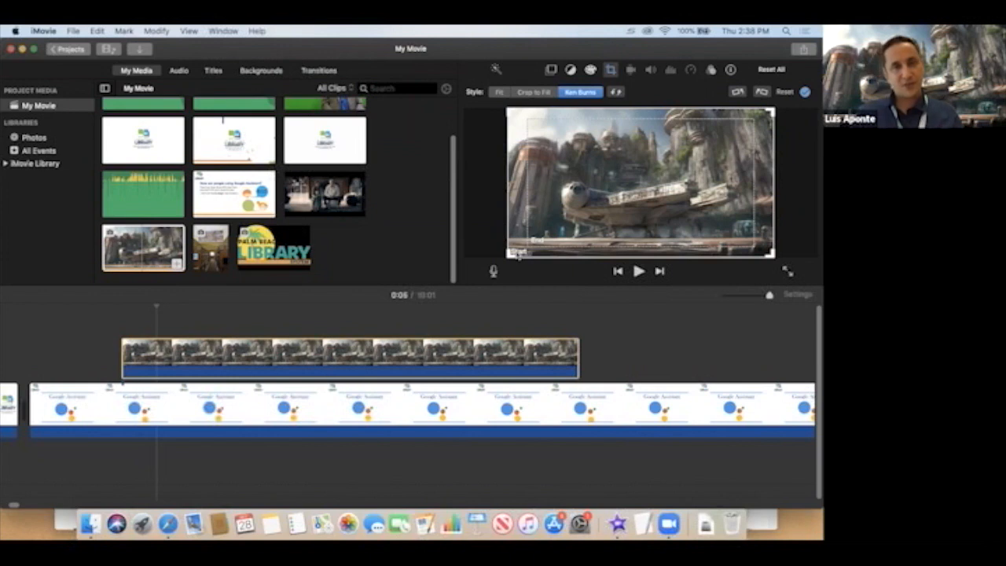
left_click_drag(518, 253, 528, 244)
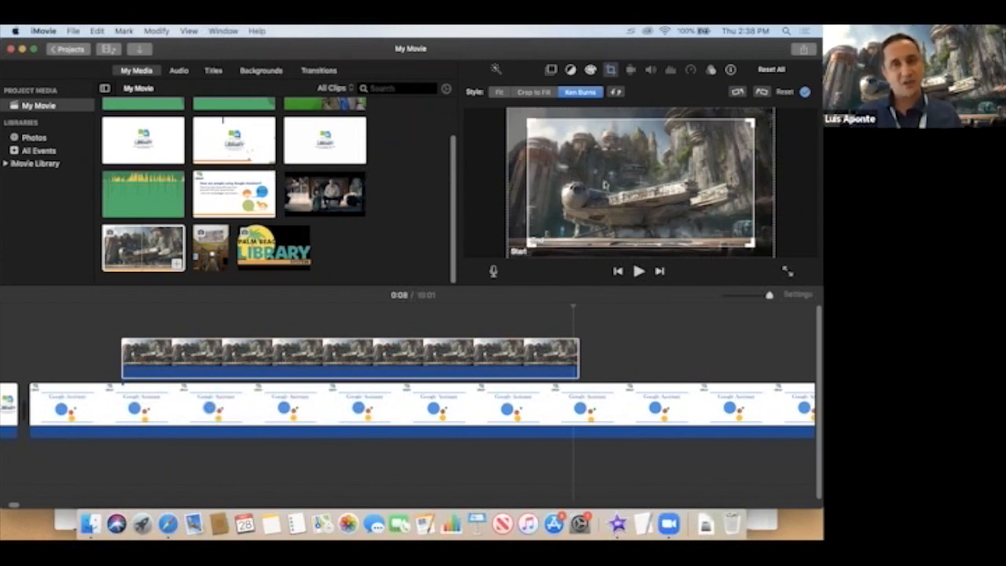
left_click_drag(530, 243, 551, 232)
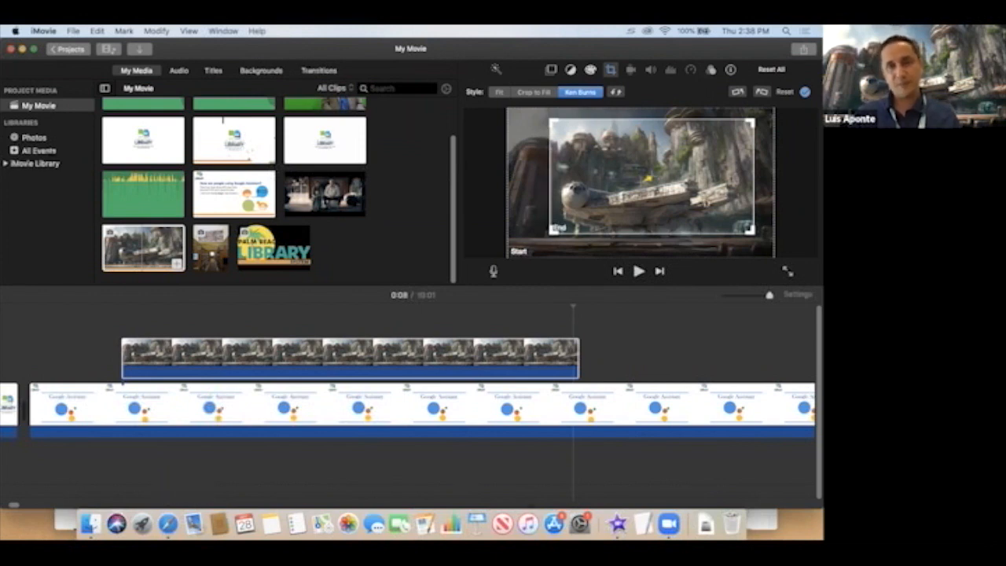
left_click_drag(749, 123, 681, 157)
left_click(527, 227)
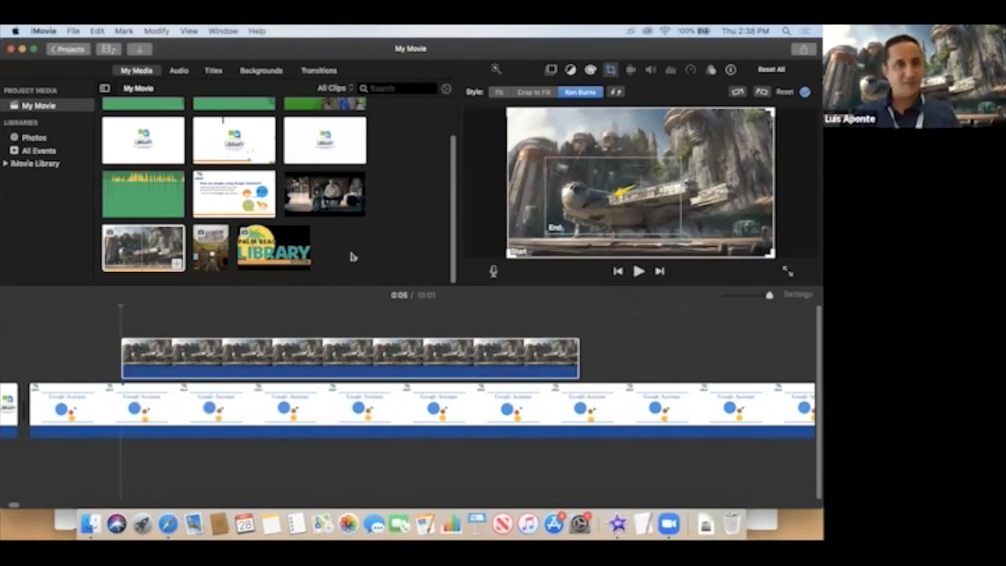
Play the Ken Burns zoom from just before the overlaid spaceship photo, then replay its beginning.
left_click(101, 307)
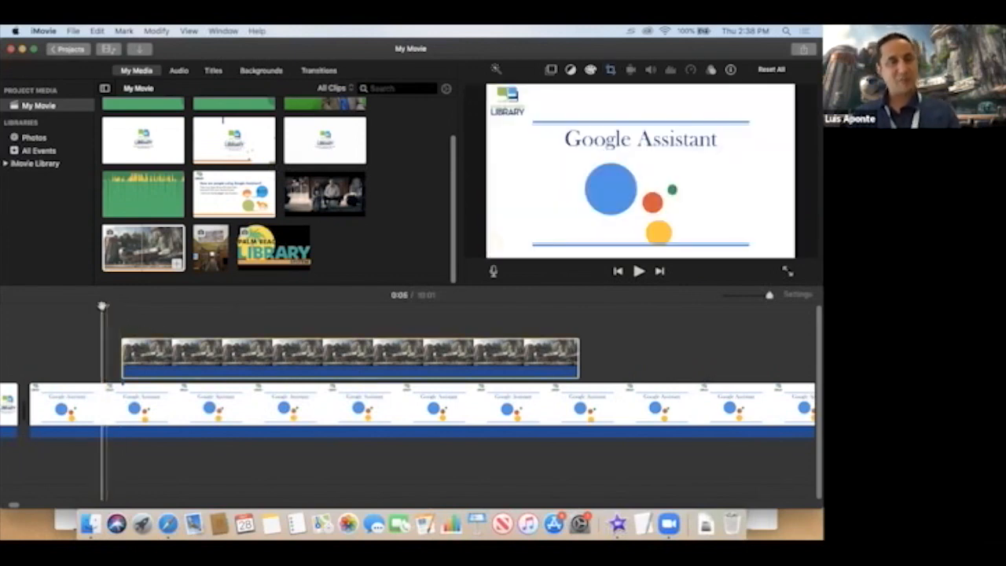
key("space")
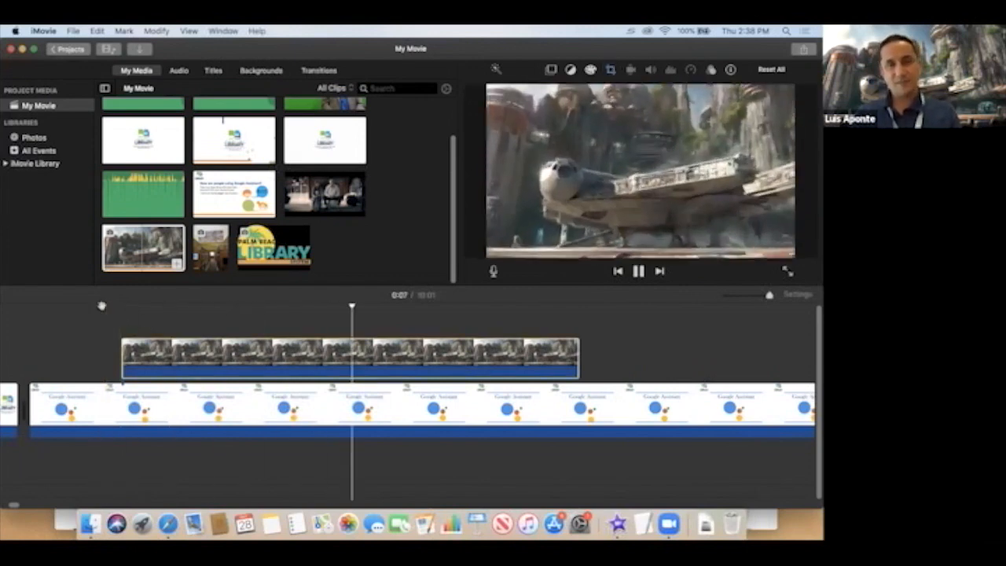
key("space")
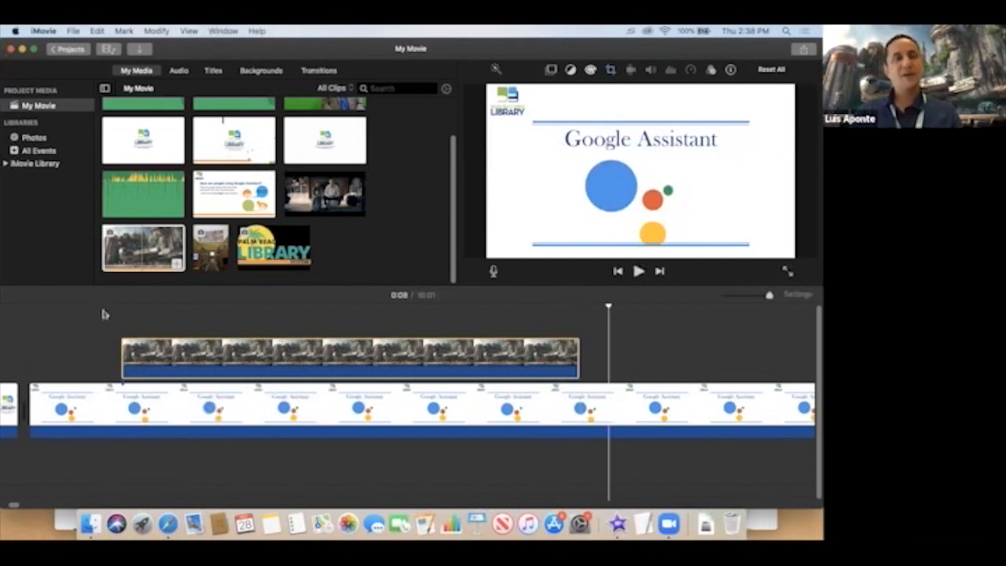
left_click(103, 309)
key("space")
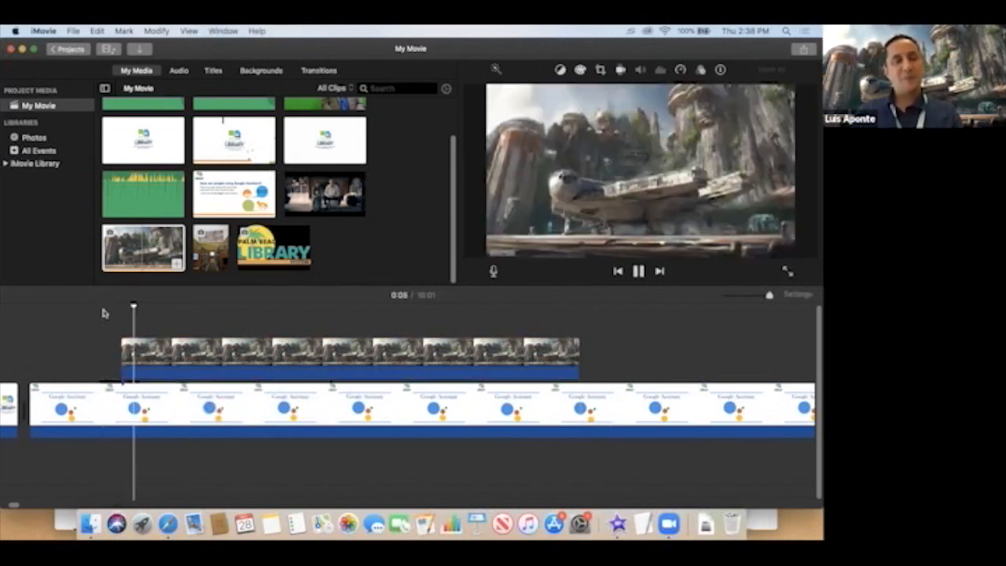
key("space")
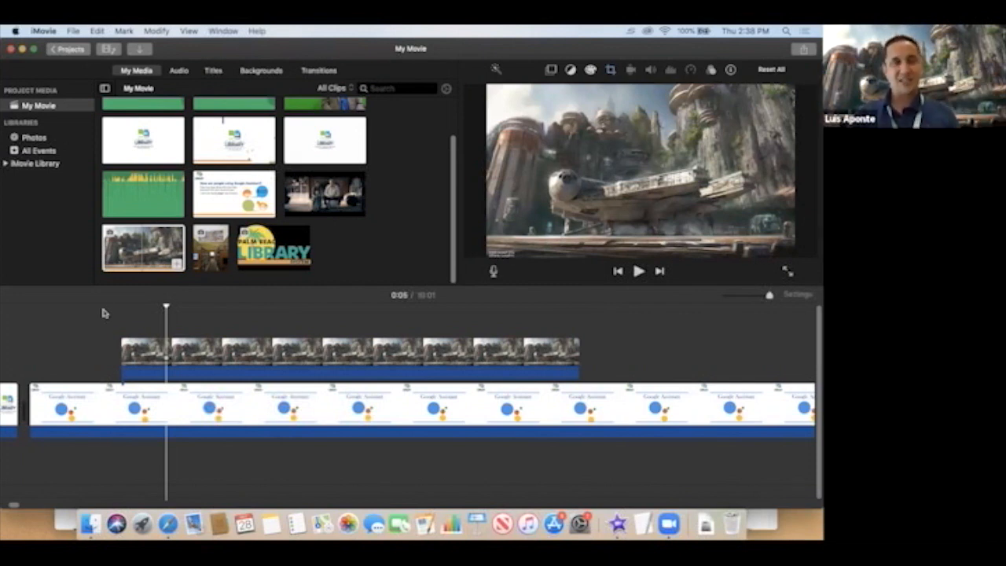
Shrink the spaceship photo's Ken Burns Start frame and enlarge its End frame so the two are closer in size.
left_click(146, 348)
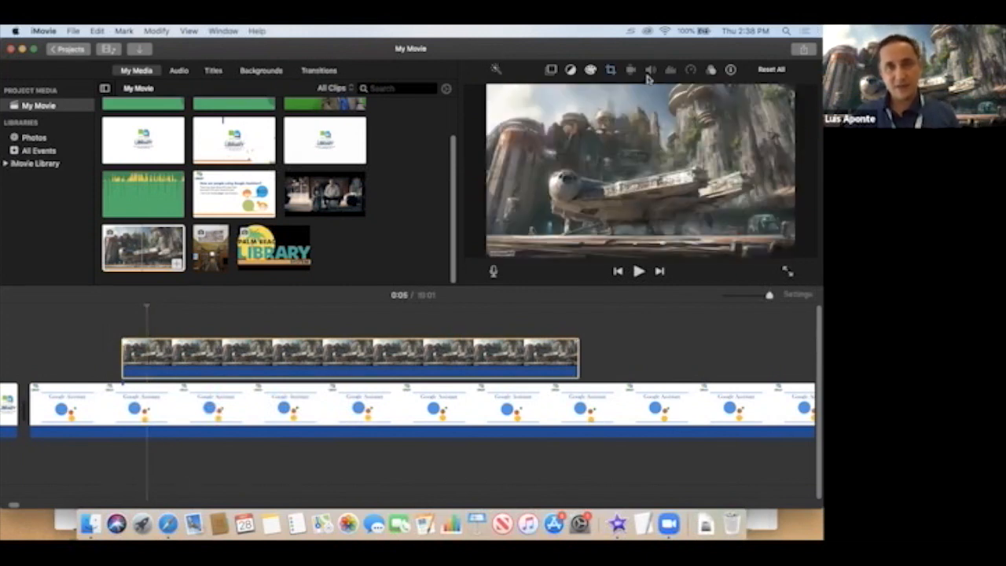
left_click(610, 71)
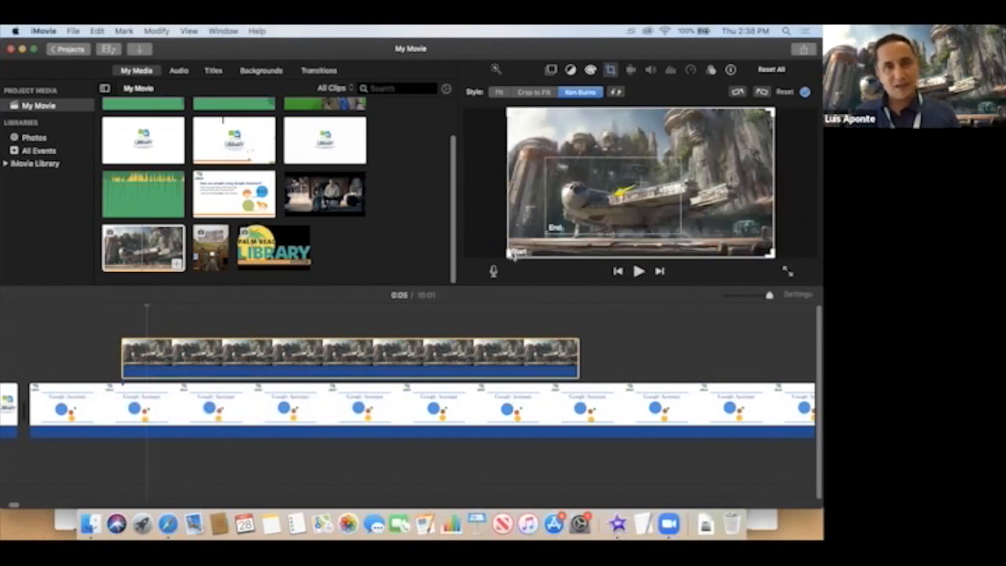
left_click_drag(508, 256, 527, 245)
left_click_drag(771, 110, 723, 138)
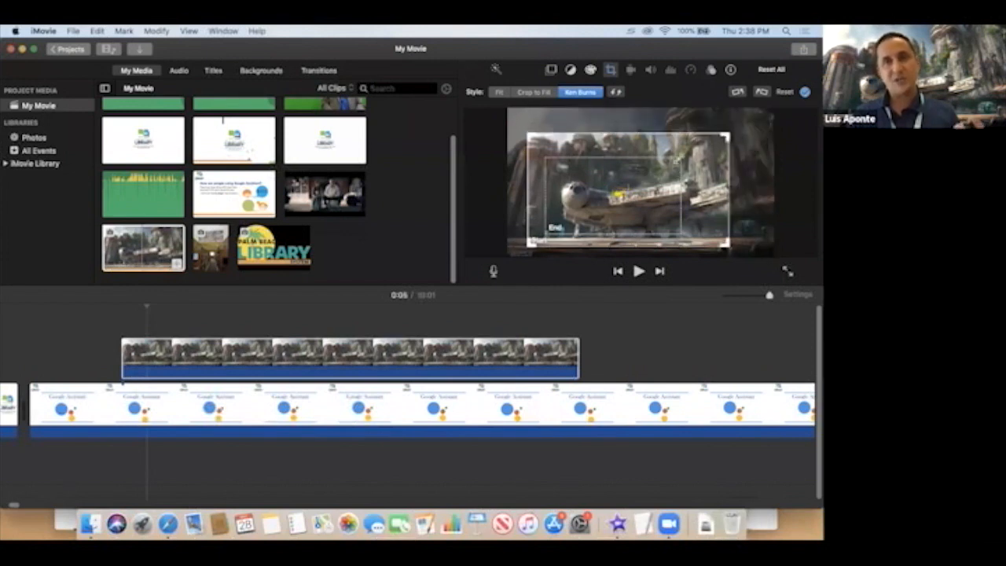
left_click(673, 171)
left_click_drag(677, 161, 711, 147)
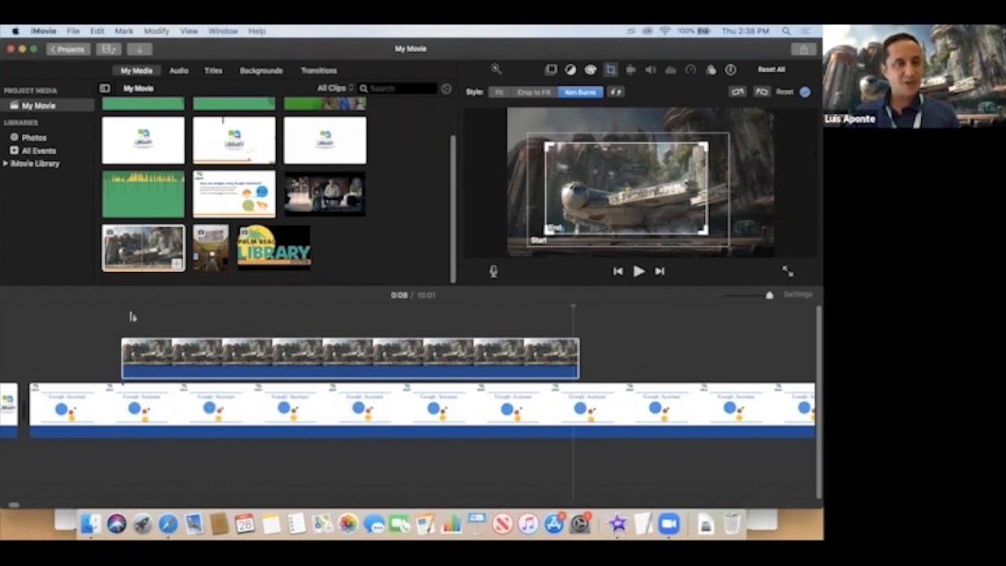
Play the overlaid spaceship photo twice from just before its start to review the gentler zoom.
left_click(108, 316)
key("space")
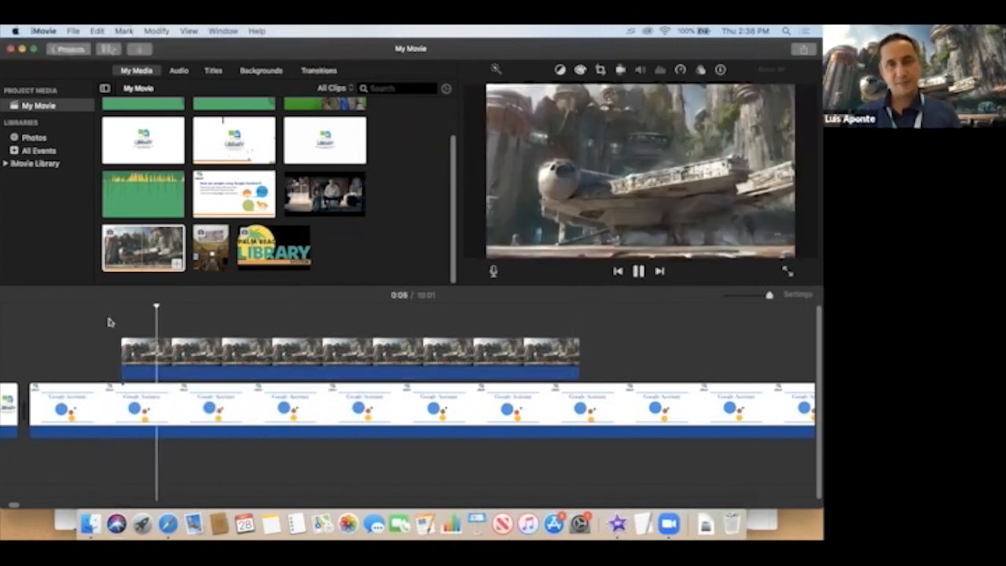
key("space")
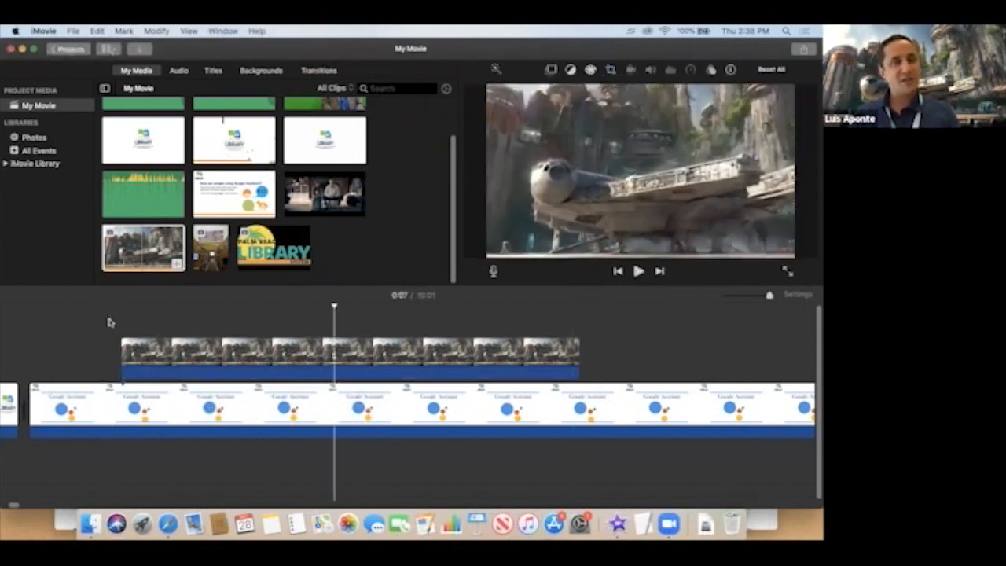
left_click(103, 312)
key("space")
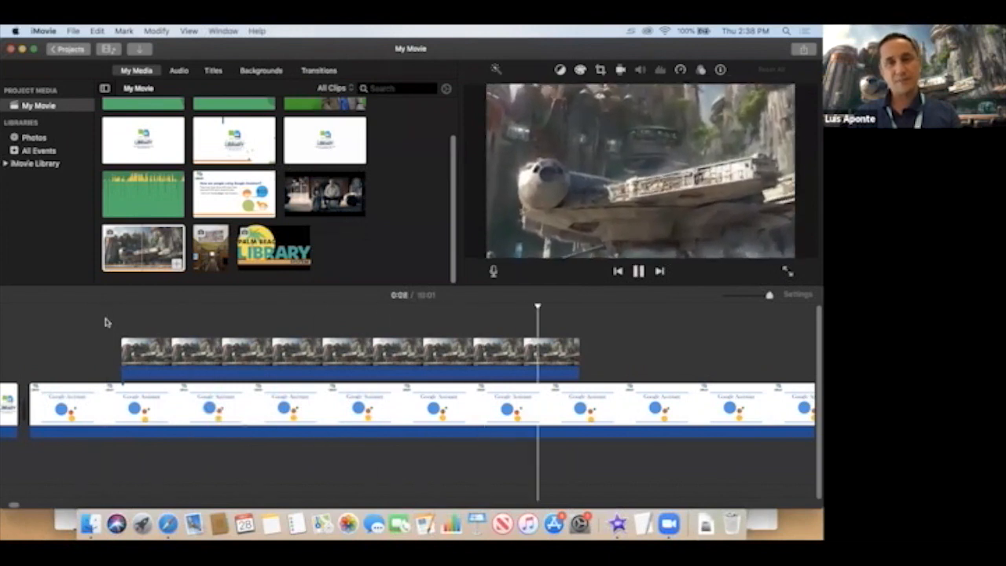
key("space")
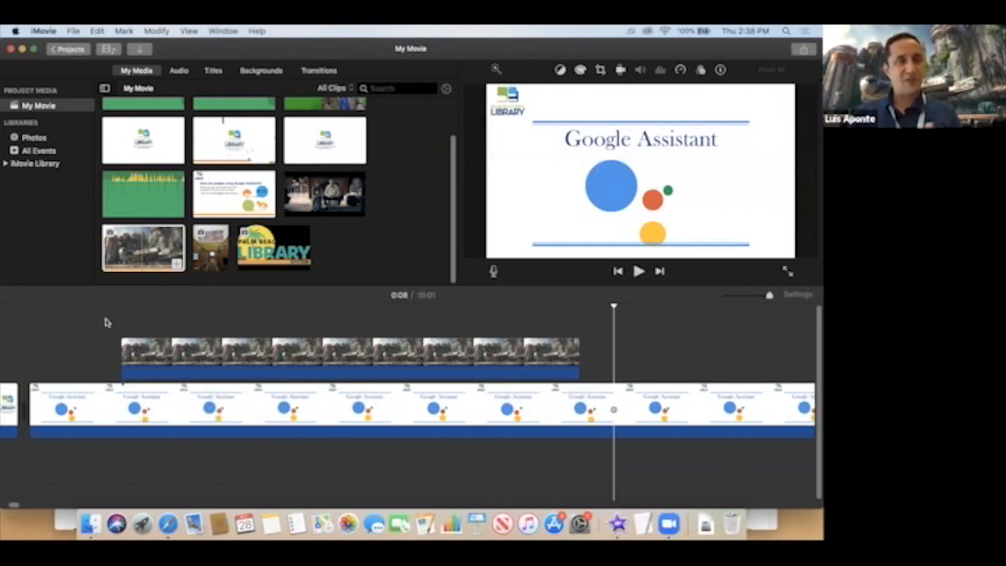
Replace the overlaid spaceship photo with the portrait photo of the library interior above the Google Assistant video.
left_click(159, 350)
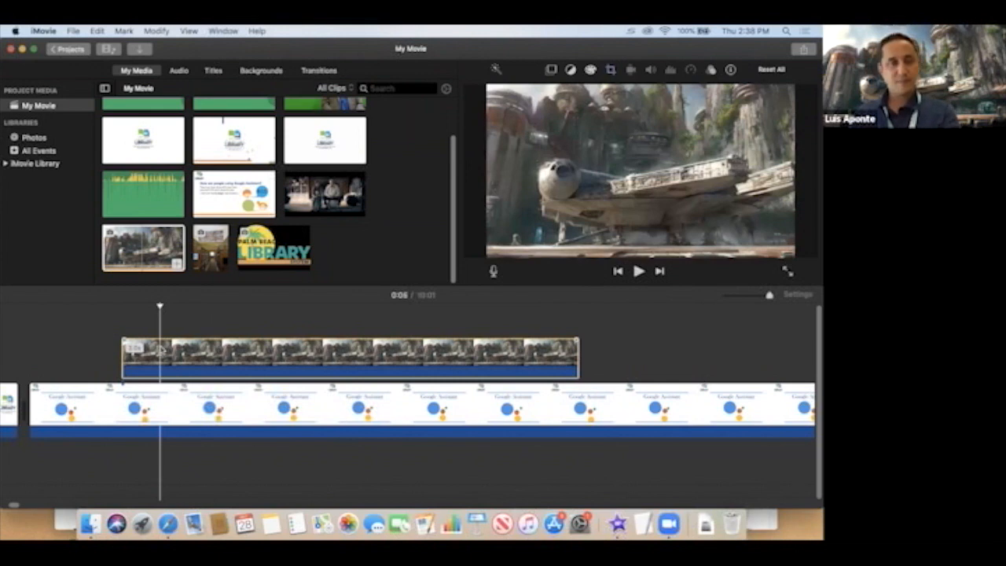
key("Delete")
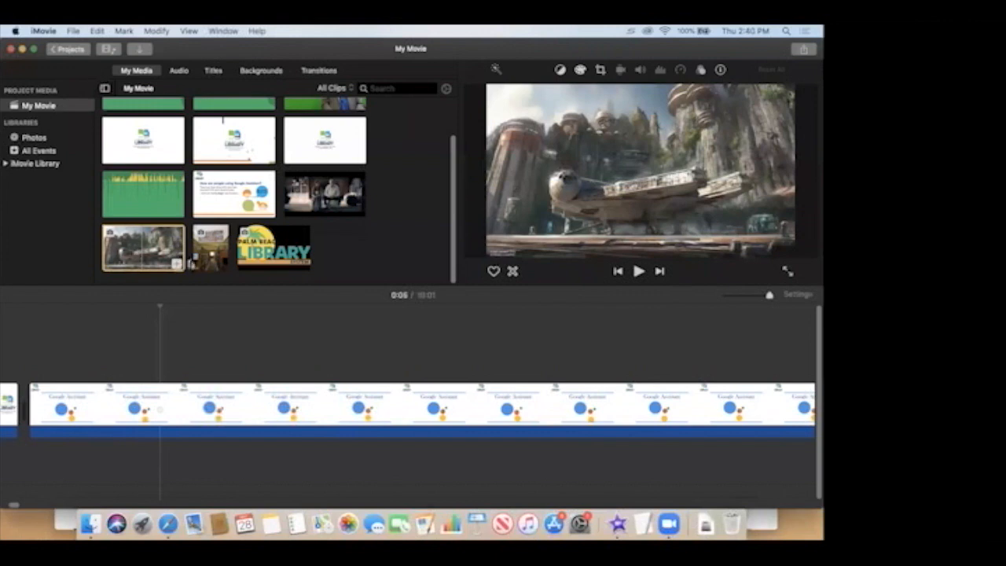
left_click(211, 250)
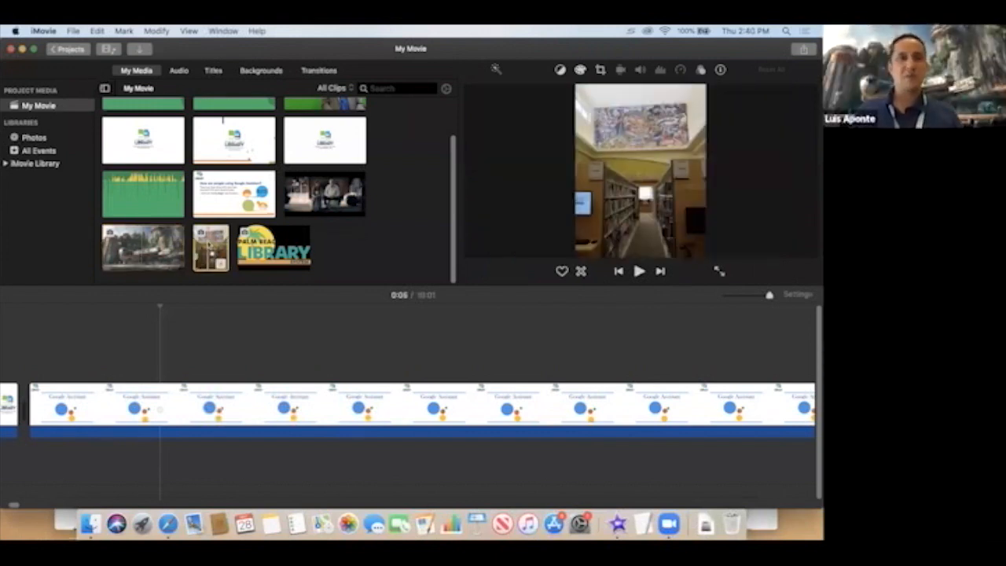
left_click_drag(210, 250, 138, 349)
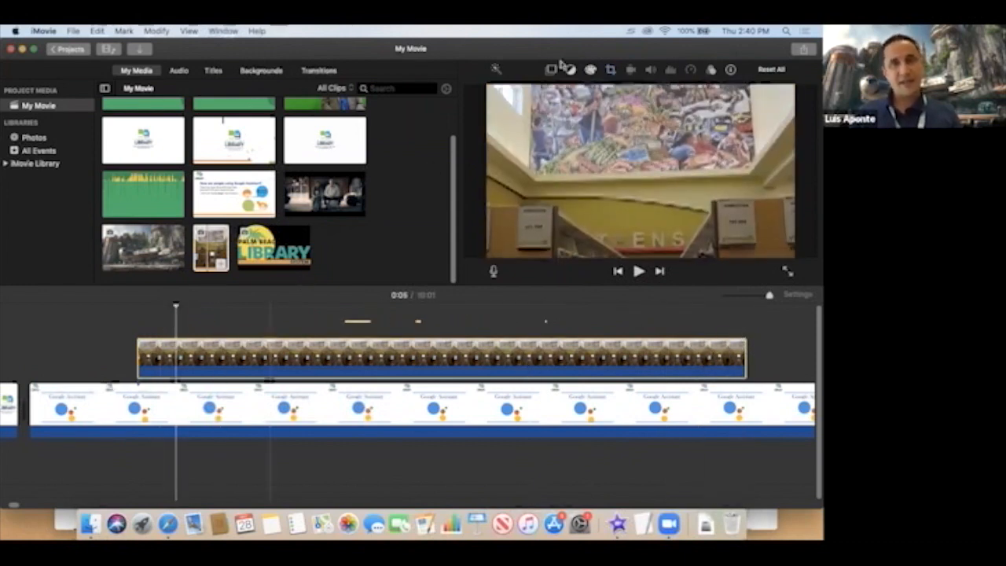
Position the library photo's Ken Burns Start frame at the photo's top edge and its End frame over the bookshelves near the bottom.
left_click(611, 71)
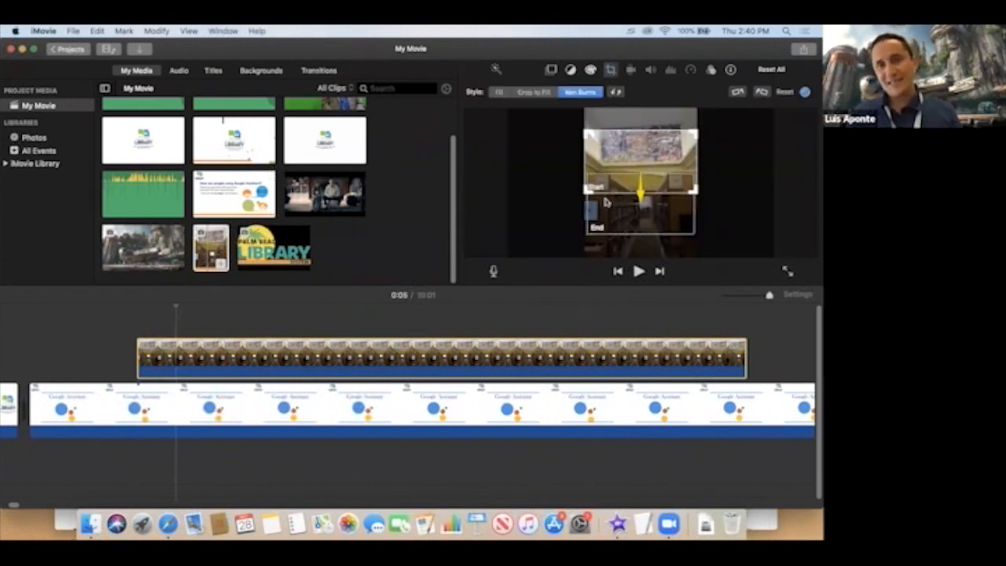
left_click_drag(616, 152, 616, 130)
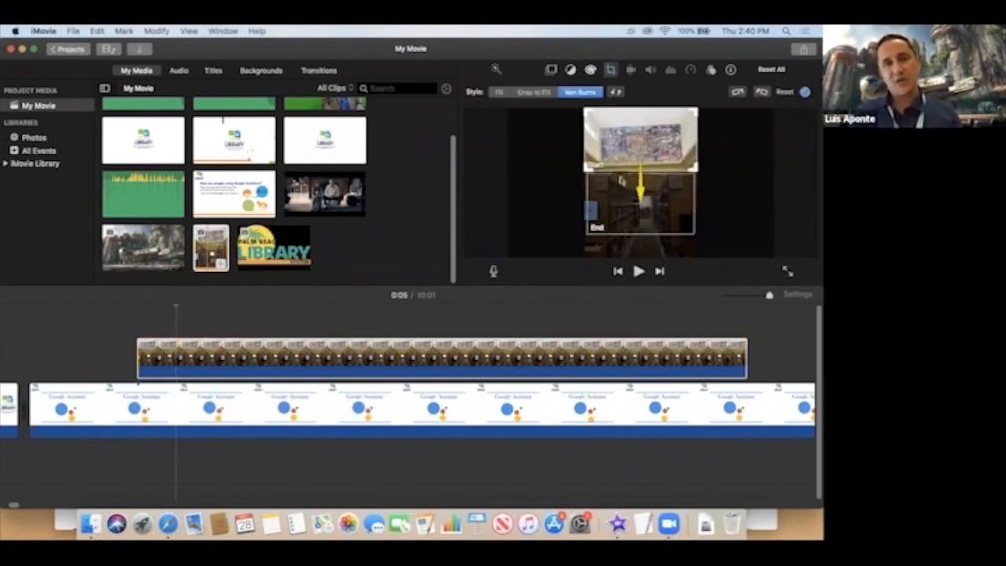
left_click_drag(618, 196, 617, 210)
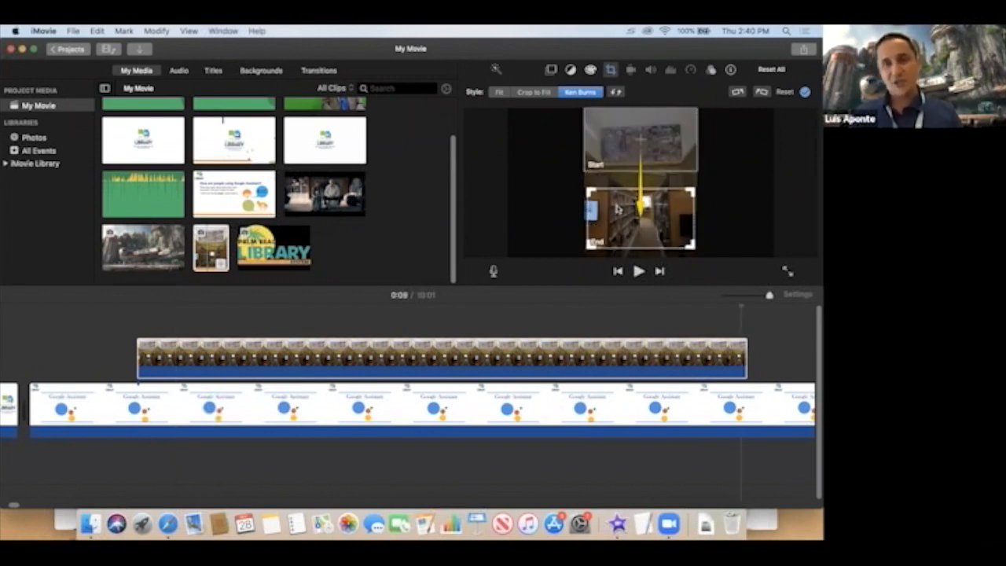
Reverse the library photo's Ken Burns direction by moving Start down to the bookshelves and fitting End tightly around the mural.
left_click_drag(607, 152, 563, 239)
left_click_drag(666, 219, 666, 146)
left_click_drag(586, 179, 591, 169)
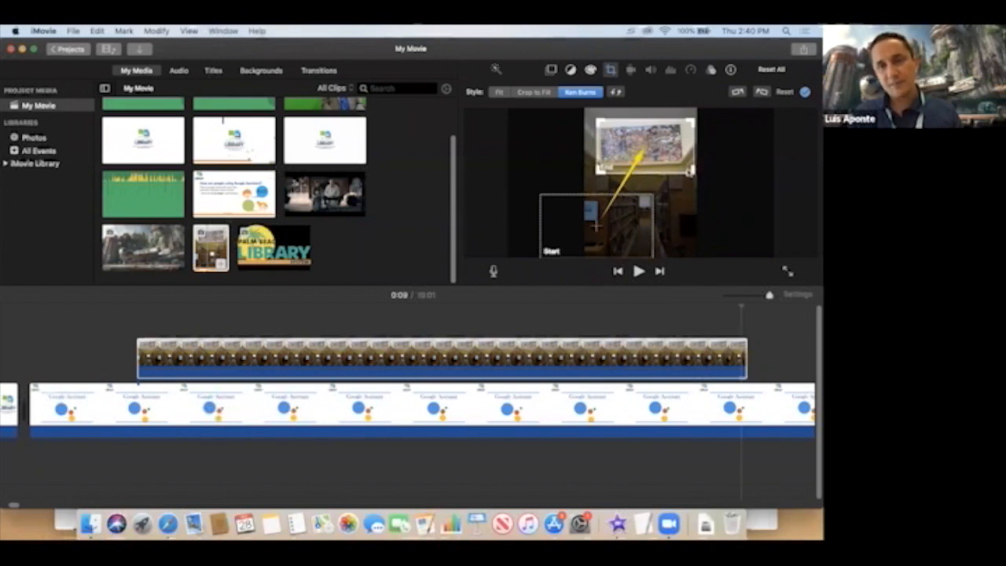
left_click_drag(694, 173, 685, 168)
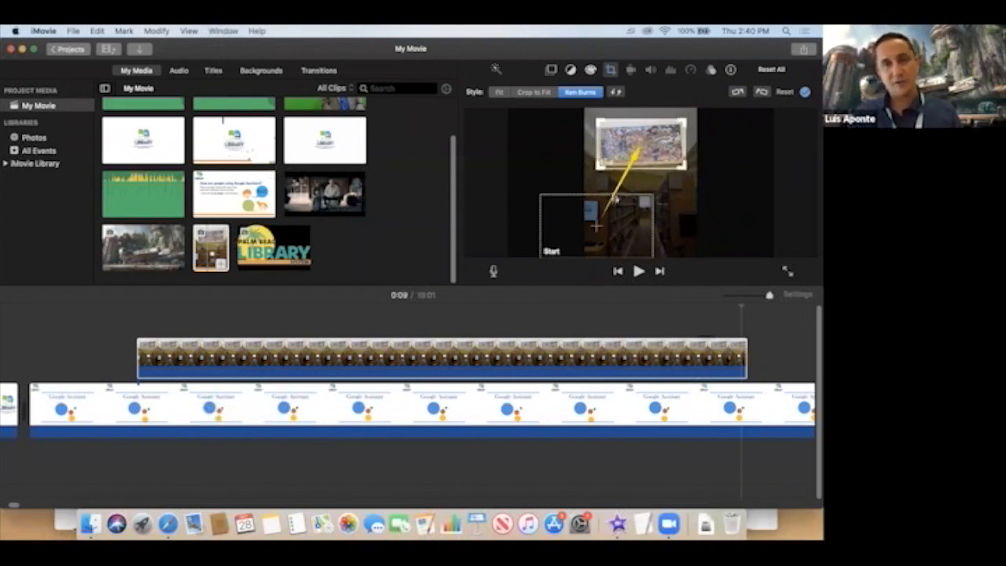
Move the library photo's Ken Burns Start frame over the mural and enlarge it slightly beyond the photo's width.
mouse_move(578, 222)
left_mouse_down()
mouse_move(611, 204)
mouse_move(640, 129)
left_mouse_up()
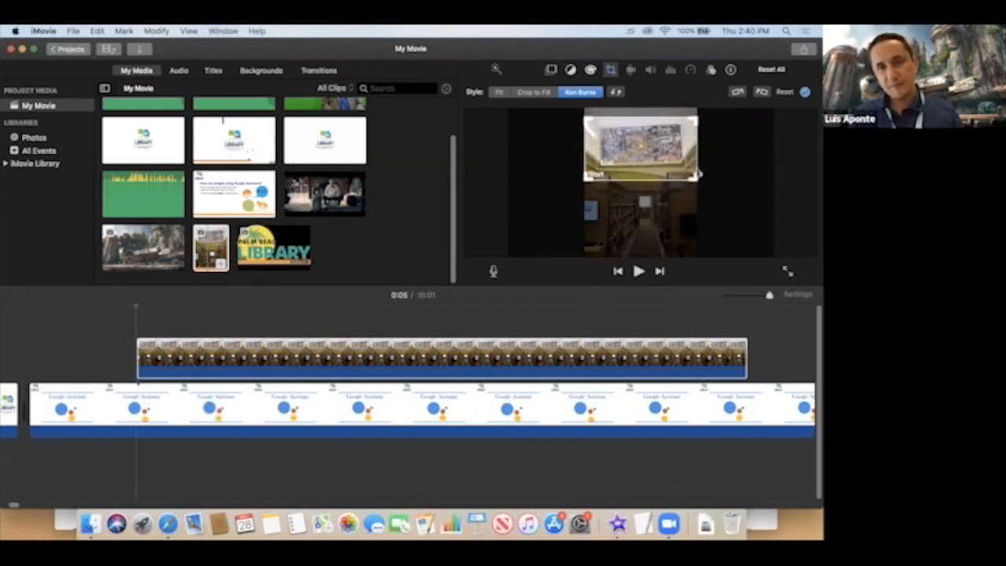
left_click_drag(697, 182, 361, 30)
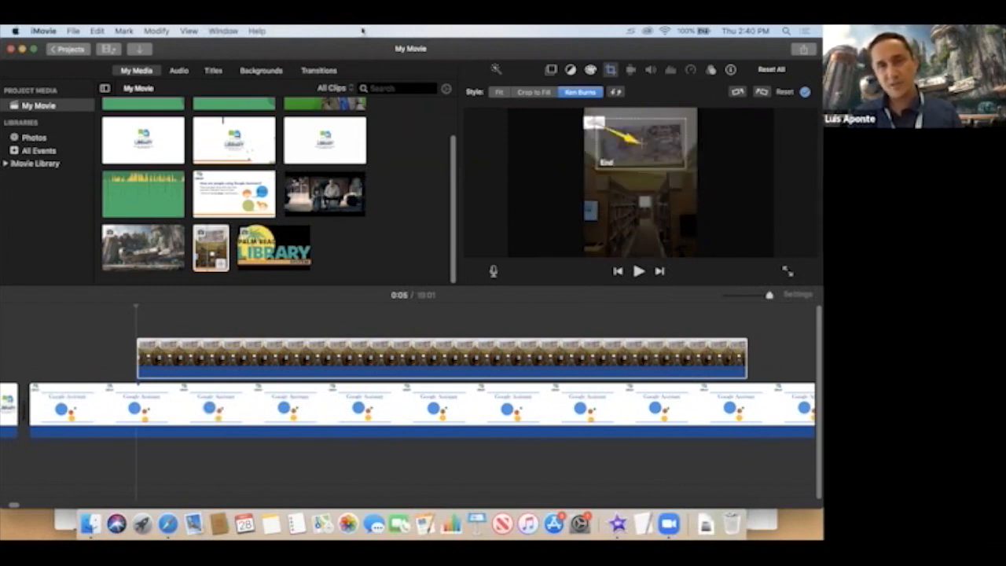
key("super+z")
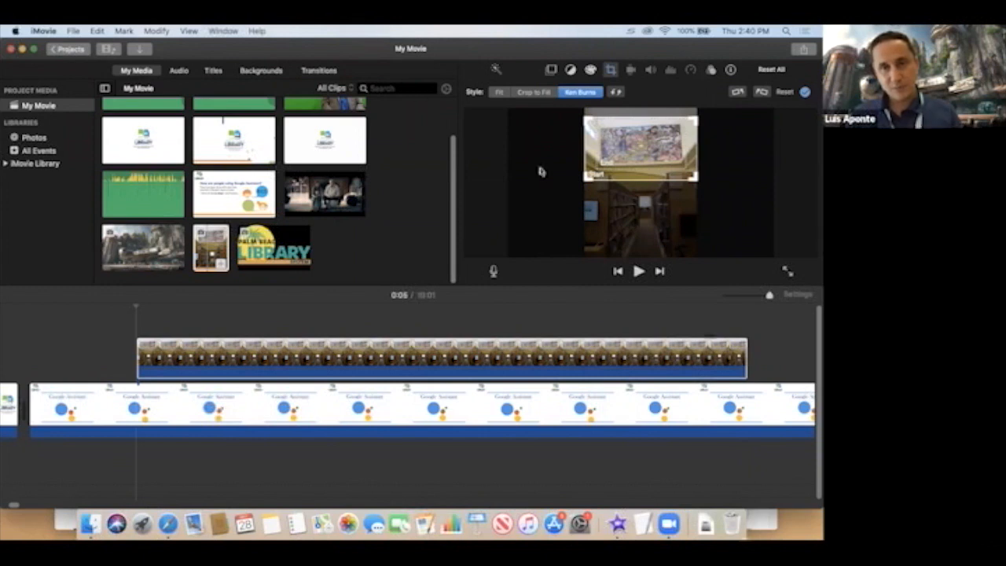
left_click_drag(581, 181, 564, 191)
left_click_drag(694, 189, 700, 193)
left_click_drag(696, 147, 700, 142)
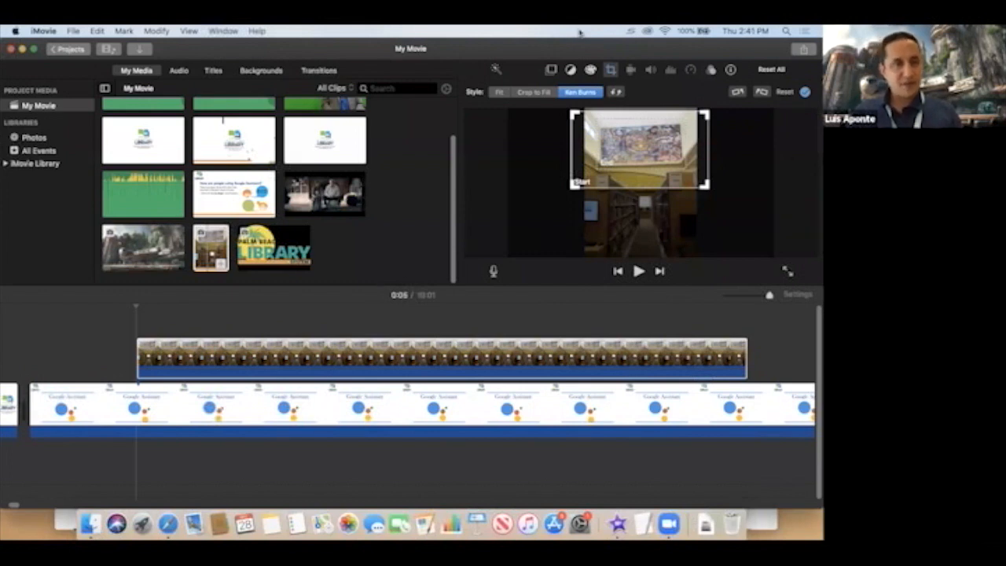
Play the overlaid library photo from just before its start to review the zoom into the mural.
left_click(103, 327)
key("space")
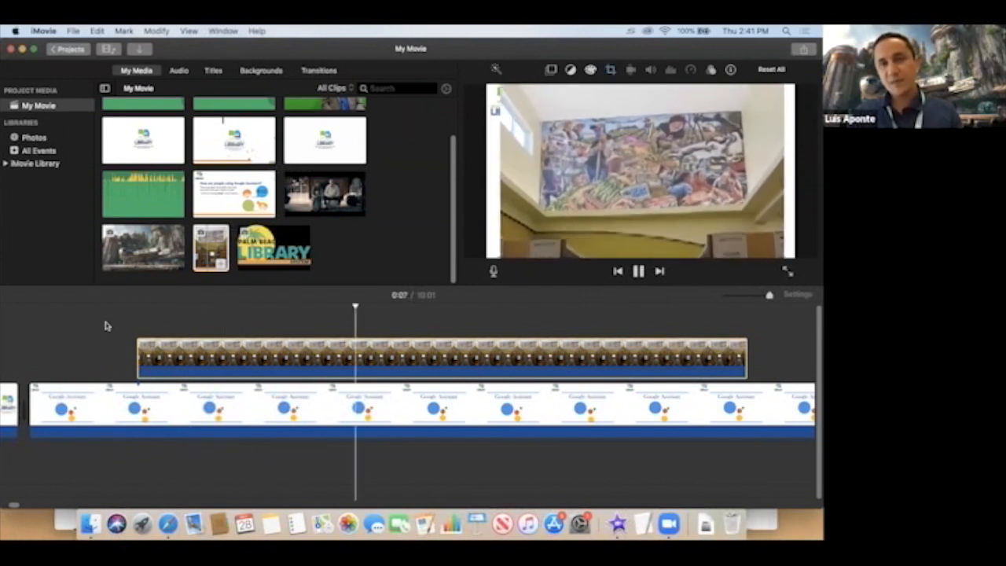
key("space")
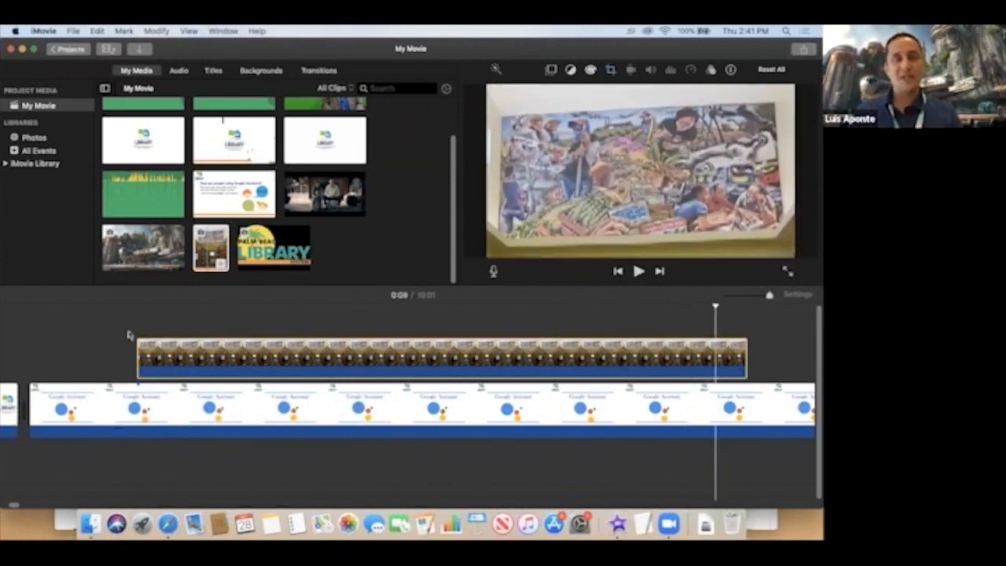
Set the overlaid library photo's crop style to Fit and play it from just before its start.
left_click(197, 325)
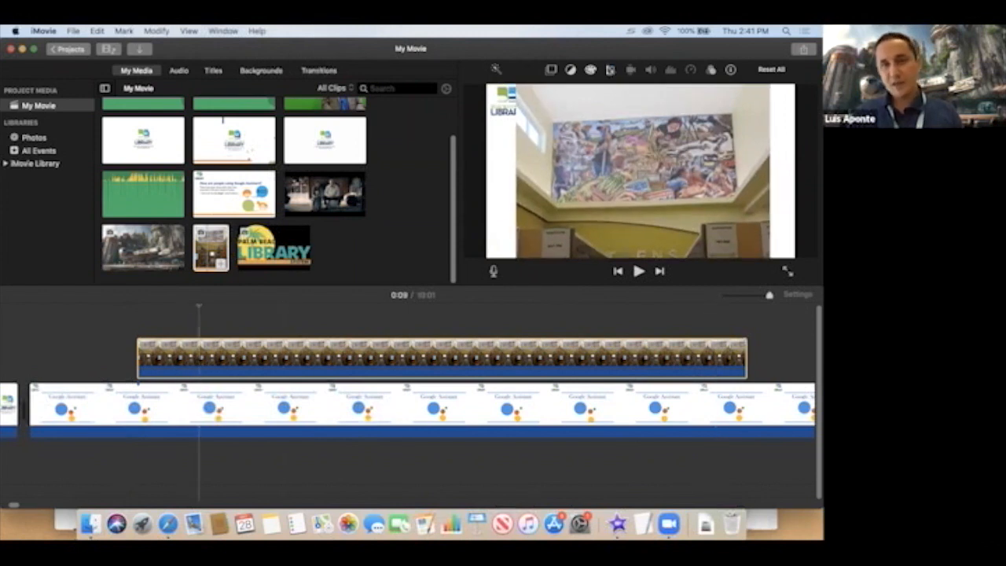
left_click(610, 70)
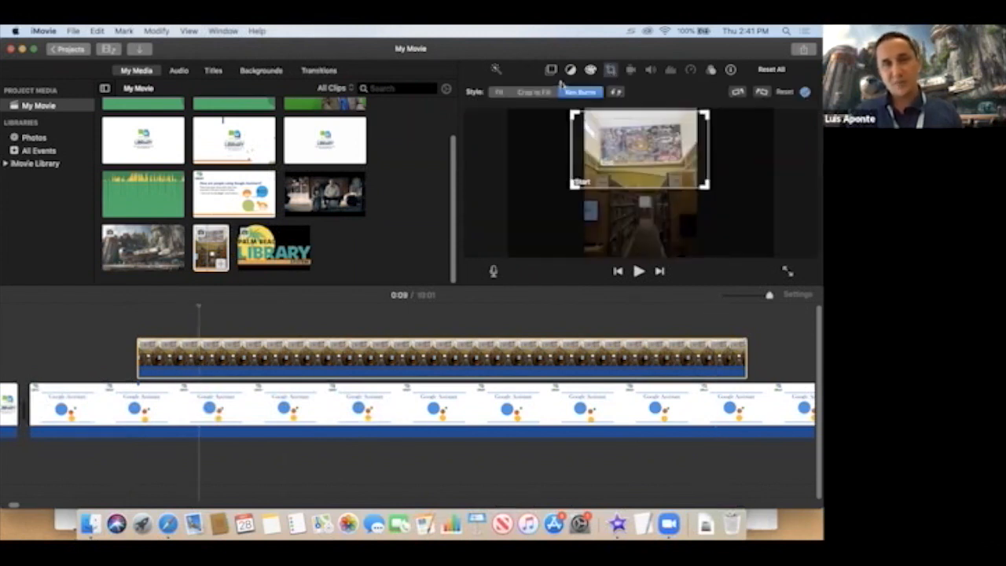
left_click(499, 93)
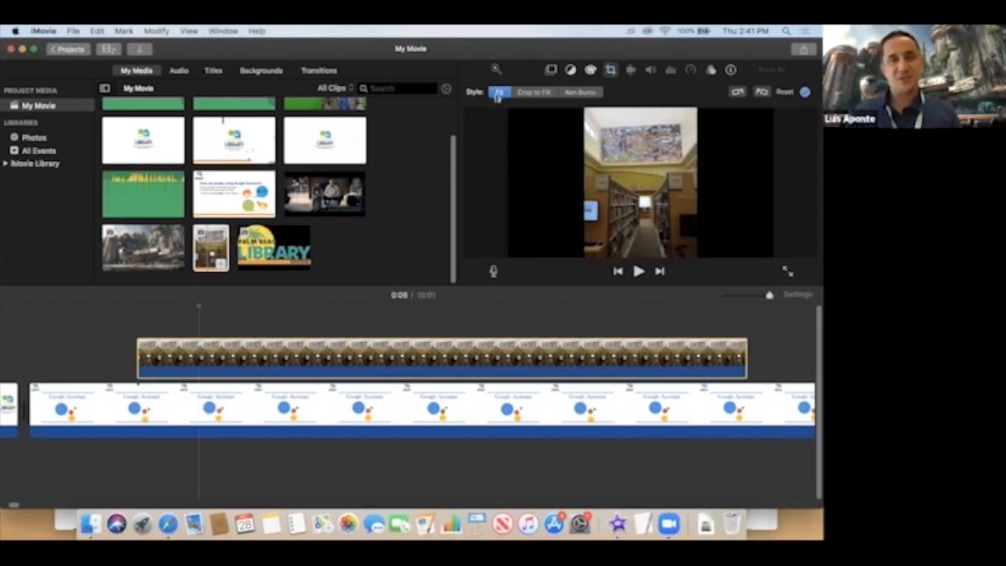
left_click(115, 322)
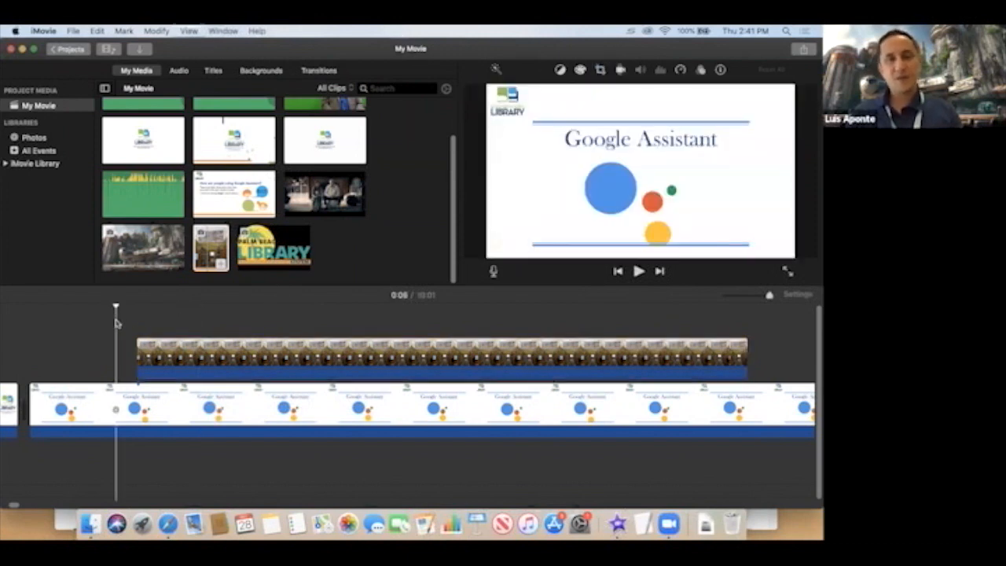
key("space")
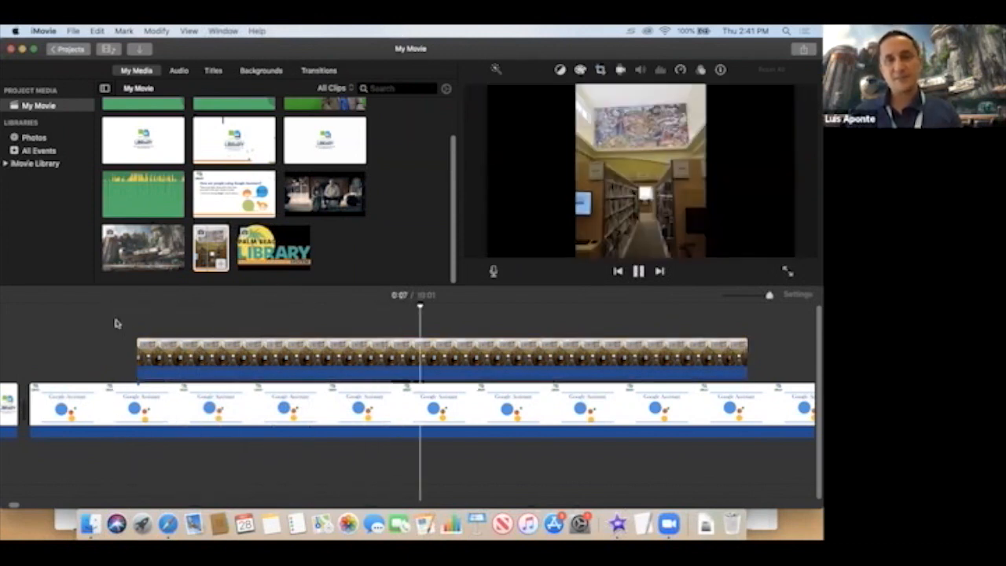
key("space")
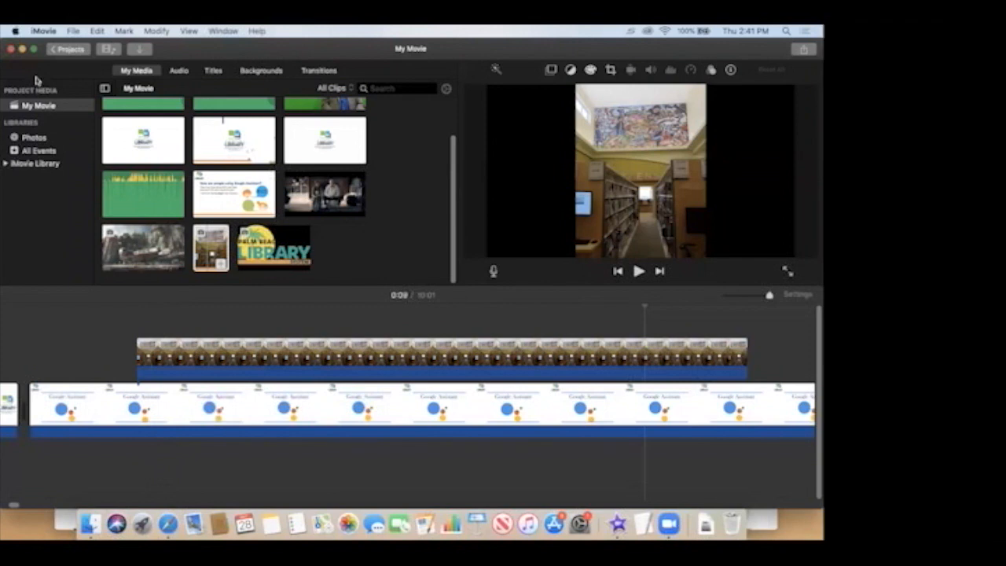
Shorten the overlaid library photo to less than half its length and shift it slightly later above the Google Assistant clip.
left_click(228, 357)
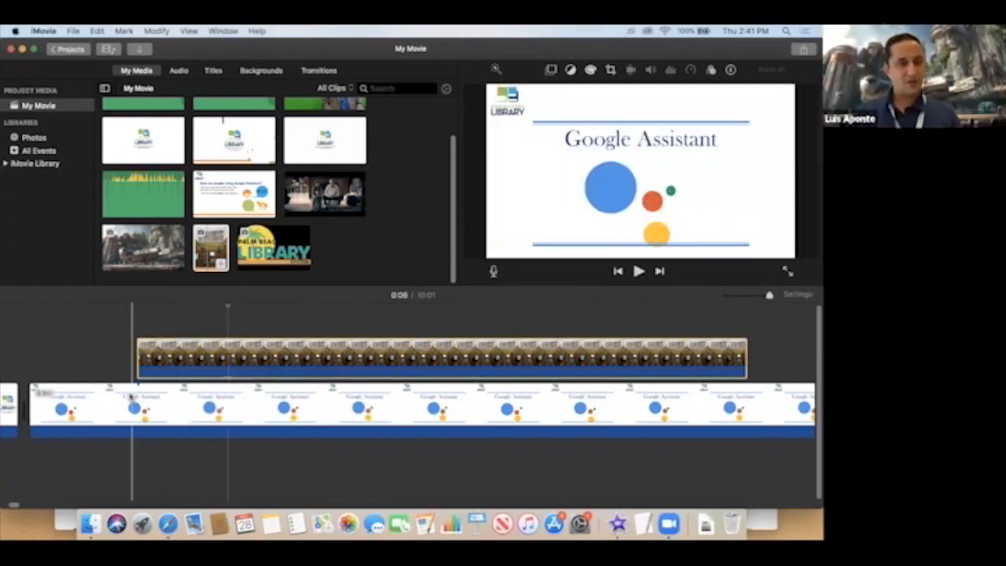
mouse_move(181, 359)
left_mouse_down()
mouse_move(301, 358)
mouse_move(197, 353)
left_mouse_up()
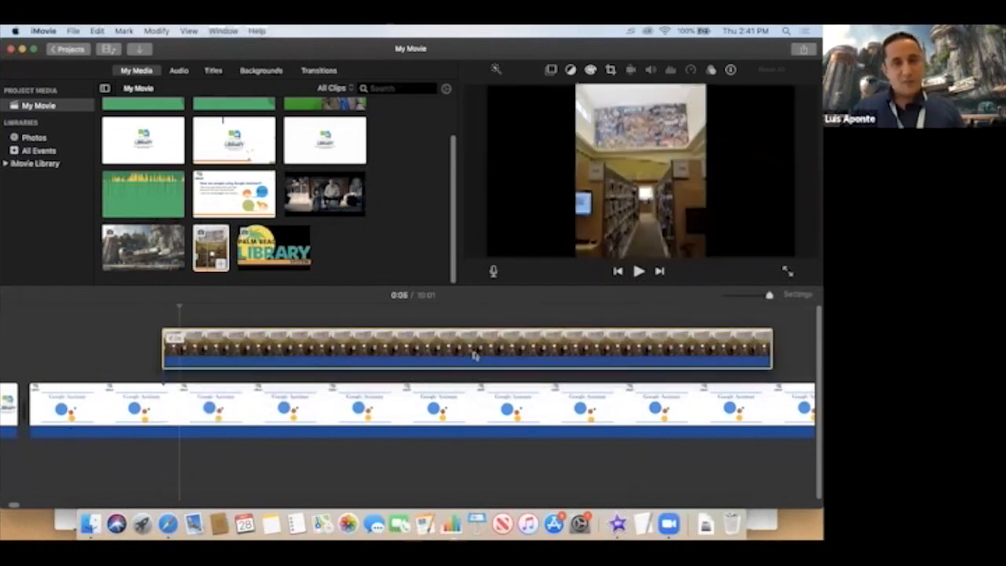
left_click_drag(766, 336, 419, 349)
left_click_drag(339, 356, 391, 358)
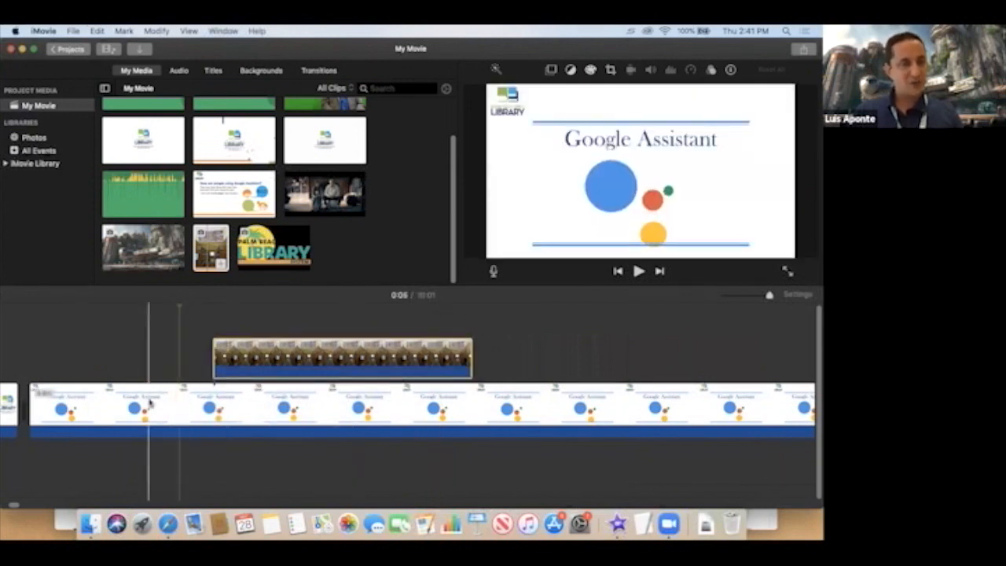
Split the Google Assistant clip just before the overlaid library photo and insert the photo into the main track at the cut.
left_click(150, 402)
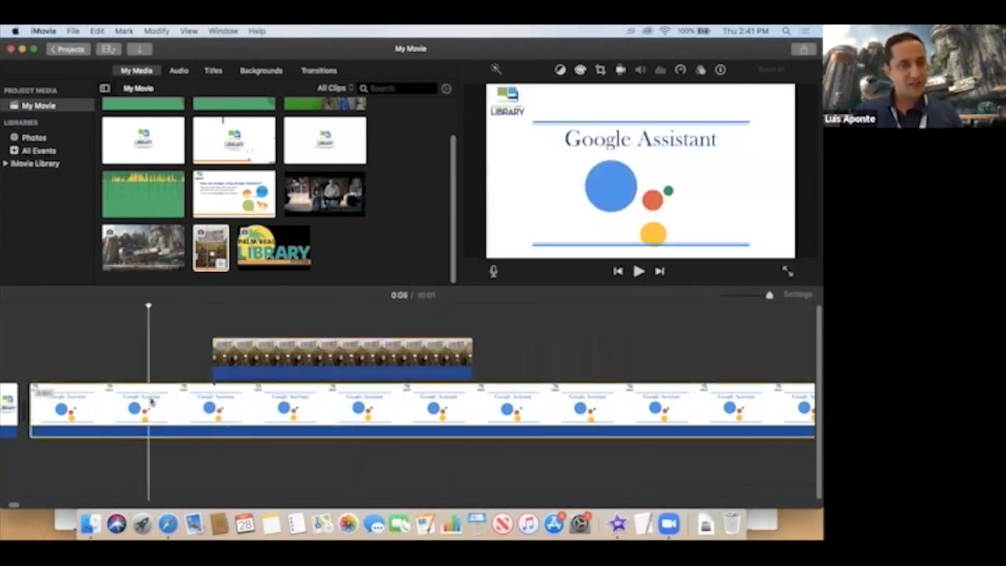
left_click(179, 362)
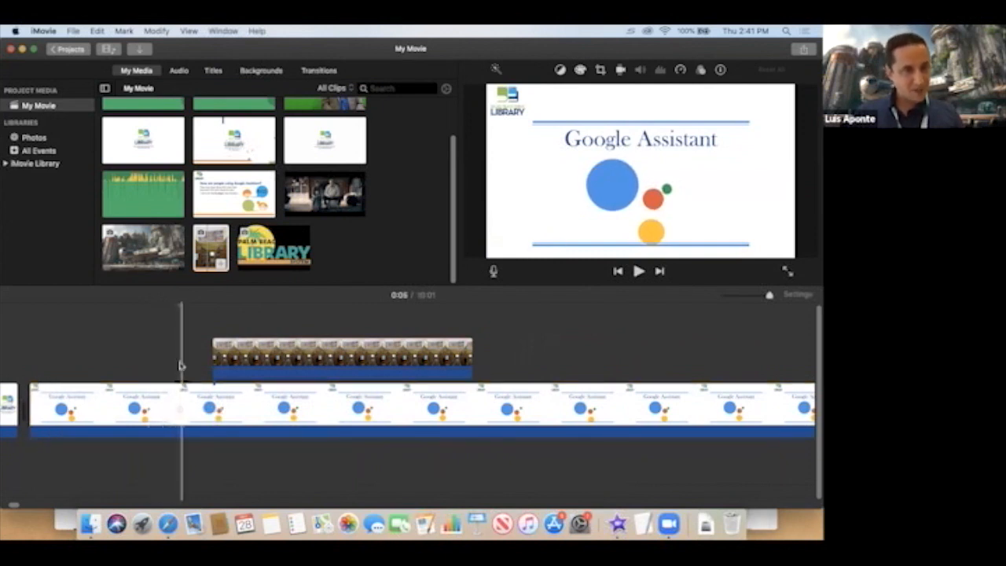
left_click(184, 403)
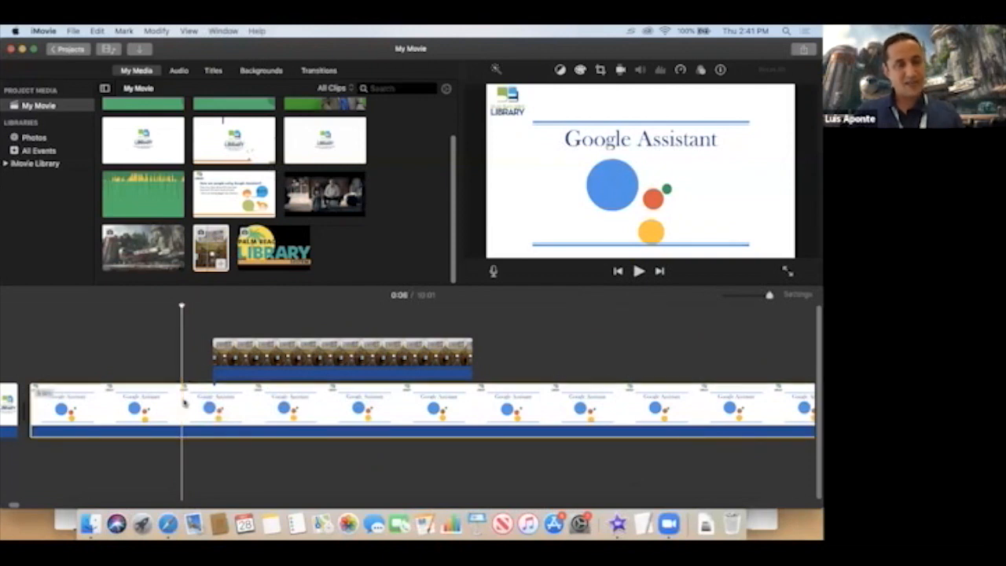
key("super+b")
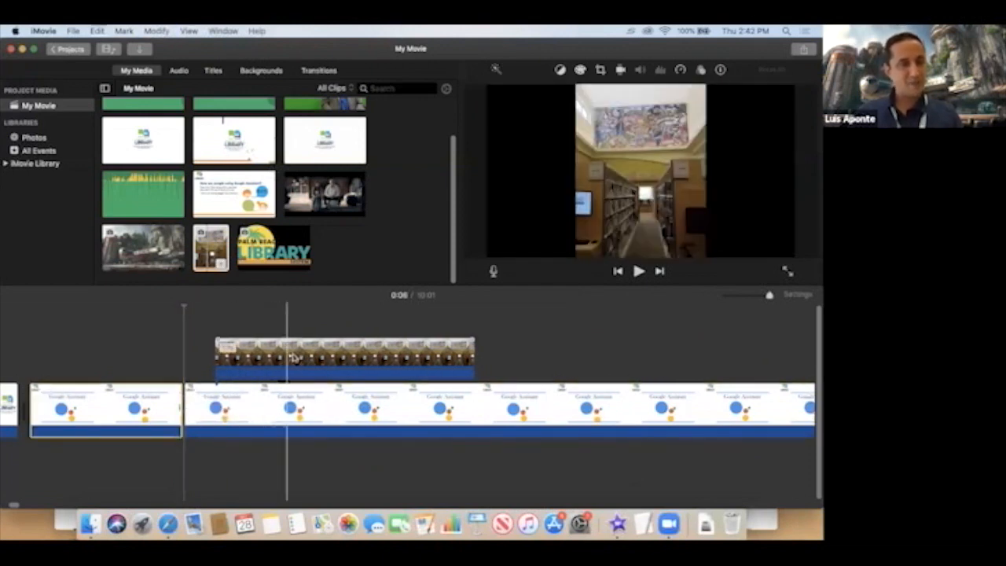
left_click_drag(303, 357, 182, 404)
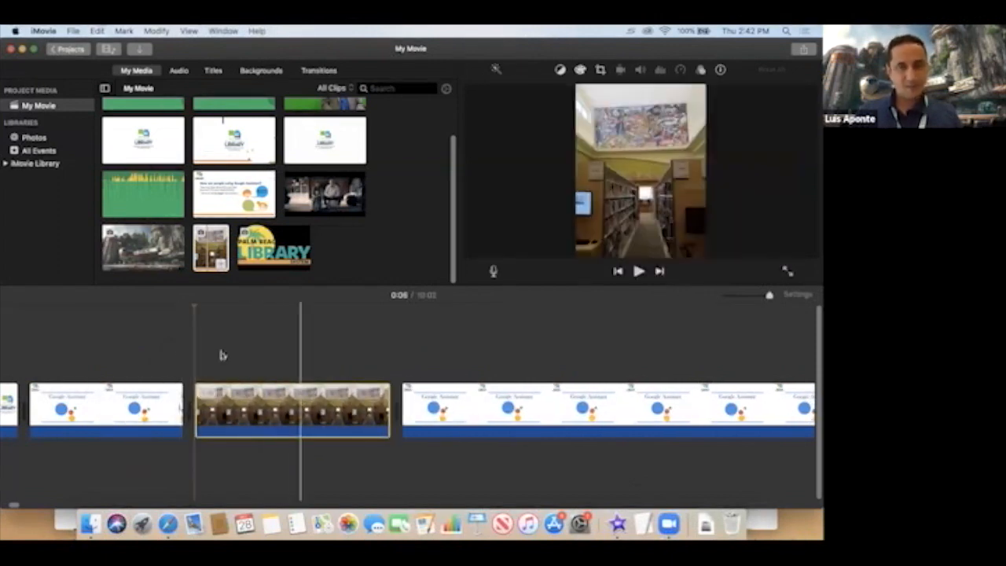
Play from just before the inserted library photo into the second Google Assistant segment to review the cut.
left_click(158, 349)
key("space")
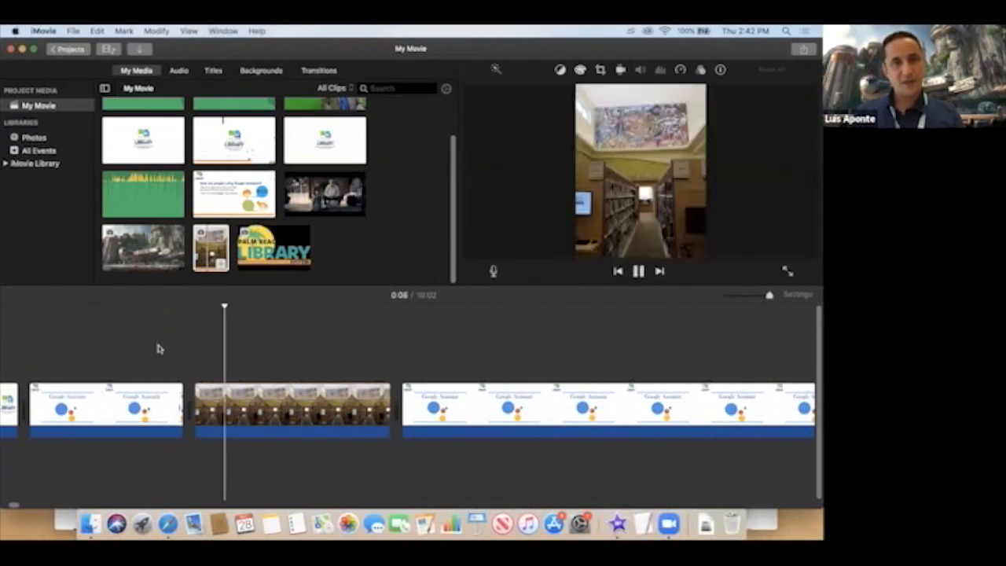
key("space")
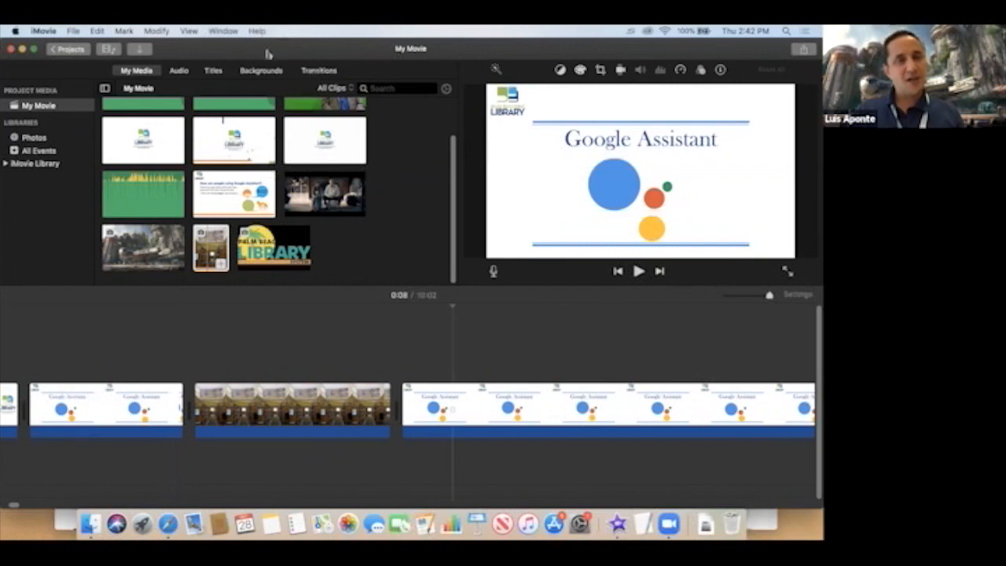
Try Fade to Black transitions before and after the library photo, play them back, and undo both.
left_click(313, 71)
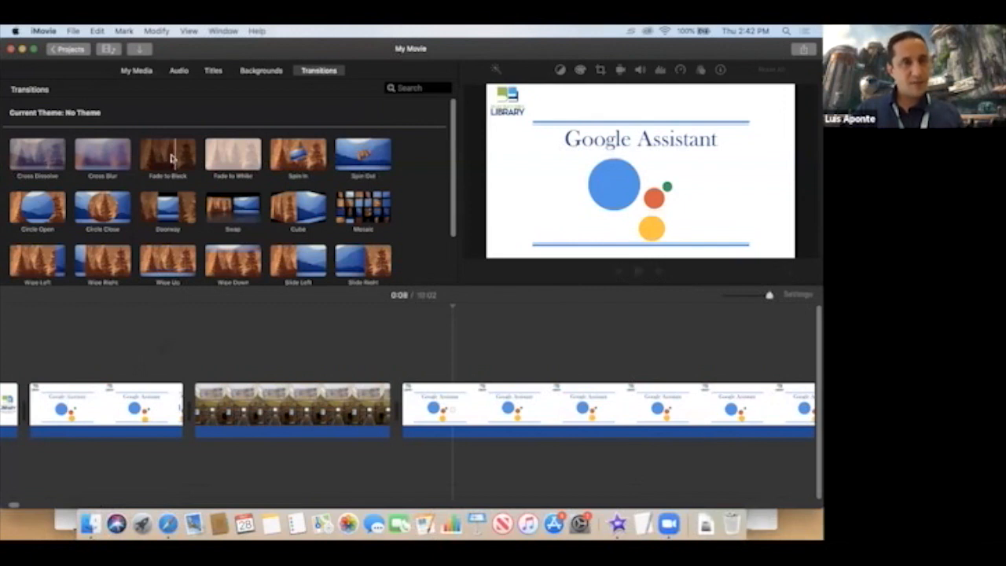
left_click_drag(170, 160, 116, 409)
left_click_drag(174, 159, 211, 422)
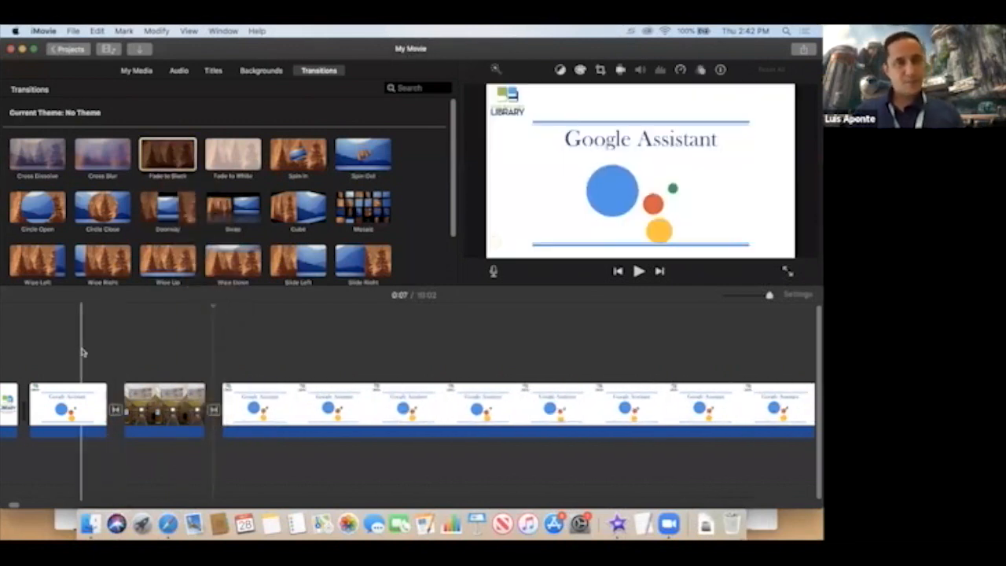
key("space")
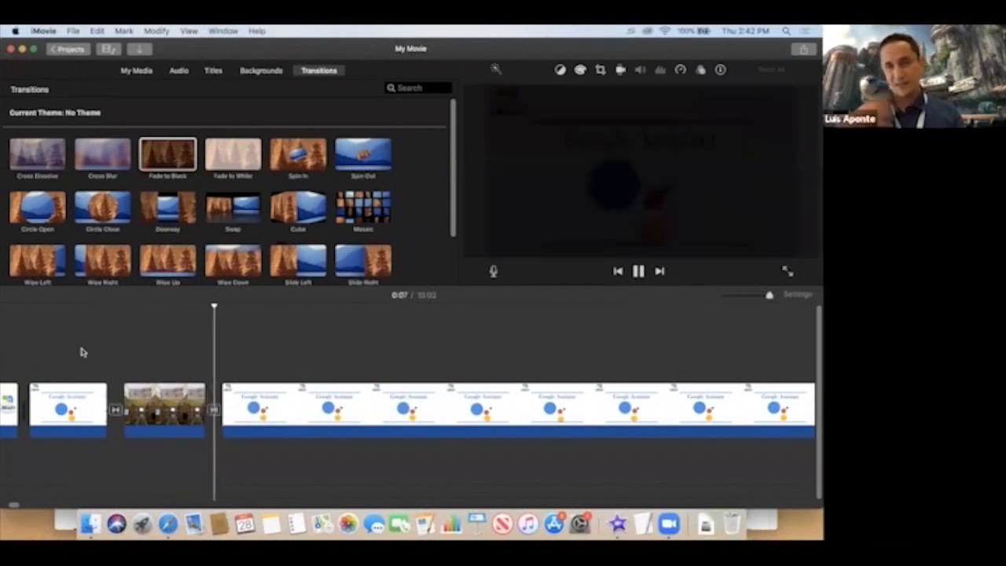
key("space")
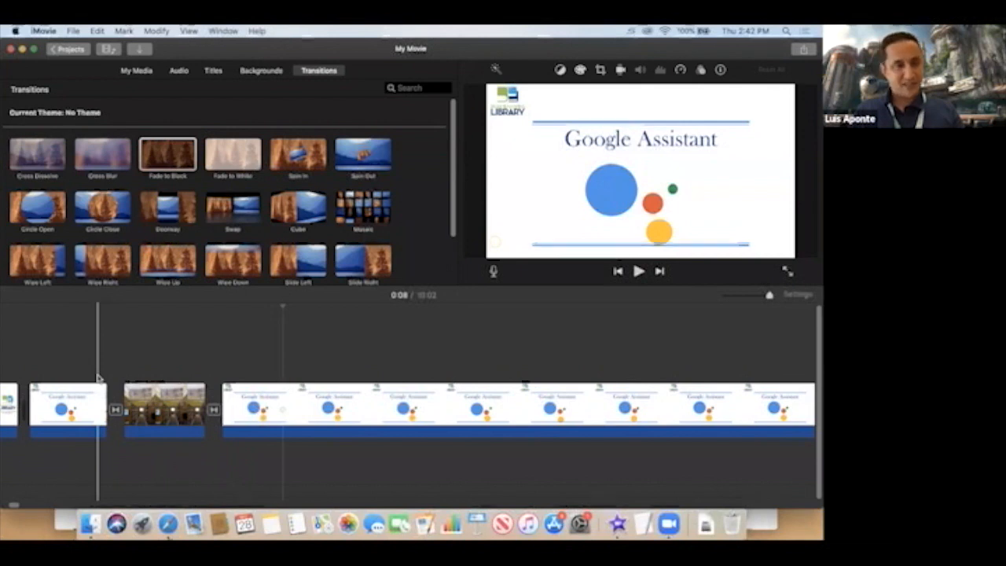
key("super+z")
key("super+z")
Add a Mosaic transition before the library photo and a Slide Right transition after it, and play through both.
left_click_drag(362, 207, 118, 406)
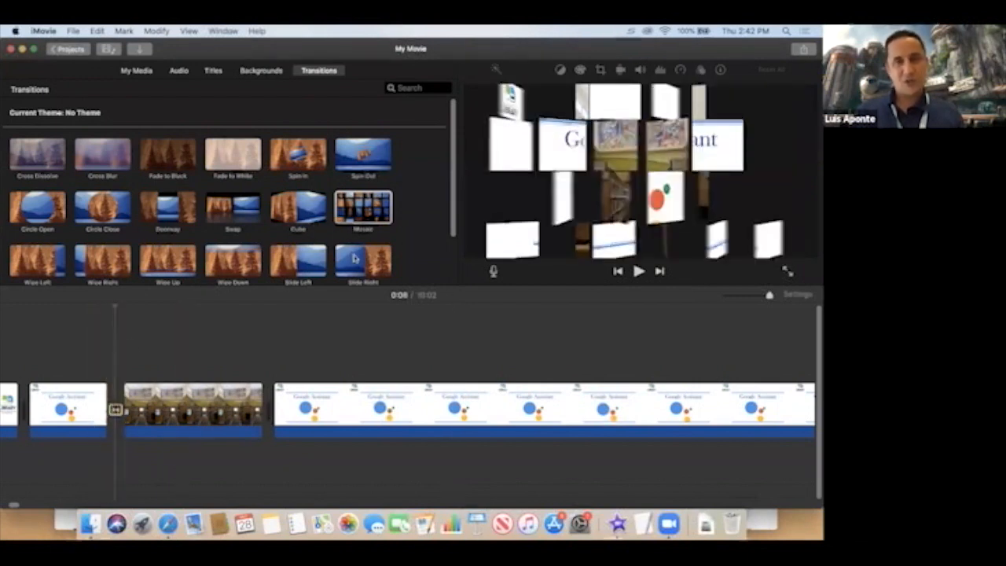
left_click_drag(354, 259, 223, 415)
left_click(81, 355)
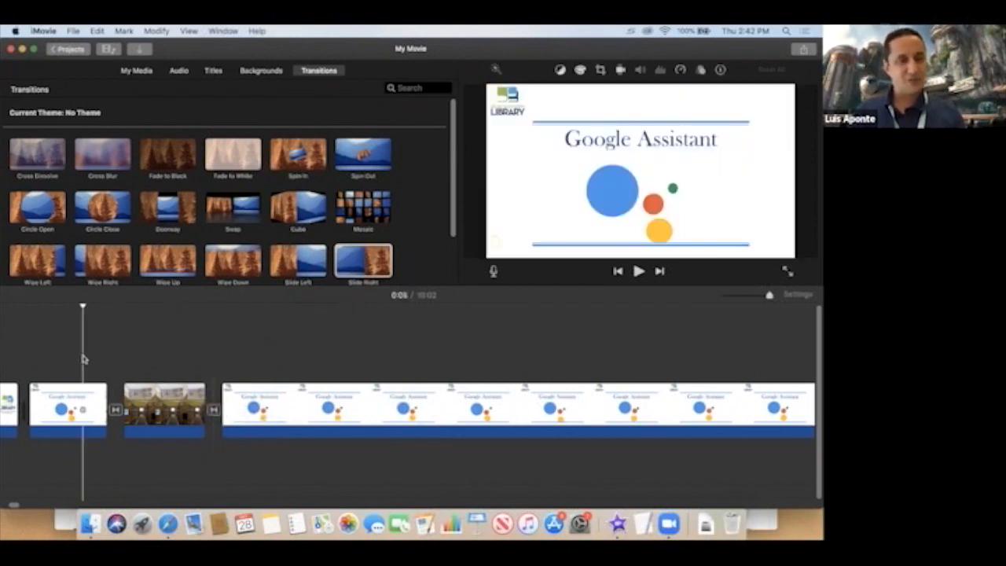
key("space")
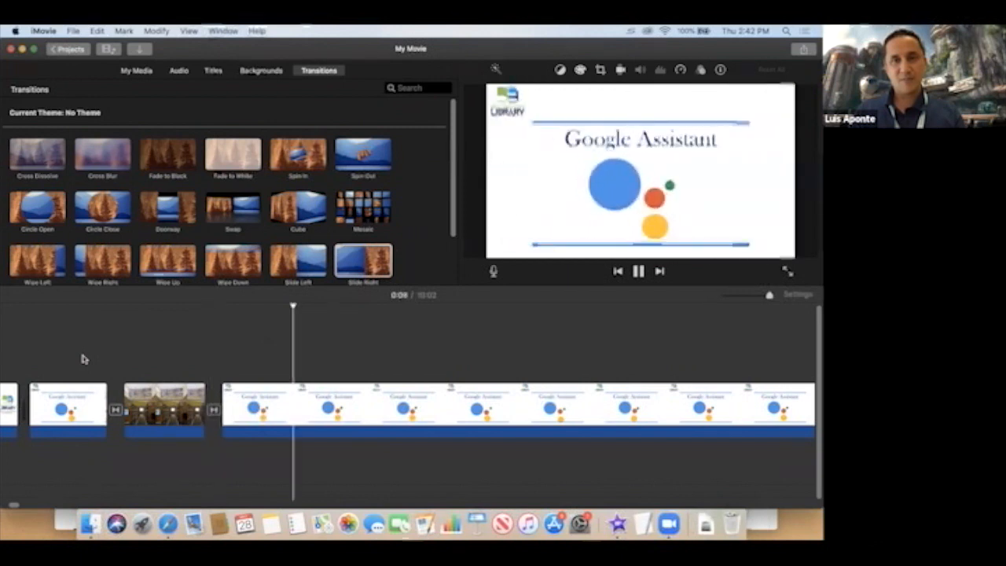
key("space")
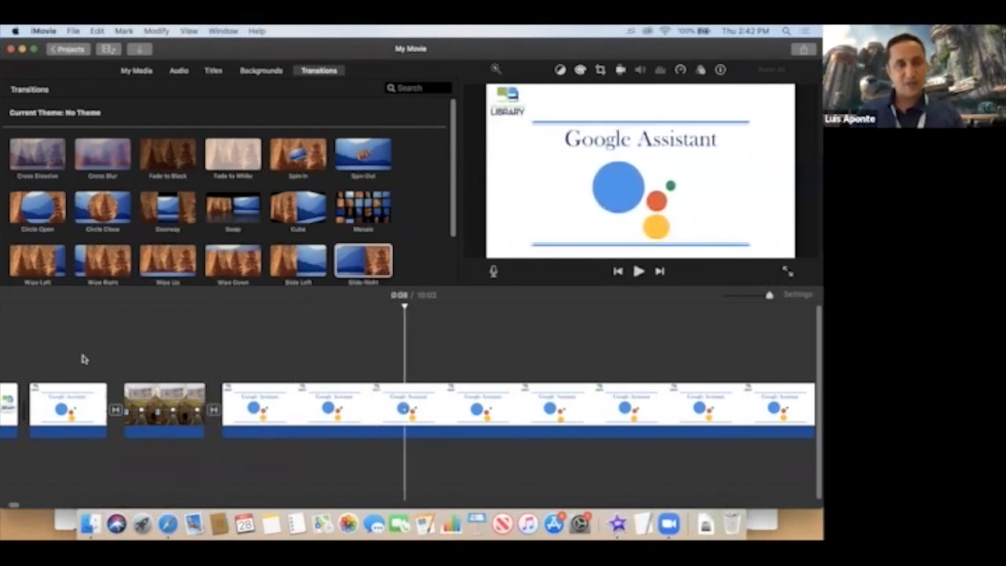
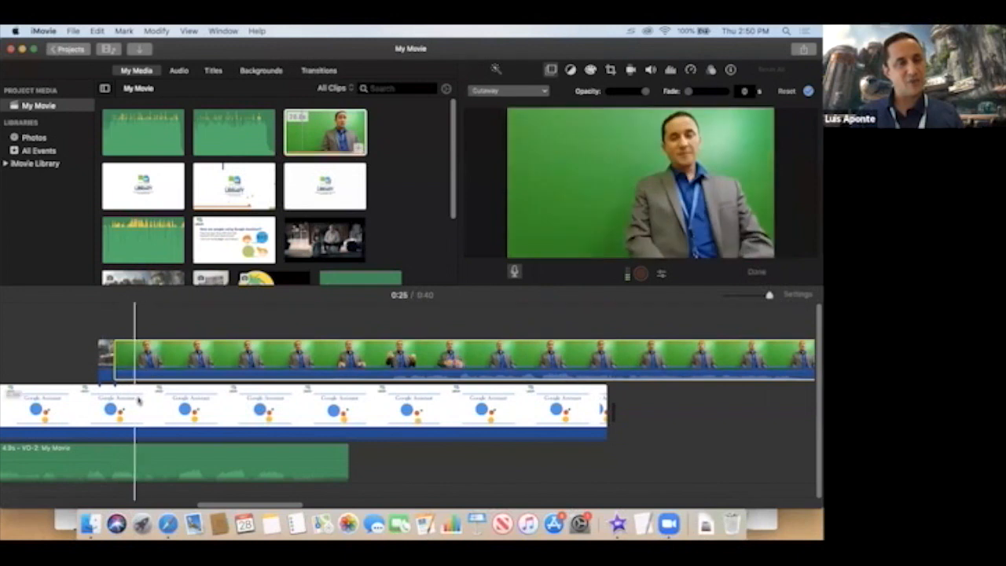
Delete the last Google Assistant segment and the library photo from the main track.
left_click(120, 408)
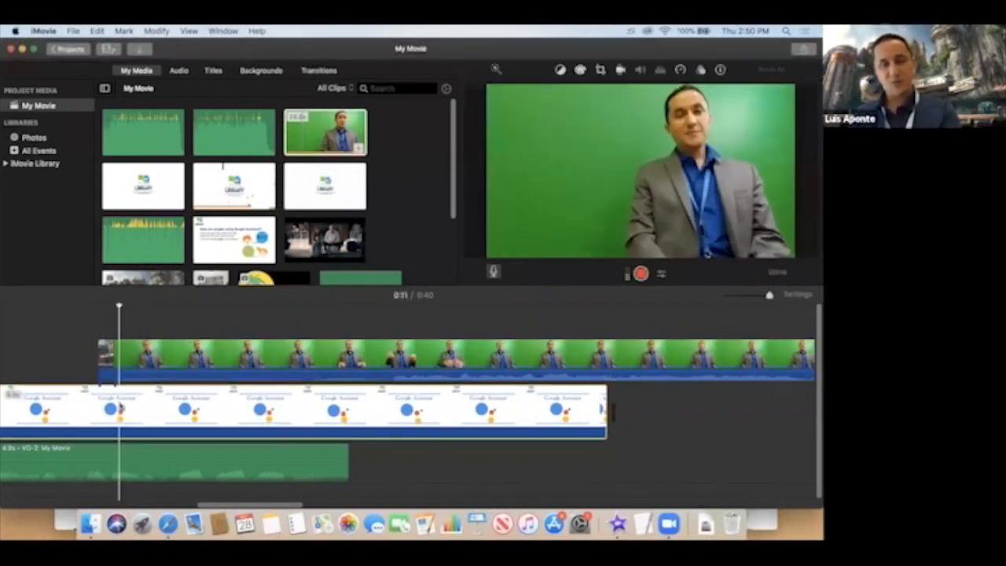
key("Delete")
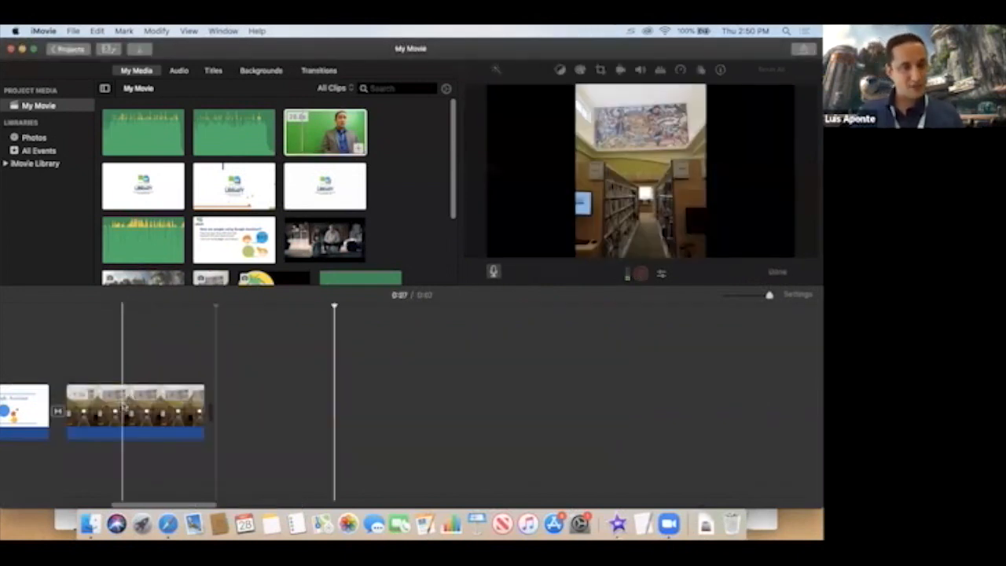
left_click(124, 408)
key("Delete")
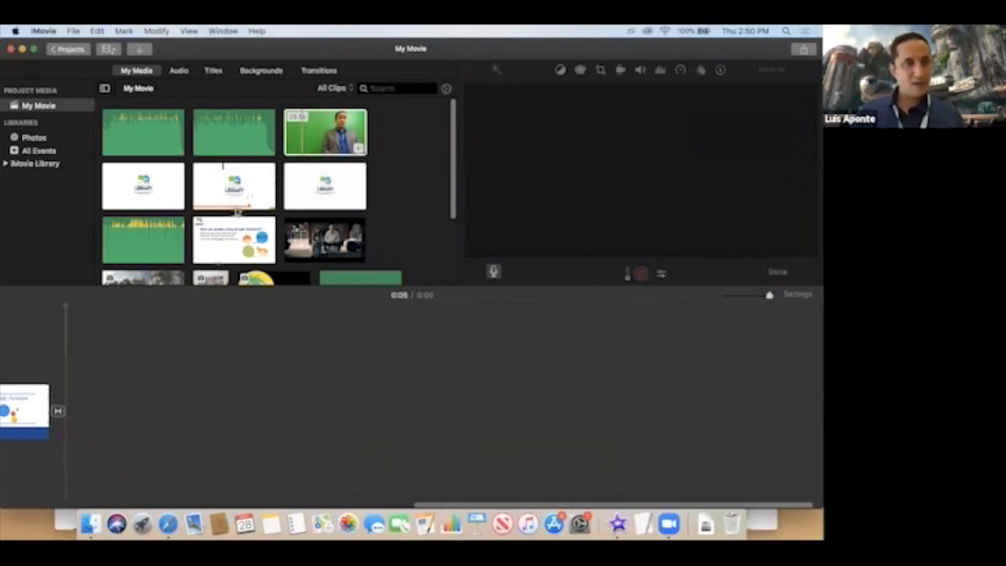
Append the spaceship photo to the end of the main track and extend its duration.
scroll(296, 210, "down", 3)
left_click_drag(149, 195, 92, 400)
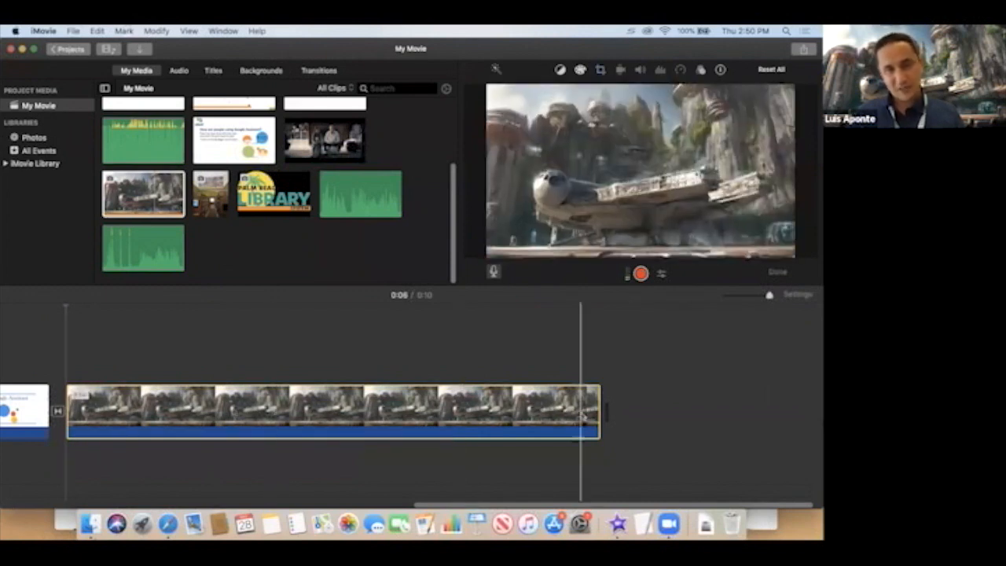
left_click_drag(599, 404, 741, 399)
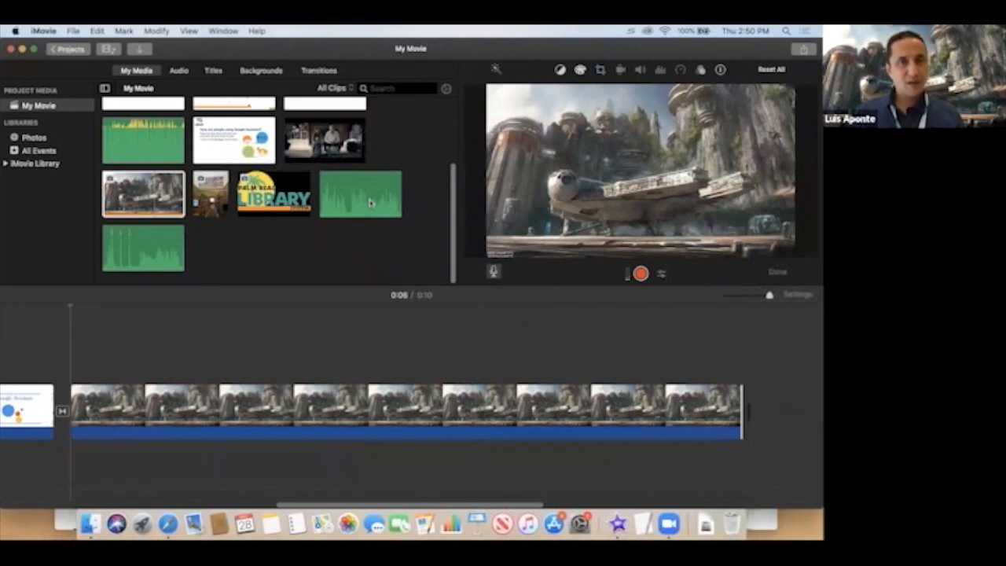
Overlay the green-screen presenter clip above the spaceship photo, starting shortly after the photo begins.
scroll(361, 181, "up", 3)
left_click_drag(338, 130, 99, 351)
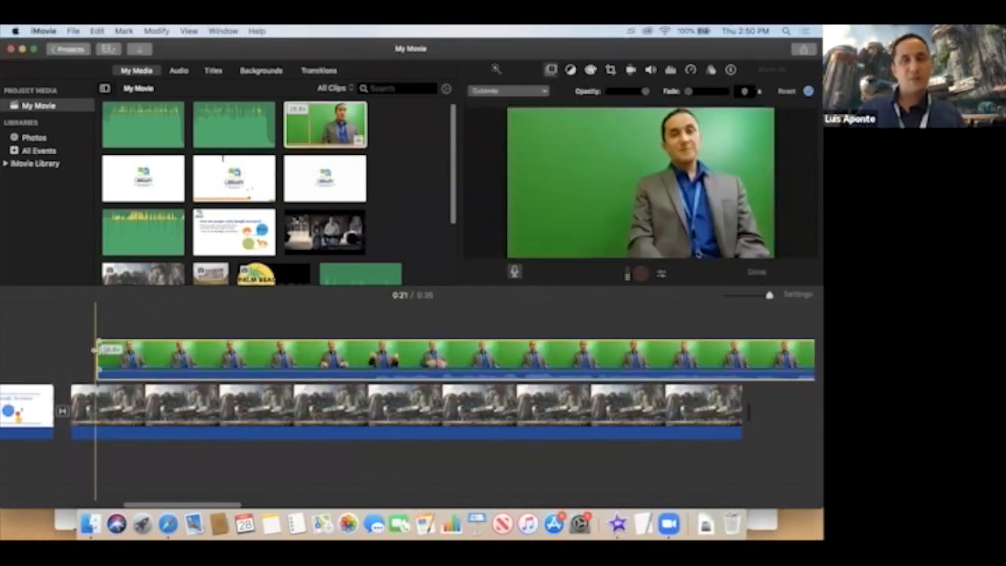
Detach the audio from the overlaid green-screen clip and delete the detached audio track.
left_click(128, 357)
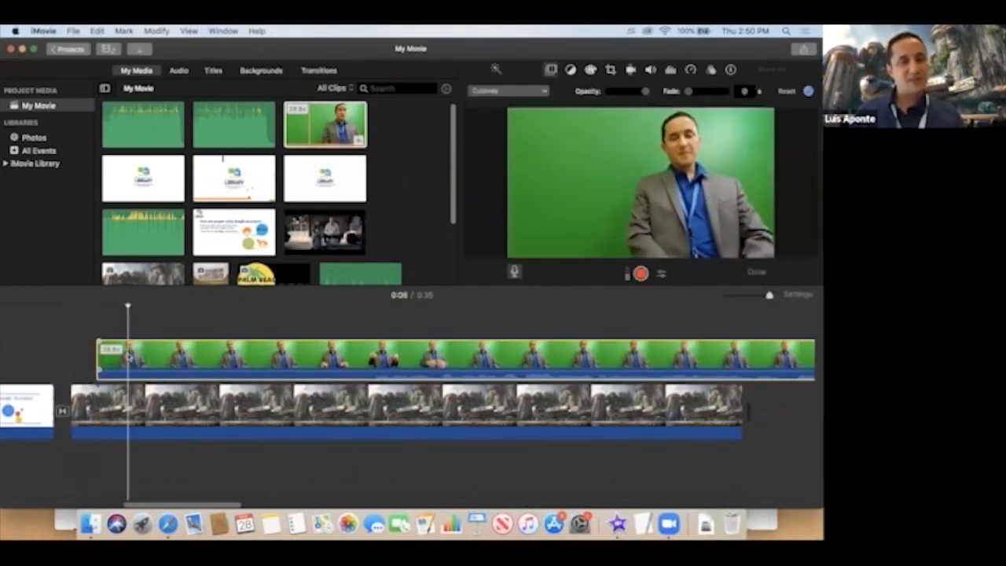
left_click(157, 31)
left_click(175, 138)
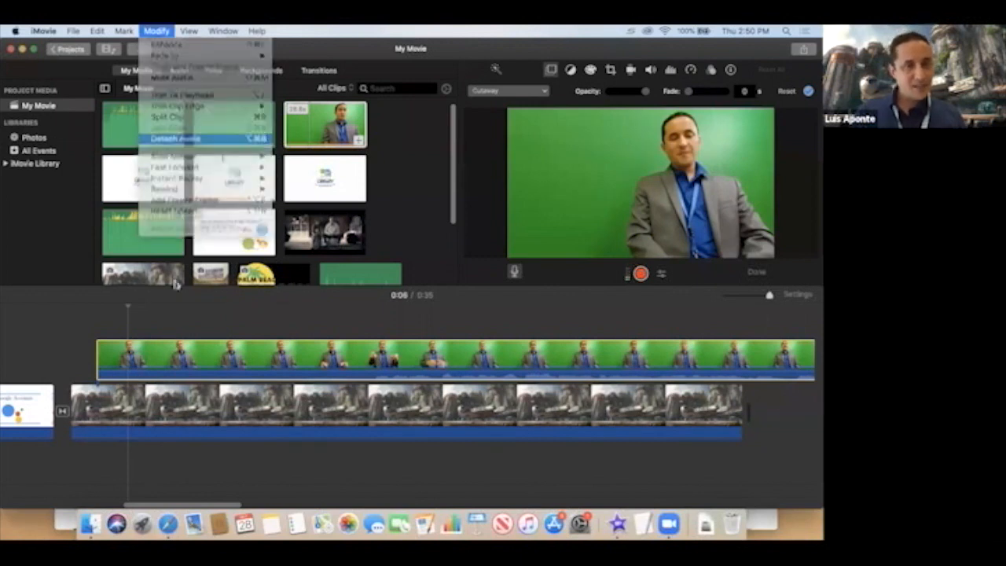
left_click(170, 472)
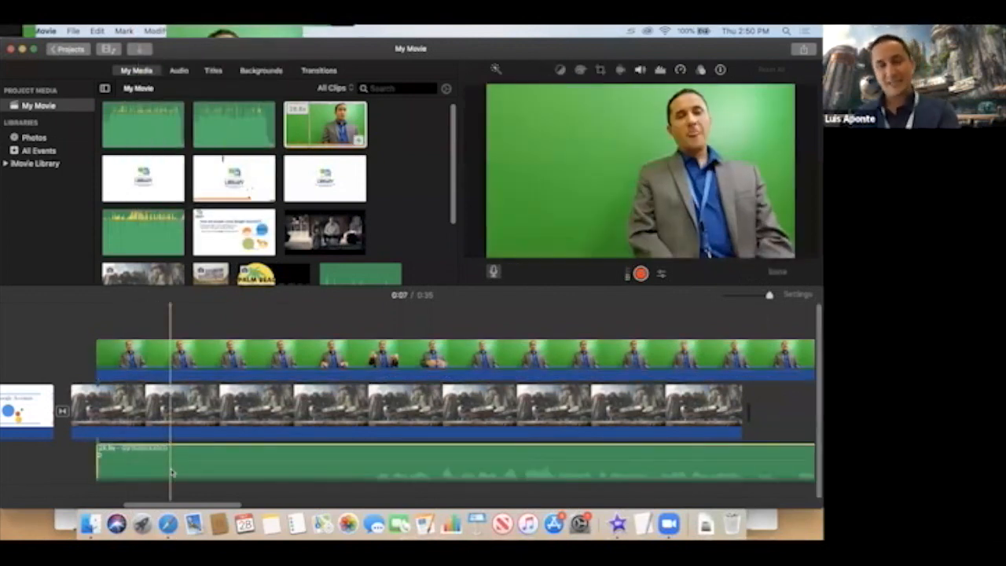
key("Delete")
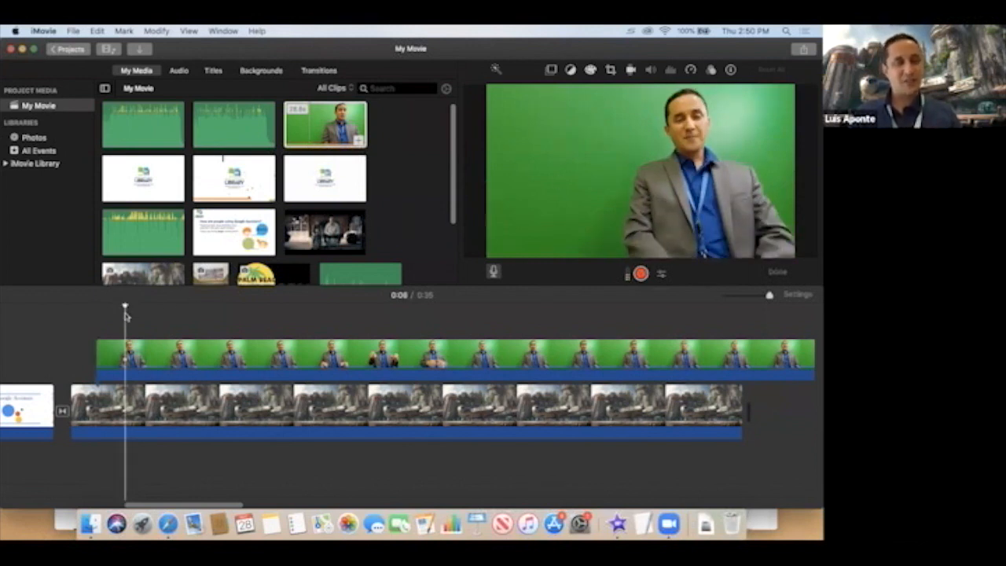
Set the overlaid presenter clip to Green/Blue Screen and switch its clean-up to the eraser.
left_click(150, 354)
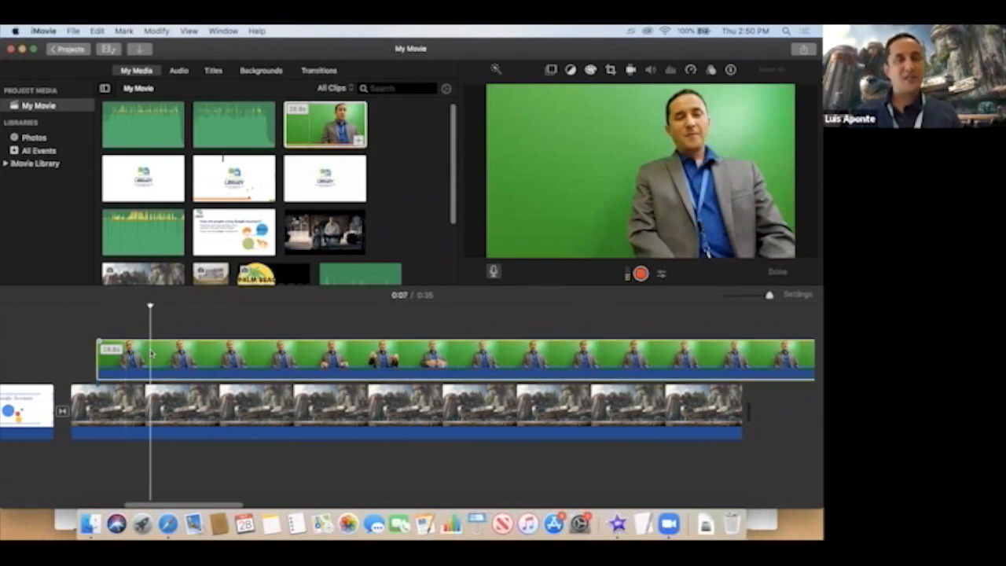
left_click(550, 73)
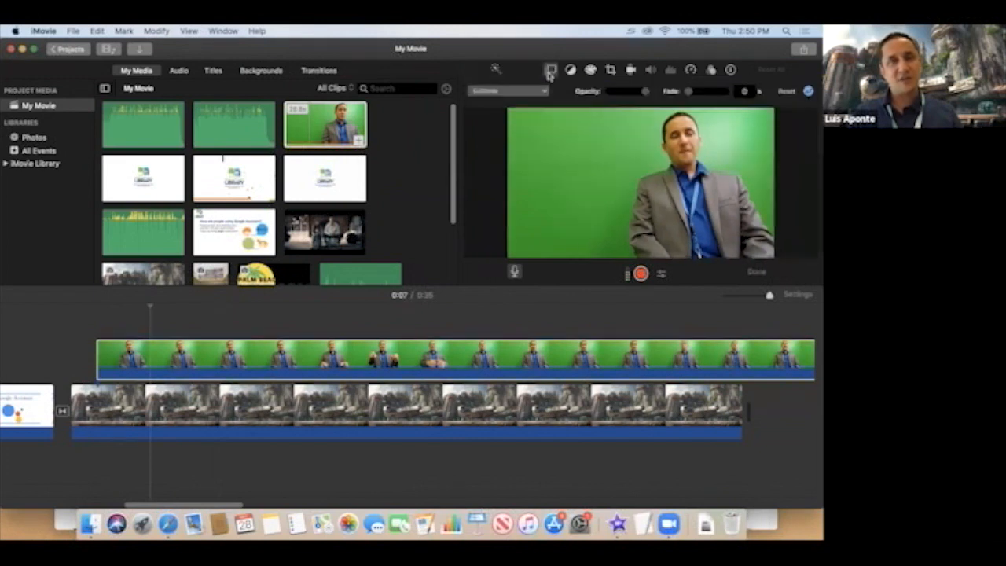
left_click(510, 91)
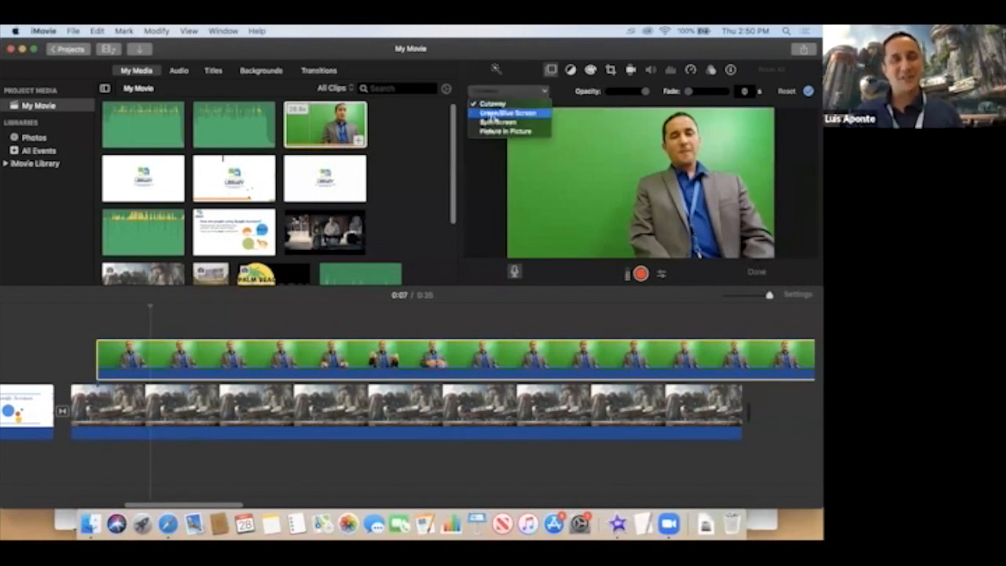
left_click(491, 113)
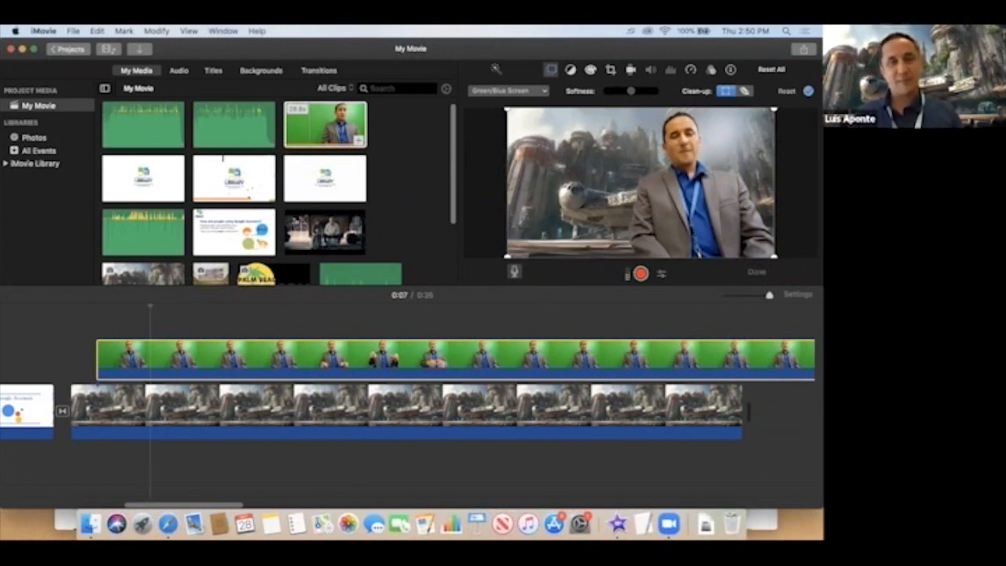
left_click(745, 93)
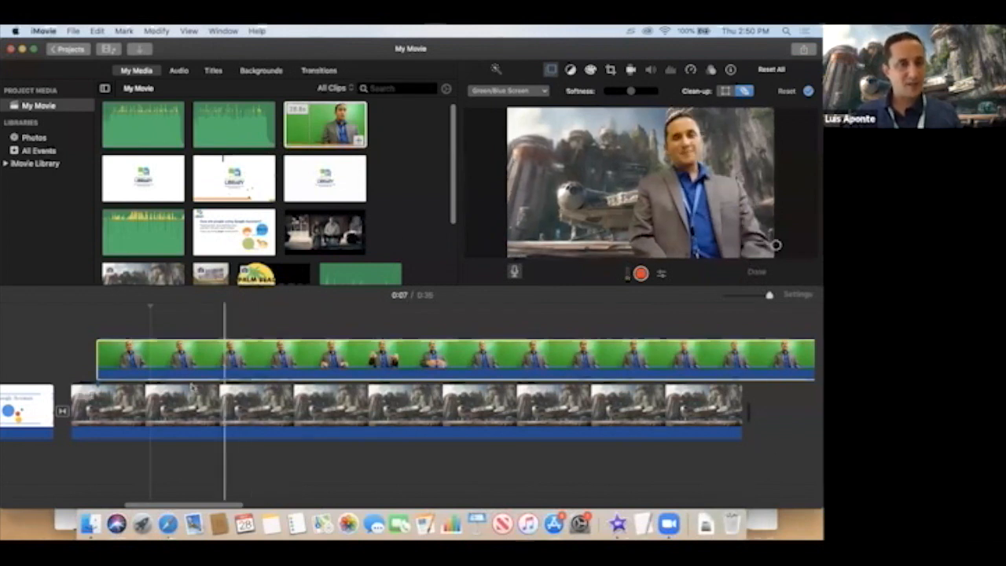
left_click(123, 324)
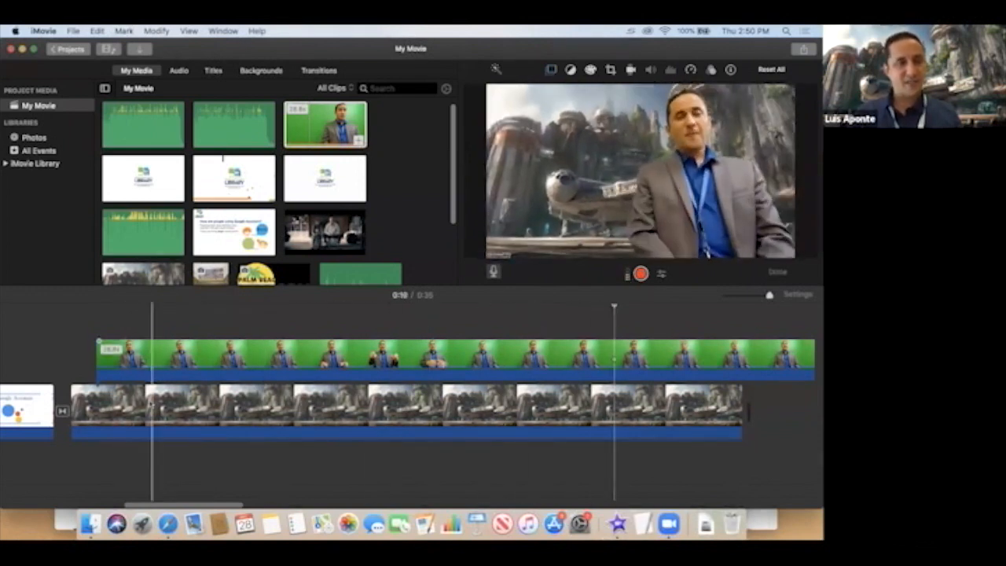
Change the spaceship background photo's crop style from Ken Burns to Fit.
left_click(133, 401)
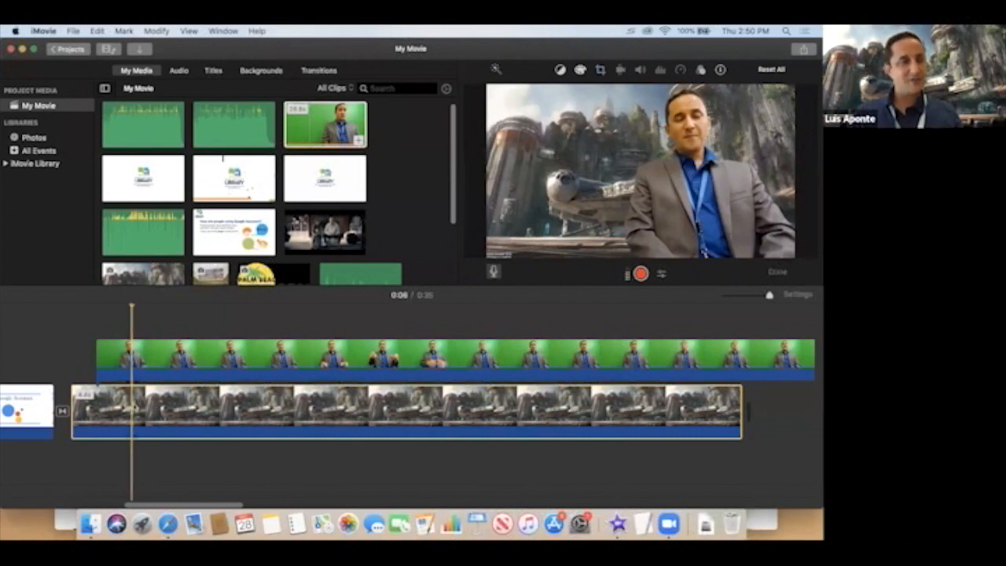
left_click(598, 69)
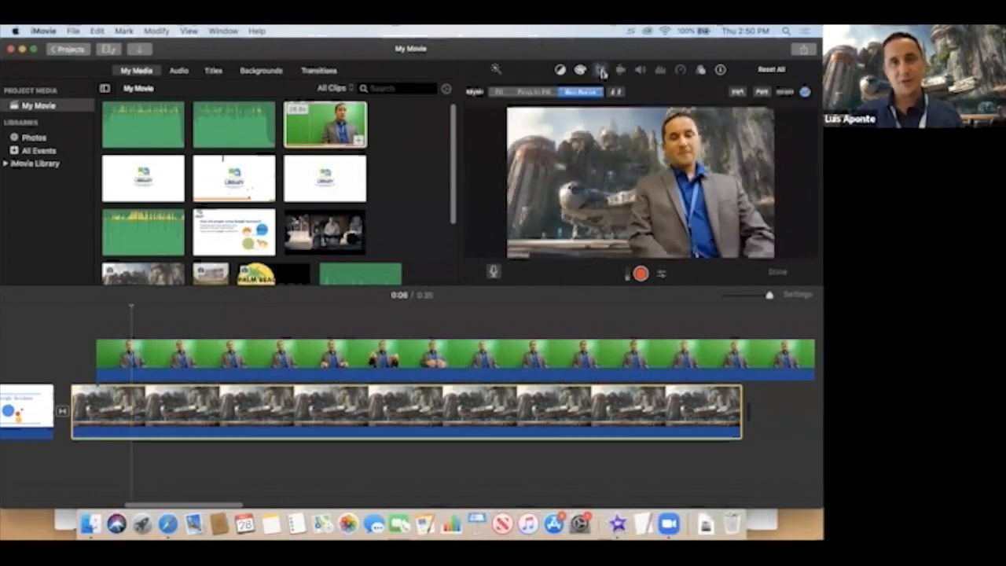
left_click(499, 92)
Play back the green-screen composite from the photo's start and again from just before the preceding transition.
left_click(74, 320)
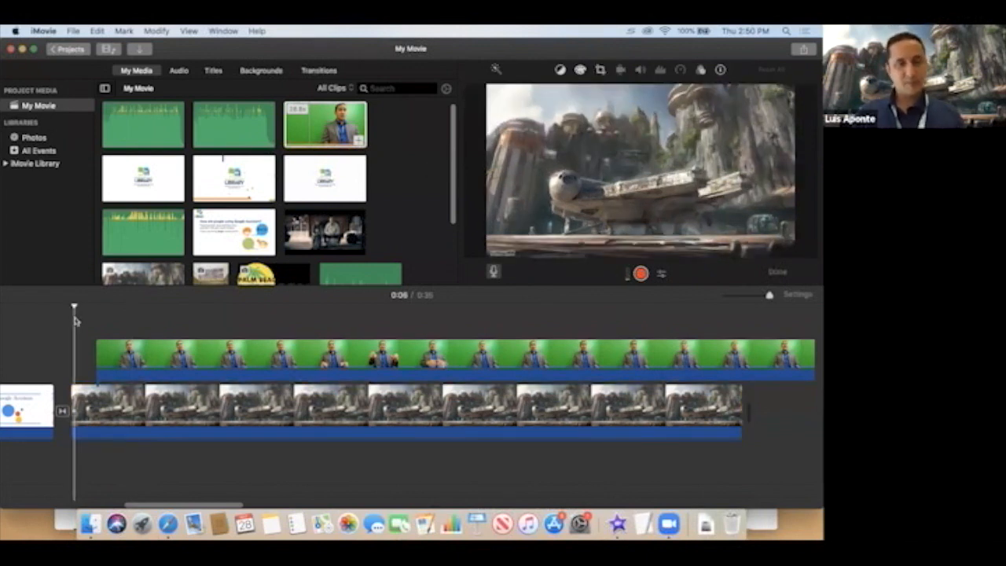
key("space")
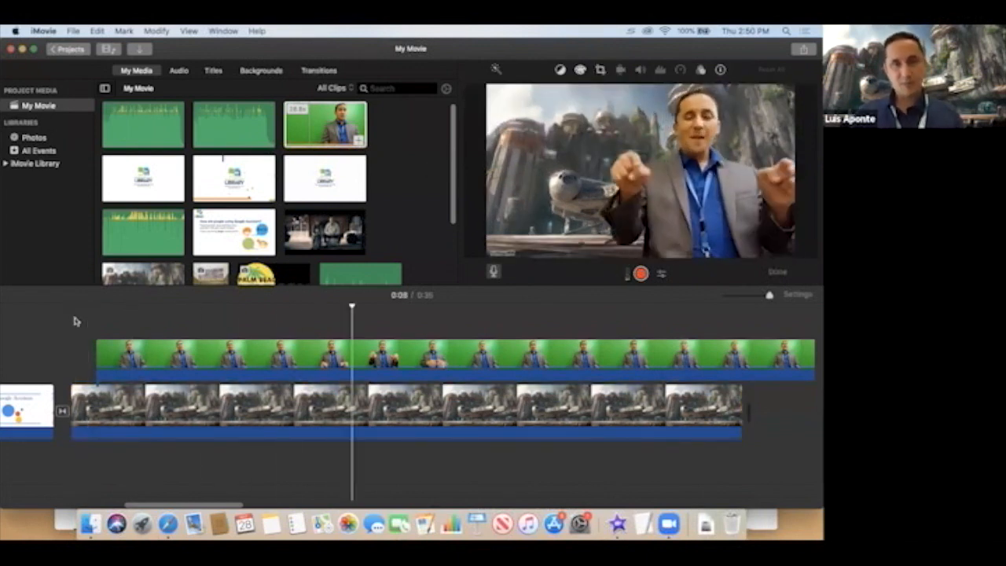
key("space")
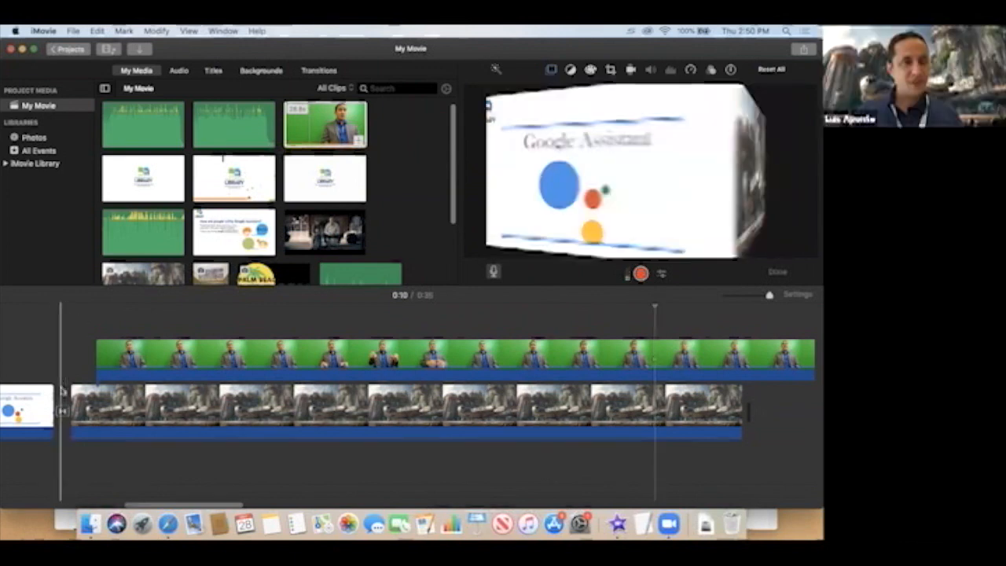
left_click(62, 410)
left_click(39, 332)
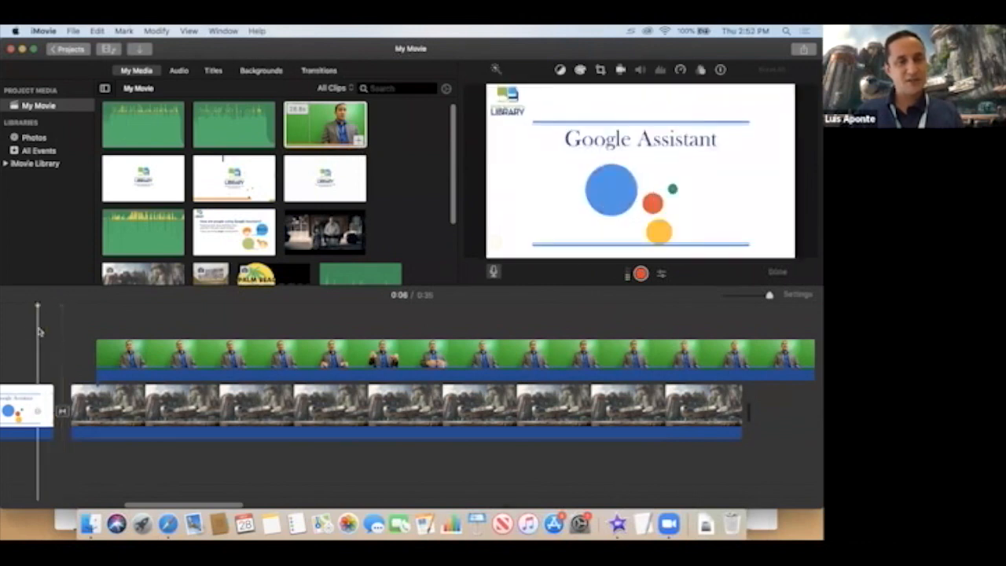
key("space")
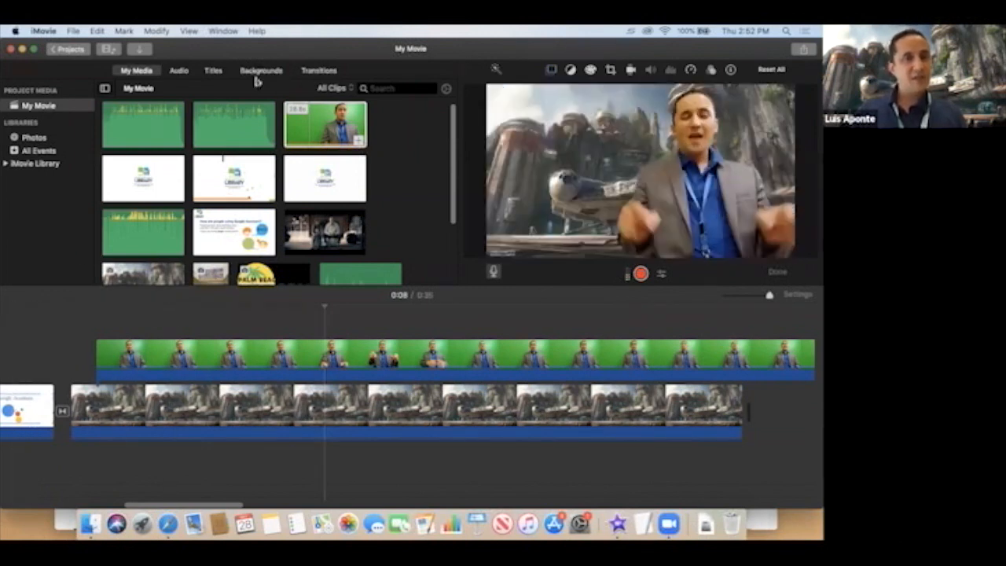
Browse the title styles and the sound effects library, previewing the Perspectives Long jingle.
left_click(214, 71)
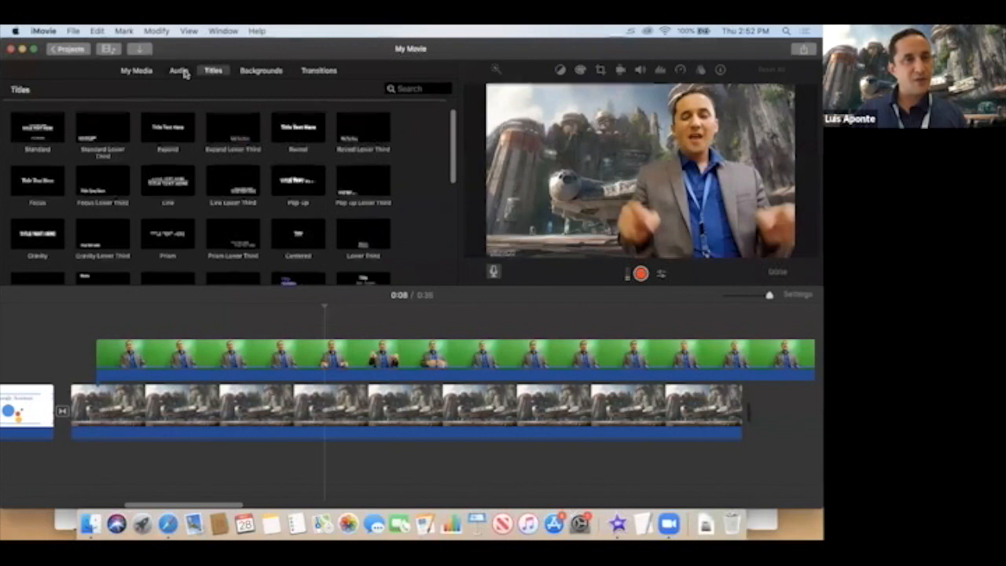
left_click(180, 71)
scroll(197, 225, "down", 5)
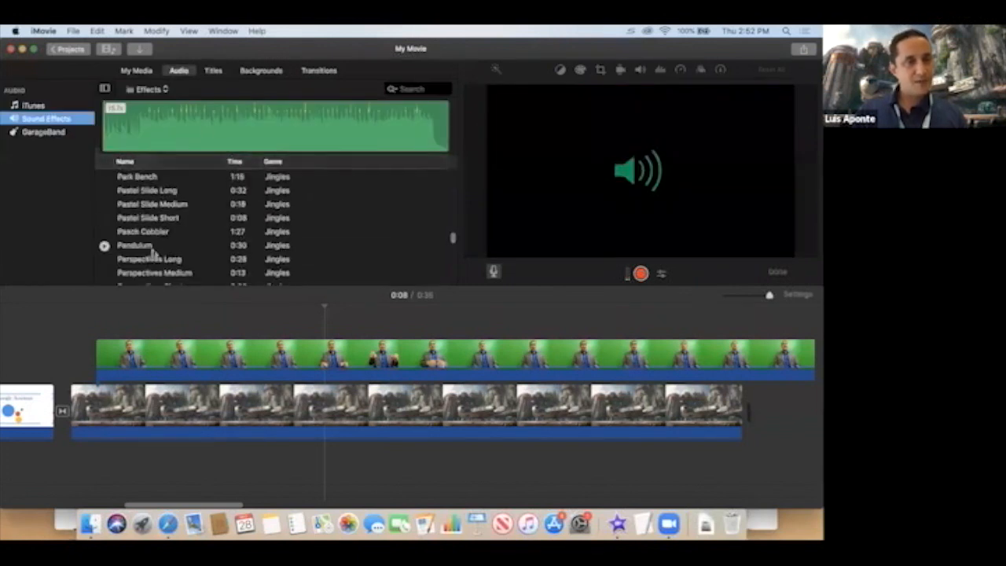
left_click(105, 263)
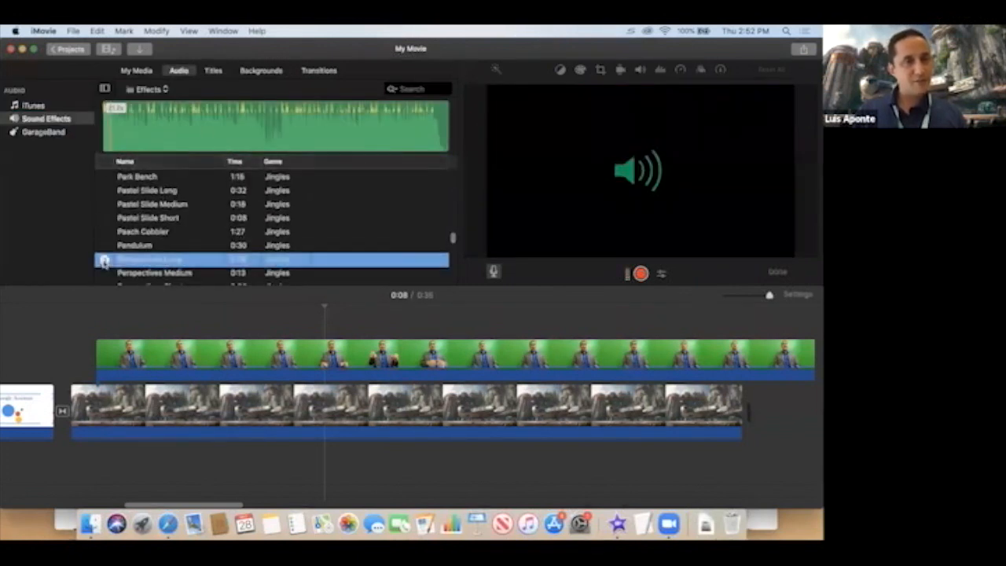
scroll(130, 251, "up", 1)
scroll(131, 251, "down", 5)
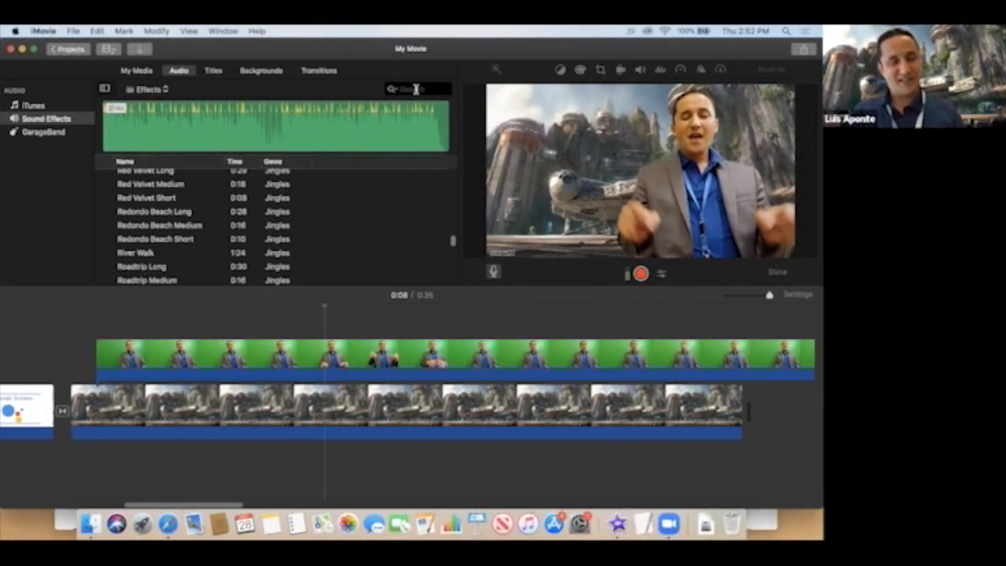
Search the sound effects for "cricket" and add the Crickets effect beneath the spaceship photo, starting near its beginning.
type("cricke")
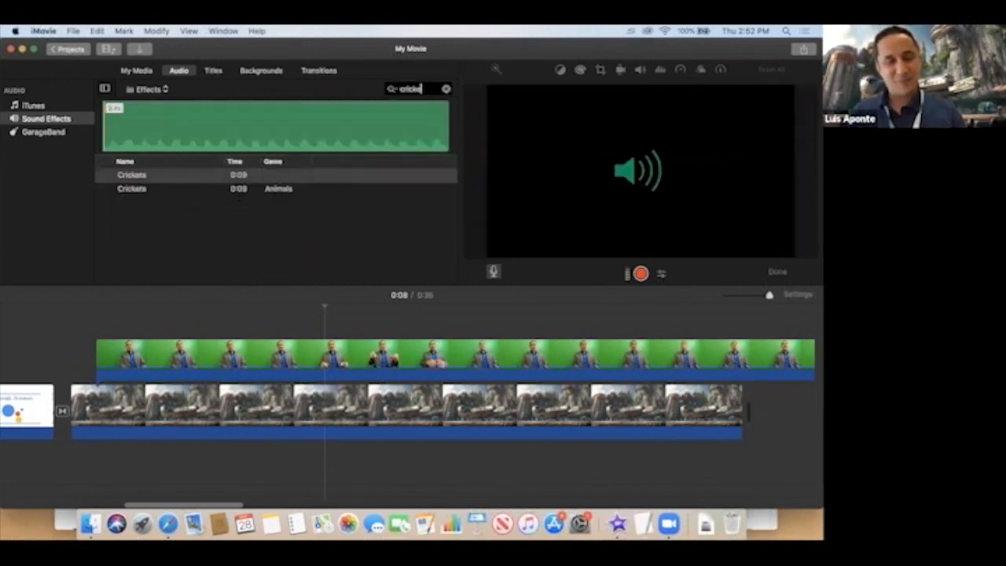
type("t")
left_click_drag(135, 174, 83, 472)
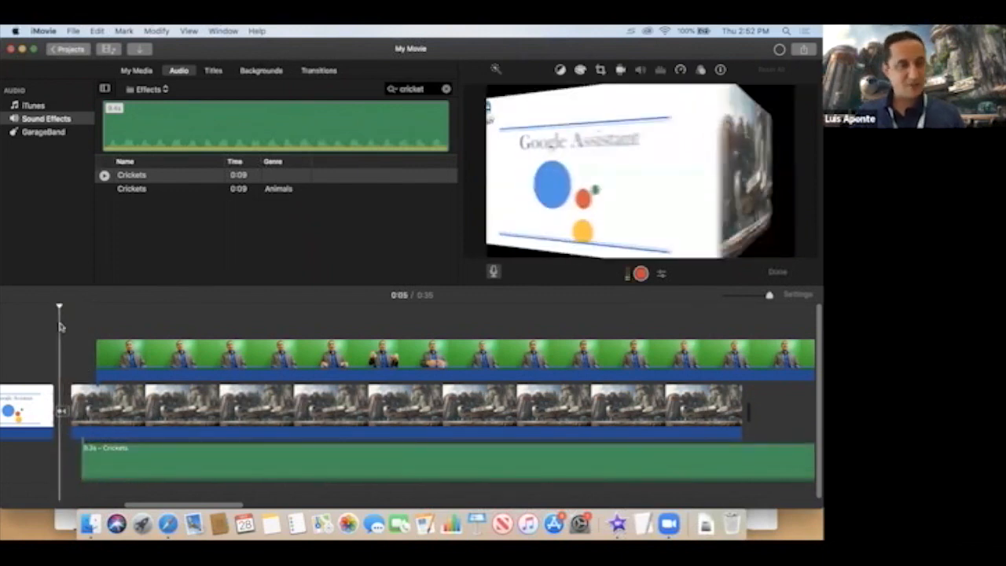
Raise the volume of the Crickets clip and play the sequence from the transition to check the sound.
key("space")
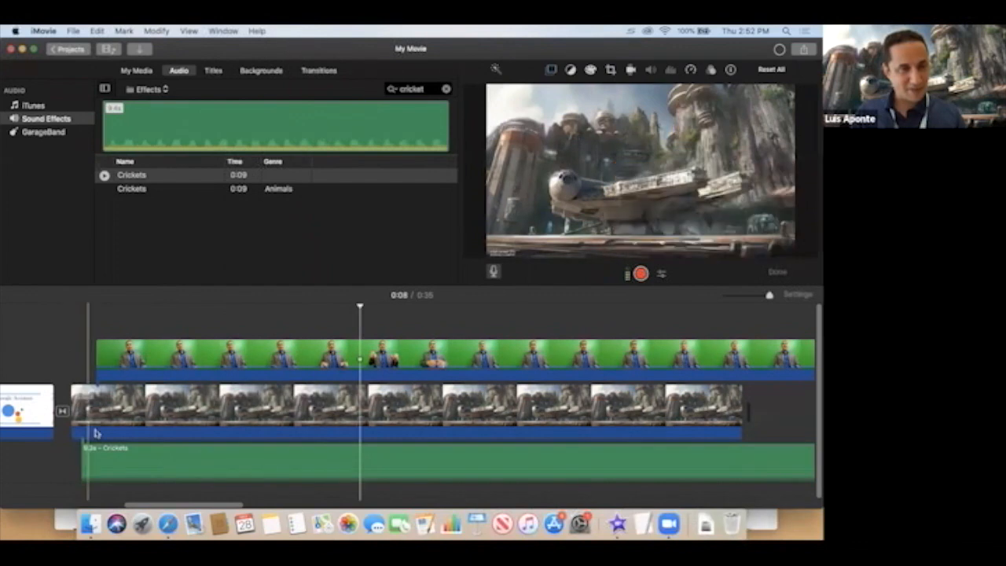
left_click_drag(99, 469, 99, 453)
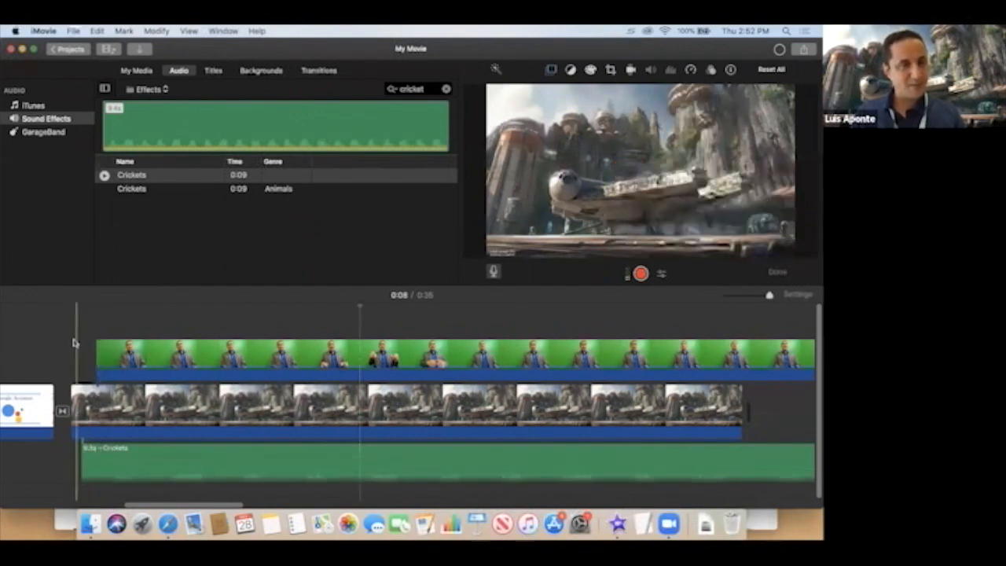
left_click(61, 324)
key("space")
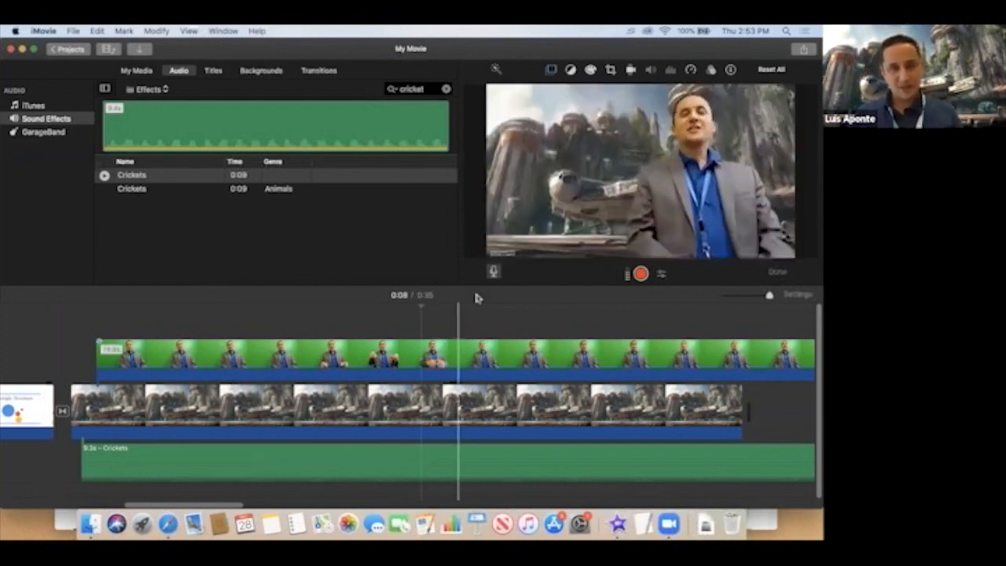
left_click(543, 314)
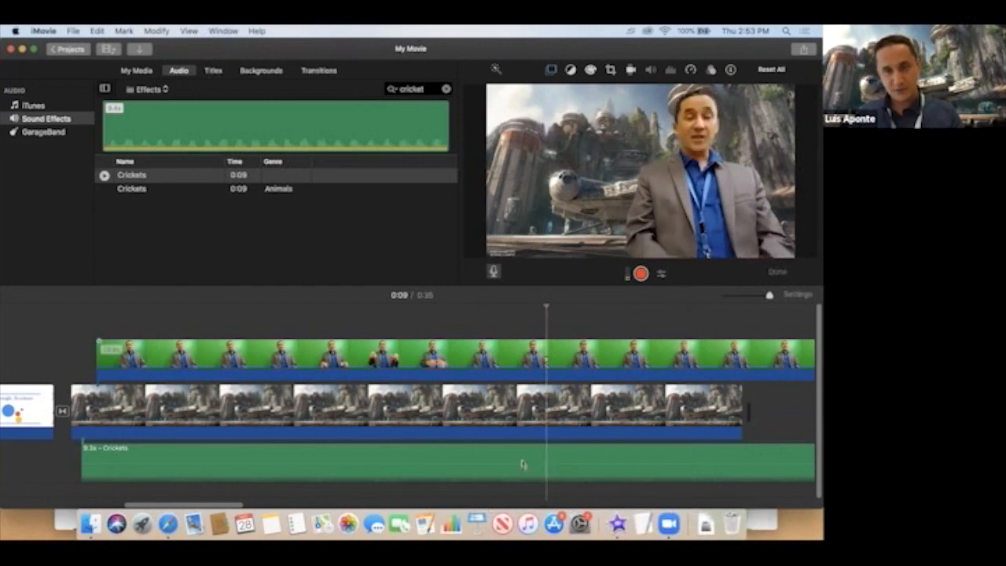
left_click_drag(207, 506, 307, 479)
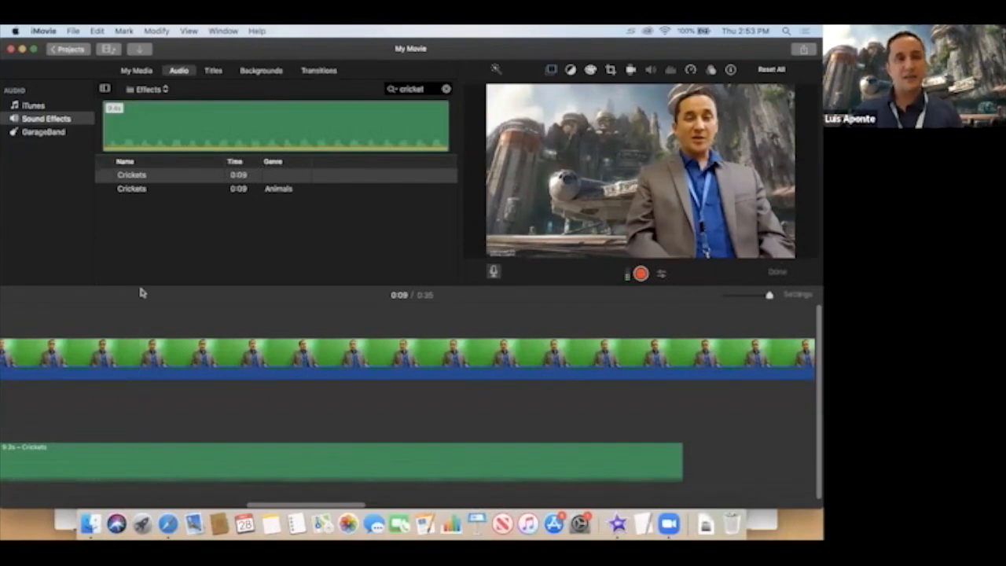
Start sharing the movie as a file and title the export "Interivew".
left_click(75, 31)
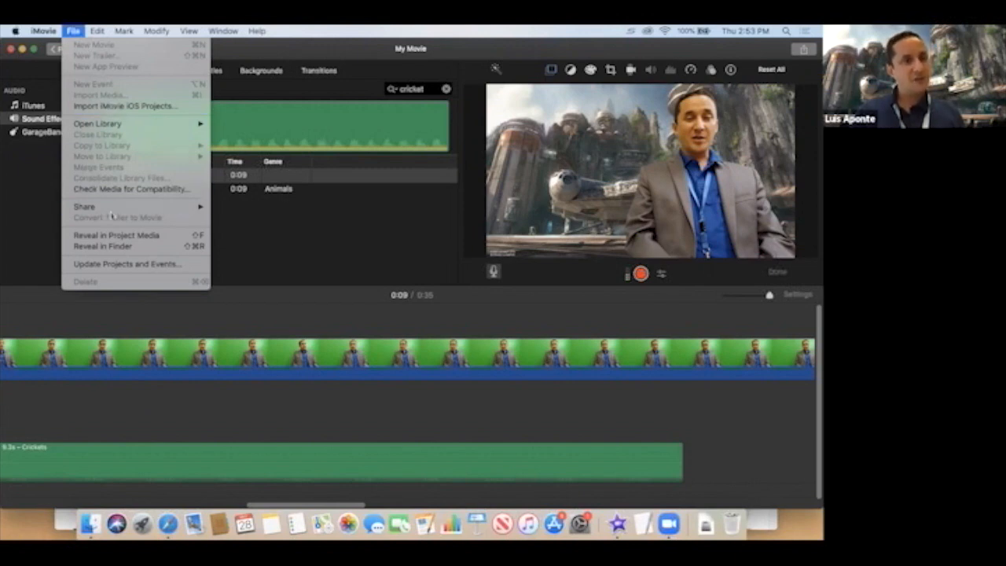
mouse_move(130, 208)
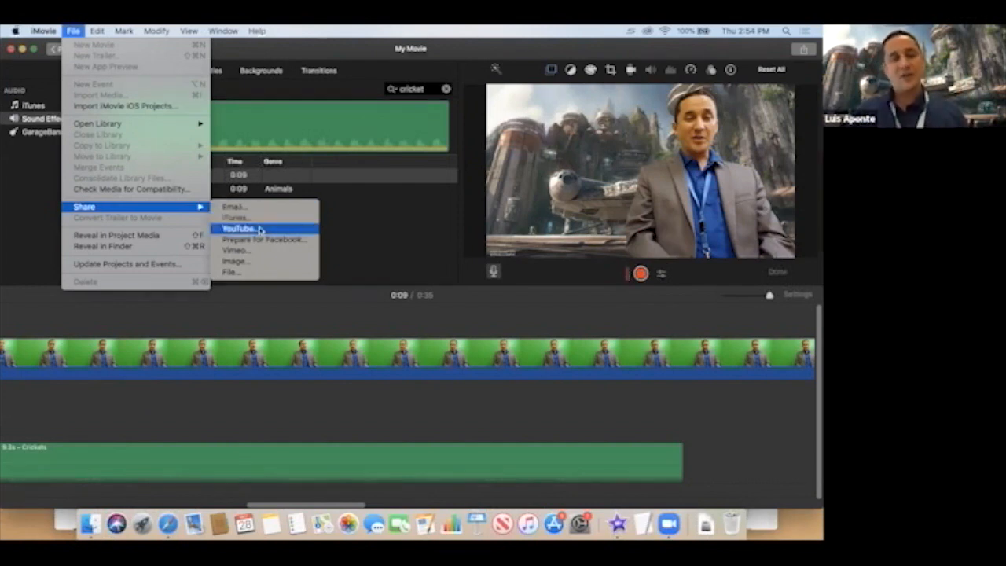
left_click(232, 272)
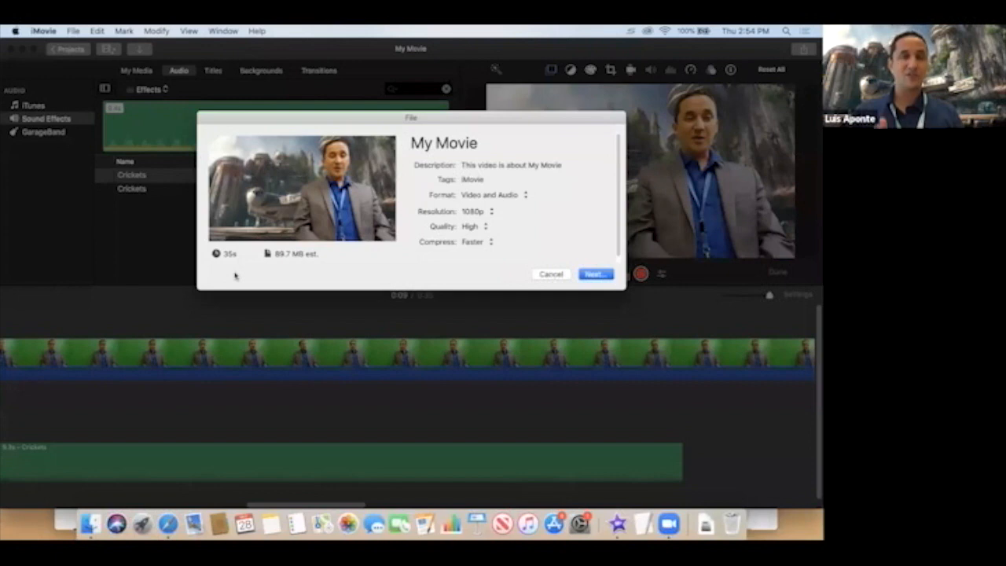
double_click(440, 145)
triple_click(440, 146)
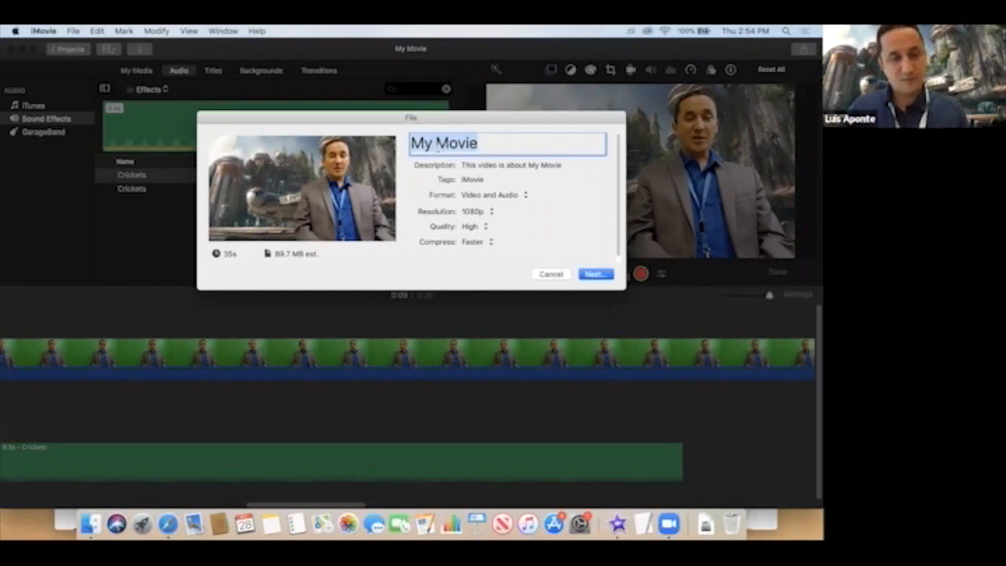
key("BackSpace")
type("Interivew")
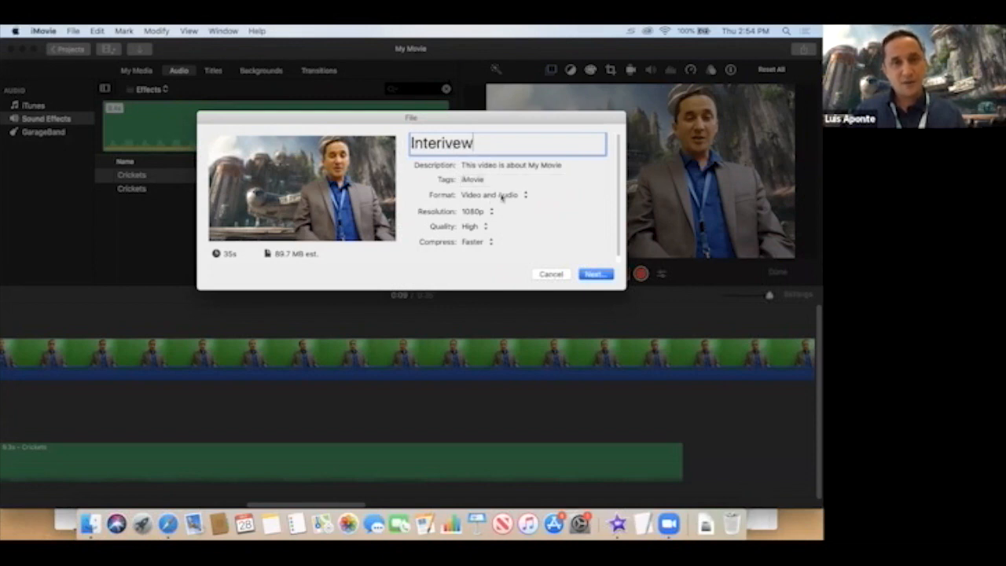
Check the resolution and compression choices for the export, keeping 1080p and Faster.
left_click(490, 212)
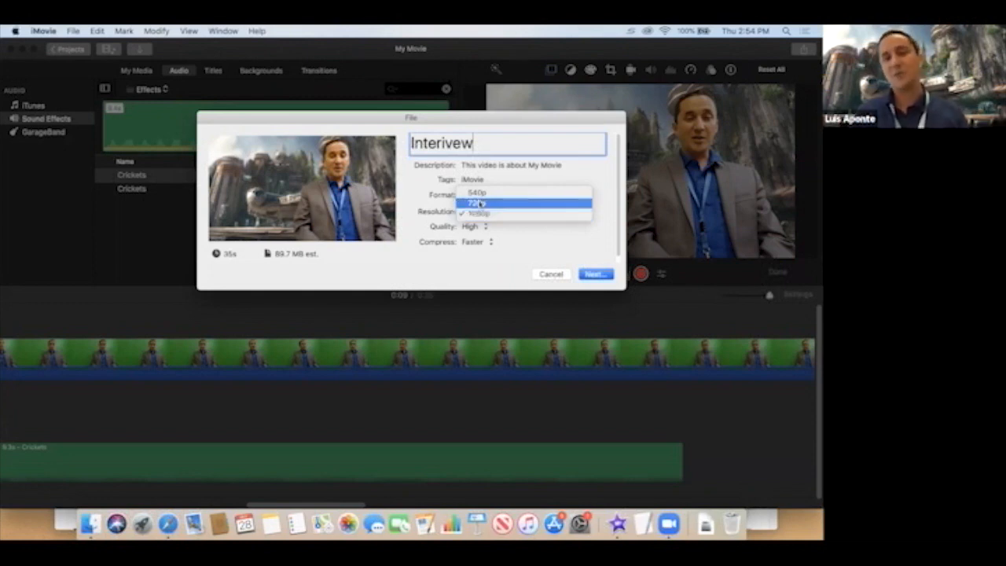
left_click(491, 215)
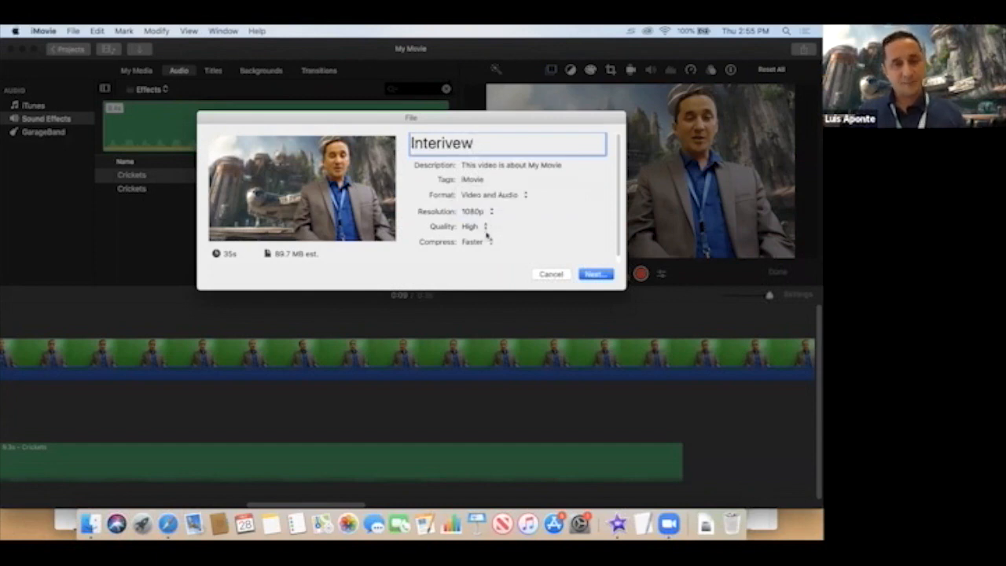
left_click(488, 242)
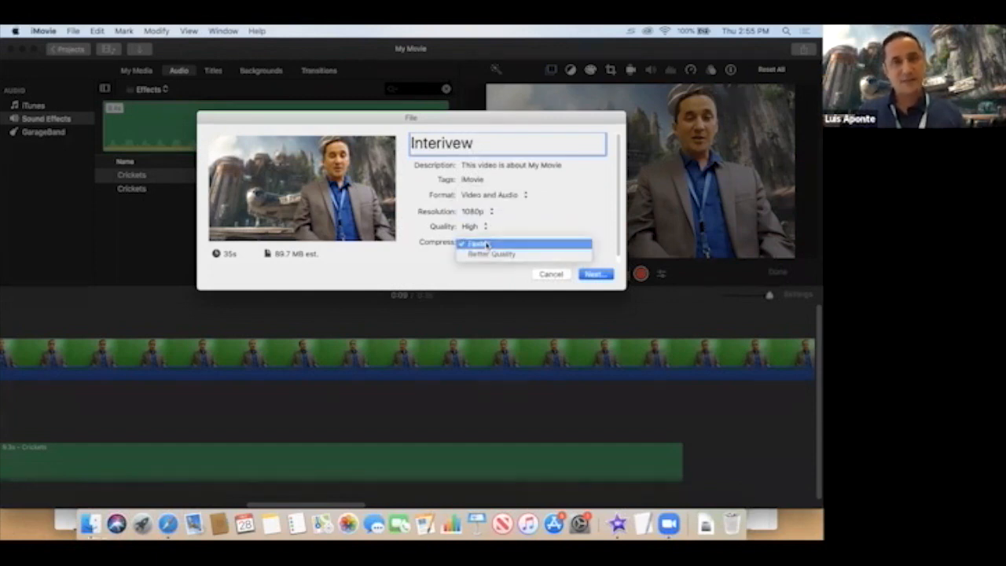
left_click(487, 243)
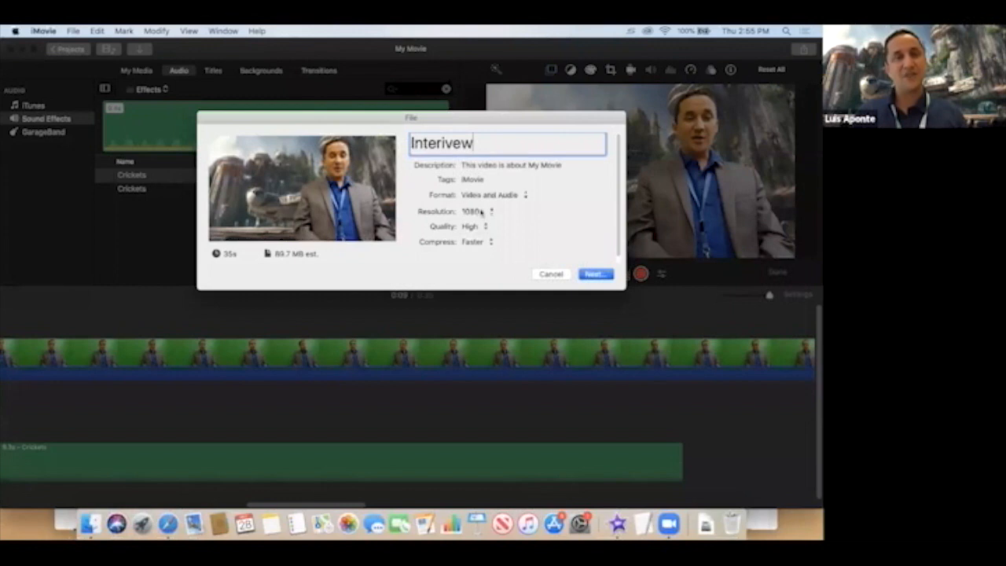
left_click(482, 212)
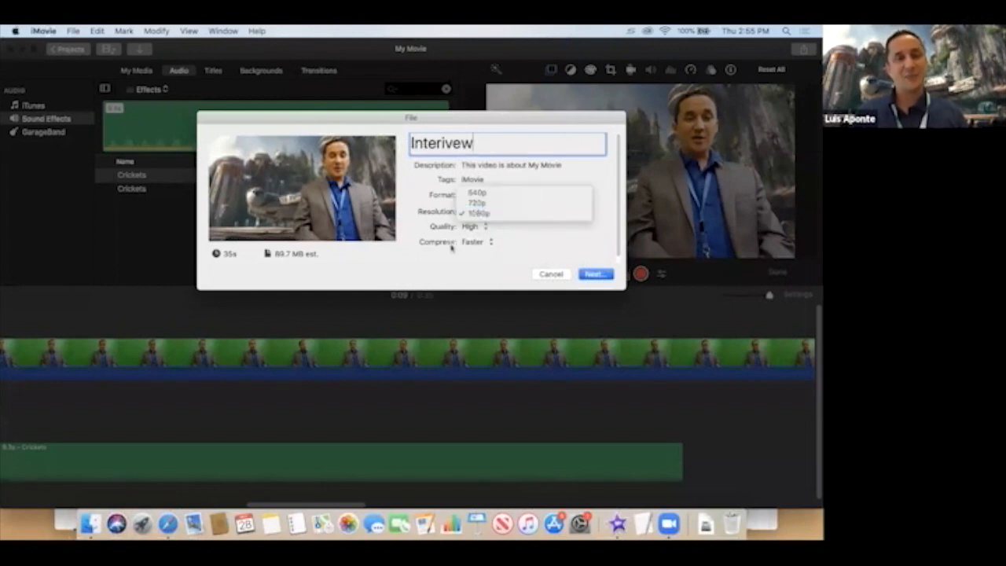
left_click(450, 261)
Save the exported movie as "Interivew" in the Desktop folder.
left_click(585, 275)
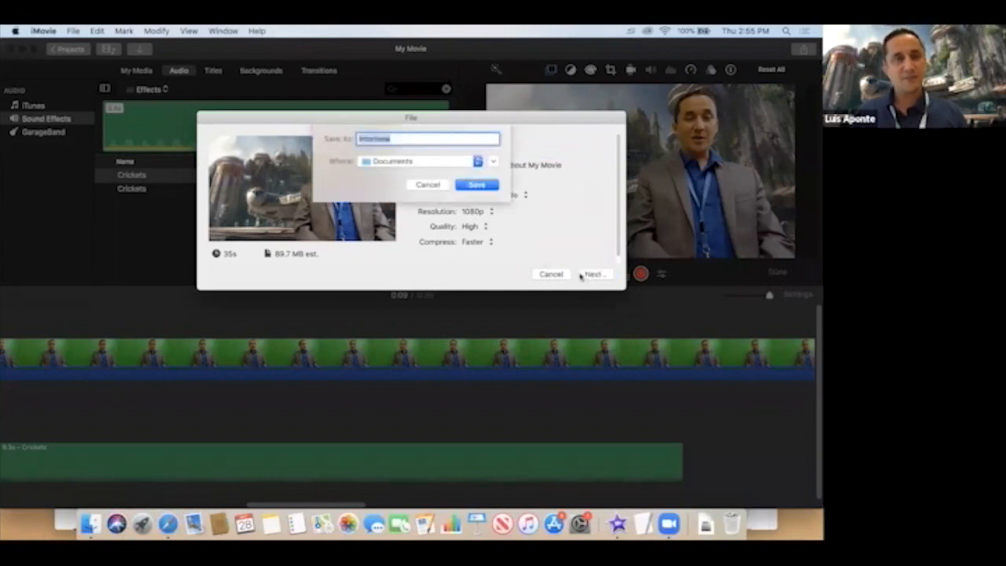
left_click(478, 163)
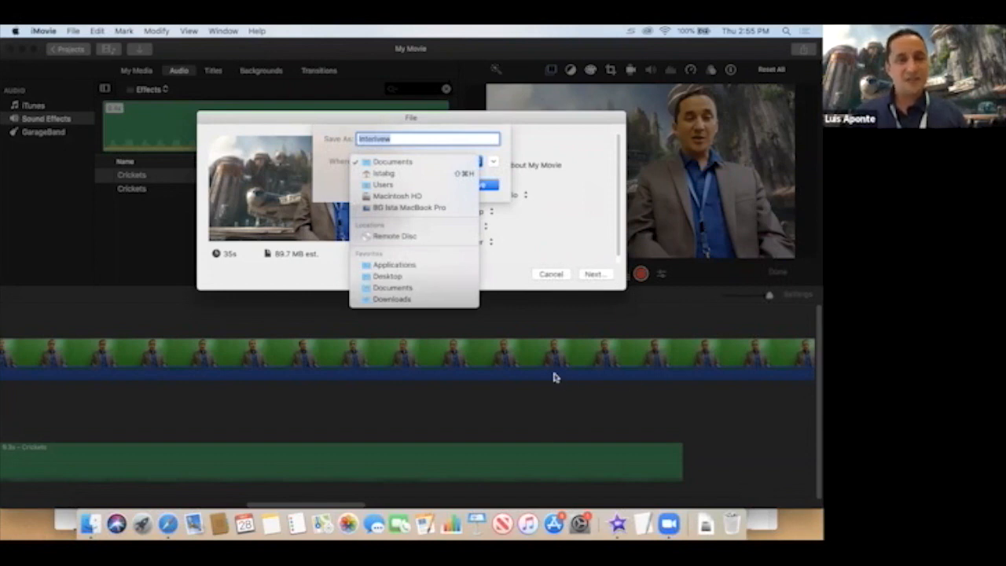
left_click(400, 278)
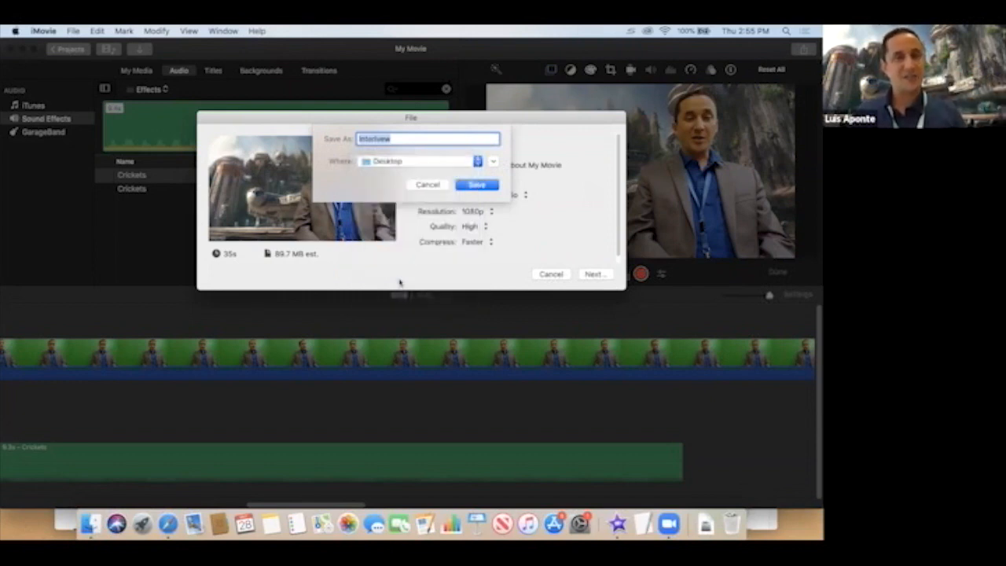
left_click(475, 185)
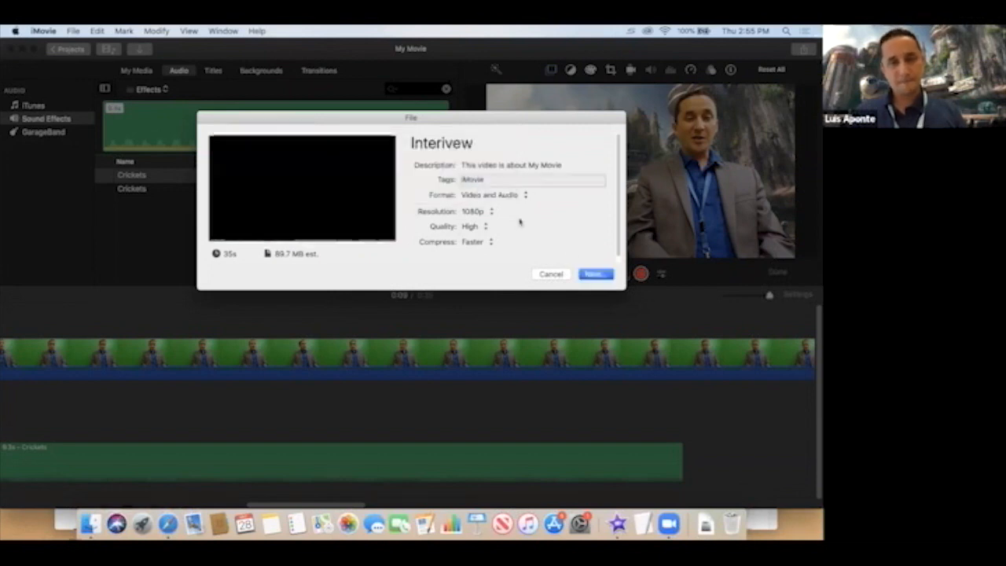
left_click(592, 274)
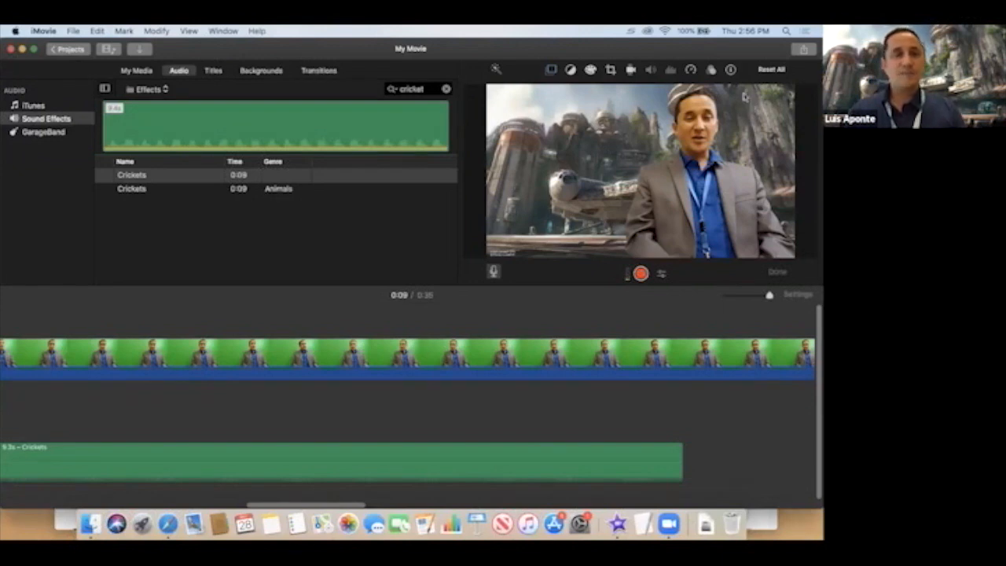
Minimize the iMovie and browser windows and move Interivew.mp4 to the middle of the desktop.
left_click(23, 50)
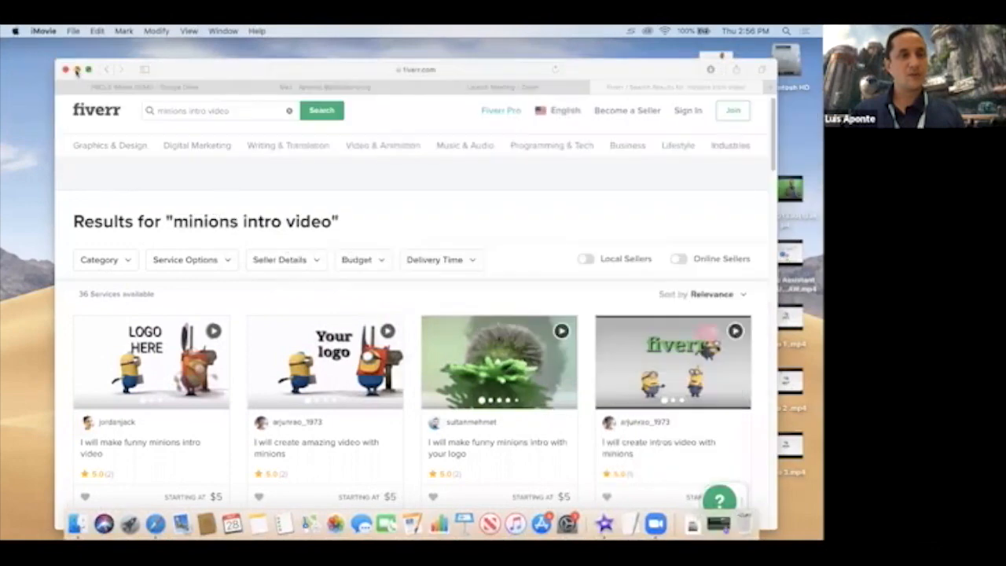
left_click(76, 71)
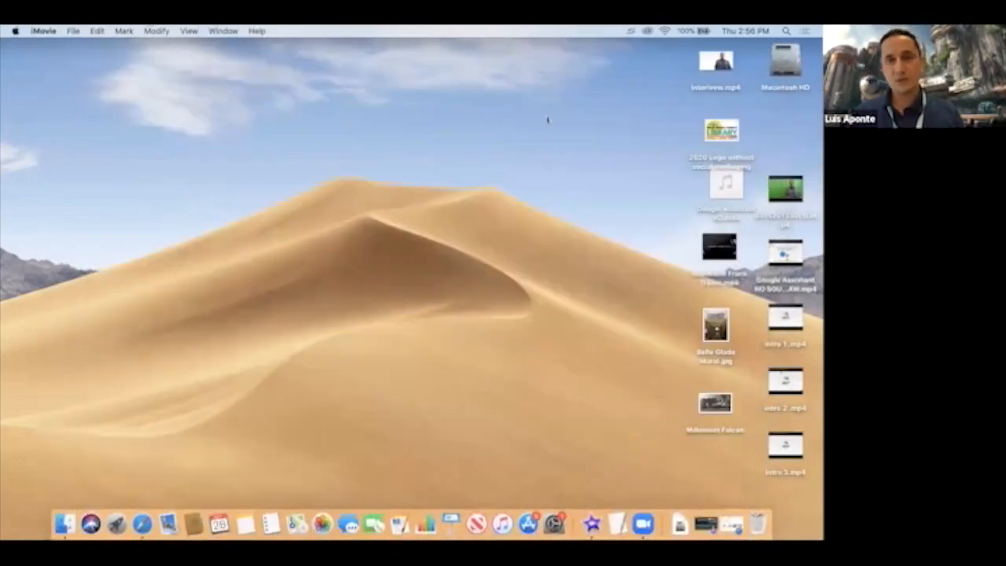
left_click_drag(717, 63, 396, 312)
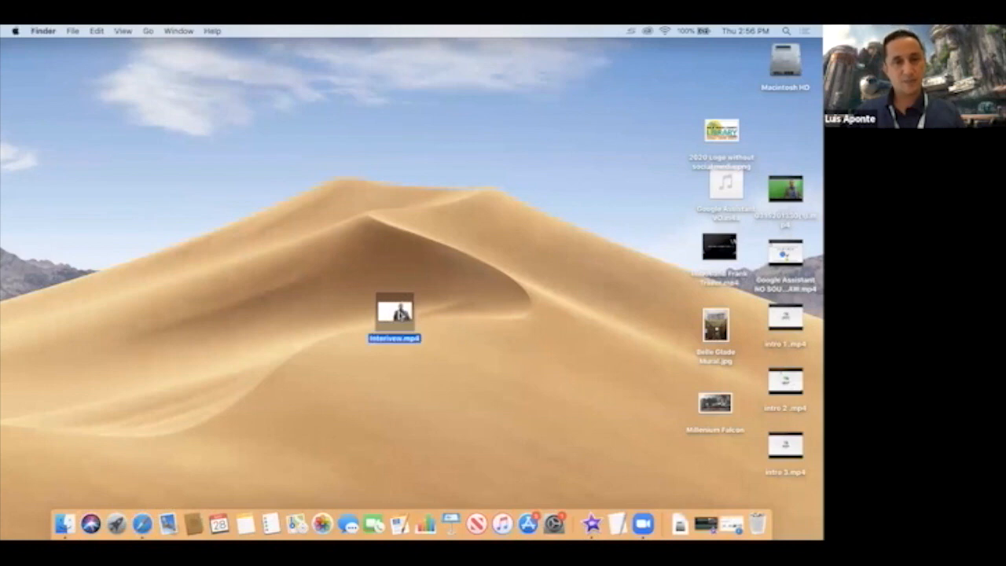
Play Interivew.mp4 in QuickTime Player, quit the player and move the file to the Trash.
double_click(394, 312)
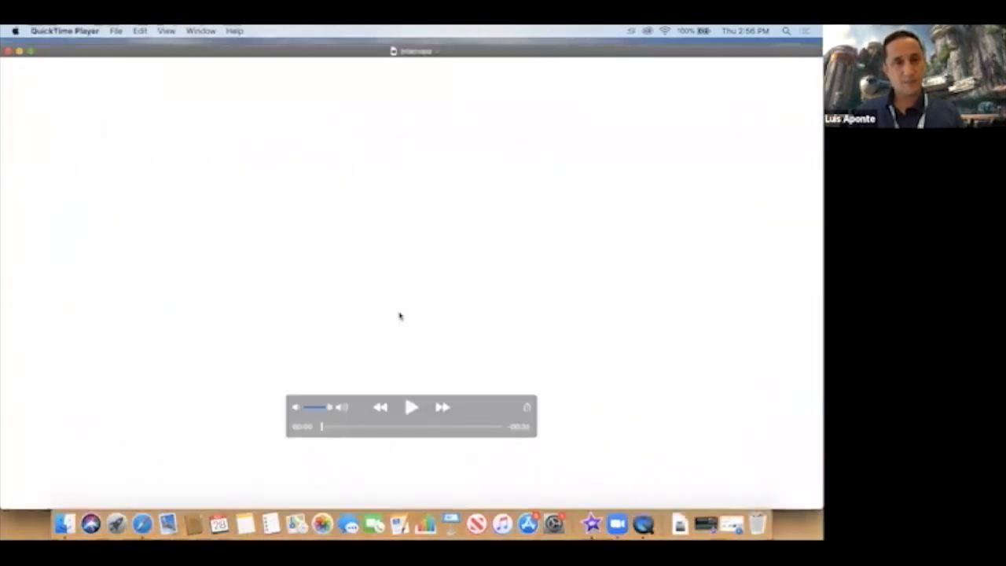
key("space")
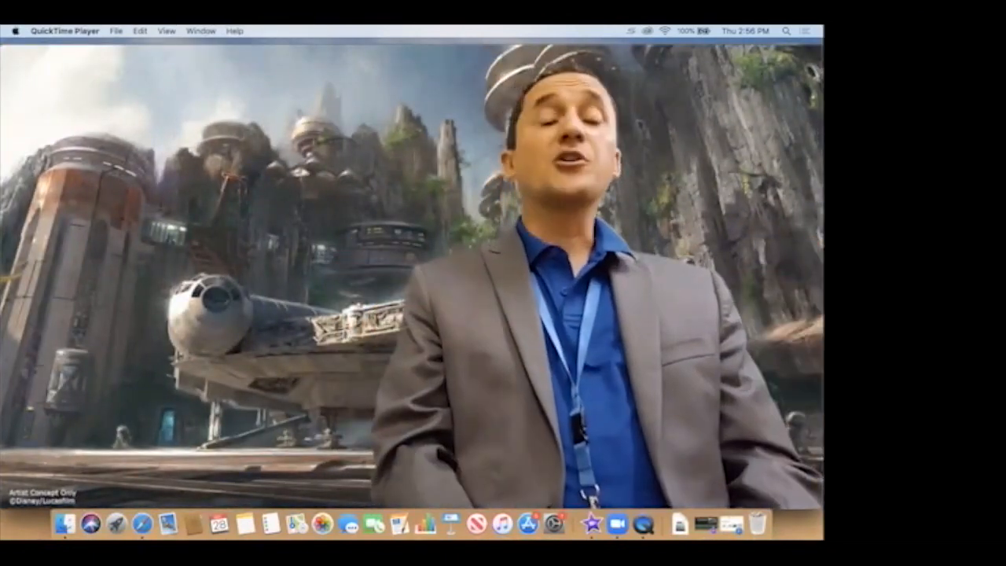
key("super+q")
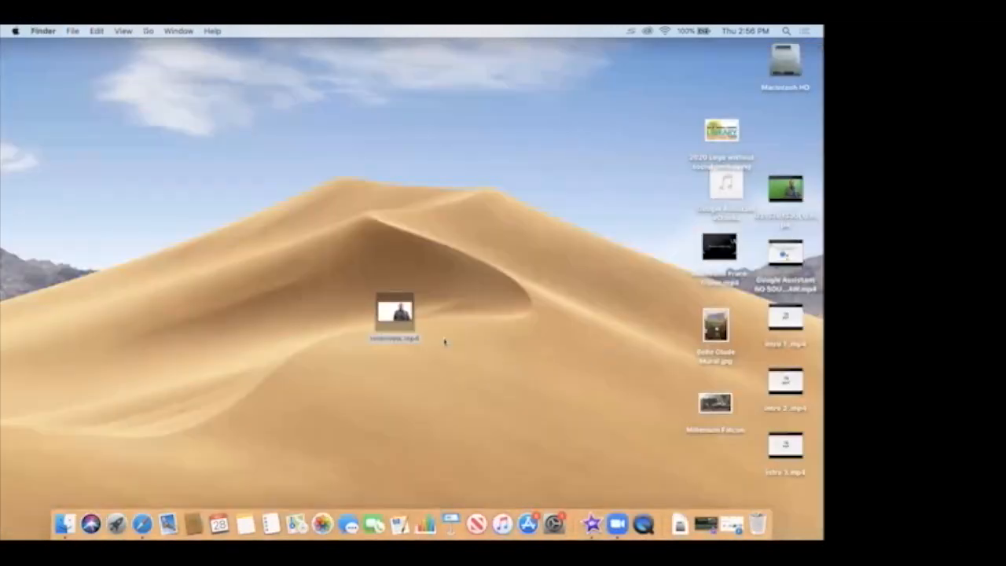
left_click_drag(658, 448, 756, 523)
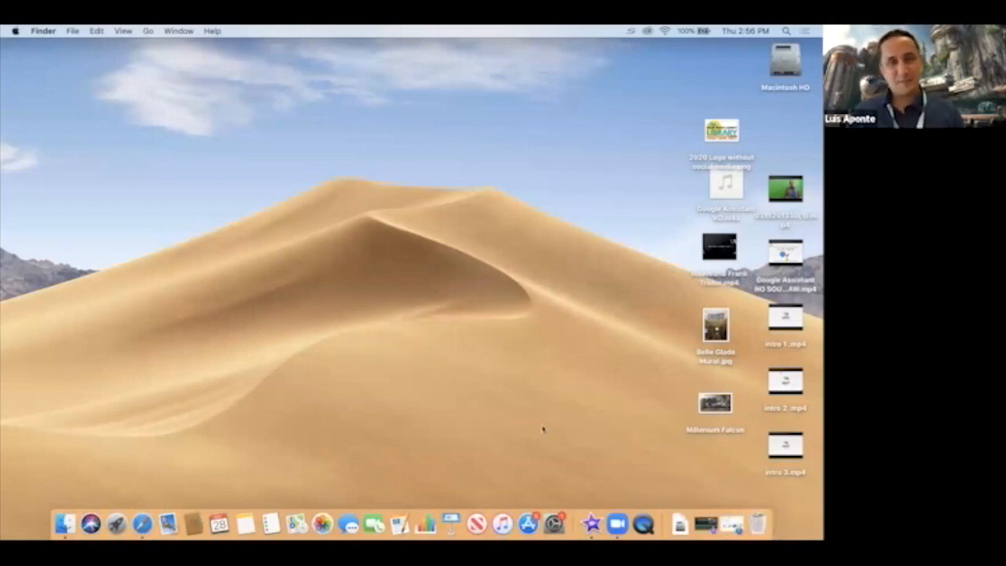
Switch back to the iMovie project and select the spaceship photo beneath the green-screen clip.
left_click(706, 522)
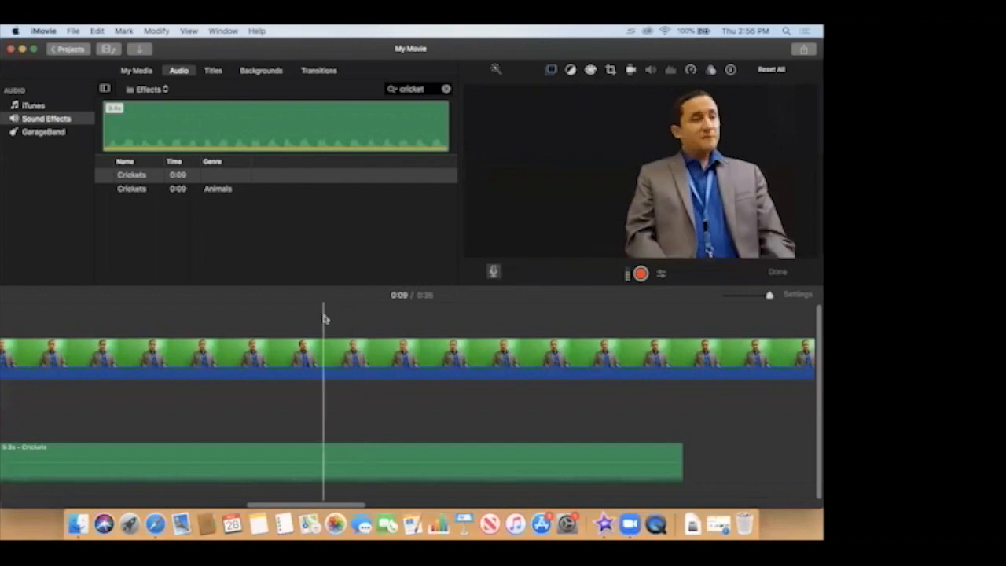
left_click(325, 318)
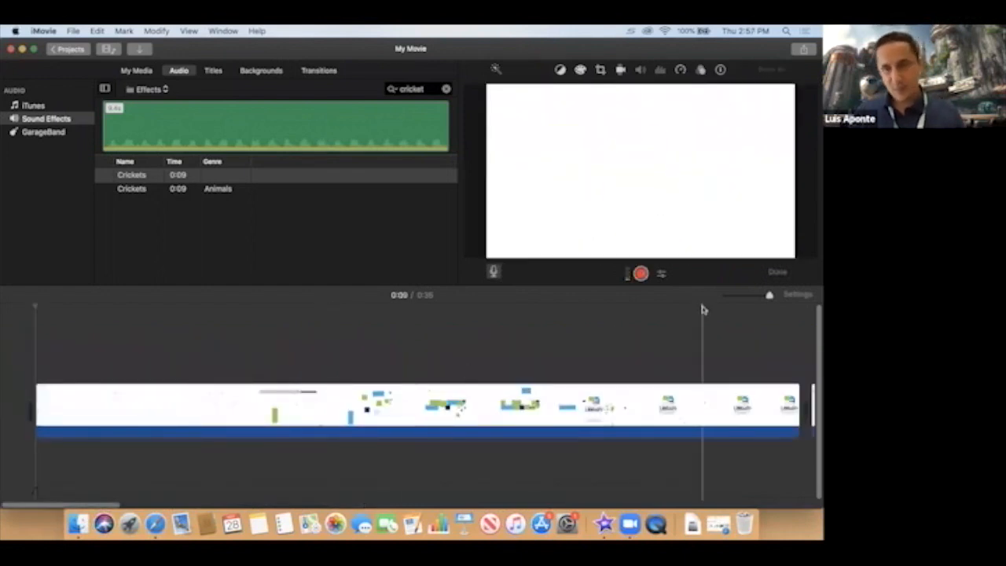
left_click_drag(767, 295, 754, 297)
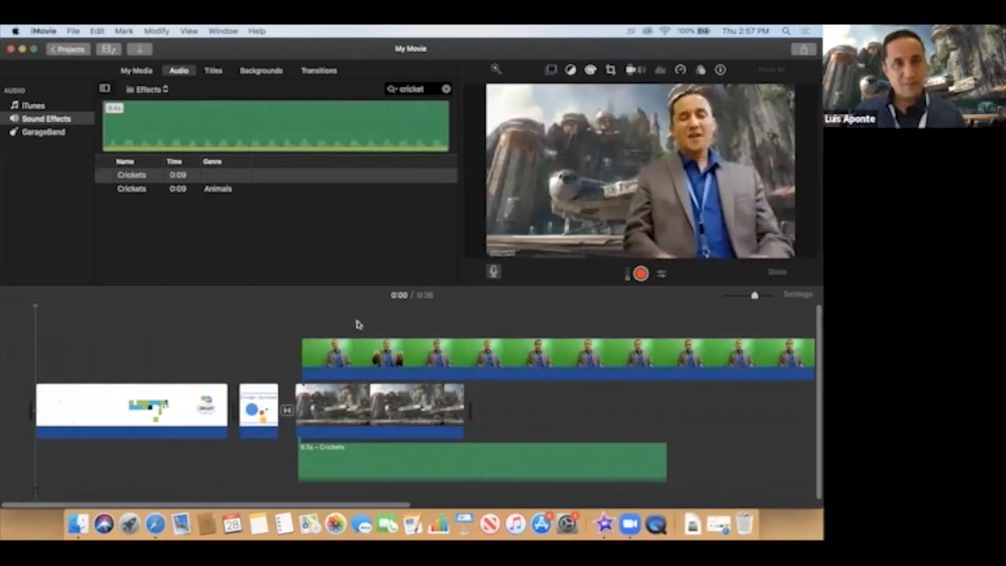
left_click(356, 324)
left_click(370, 403)
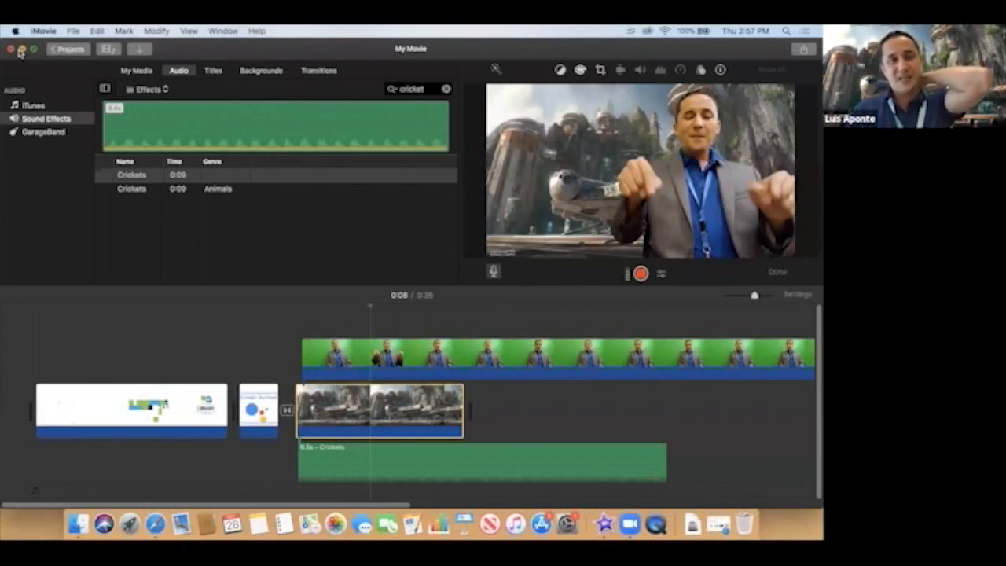
Add the library mural photo from the project media directly after the spaceship photo, beneath the green-screen clip.
mouse_move(104, 175)
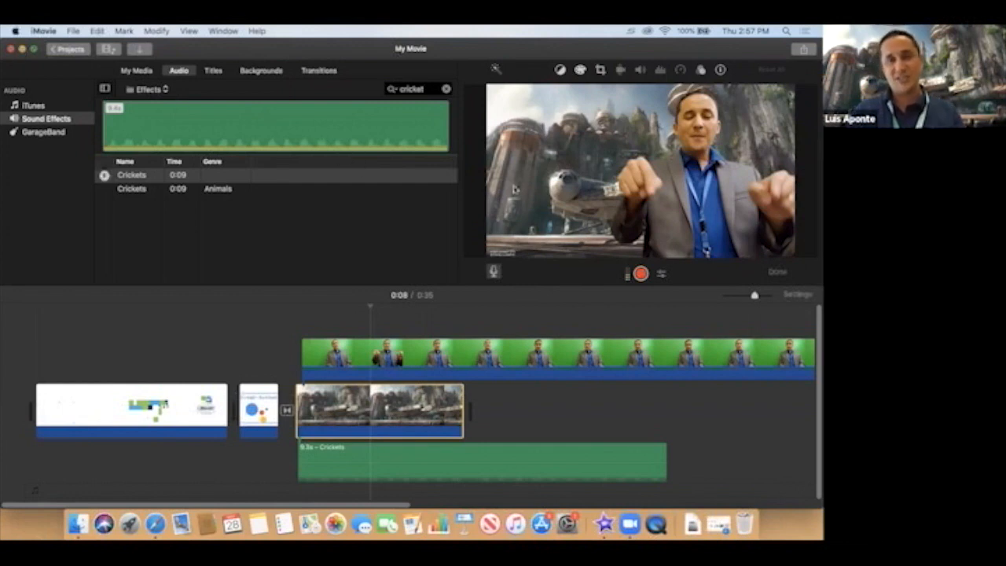
left_click(138, 70)
scroll(274, 227, "down", 3)
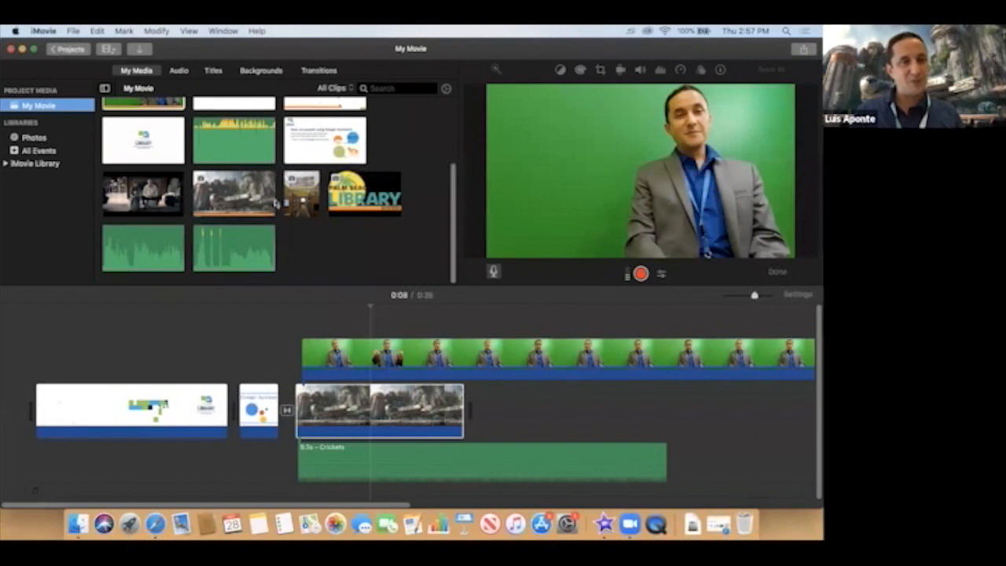
left_click_drag(302, 195, 475, 397)
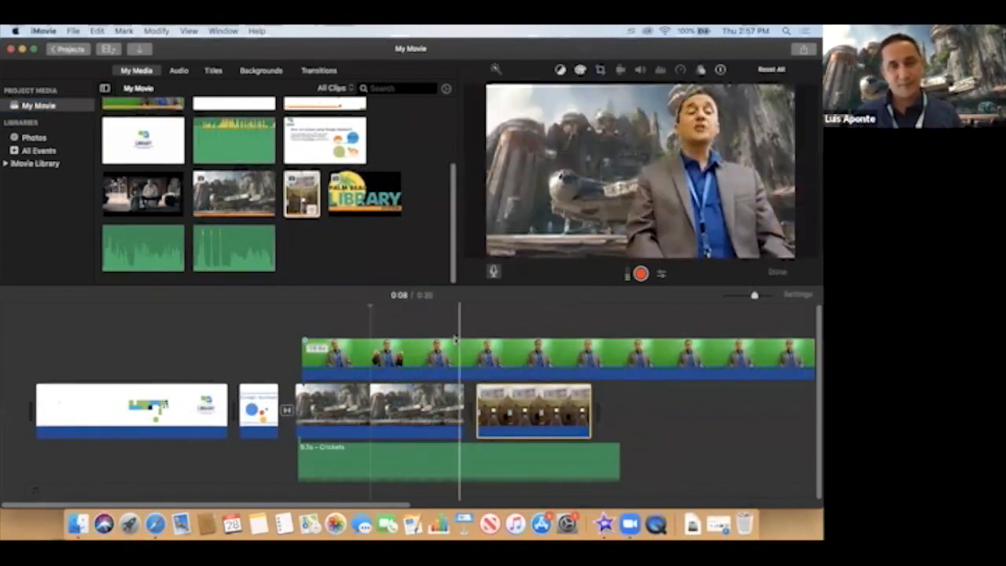
Play a moment of the sequence and delete the Crickets sound clip from beneath the photos.
left_click(448, 324)
key("space")
key("space")
left_click(428, 453)
key("Delete")
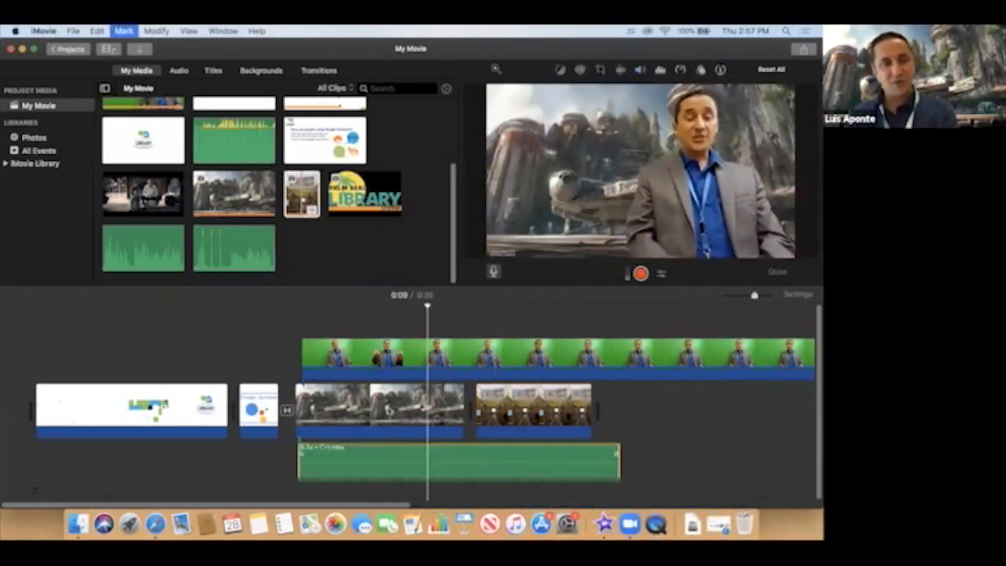
Play the sequence over the spaceship and mural photos to check the background change, and select the mural photo.
left_click(384, 315)
key("space")
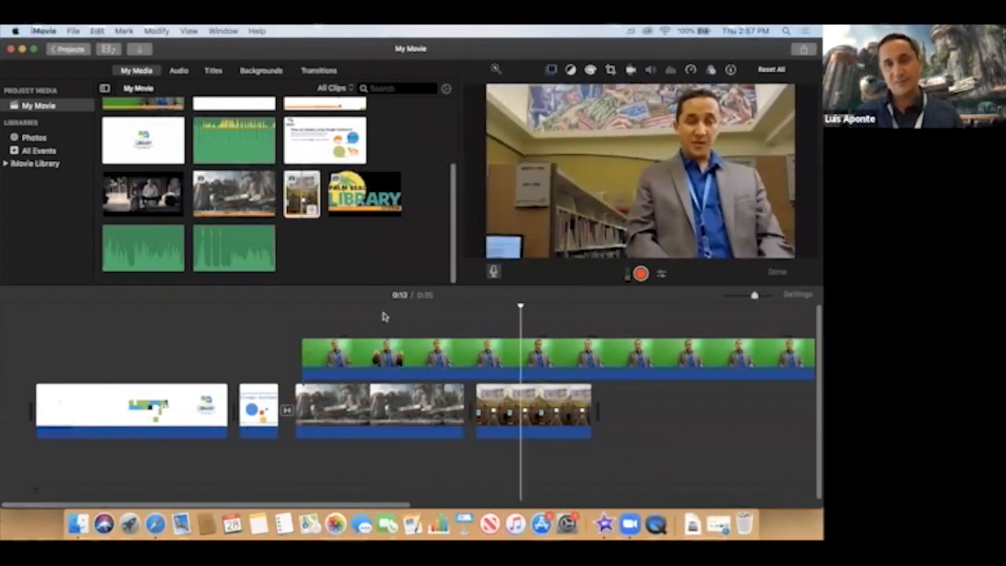
left_click(475, 318)
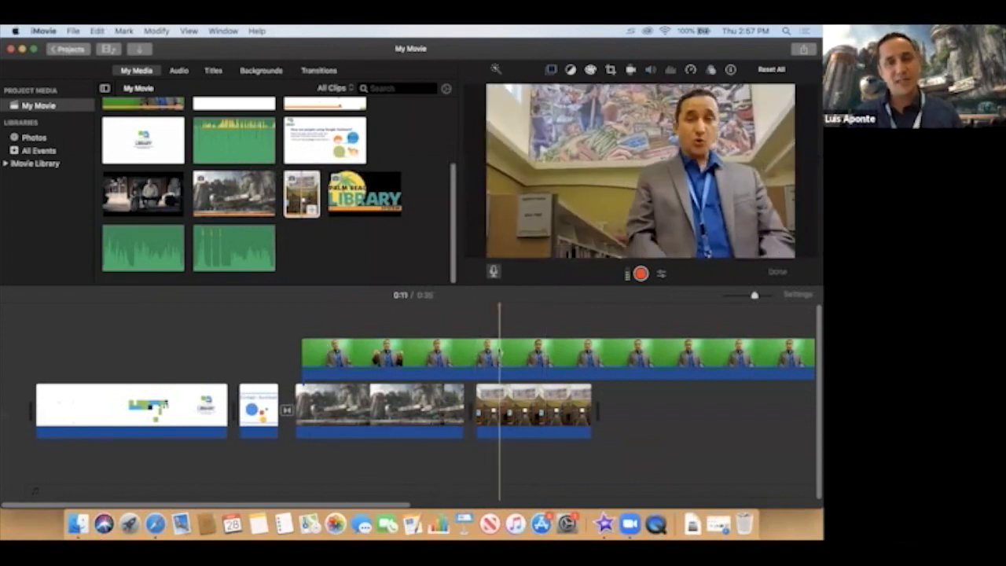
left_click(508, 397)
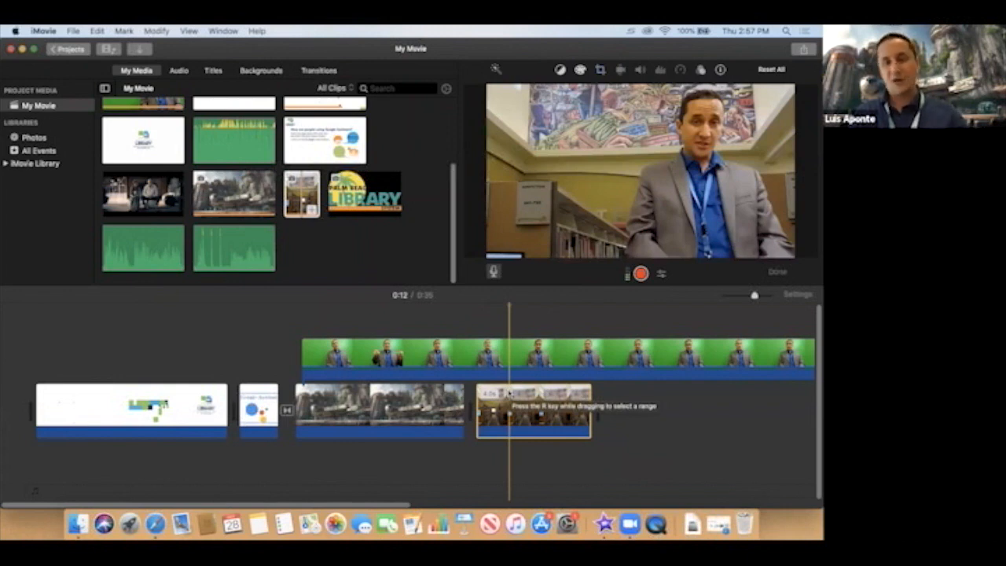
left_click(489, 324)
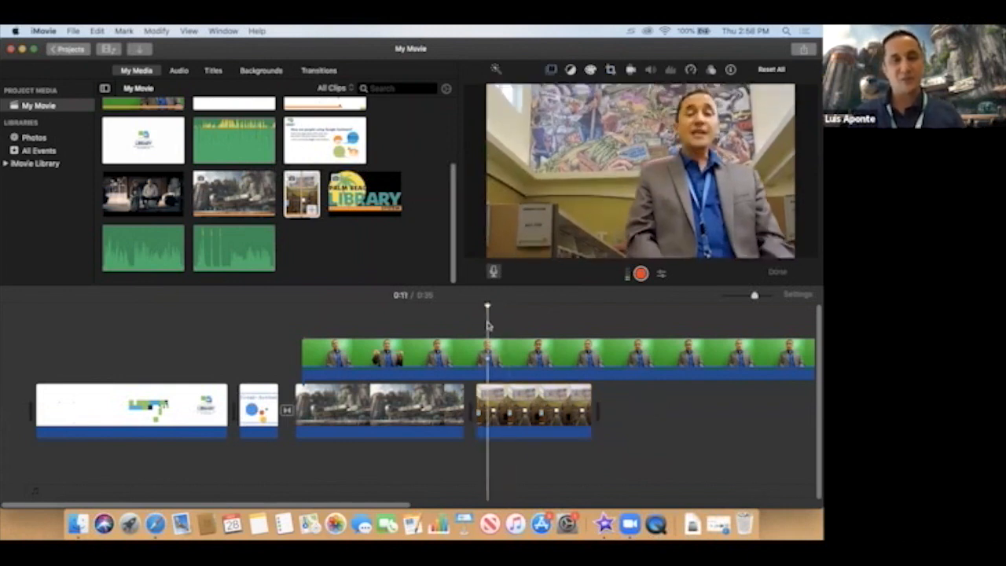
key("space")
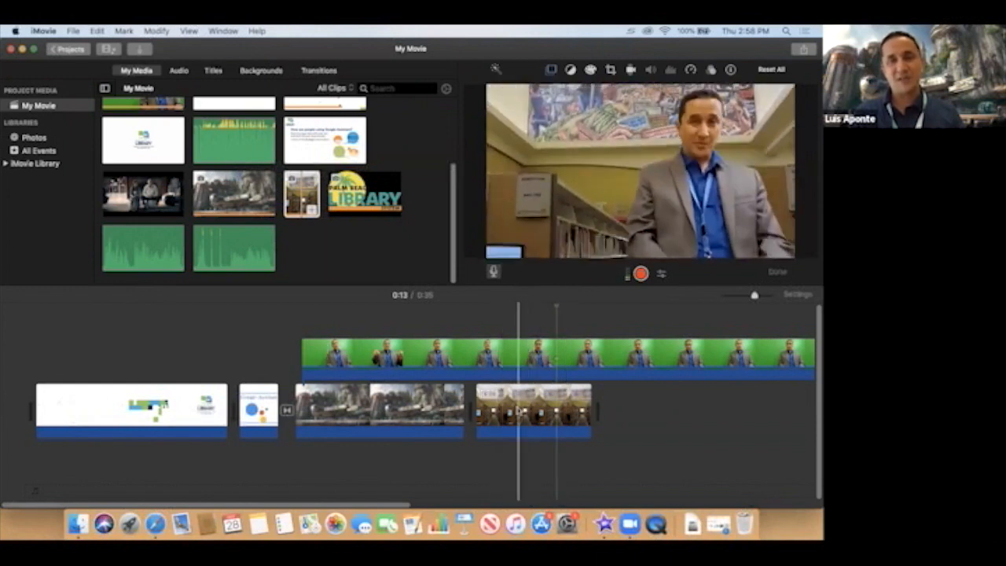
left_click(514, 402)
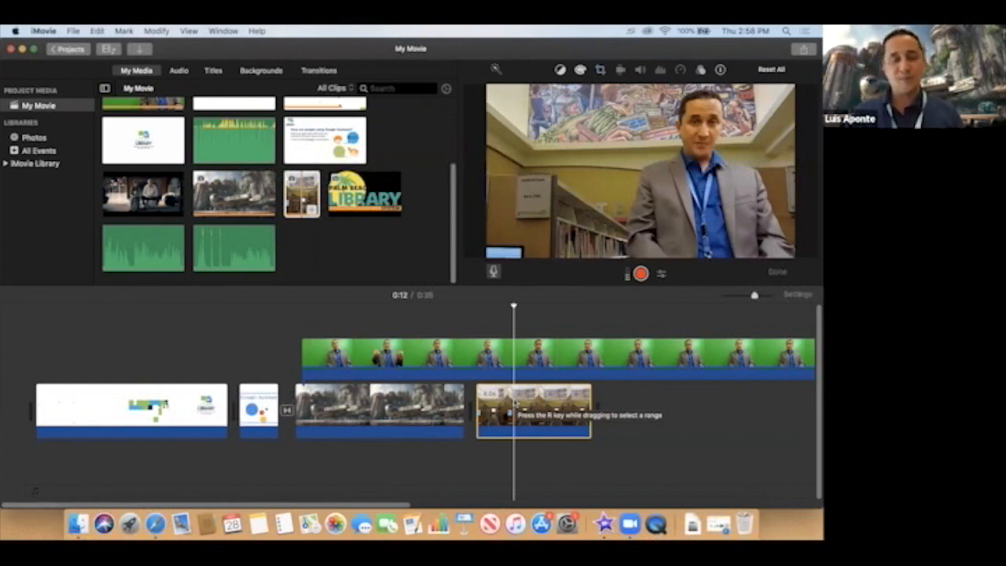
Switch to Safari and open google.com in a new tab.
left_click(157, 524)
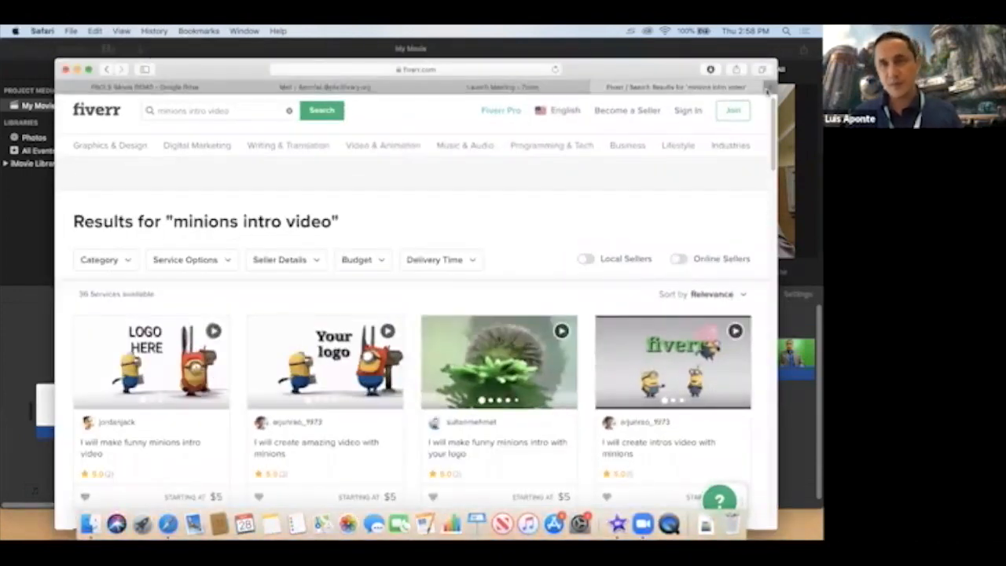
left_click(768, 89)
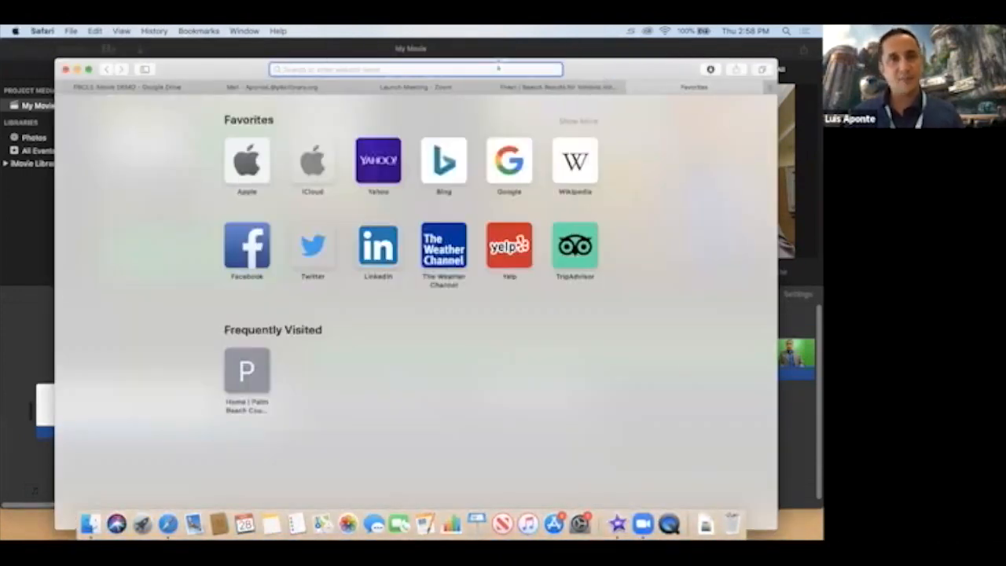
type("google.com")
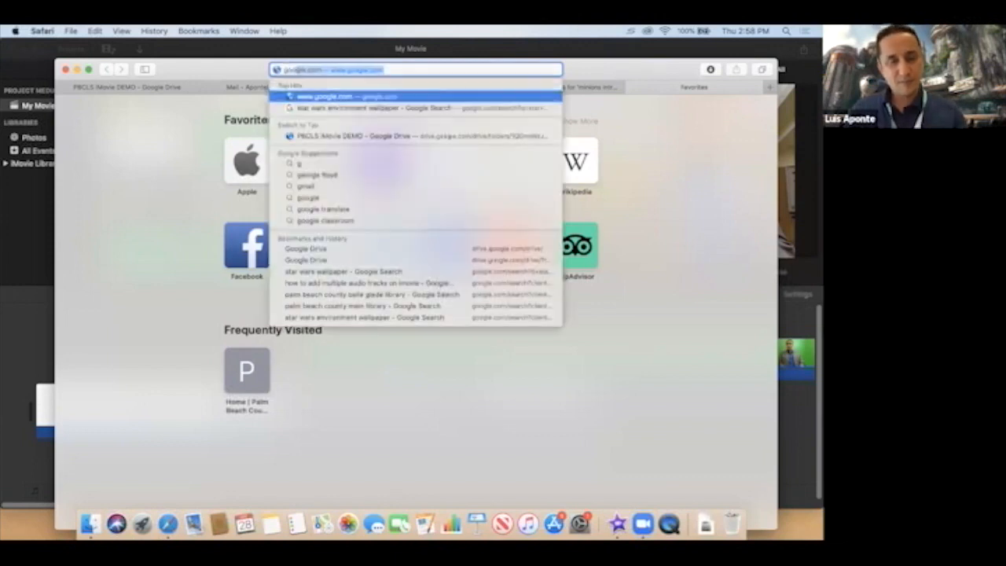
key("Return")
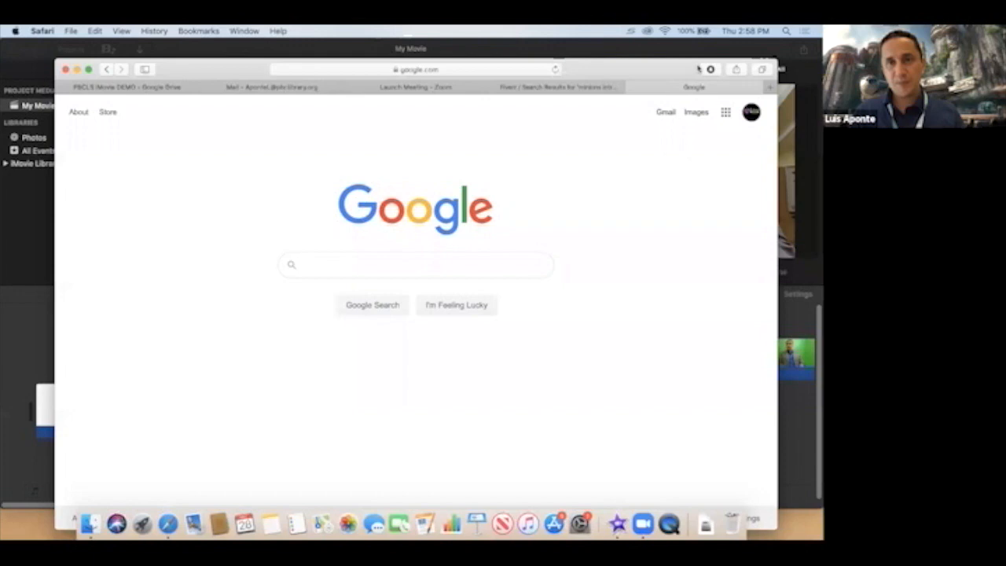
Search Google Images for "beautiful landscape".
left_click(689, 113)
left_click(379, 265)
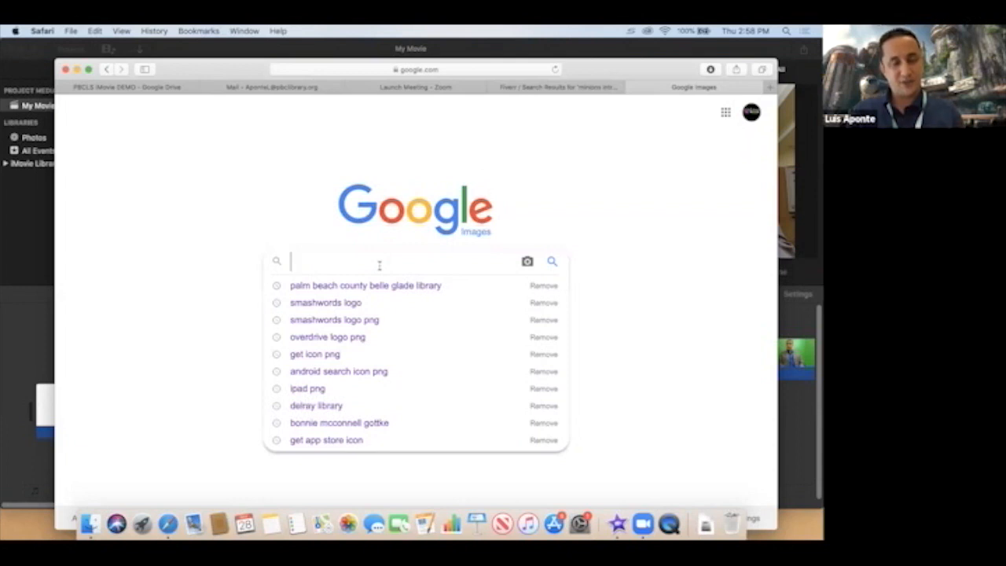
type("beautif")
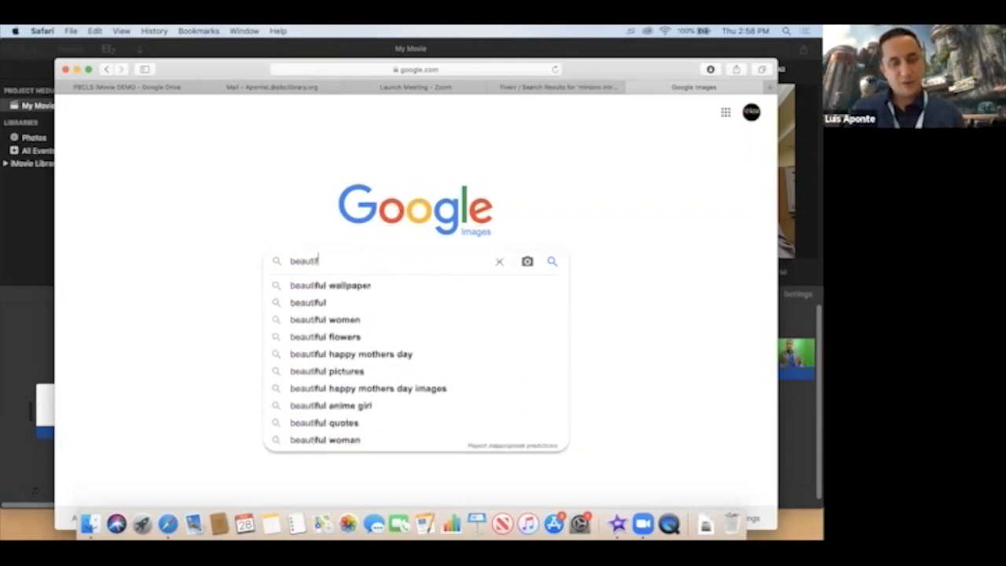
type("ul landscape")
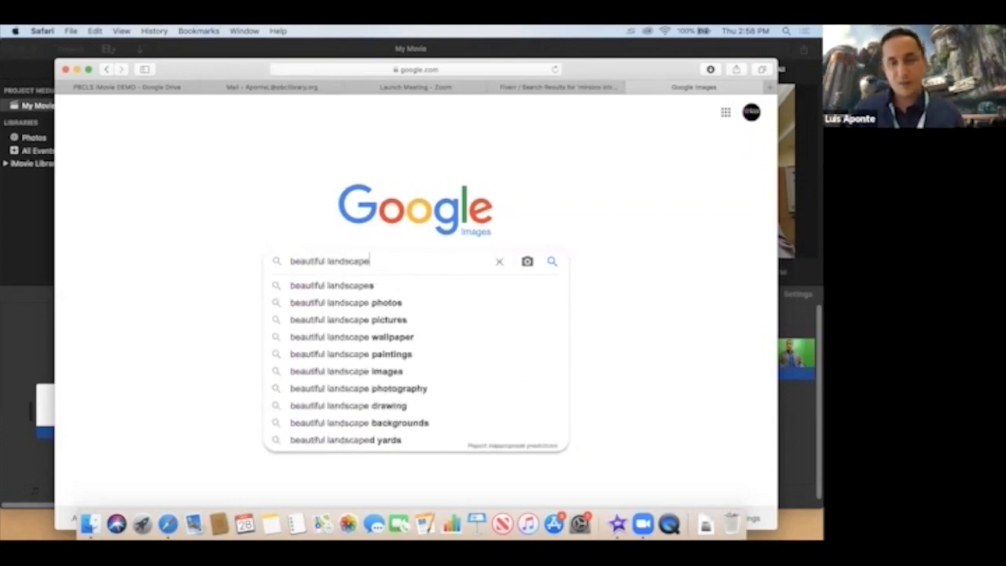
key("Return")
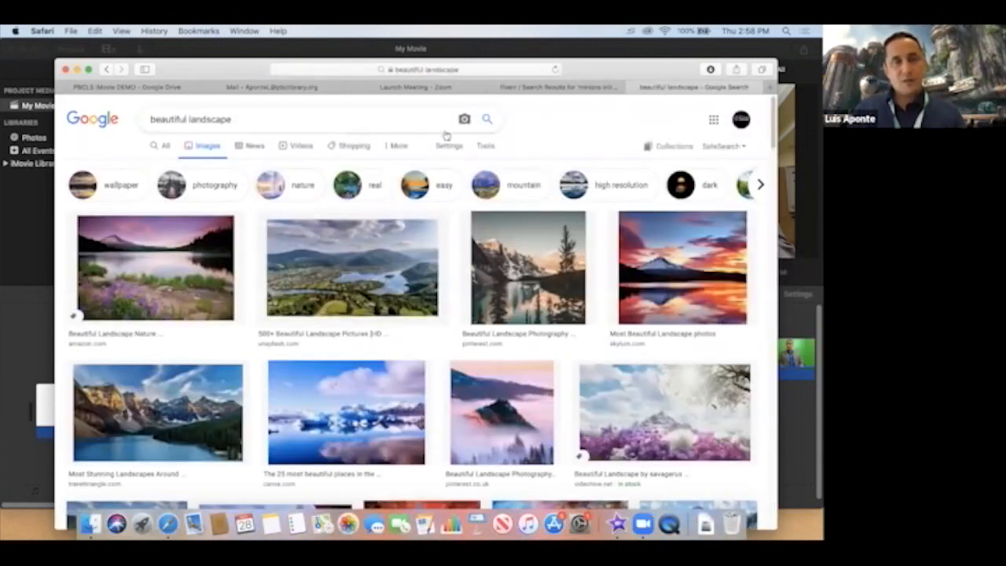
Filter the landscape image results to Labeled for Reuse and Large size, and look through the matching pictures.
left_click(485, 146)
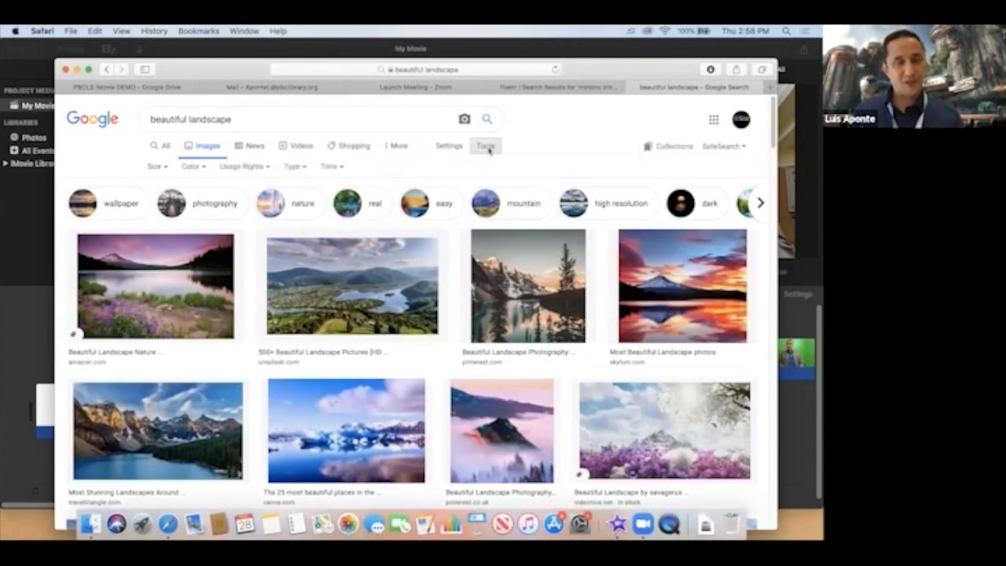
left_click(260, 166)
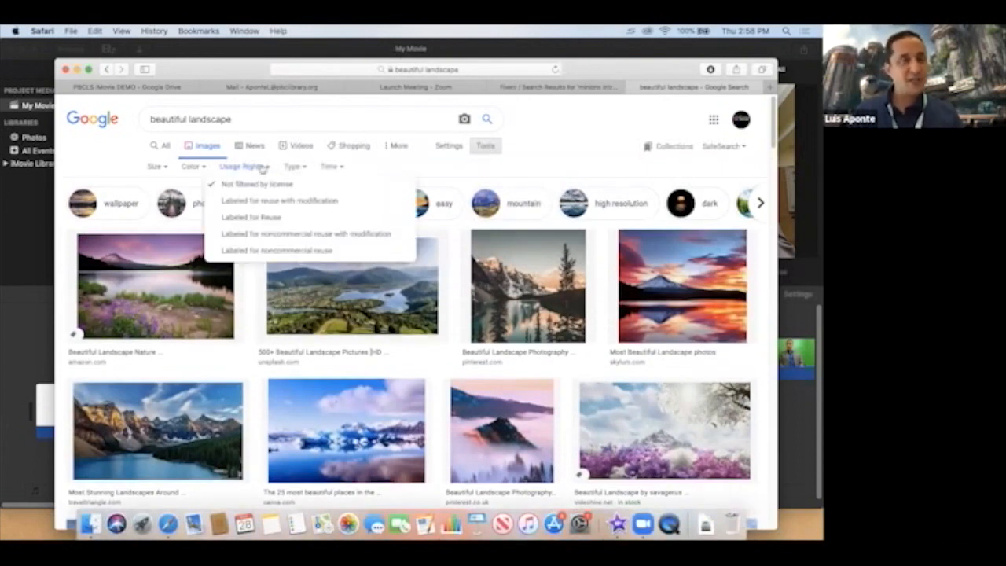
left_click(265, 218)
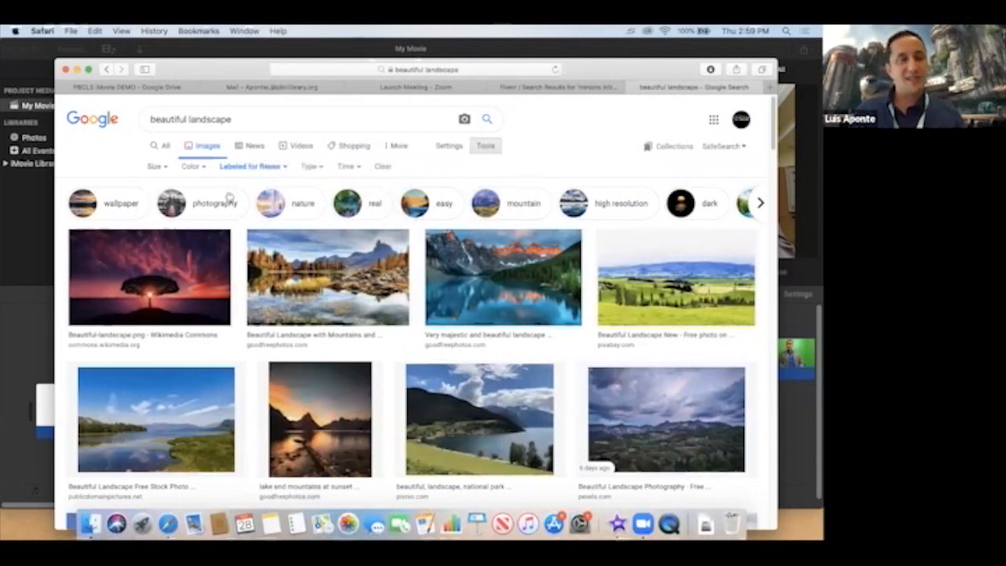
left_click(158, 166)
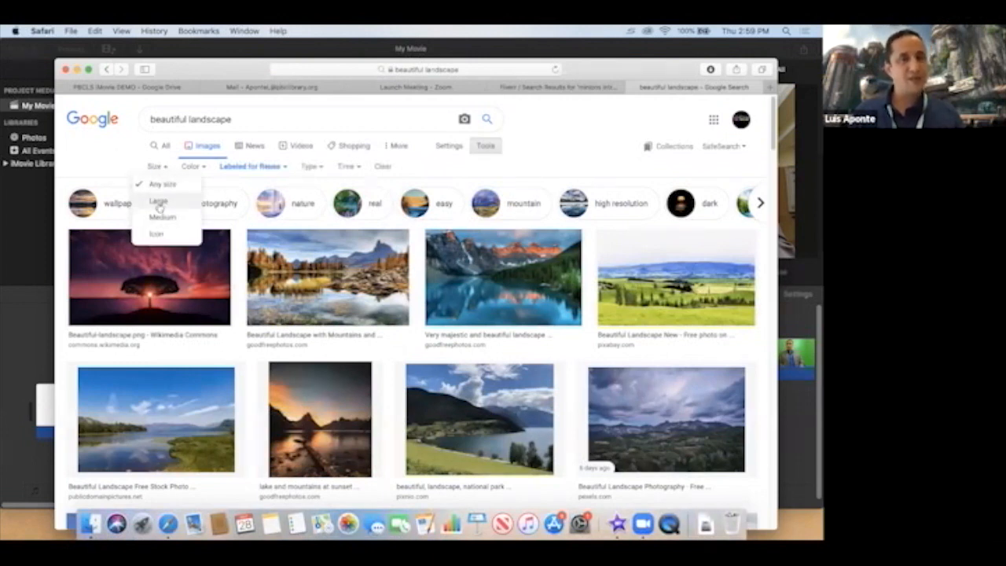
left_click(158, 204)
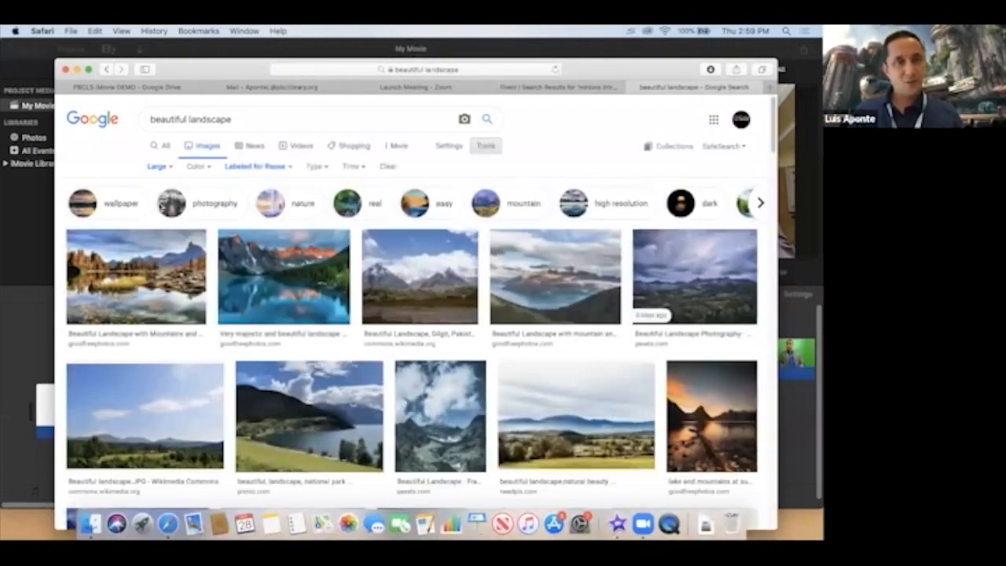
scroll(245, 298, "down", 2)
scroll(245, 300, "down", 10)
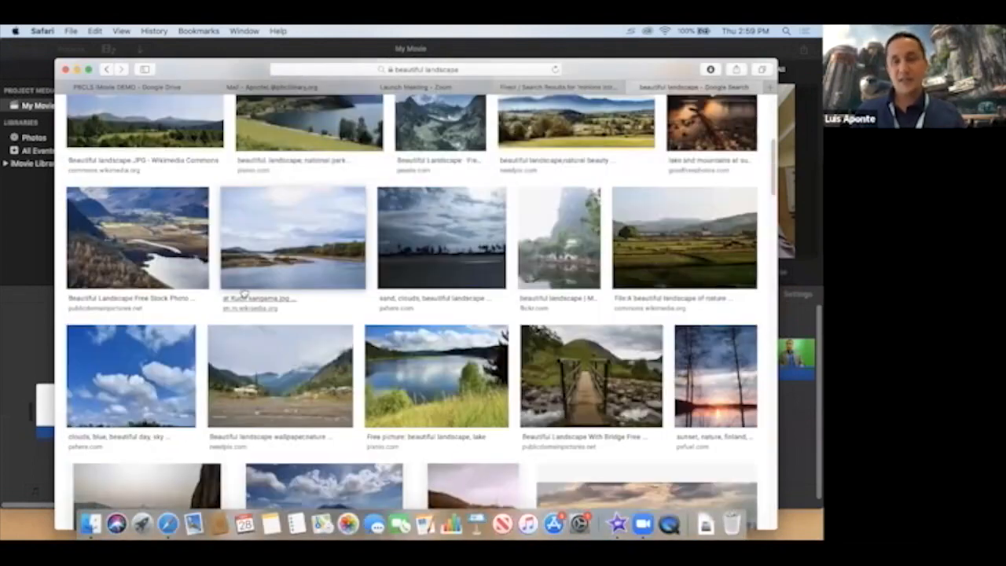
scroll(237, 265, "down", 2)
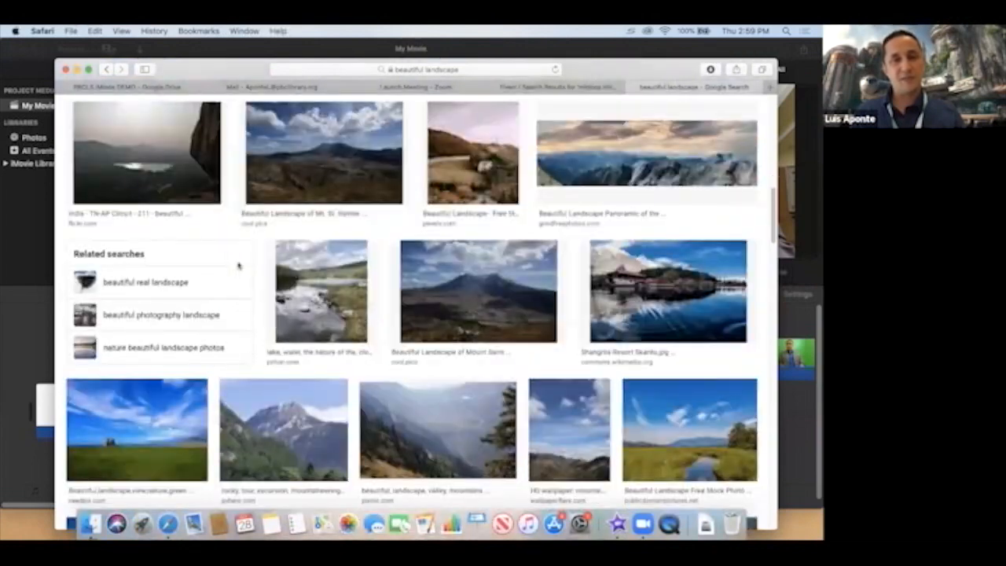
scroll(239, 267, "up", 10)
scroll(240, 267, "up", 2)
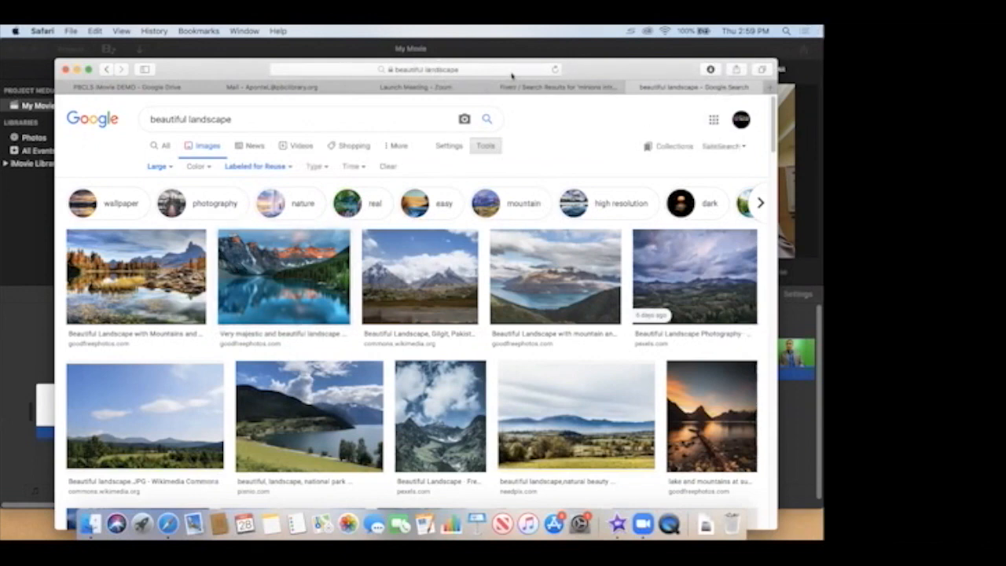
Go to shutterstock.com and look over its home page.
left_click(308, 69)
type("shutterstock.co")
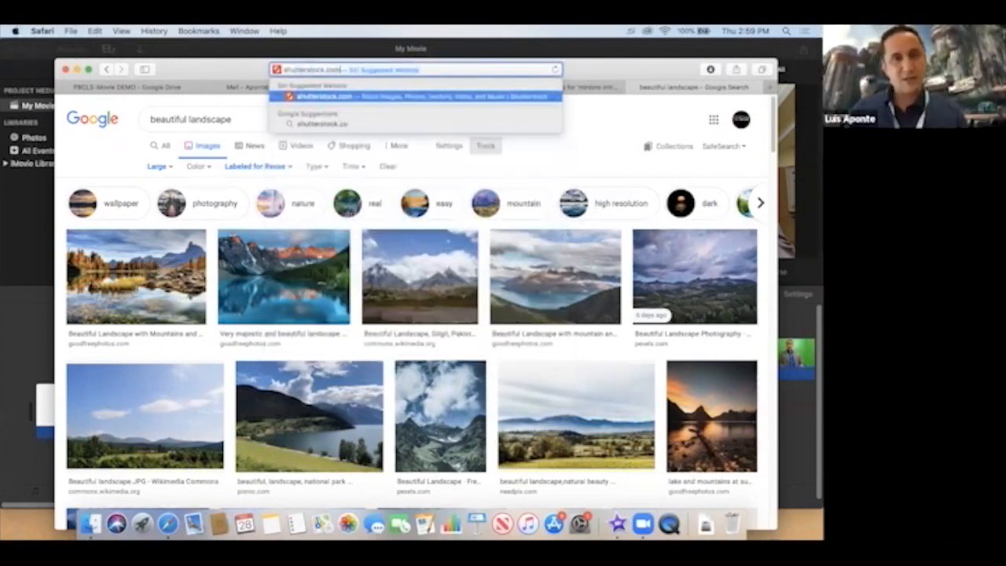
key("Return")
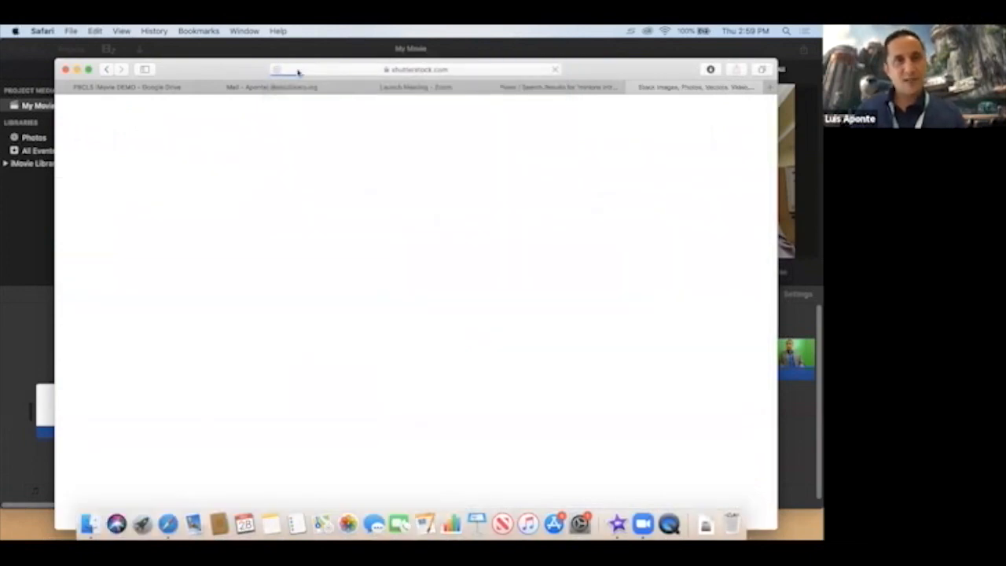
scroll(353, 213, "down", 1)
scroll(353, 214, "down", 3)
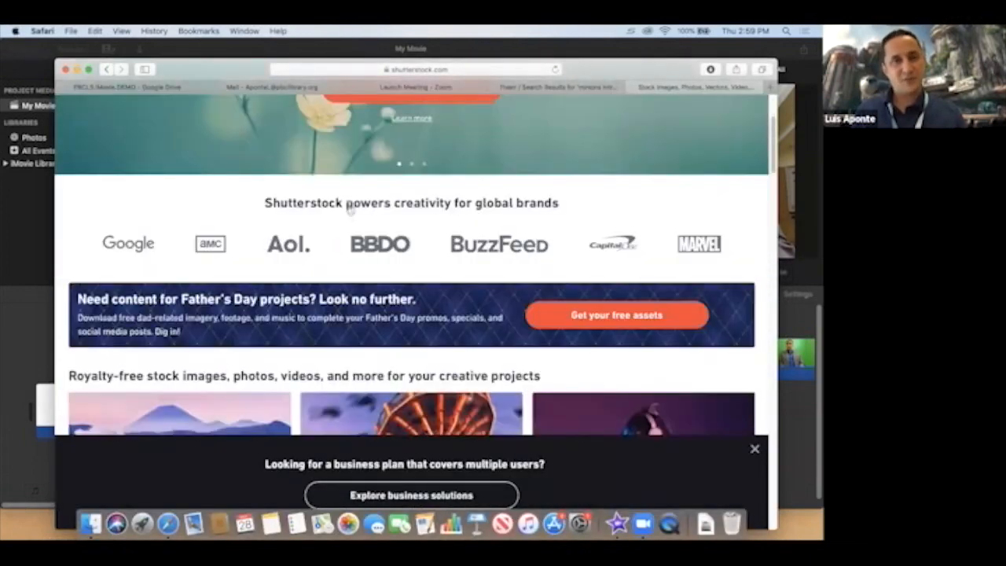
scroll(353, 213, "up", 3)
scroll(350, 208, "down", 8)
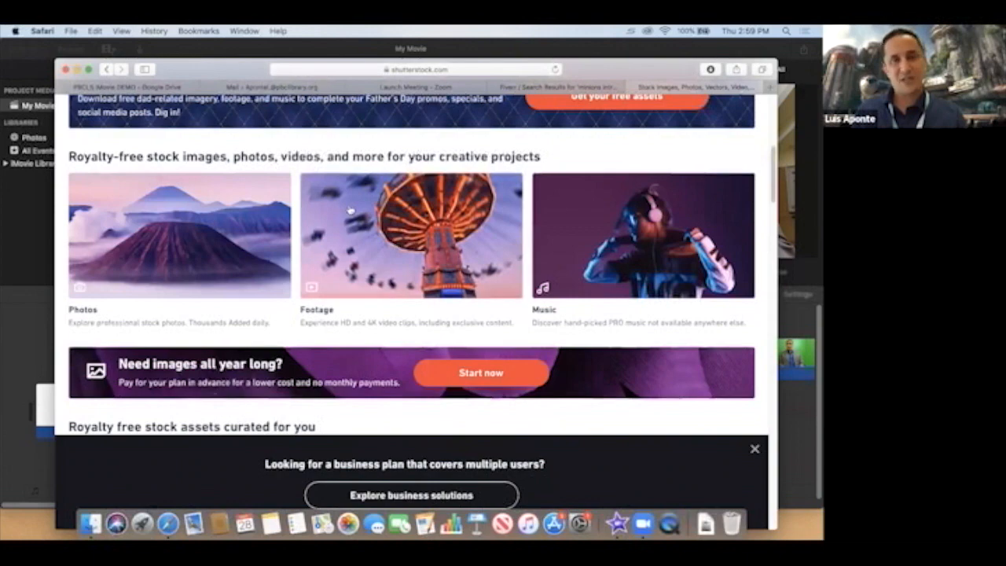
scroll(350, 208, "up", 10)
Search Shutterstock's images for "landscape", correcting the misspelled search term.
left_click(305, 147)
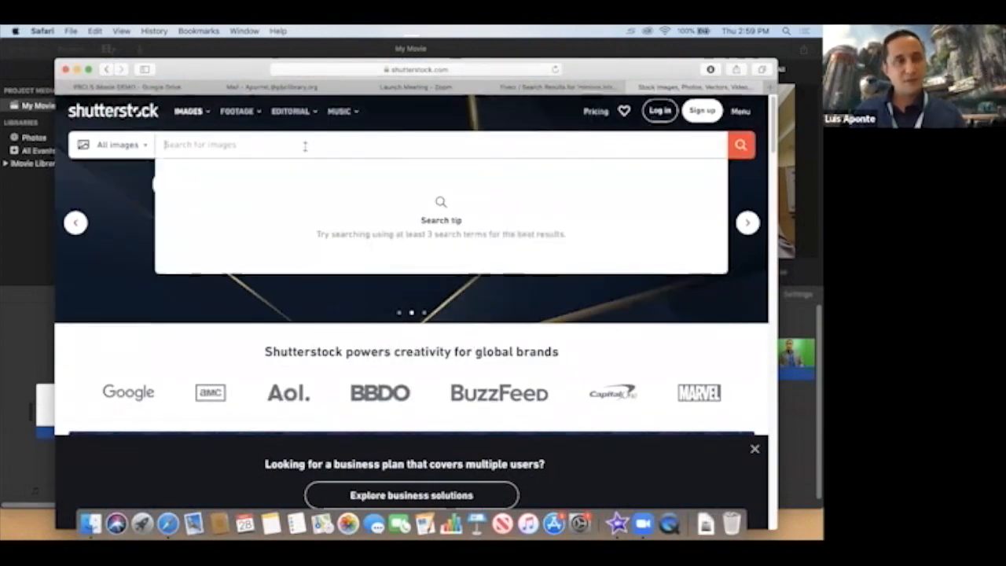
type("landscape")
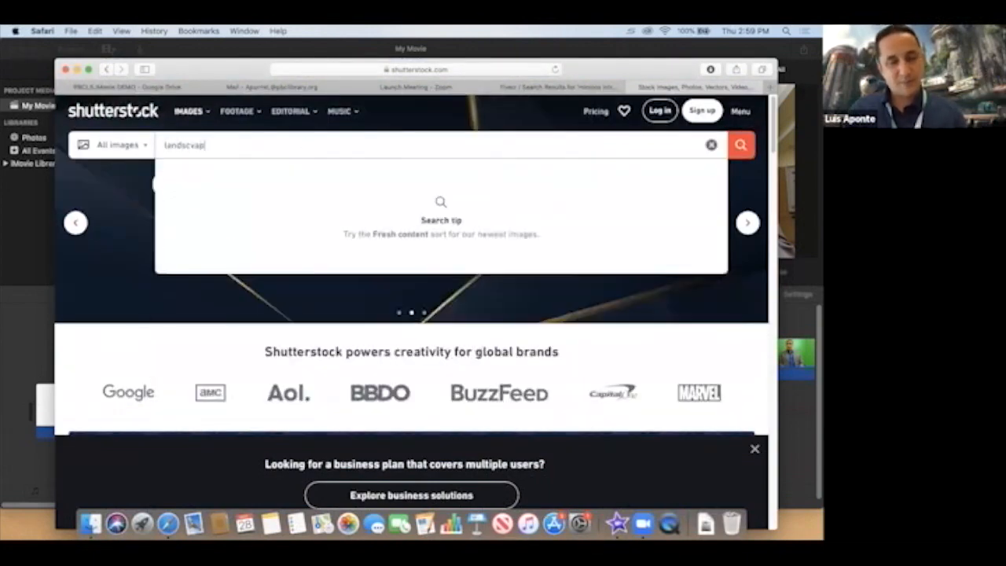
key("Return")
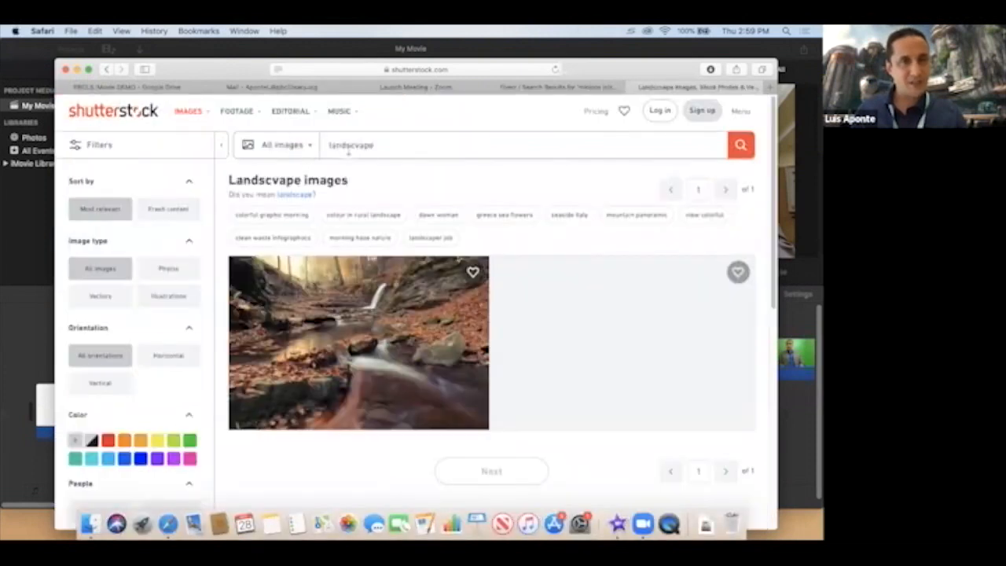
left_click(358, 143)
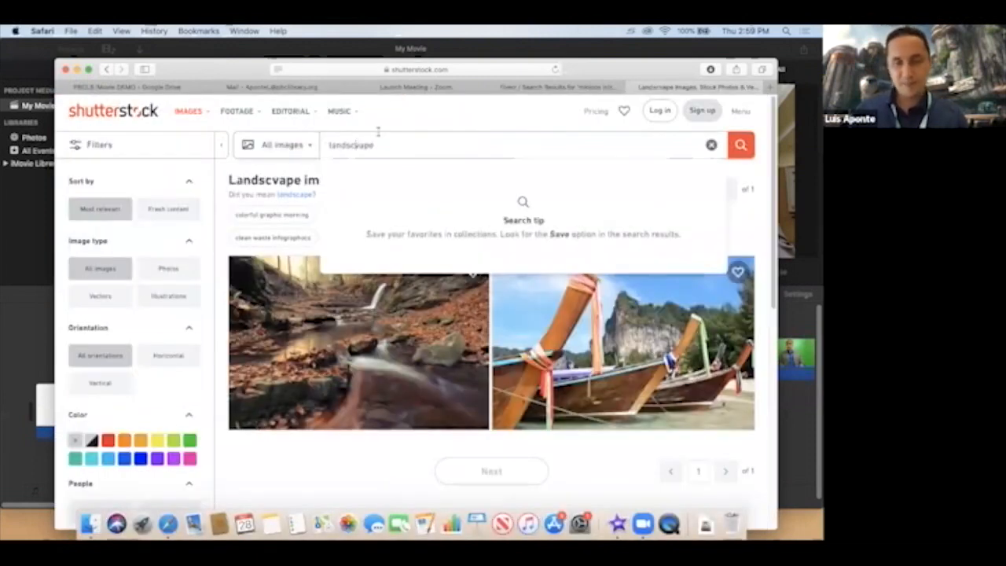
key("BackSpace")
key("Return")
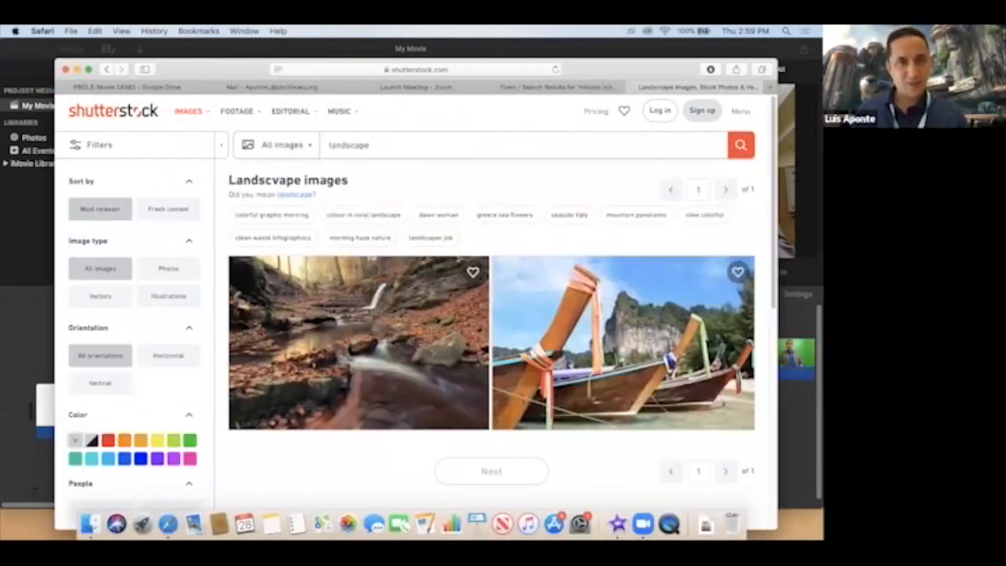
scroll(369, 301, "down", 1)
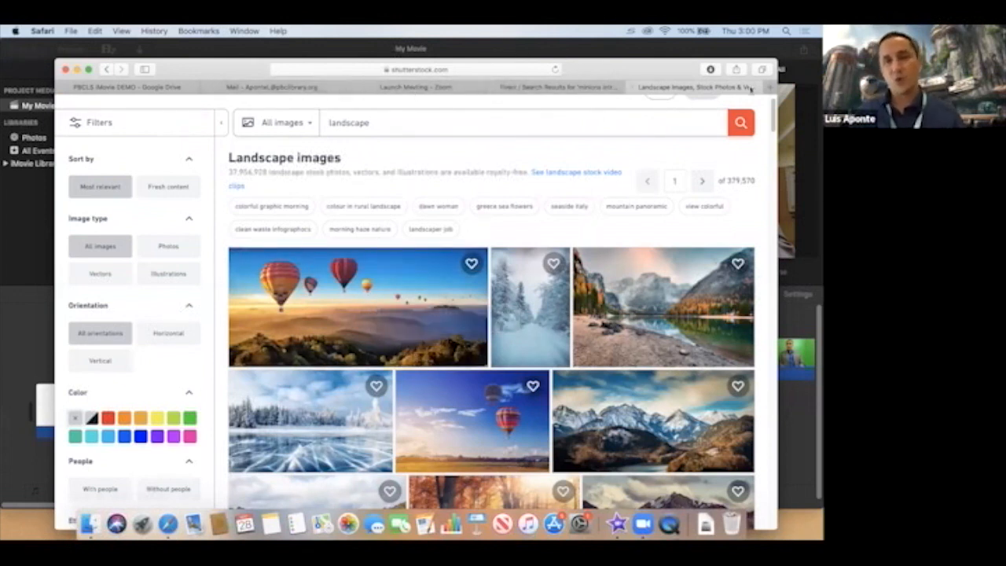
Close the Shutterstock tab, switch back to iMovie and place the playhead near the start of the timeline.
left_click(633, 88)
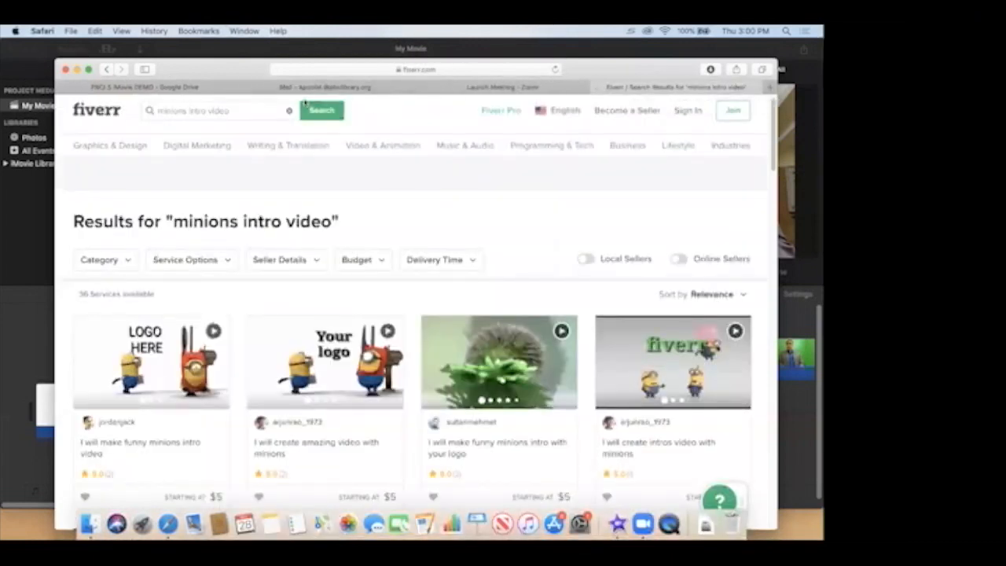
left_click(6, 326)
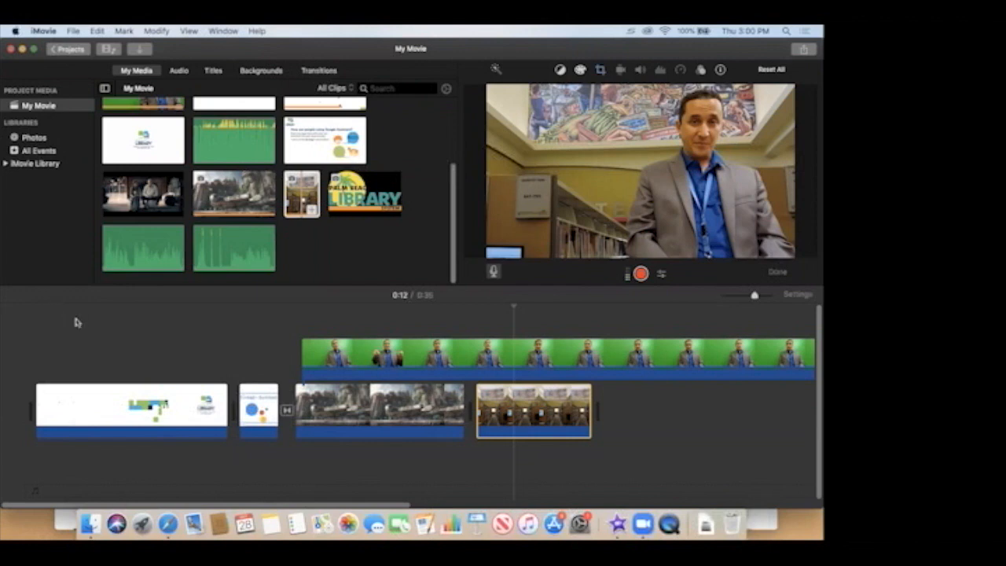
left_click(76, 322)
key("space")
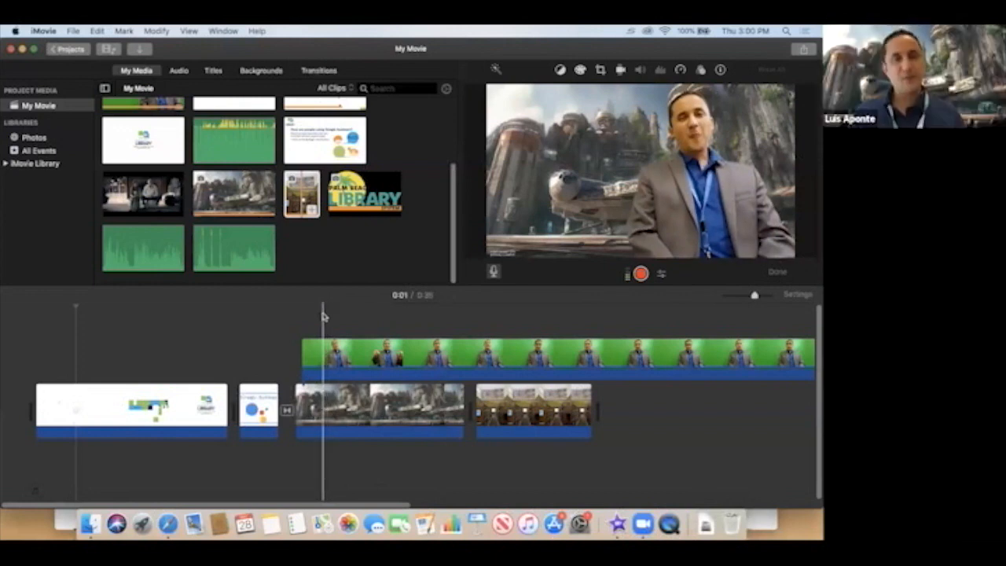
Delete the green-screen clip above the photos and lengthen the spaceship photo by extending its end.
left_click(325, 352)
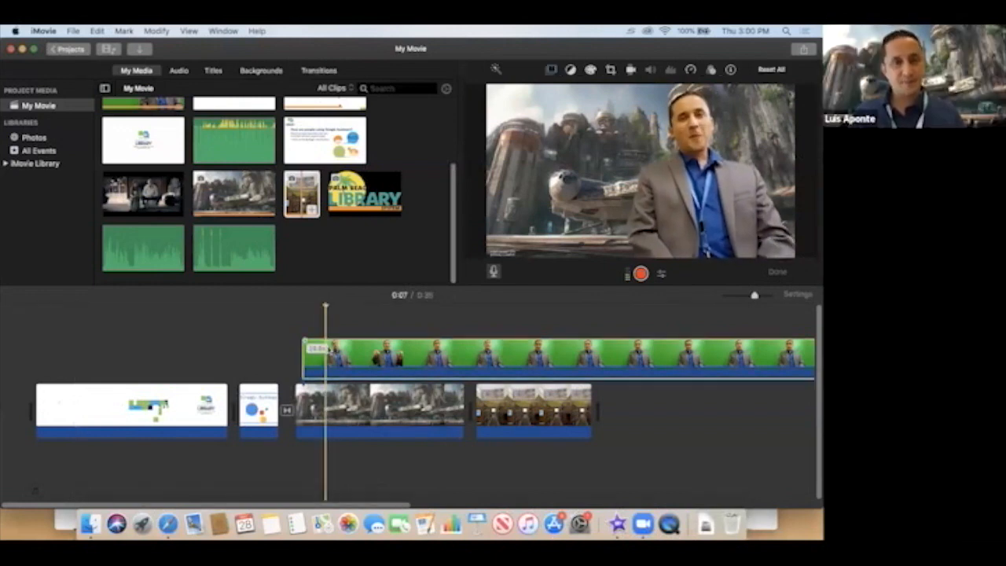
key("Delete")
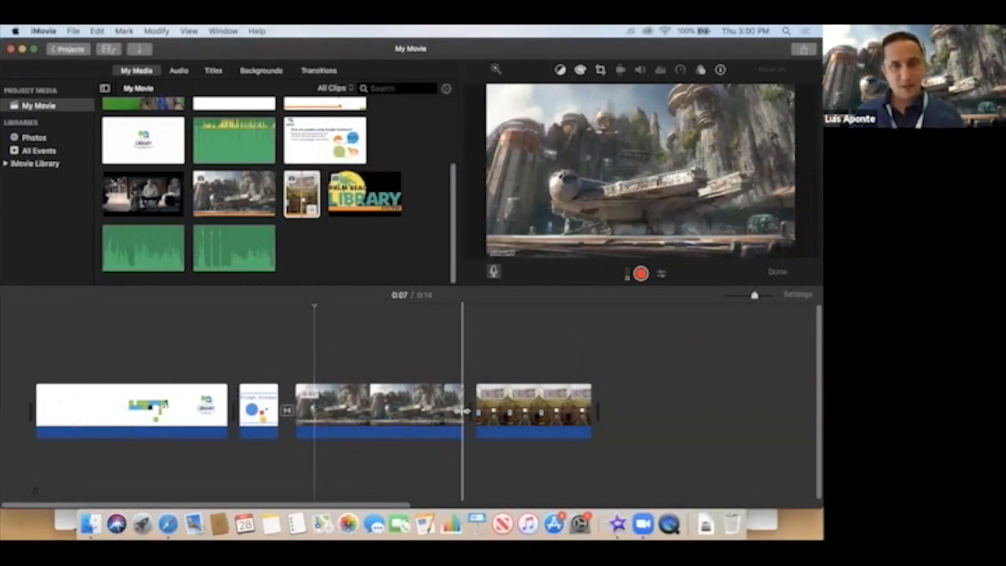
left_click_drag(462, 404, 731, 388)
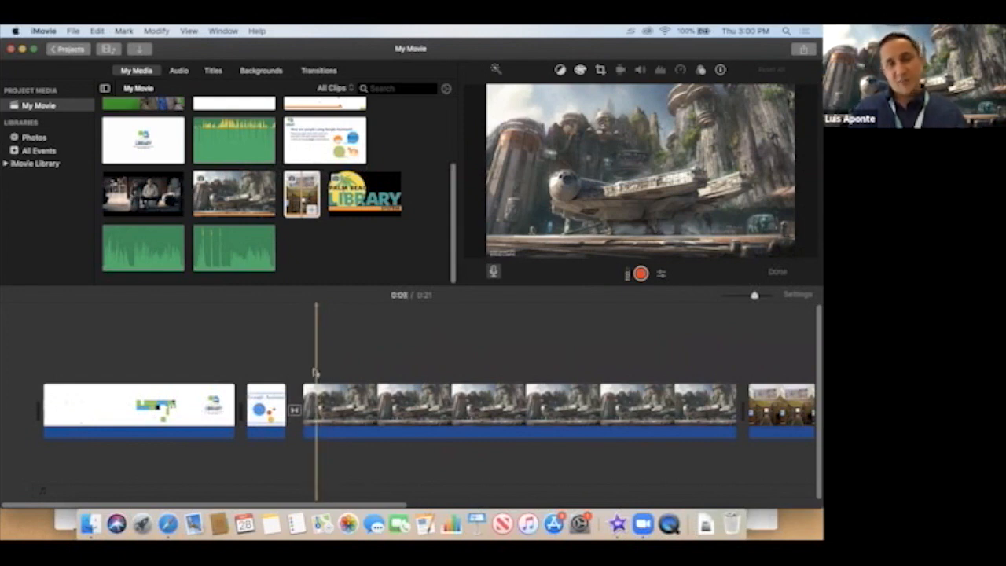
Record a voiceover of about 6.2 seconds beneath the spaceship photo, starting near the photo's beginning.
left_click(640, 274)
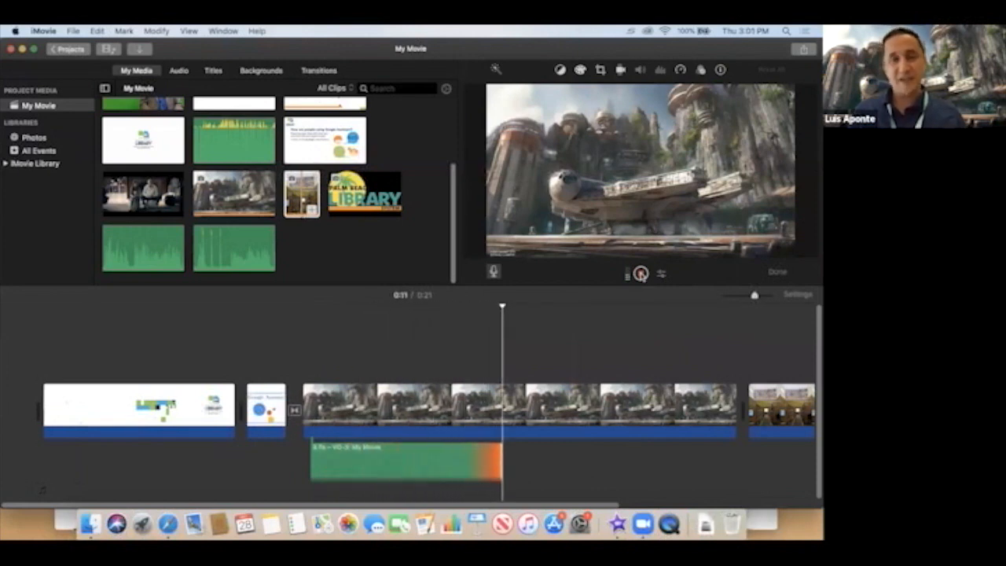
left_click(640, 274)
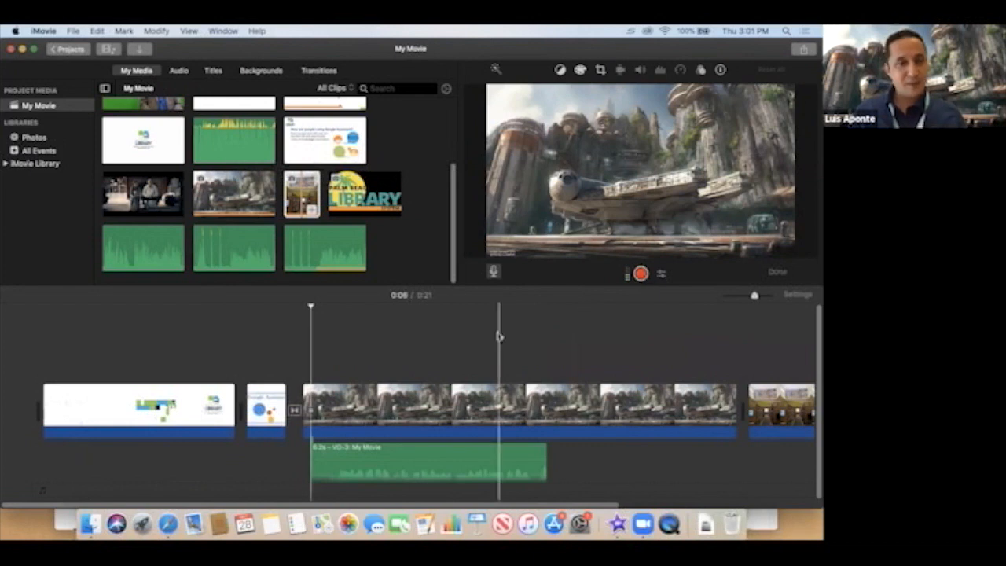
Search the sound effects for "water", add Water Lake beneath the voiceover, and return the playhead to the voiceover's start.
left_click(179, 71)
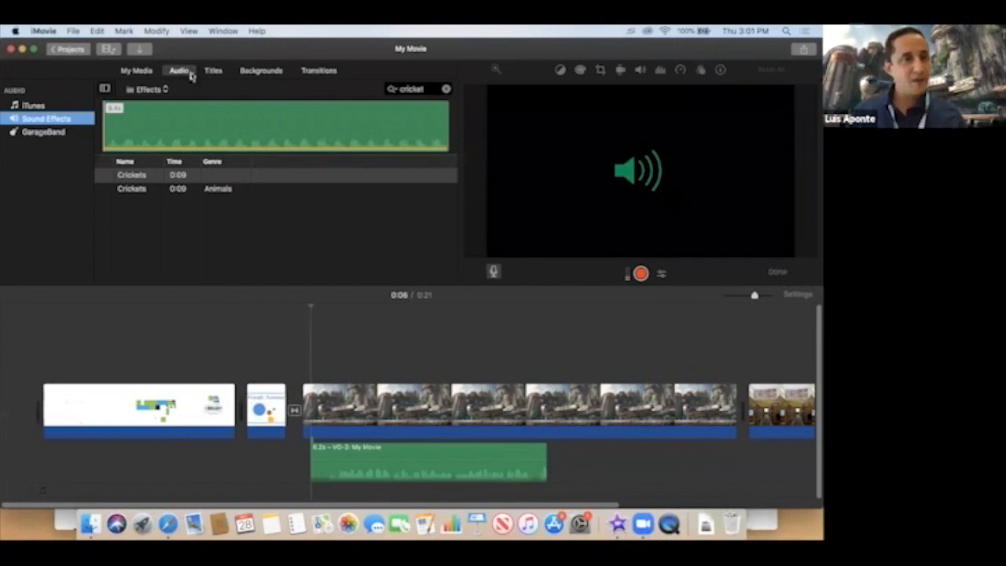
left_click(405, 91)
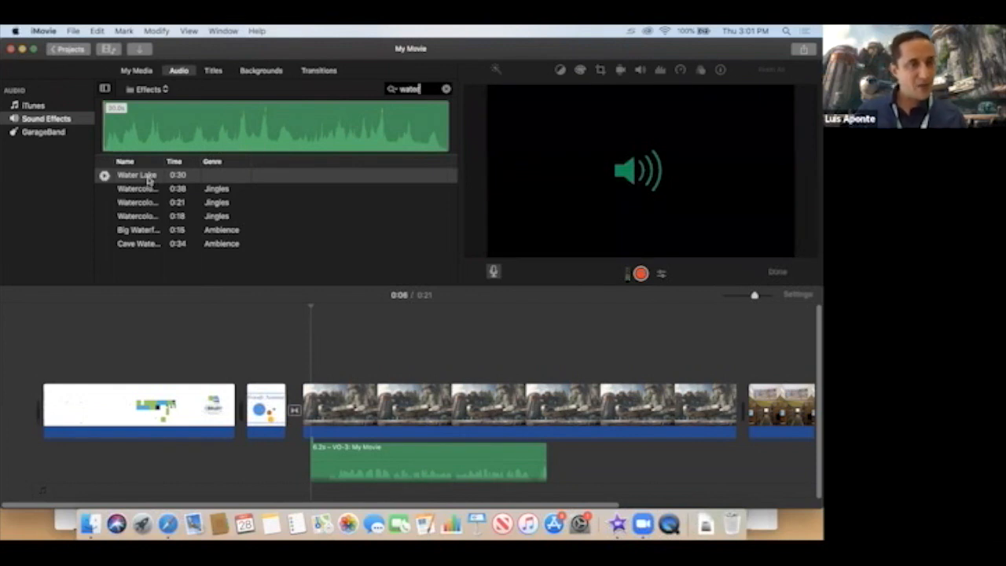
left_click(147, 180)
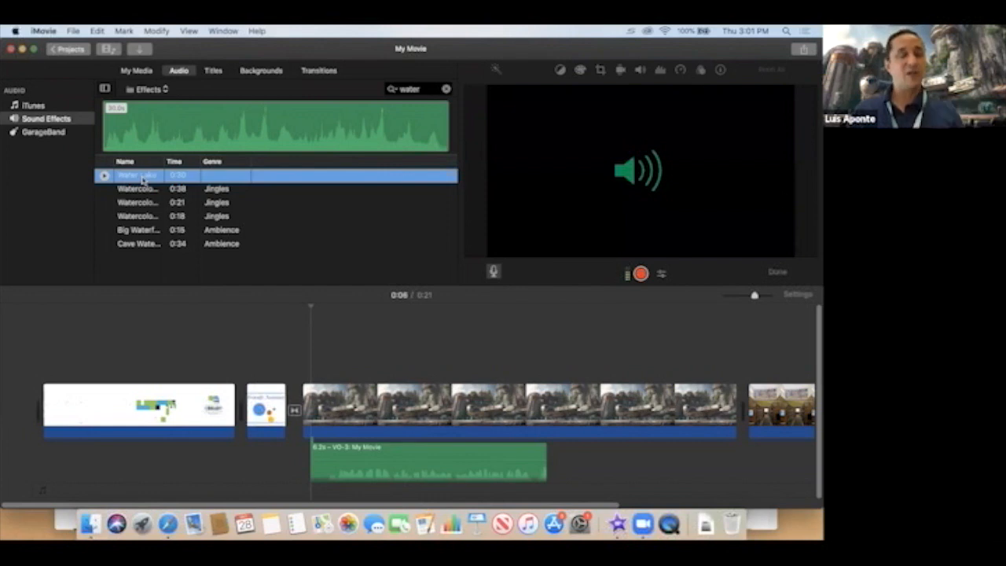
left_click_drag(157, 174, 317, 416)
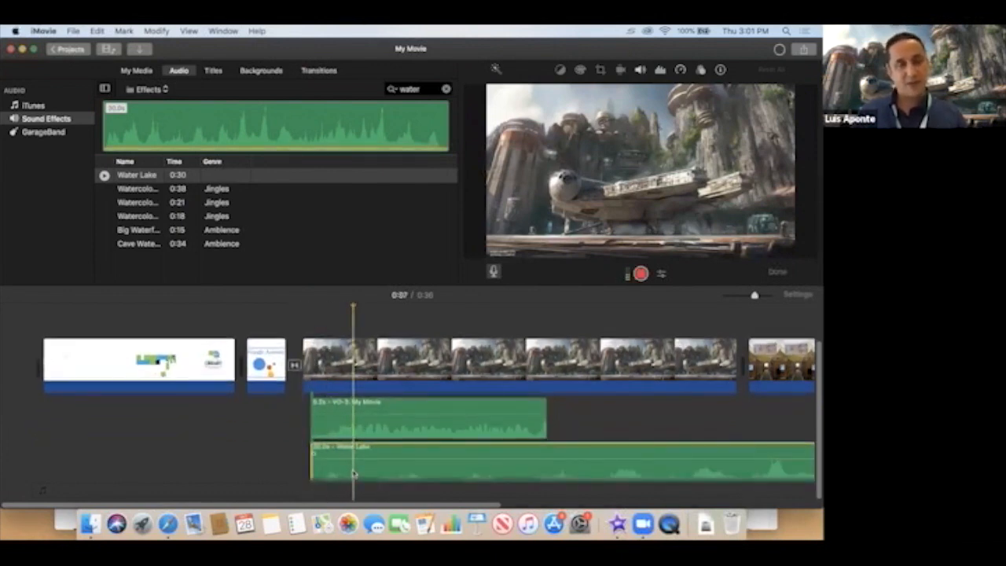
left_click(311, 322)
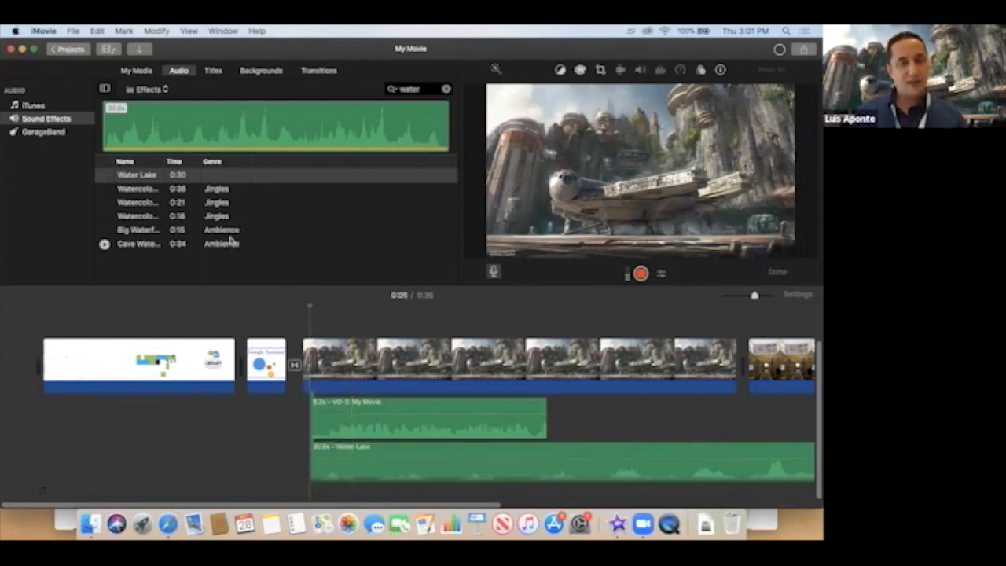
Search the sound effects for "funk", replace the search with "rock", and preview the Rock Riff stinger.
double_click(409, 89)
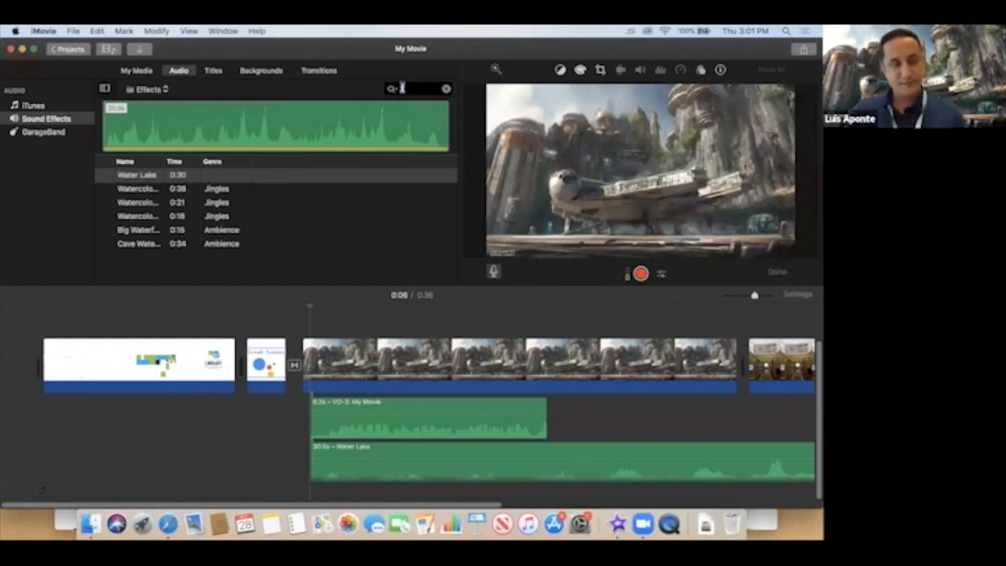
type("bath")
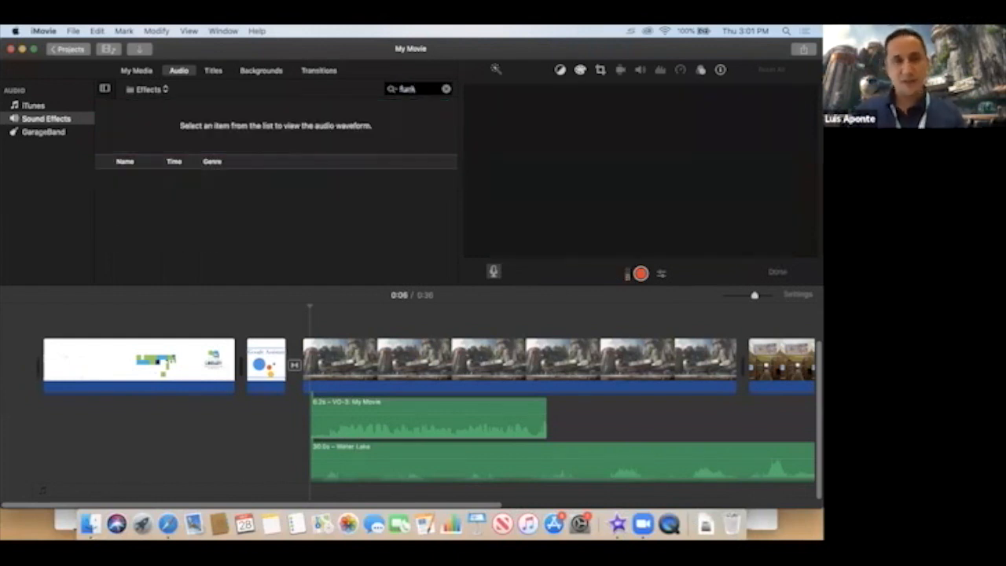
key("BackSpace")
key("BackSpace")
key("BackSpace")
key("BackSpace")
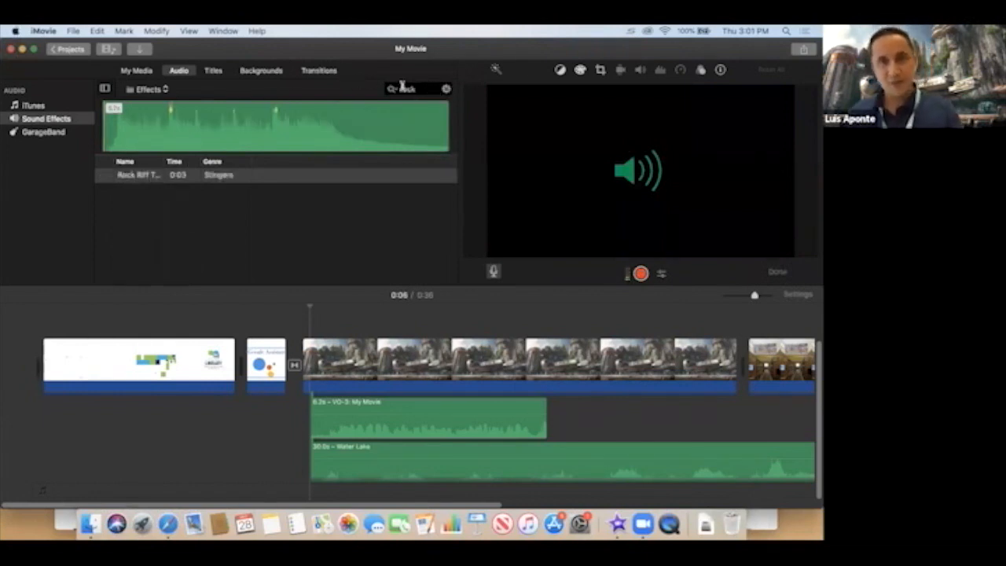
Clear the search and add the Fifth Avenue Stroll jingle beneath the Water Lake track, aligned with the voiceover's start.
left_click(446, 91)
scroll(266, 228, "down", 10)
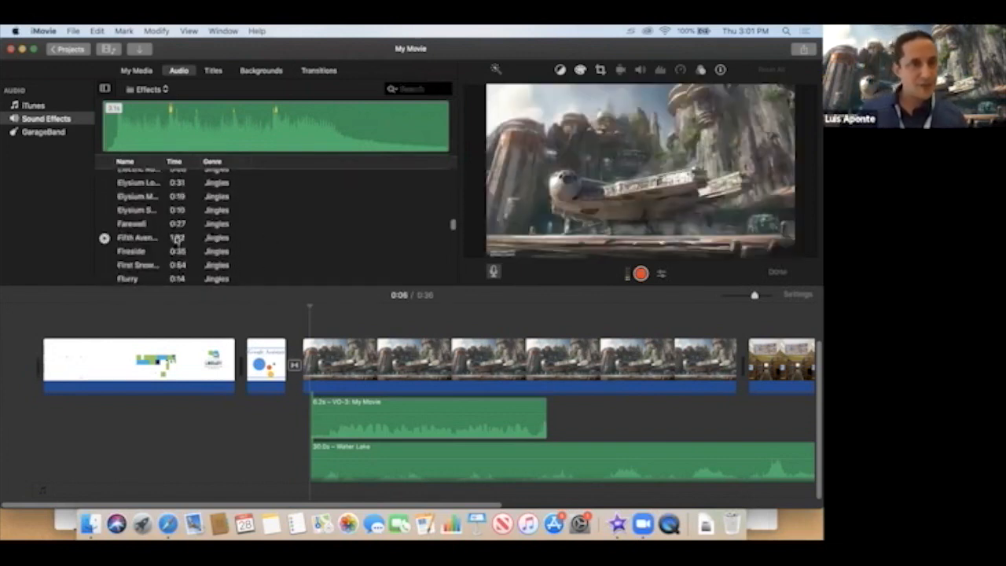
left_click(142, 239)
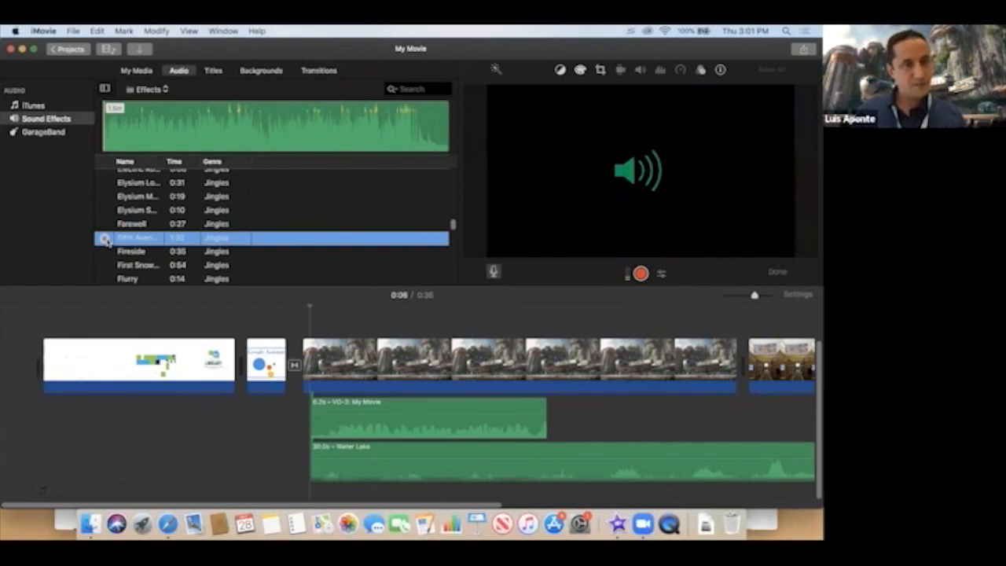
left_click_drag(168, 277, 40, 122)
left_click_drag(39, 82, 318, 369)
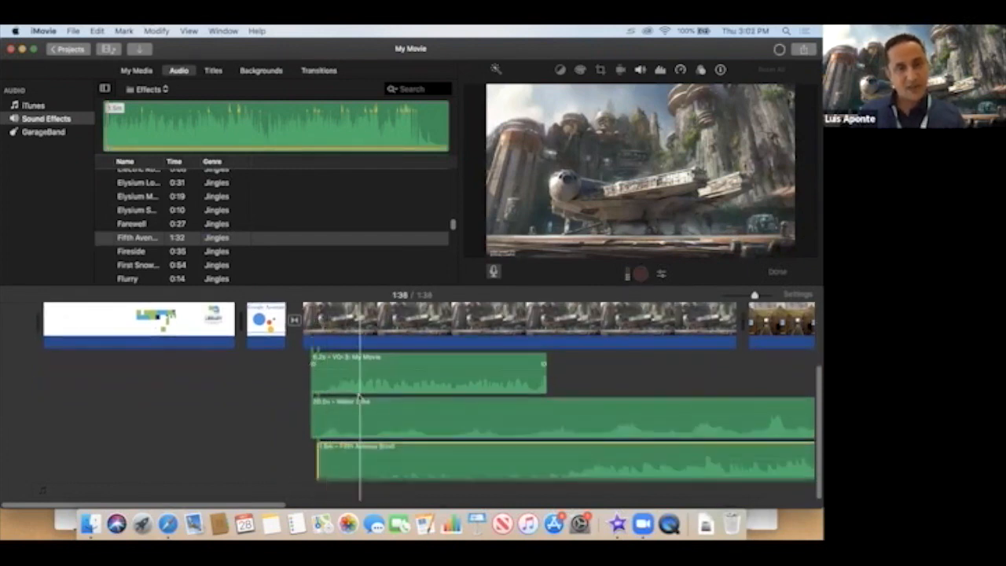
left_click_drag(398, 450, 392, 450)
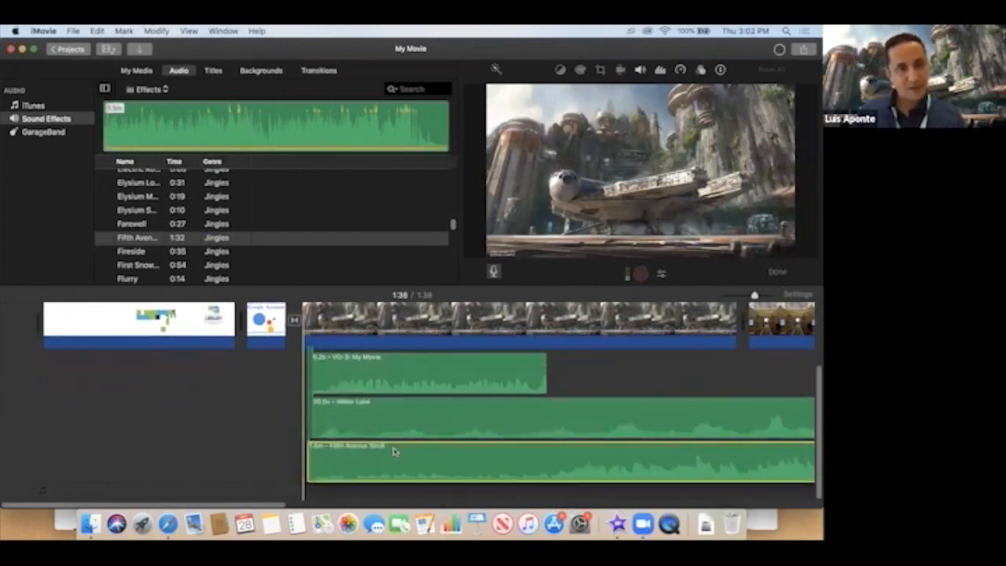
scroll(392, 450, "up", 3)
scroll(391, 449, "down", 3)
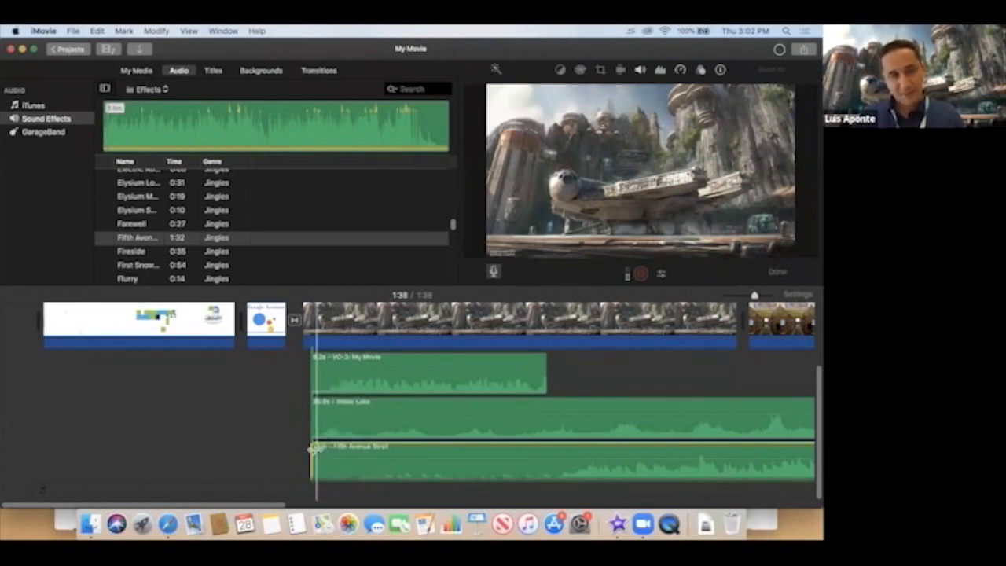
Fade in the start of Fifth Avenue Stroll and shift the track earlier so it begins under the Google Assistant slide.
left_click_drag(312, 452, 364, 449)
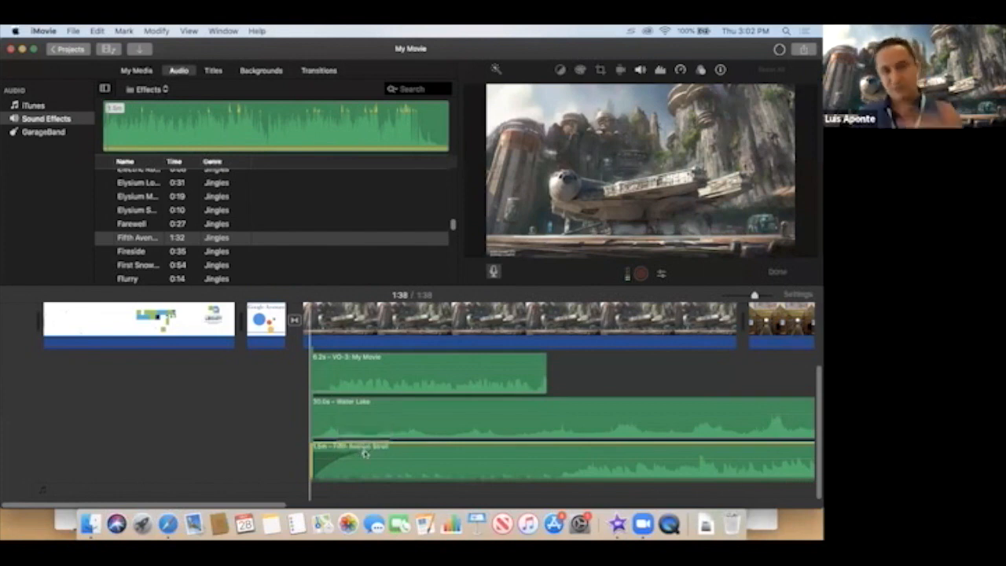
left_click(401, 454)
left_click_drag(401, 454, 379, 455)
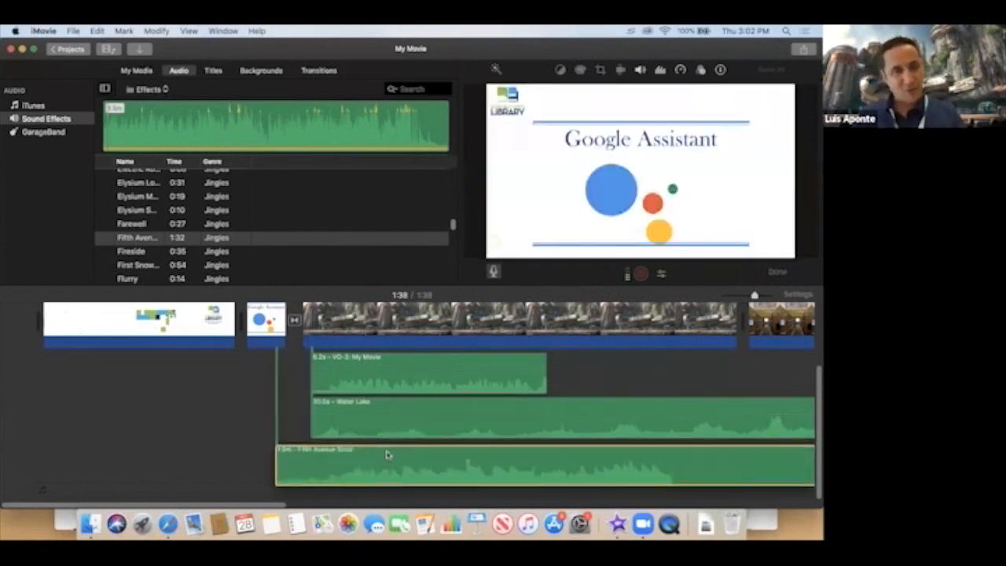
left_click_drag(310, 453, 325, 453)
key("space")
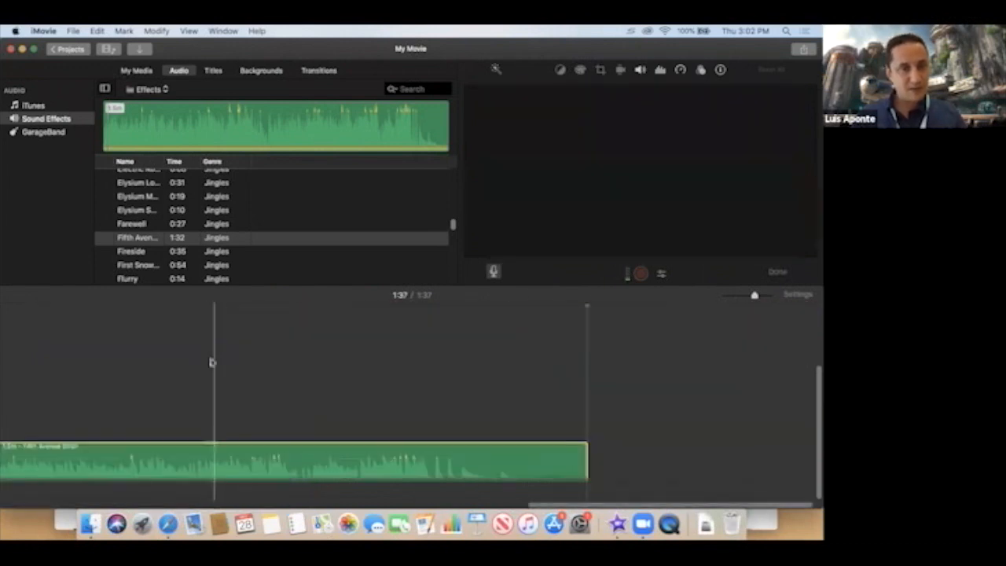
key("space")
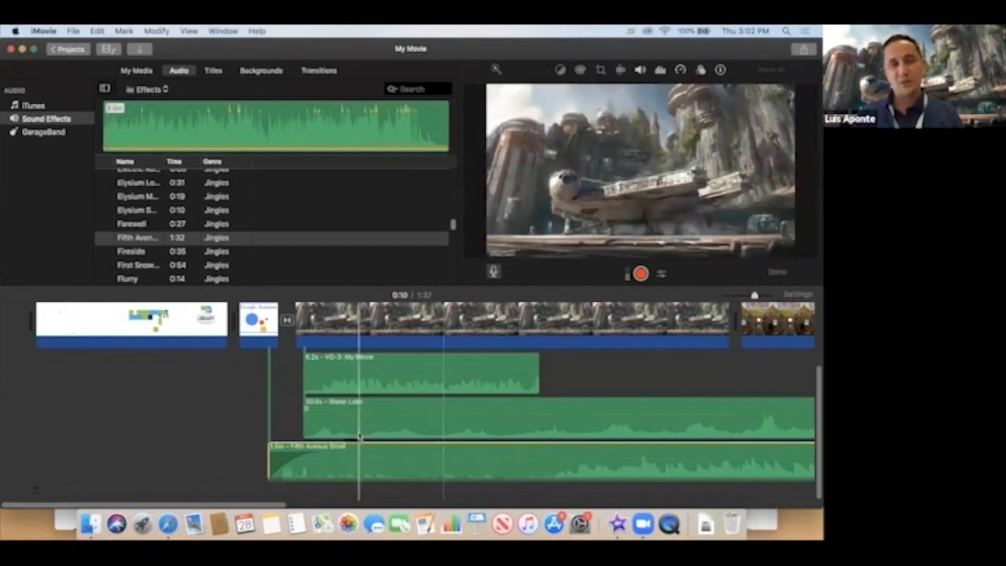
Lower the volume of the Water Lake track, and delete that track from the timeline.
left_click_drag(365, 413, 364, 422)
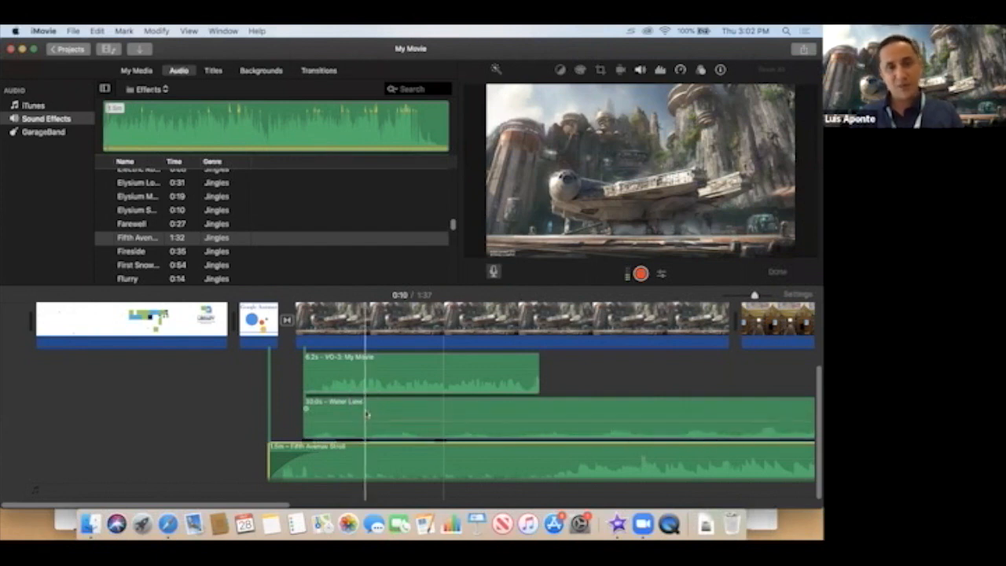
left_click(366, 414)
key("Delete")
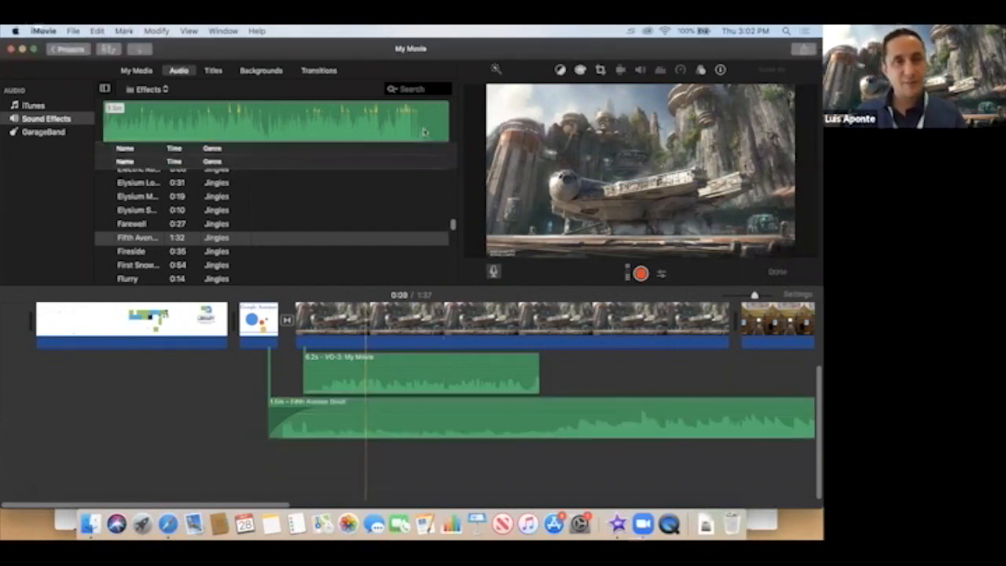
Search the sound effects for "rain" and add Thunder and Rain beneath the voiceover, starting near the beginning of the spaceship photo.
type("rain")
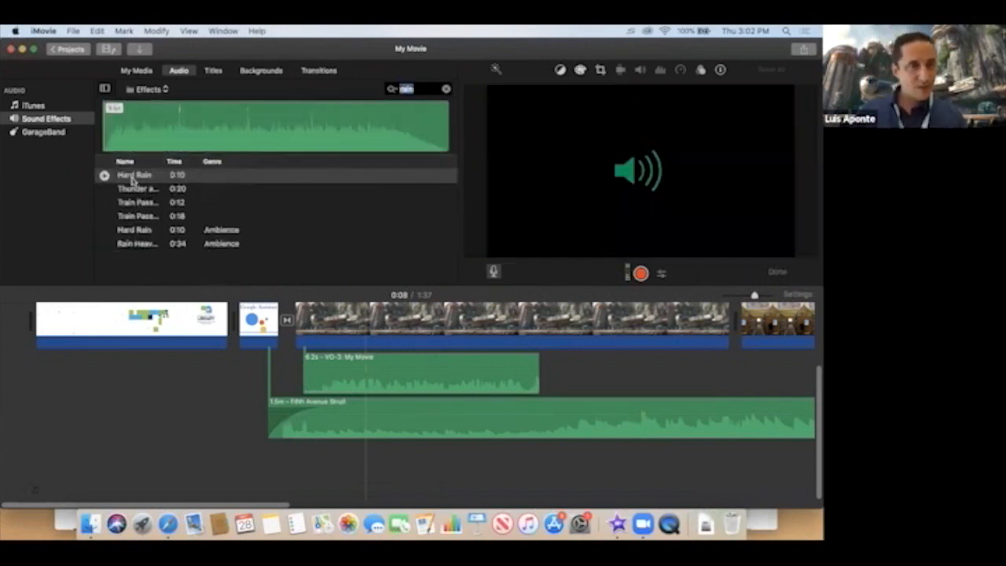
left_click(132, 189)
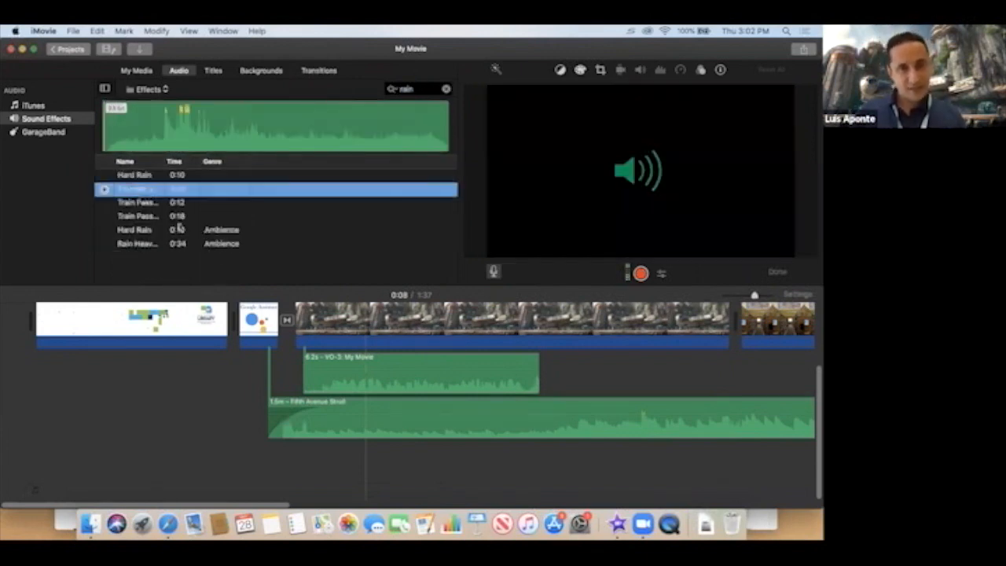
left_click_drag(271, 320, 328, 326)
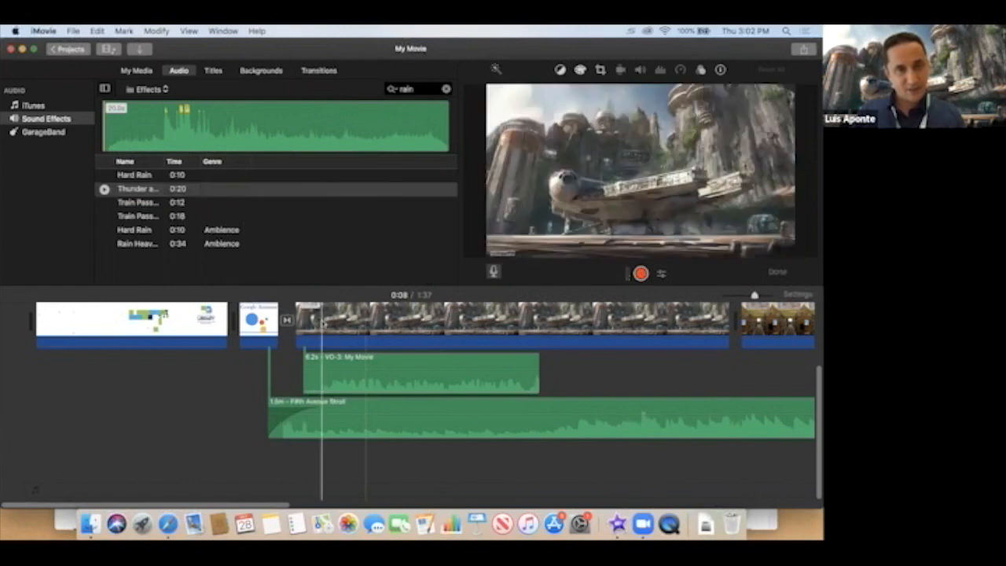
left_click_drag(140, 190, 349, 407)
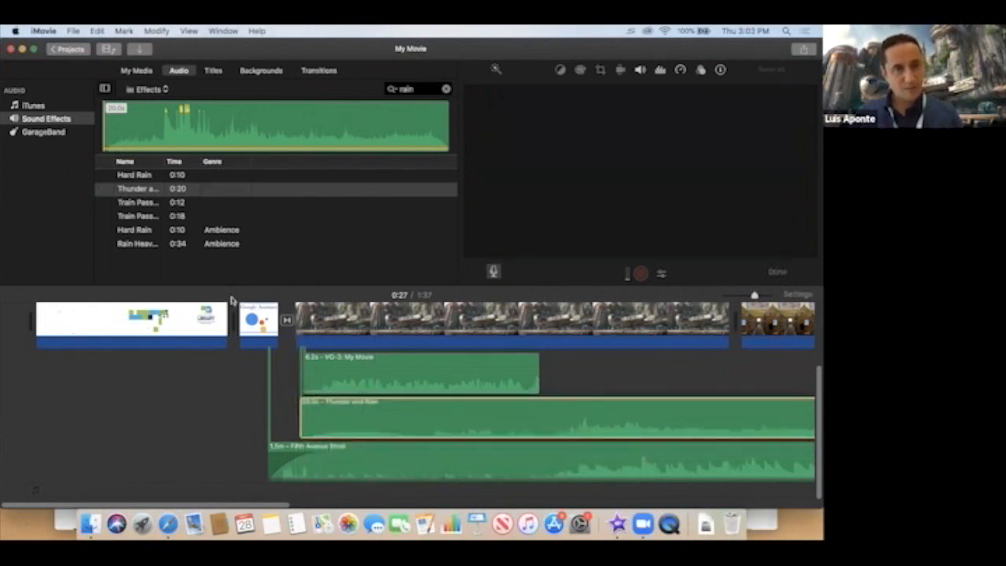
Play the timeline from the Google Assistant slide into the spaceship photo to hear the layered audio, and select Thunder and Rain.
scroll(256, 321, "up", 3)
left_click(256, 322)
key("space")
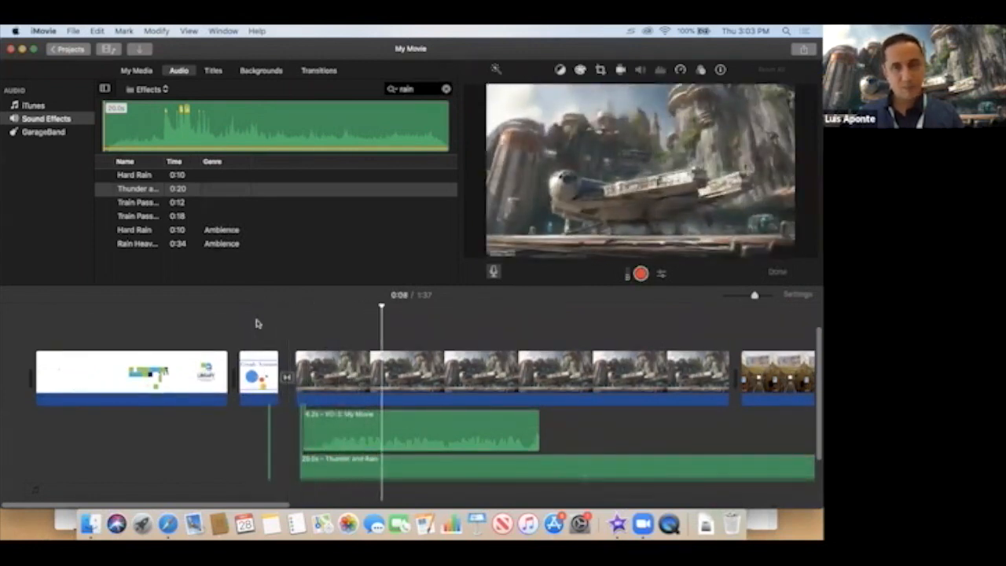
key("space")
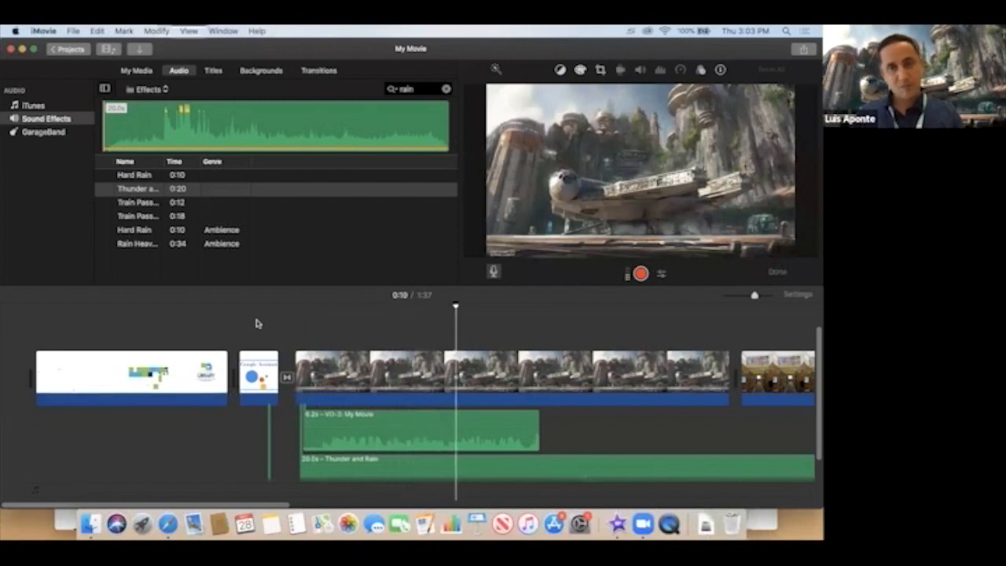
scroll(356, 430, "down", 3)
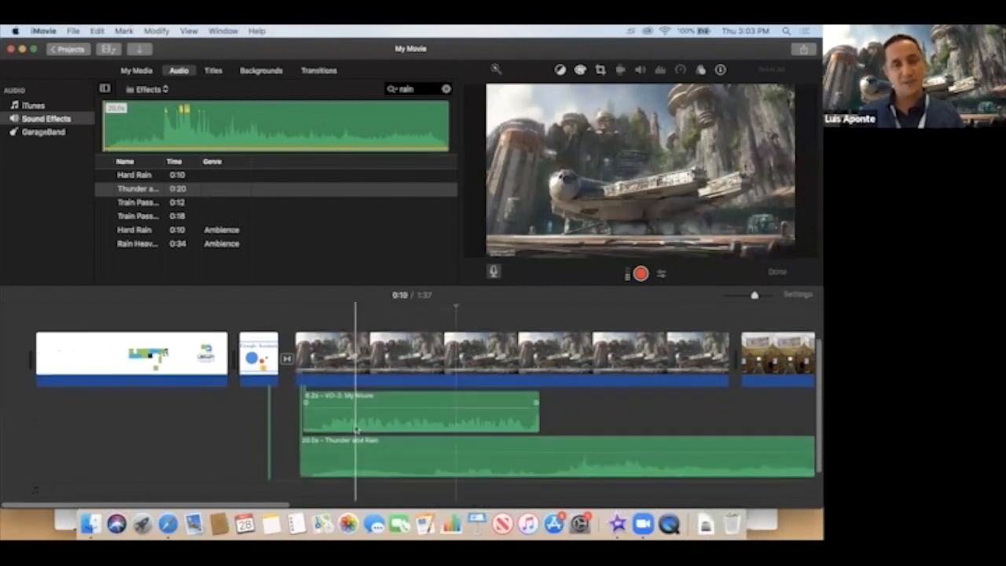
left_click(353, 432)
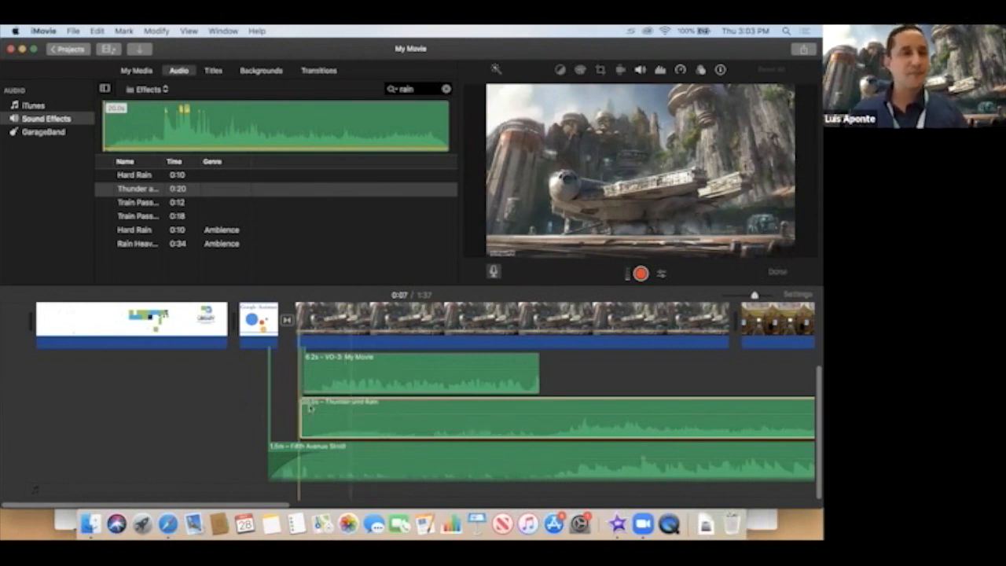
Show the project's media and try to place the last recorded voiceover on the spaceship photo in the timeline.
left_click(145, 72)
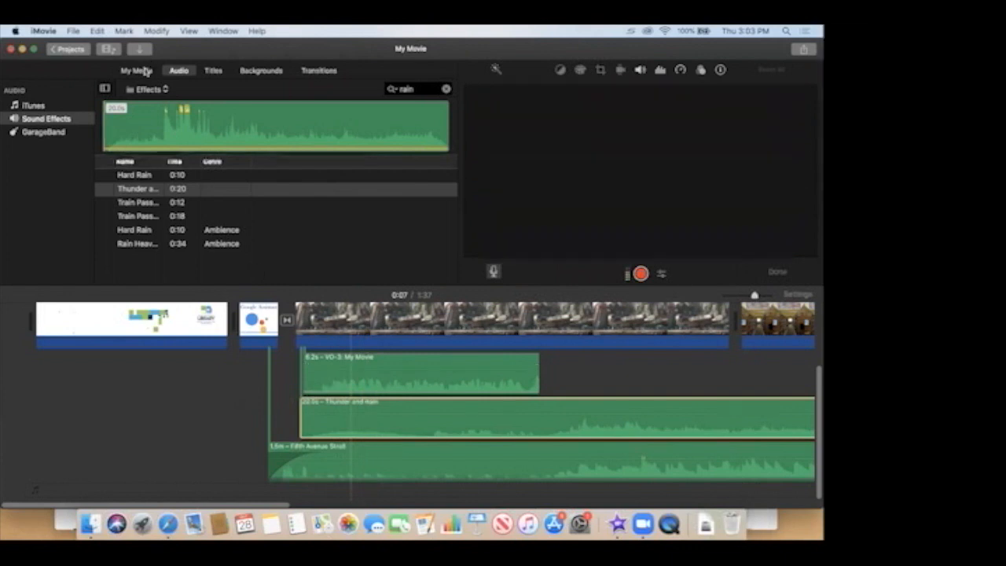
left_click(145, 72)
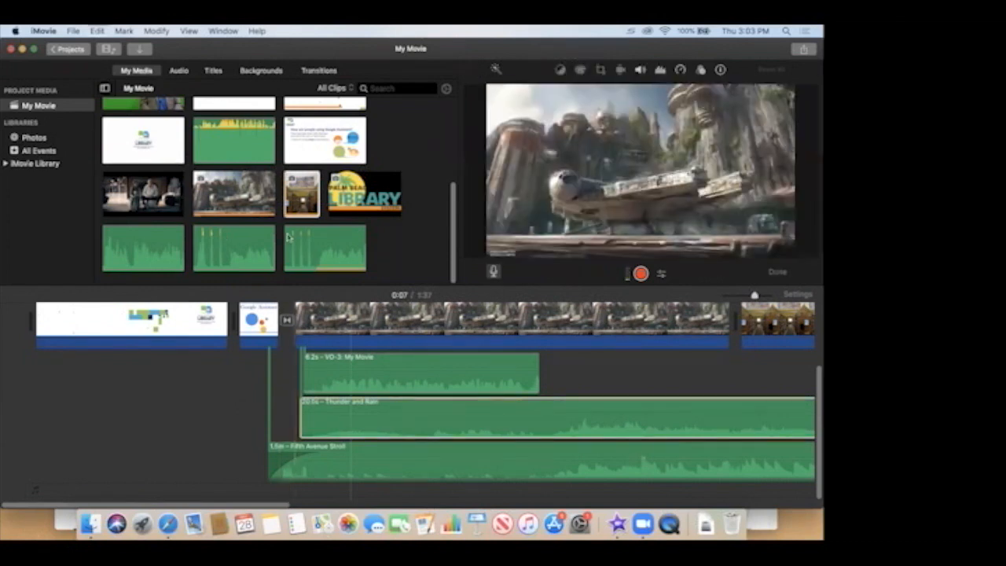
left_click_drag(314, 248, 323, 326)
scroll(318, 243, "up", 1)
scroll(318, 243, "down", 1)
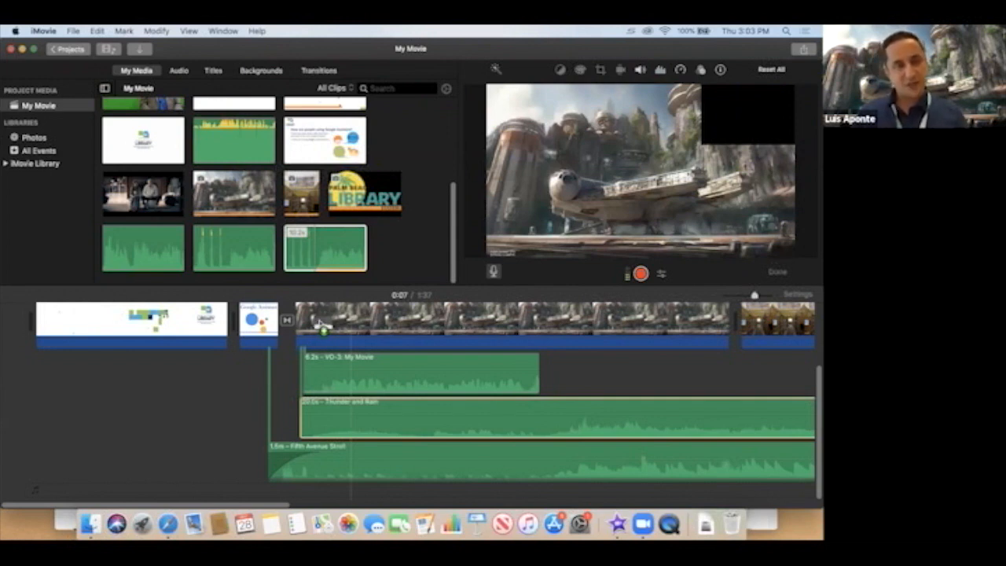
left_click_drag(323, 325, 324, 325)
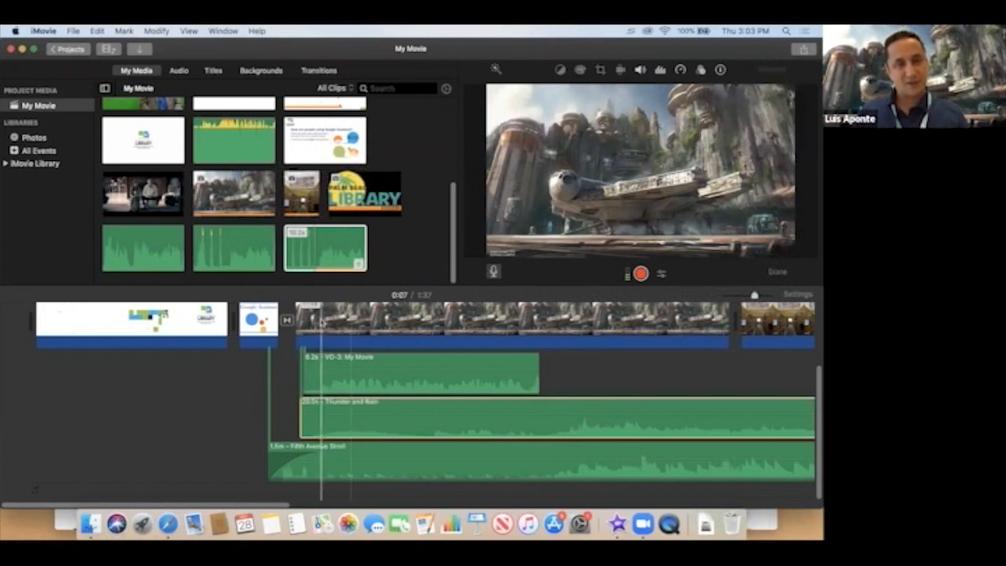
scroll(328, 367, "up", 4)
scroll(328, 366, "down", 4)
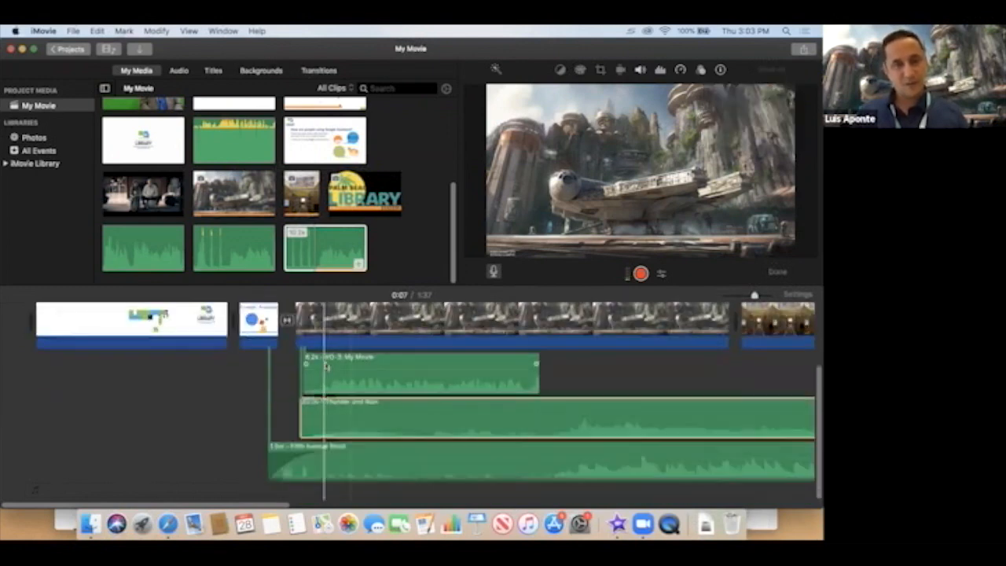
scroll(324, 367, "up", 4)
scroll(323, 367, "down", 4)
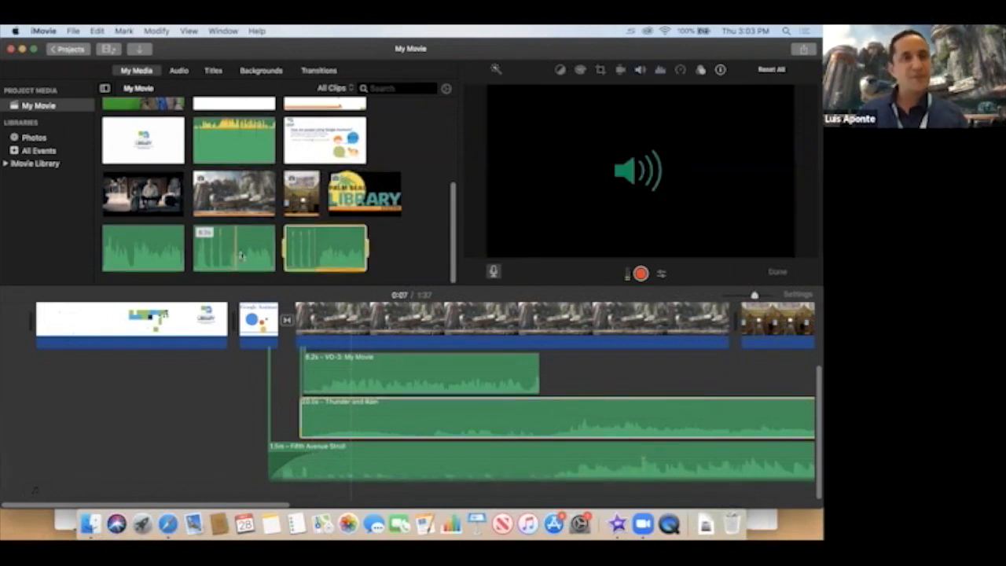
Return the playhead to the very beginning of the movie.
scroll(237, 250, "up", 3)
left_click(165, 374)
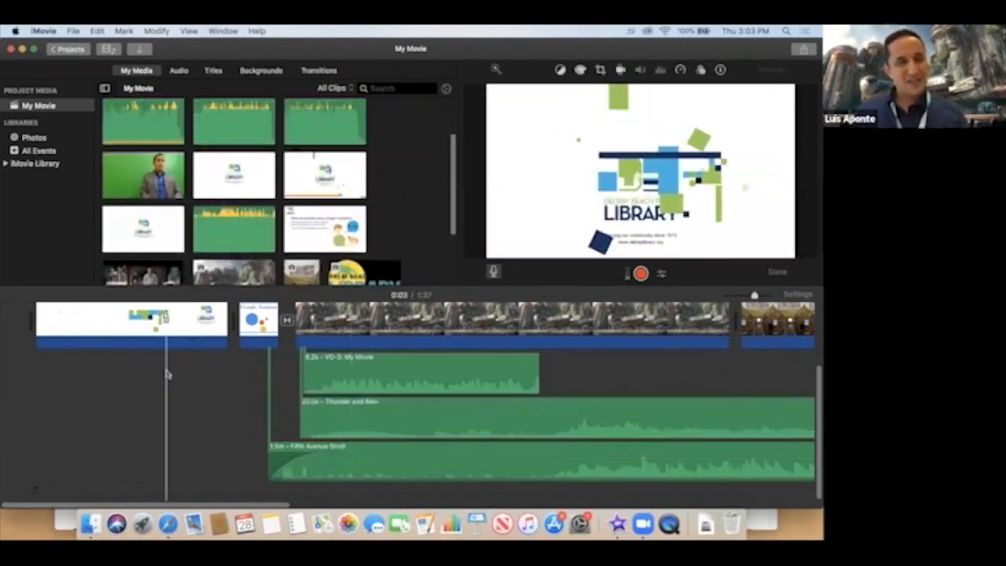
key("Up")
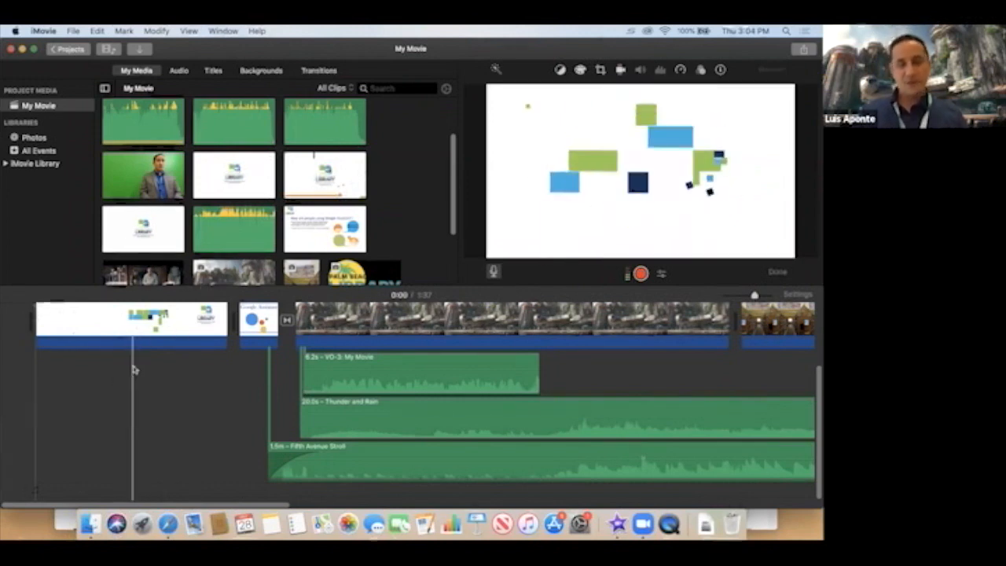
key("End")
key("Home")
key("End")
key("Home")
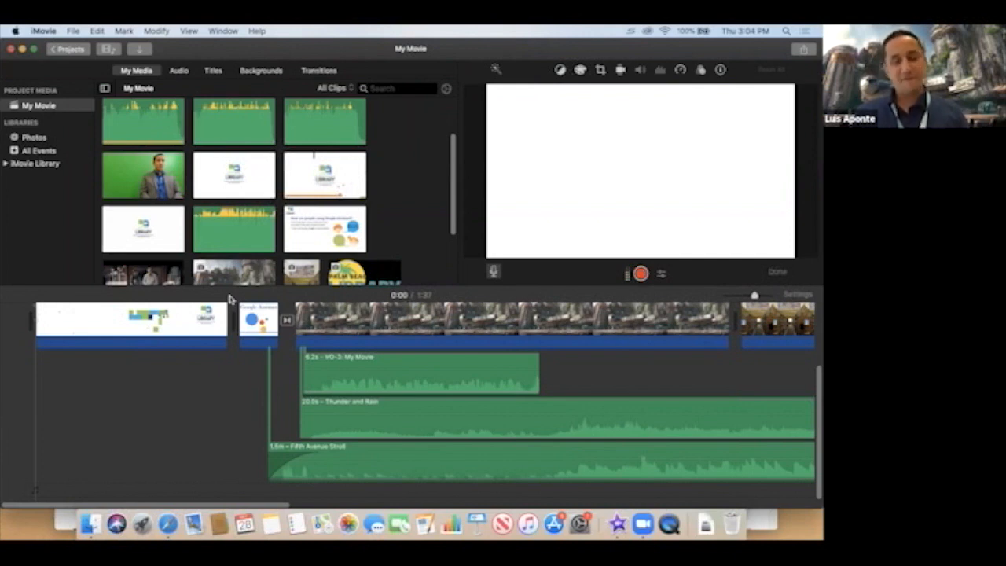
key("End")
key("Home")
key("End")
key("Home")
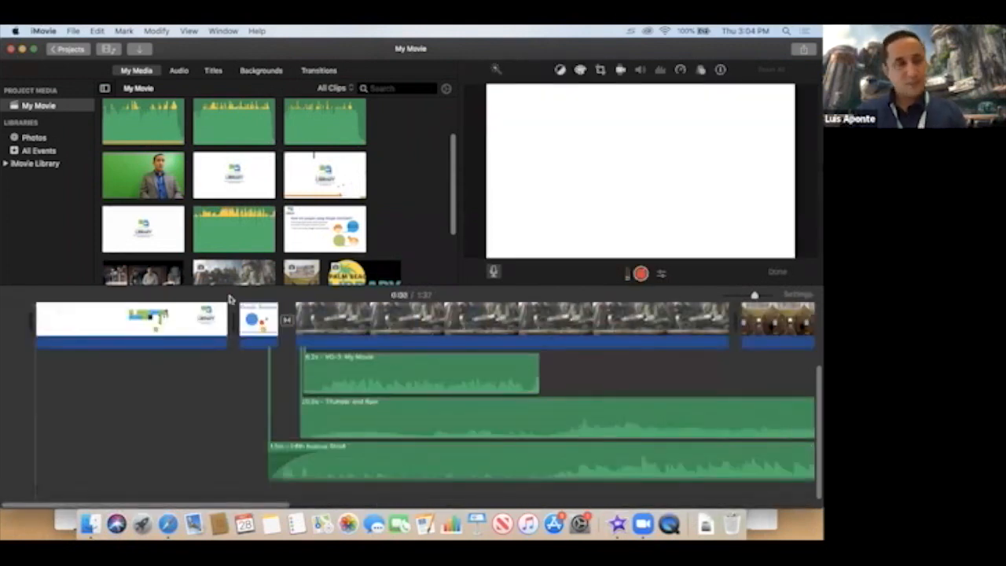
Add a Spin In transition at the start of the movie, before the library logo clip.
left_click(308, 74)
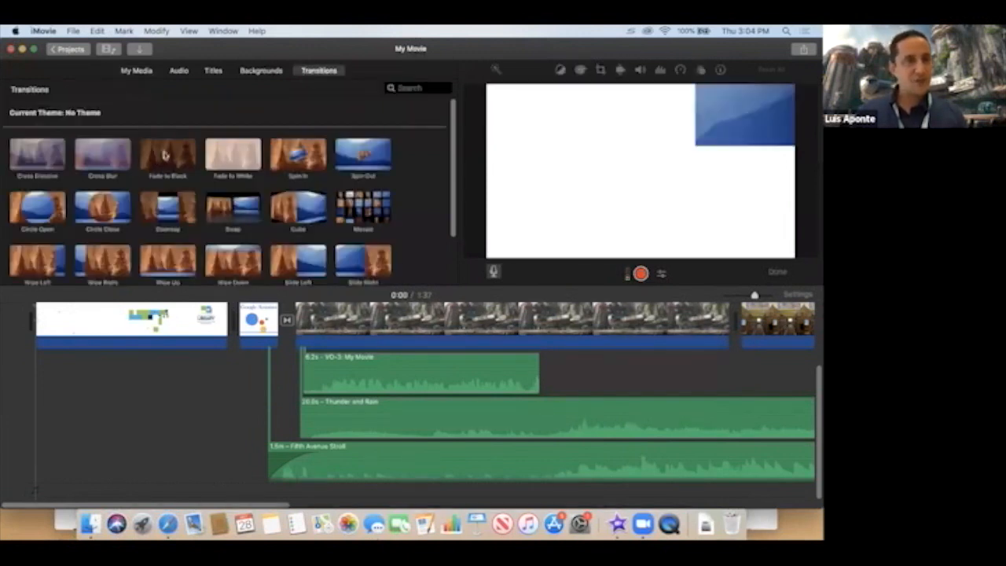
left_click_drag(299, 154, 38, 333)
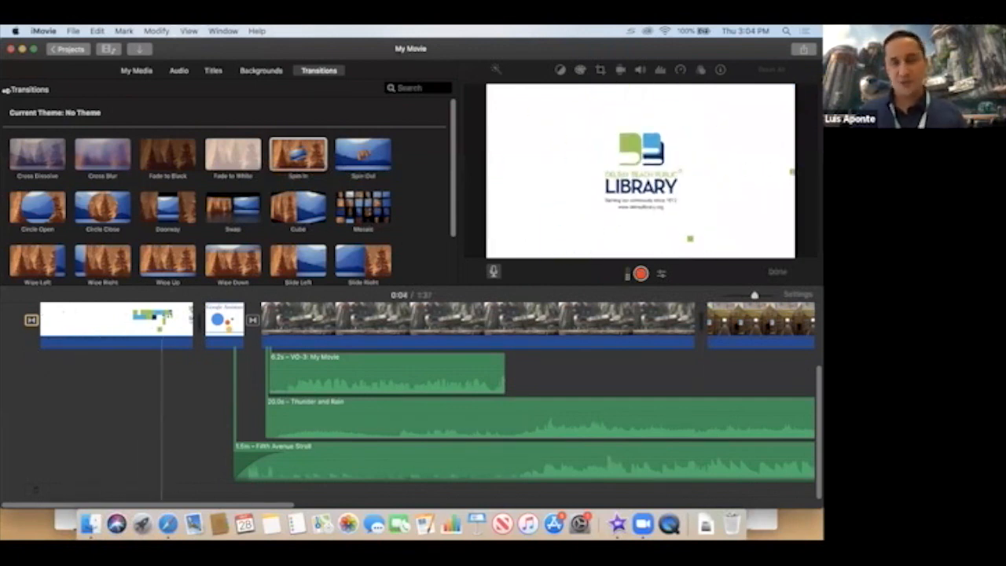
Start sharing the movie as a video file.
left_click(73, 31)
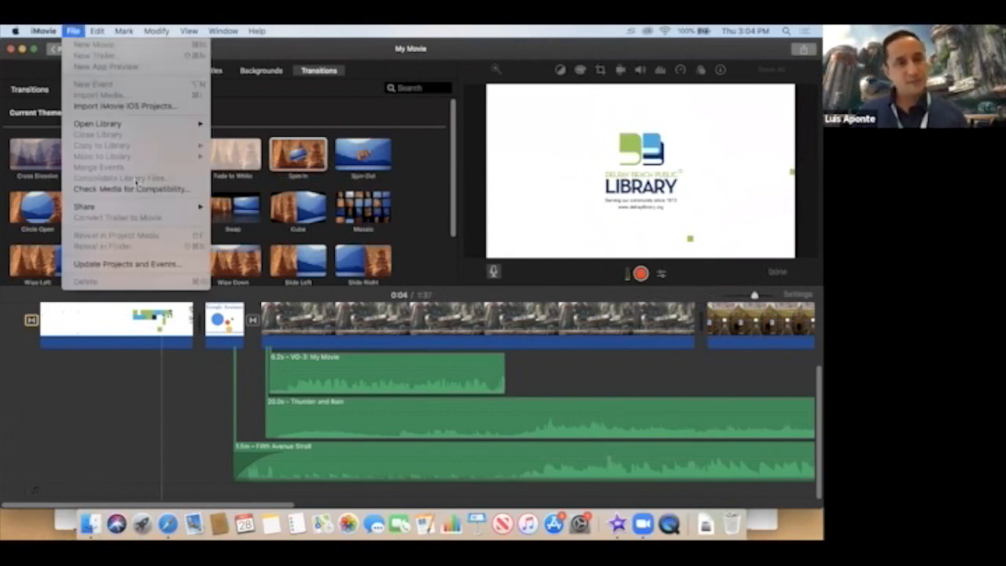
mouse_move(9, 31)
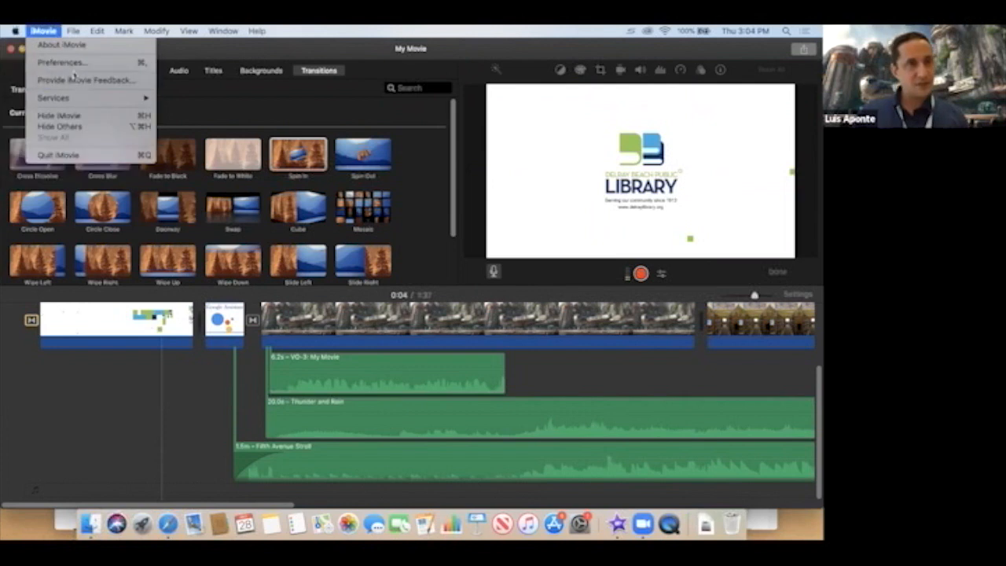
mouse_move(73, 32)
mouse_move(198, 207)
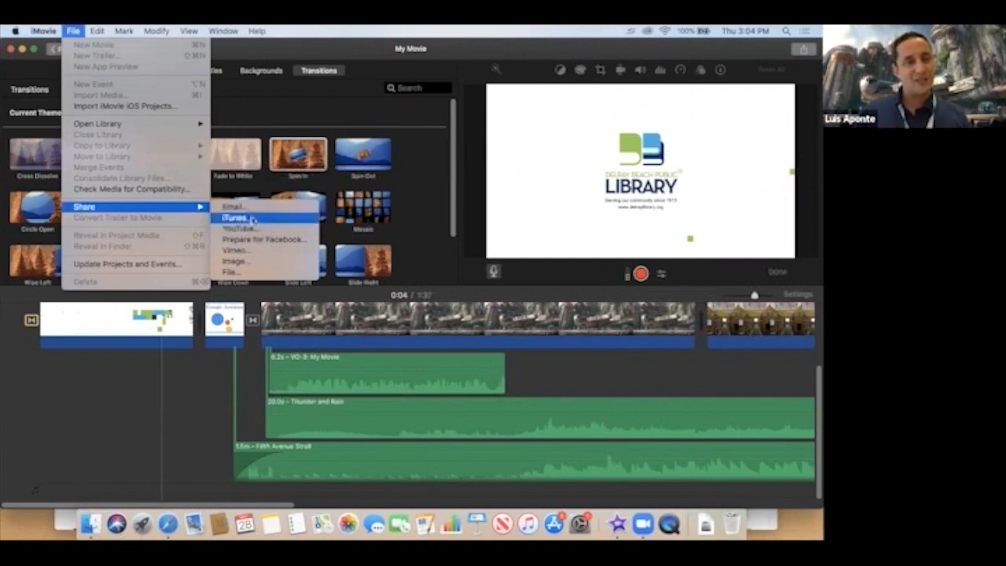
left_click(239, 274)
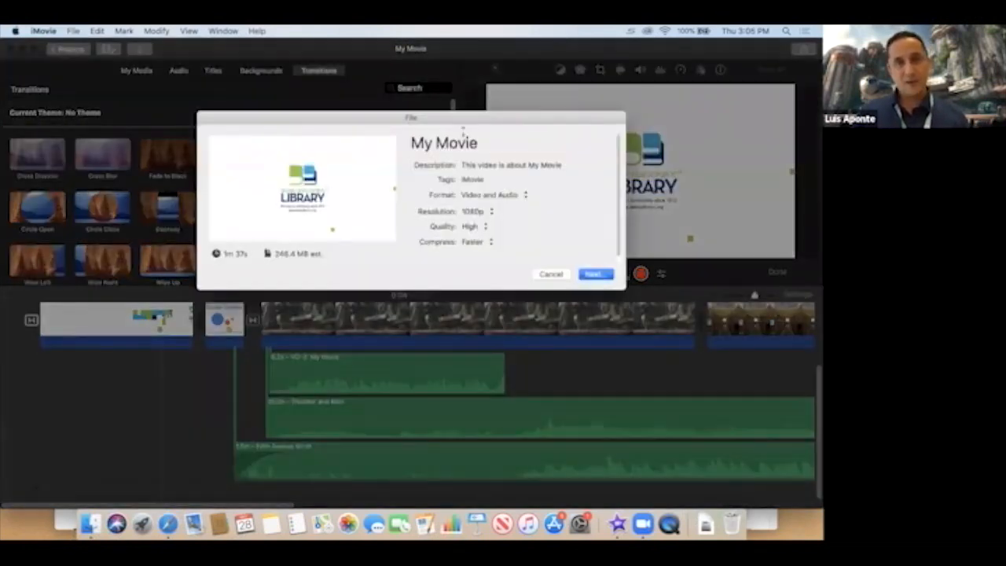
Title the exported movie "Movie 2" and check its resolution setting, keeping 1080p.
left_click(462, 140)
double_click(464, 143)
key("BackSpace")
key("BackSpace")
key("BackSpace")
key("BackSpace")
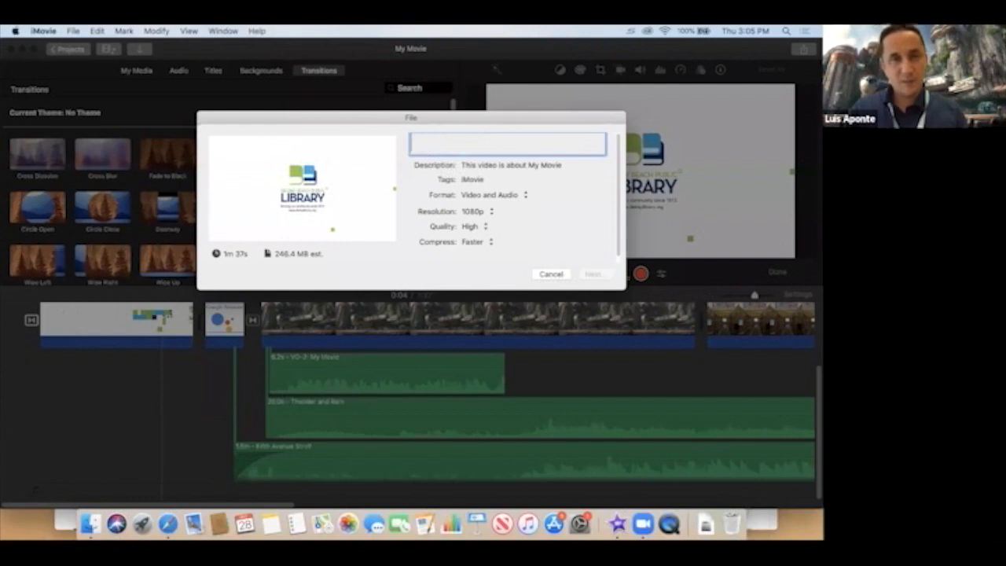
type("Movie 2")
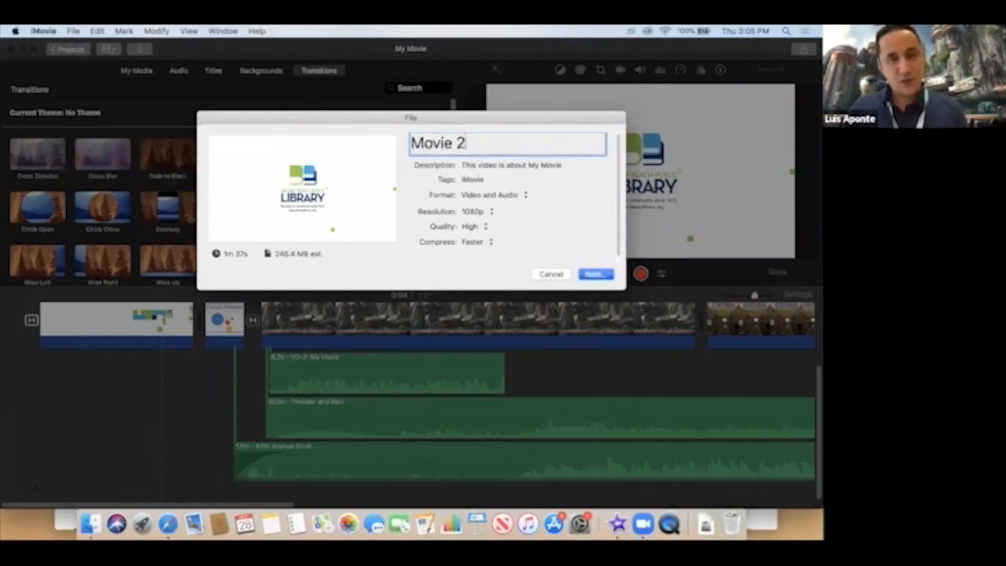
left_click(485, 212)
left_click(486, 213)
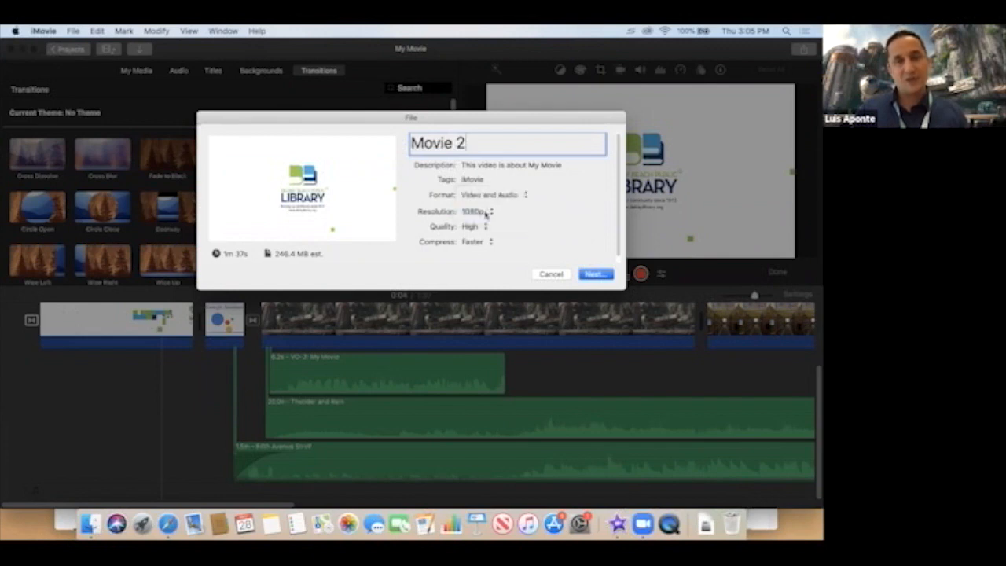
Set the export's tags to "instruction, computers, imovie" and save the file as Movie 2 on the Desktop.
key("Tab")
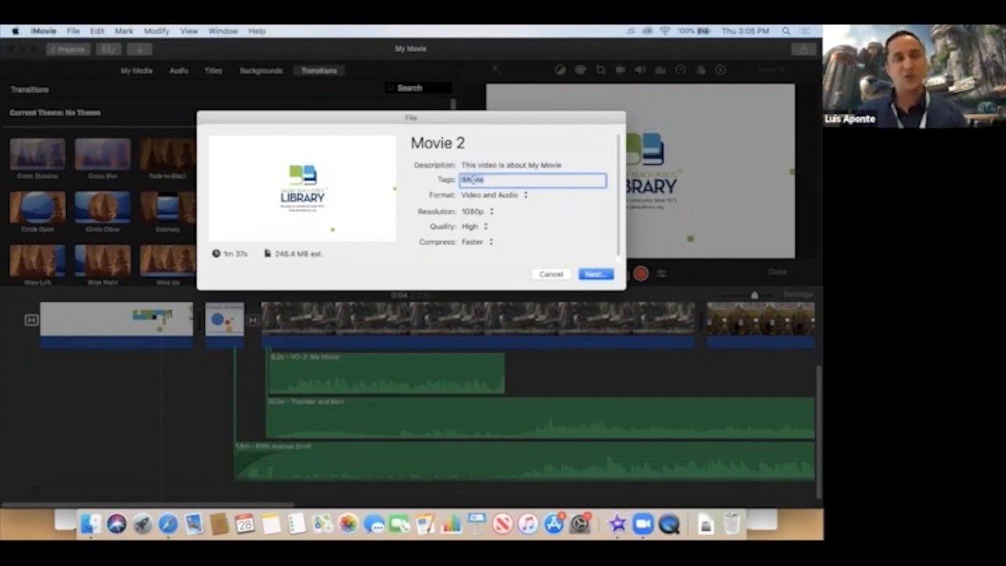
type("instruction")
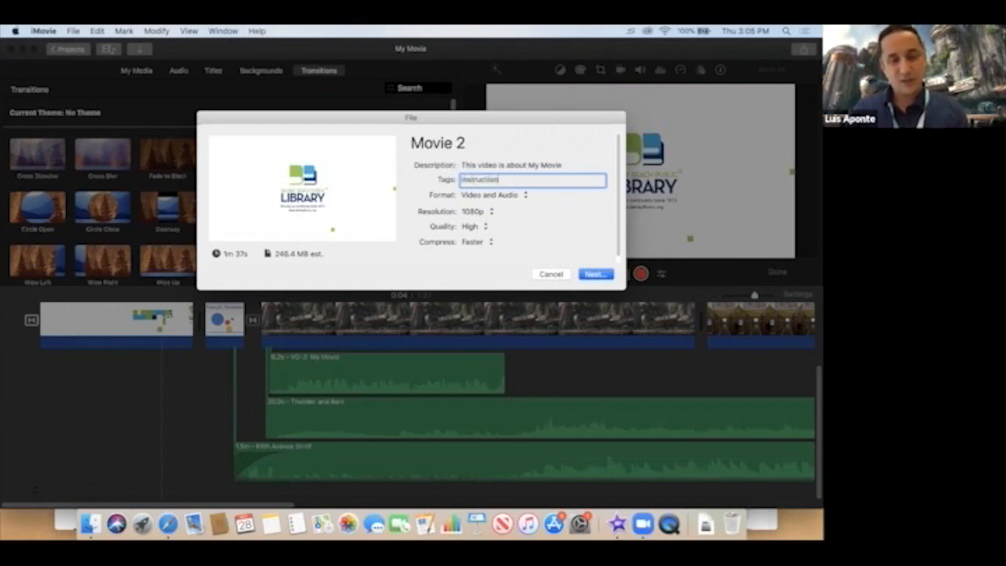
type(", computers, imovie")
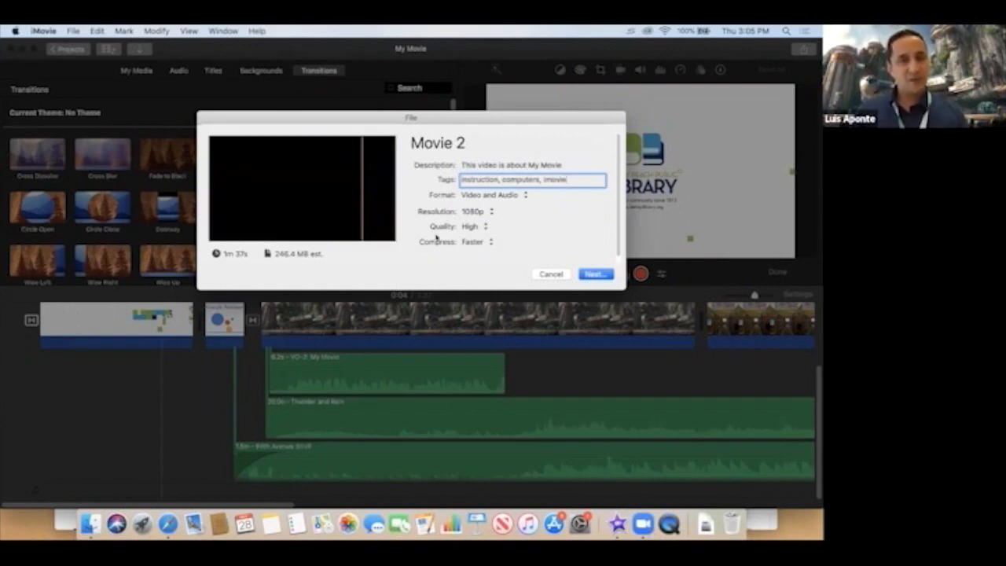
left_click(594, 274)
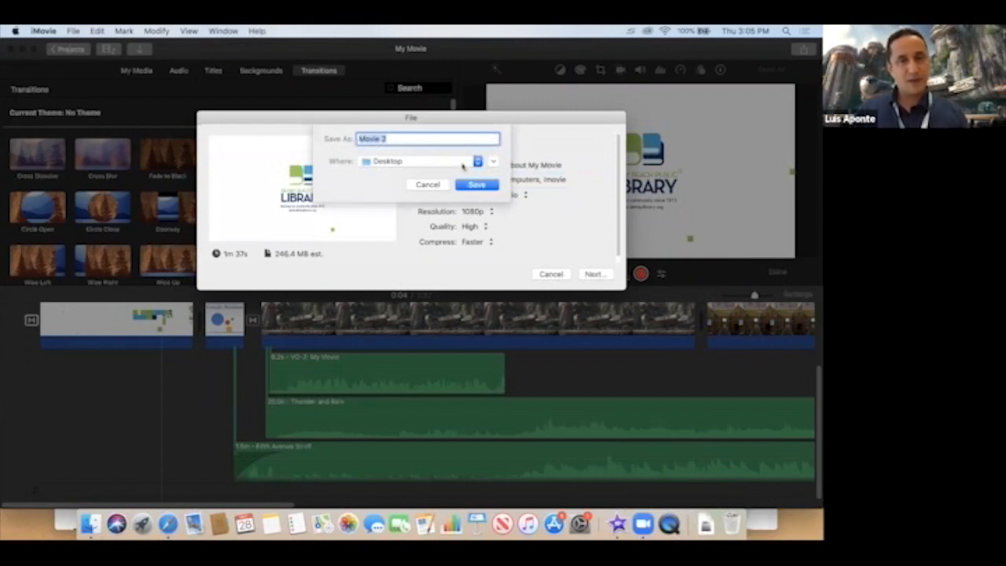
left_click(482, 185)
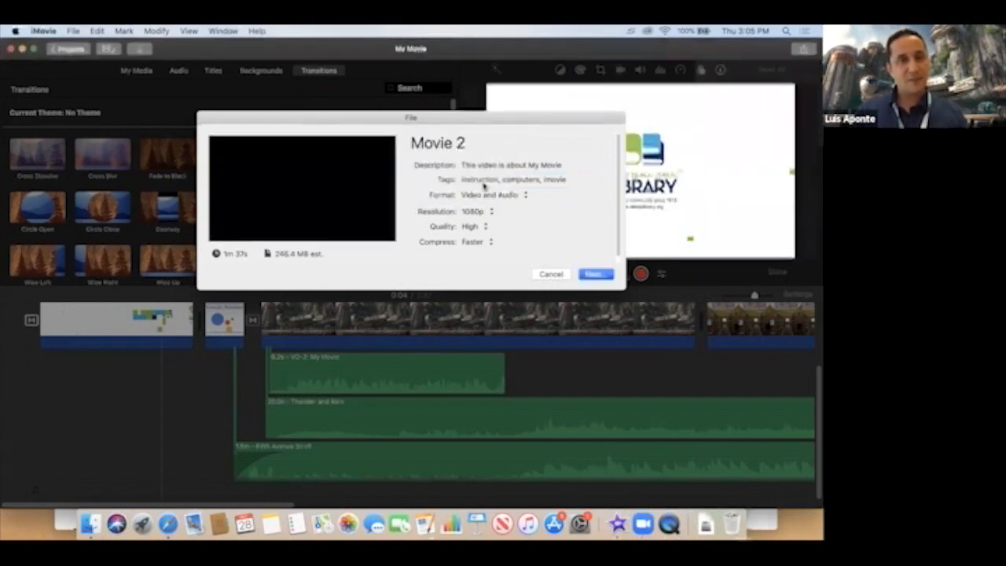